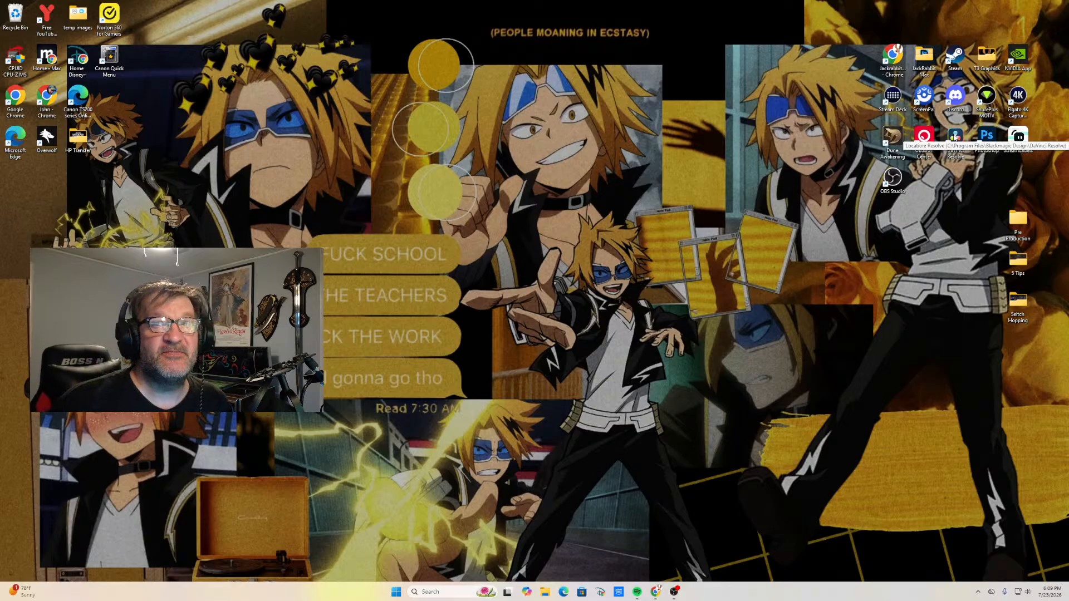
Launch DaVinci Resolve and open the Seitch Hopping project
double_click(955, 139)
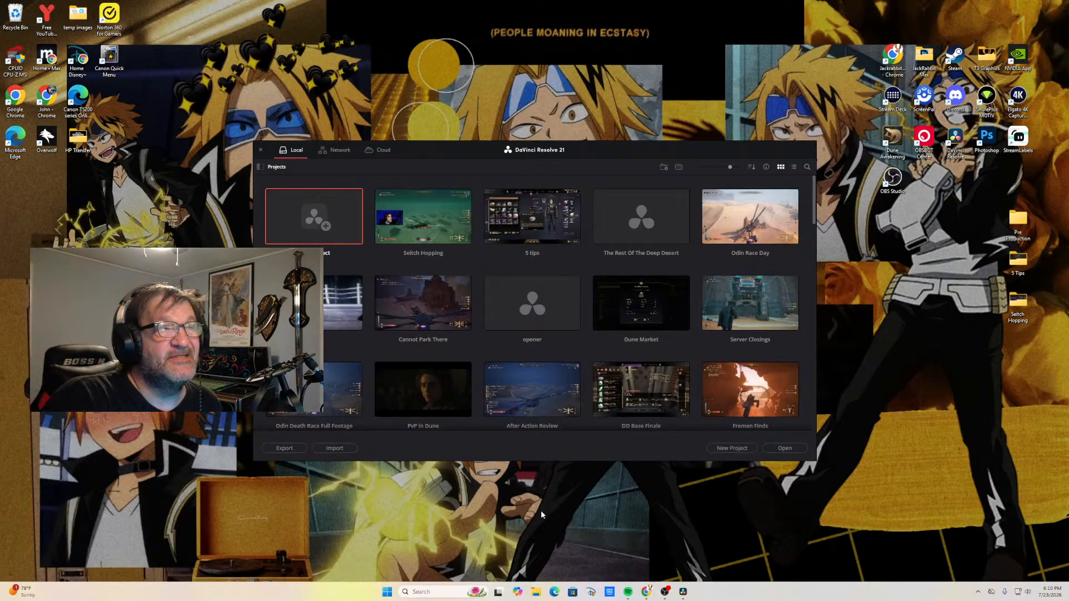
double_click(424, 216)
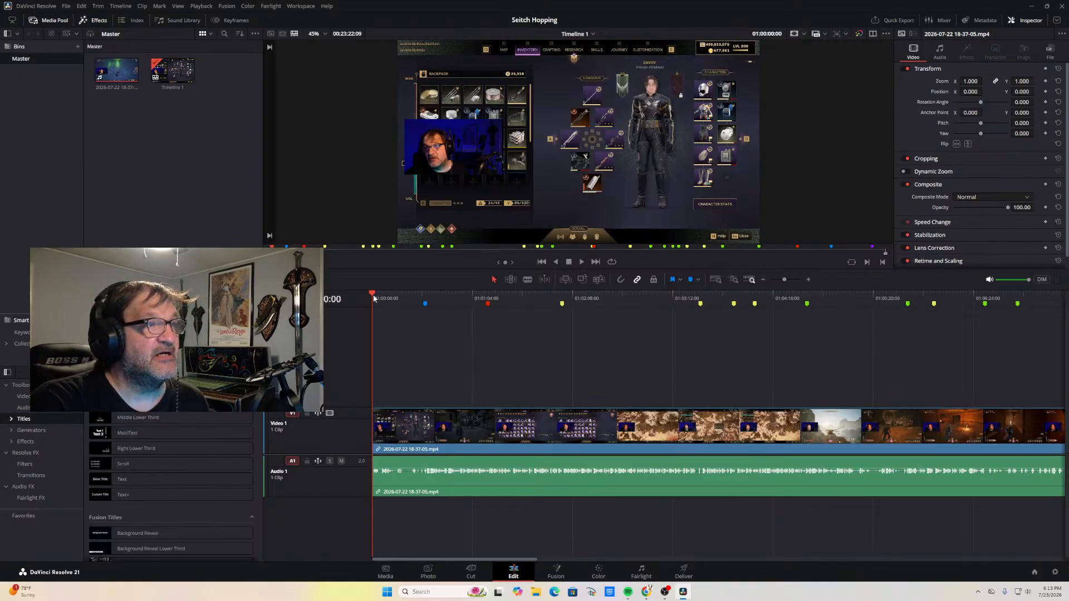
Check the end of the footage on the timeline and return the playhead to the start
drag(373, 294, 358, 316)
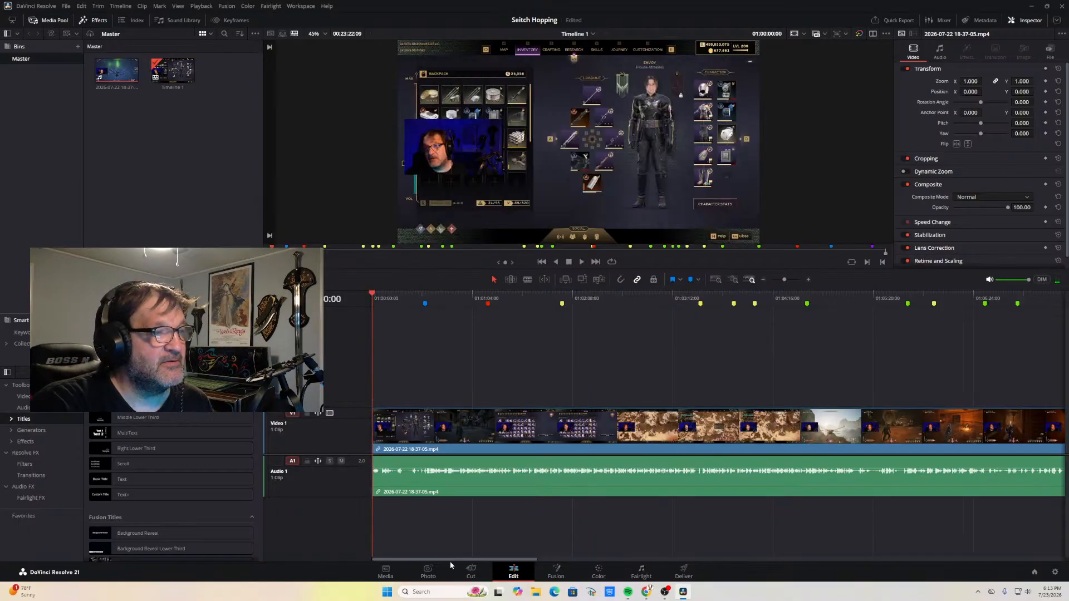
drag(449, 560, 863, 577)
click(844, 293)
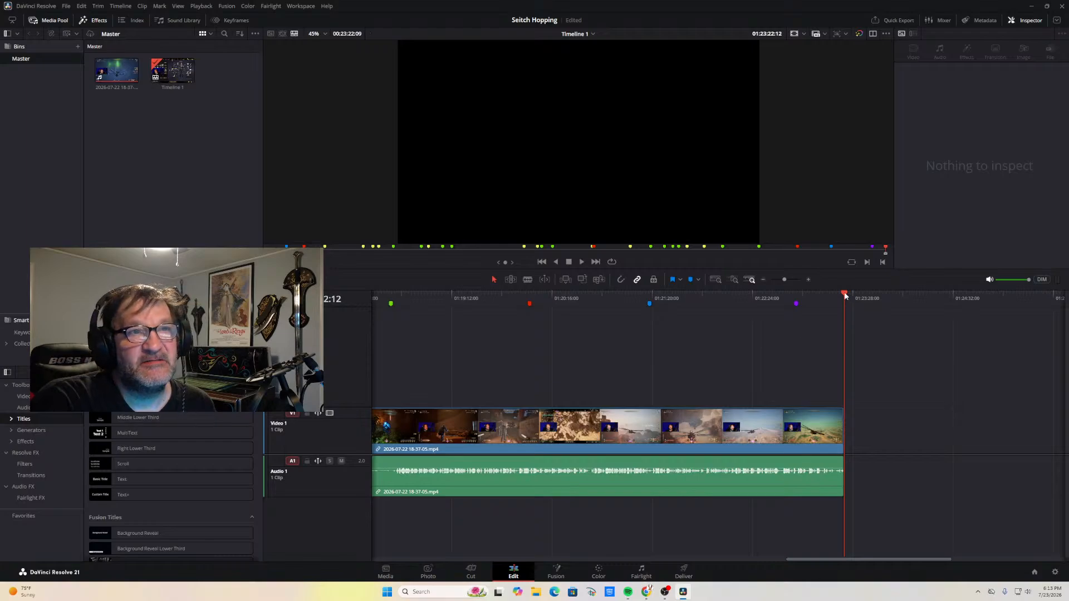
drag(845, 293, 311, 329)
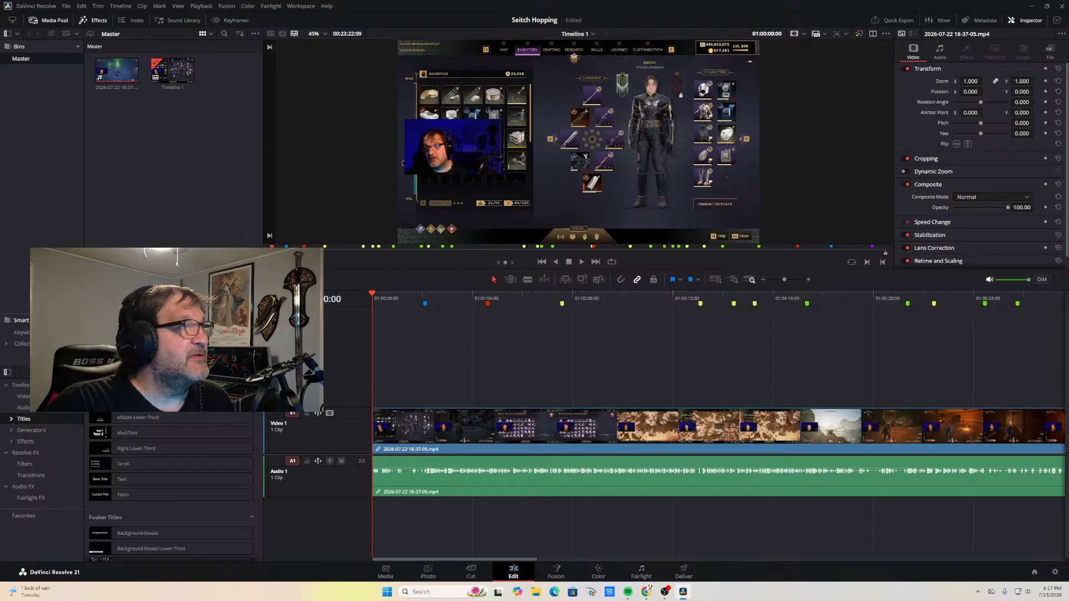
Enlarge the viewer and, after previewing the opening, split the gameplay clip at 01:00:34:24 near the first blue marker
drag(578, 271, 579, 386)
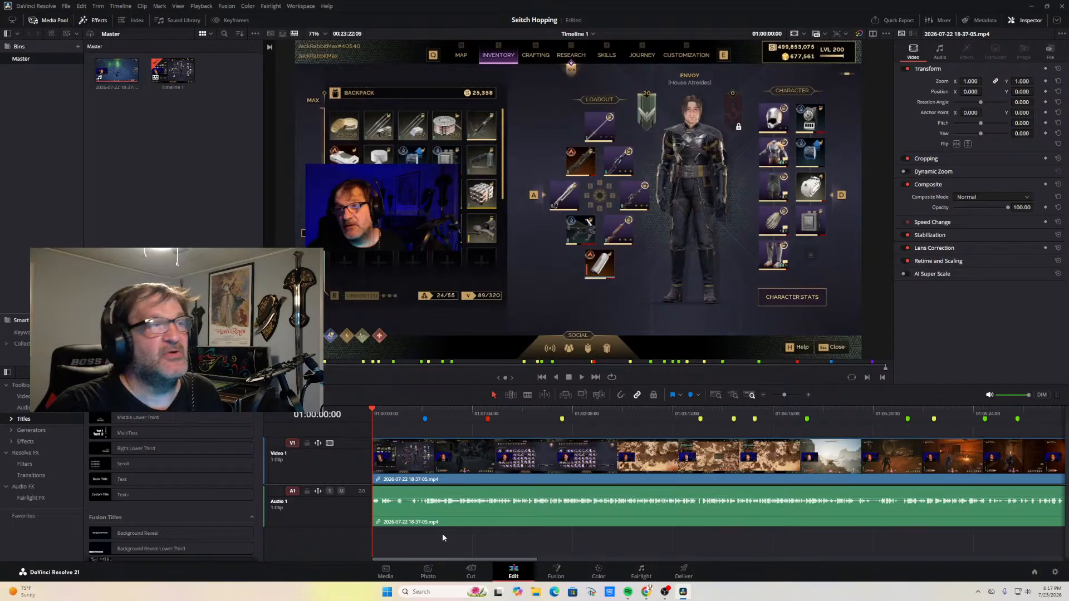
click(582, 378)
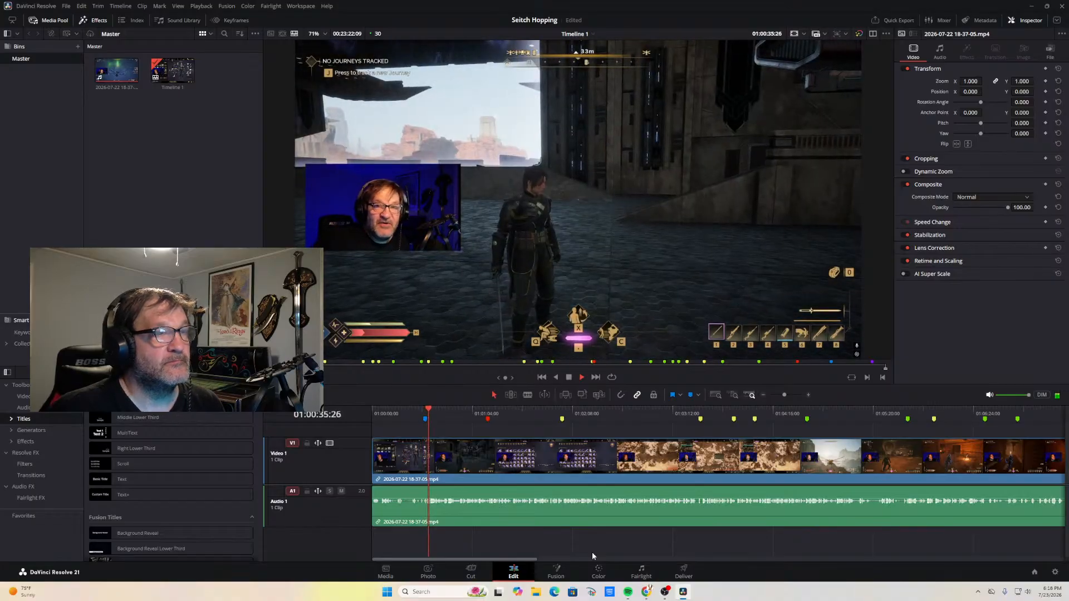
click(571, 381)
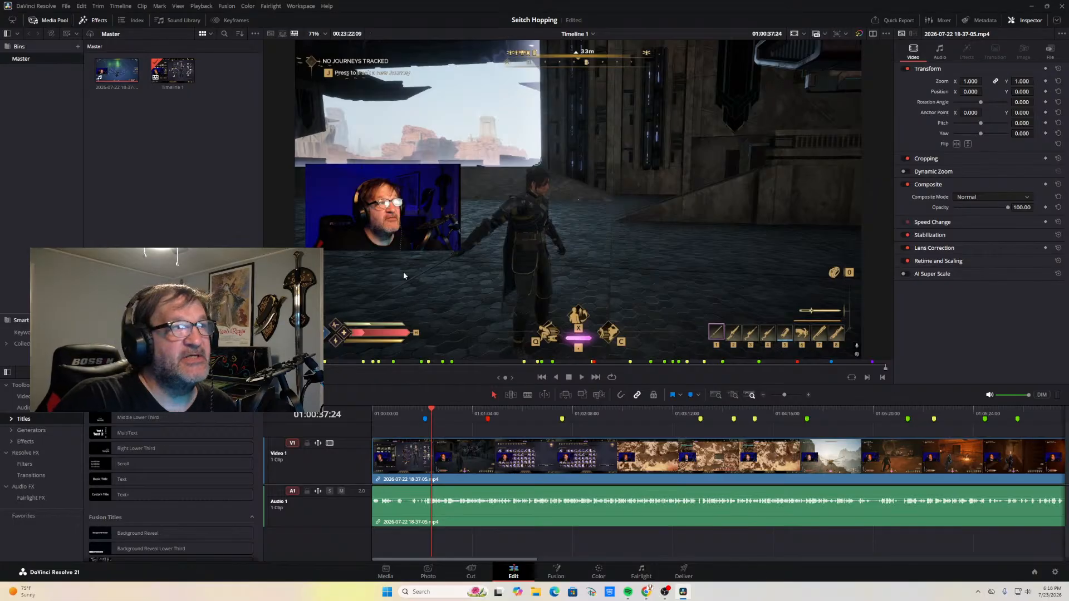
click(556, 379)
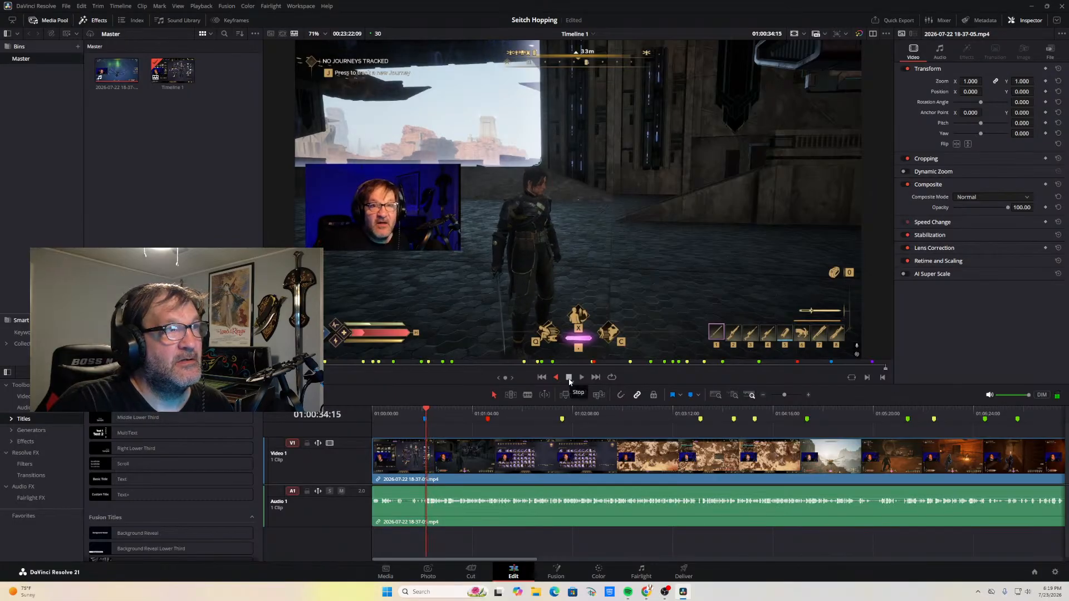
click(569, 379)
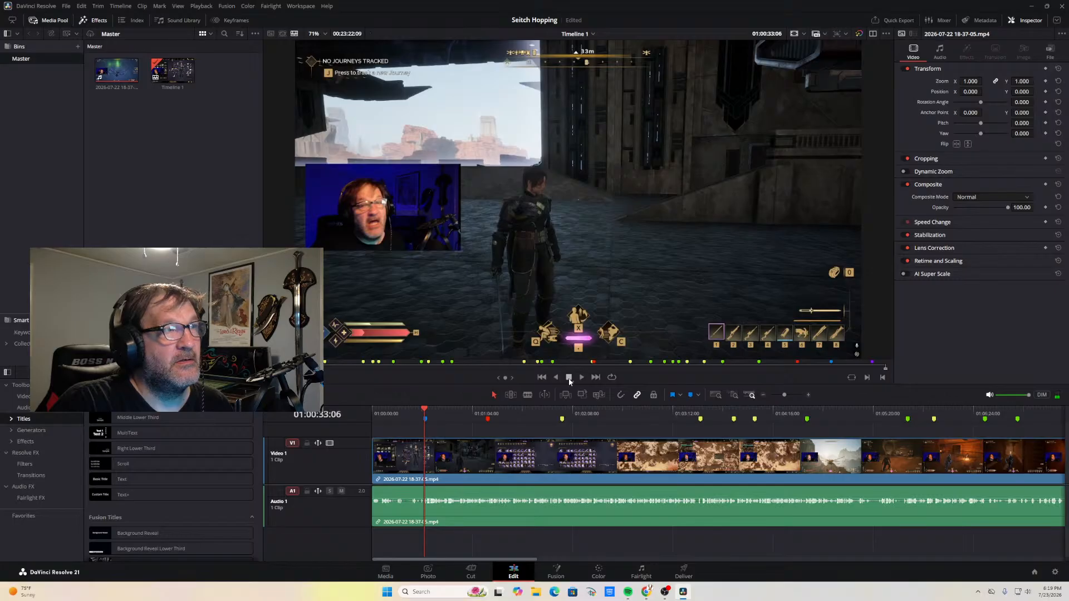
click(582, 377)
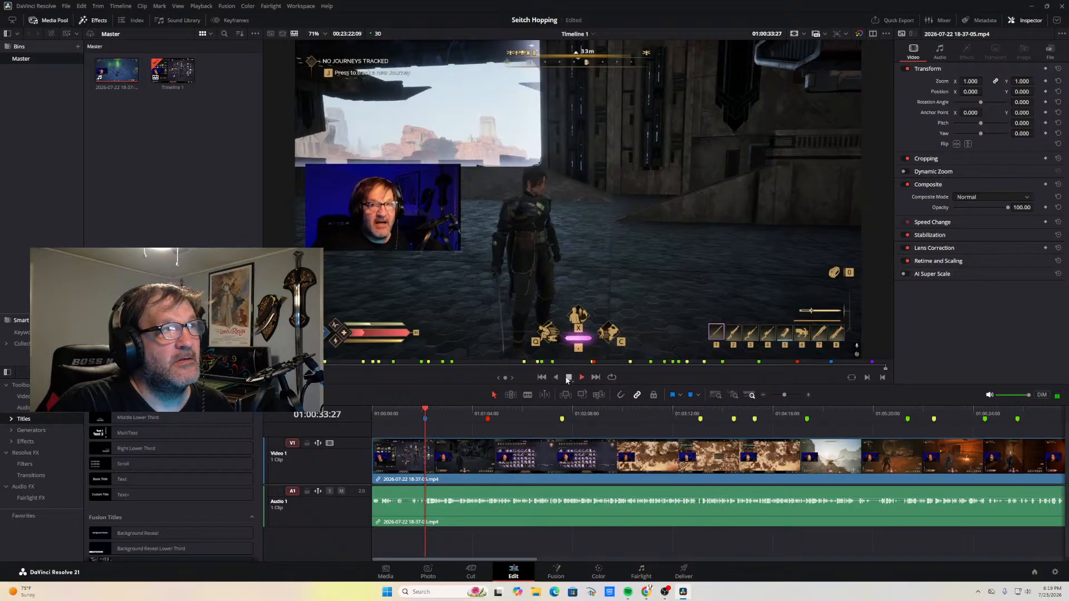
click(568, 378)
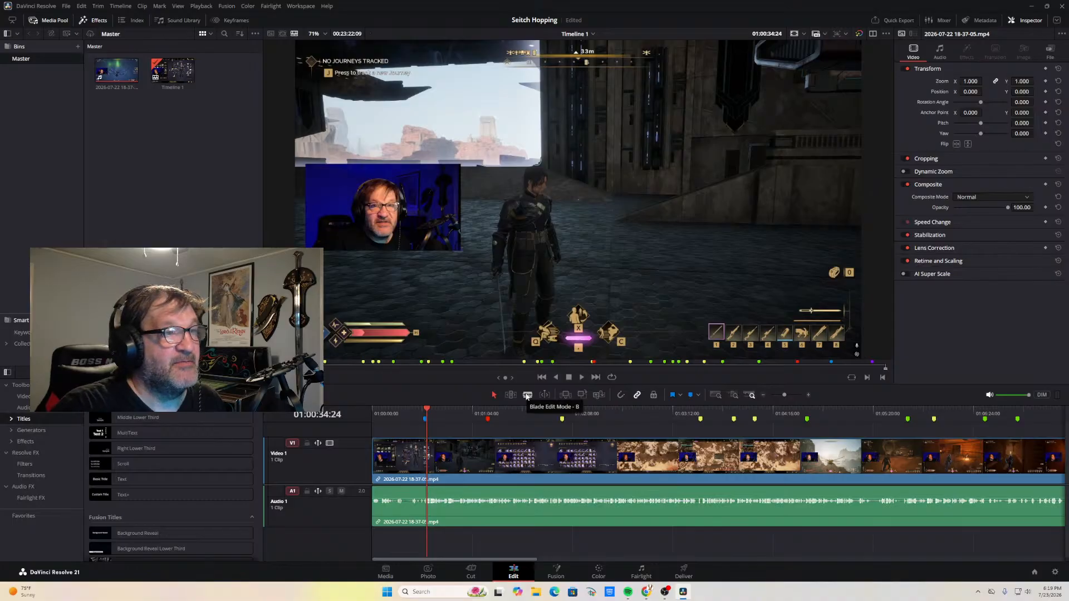
click(527, 396)
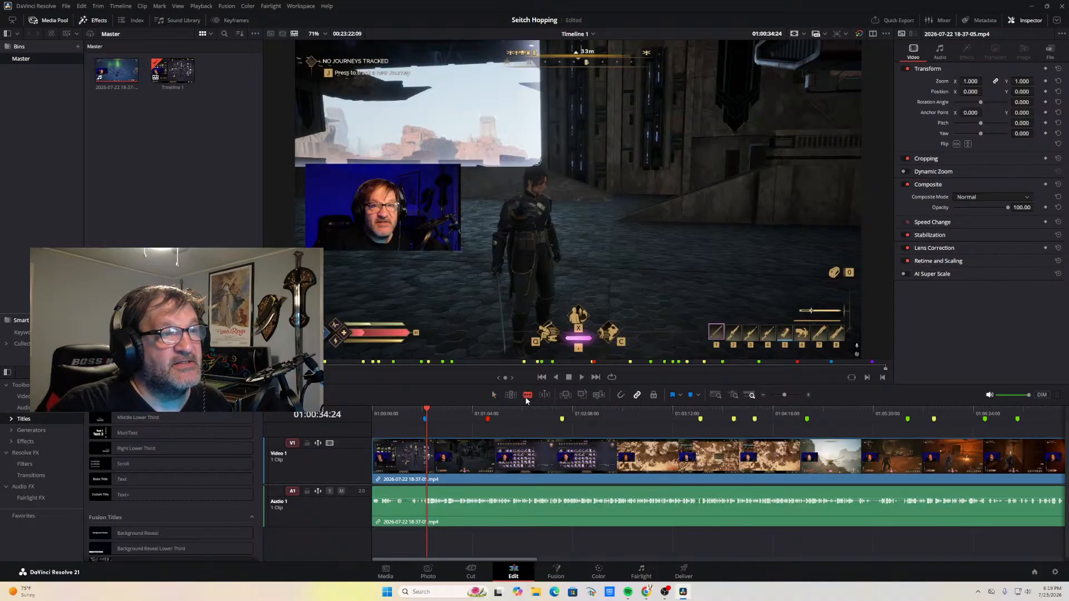
click(427, 472)
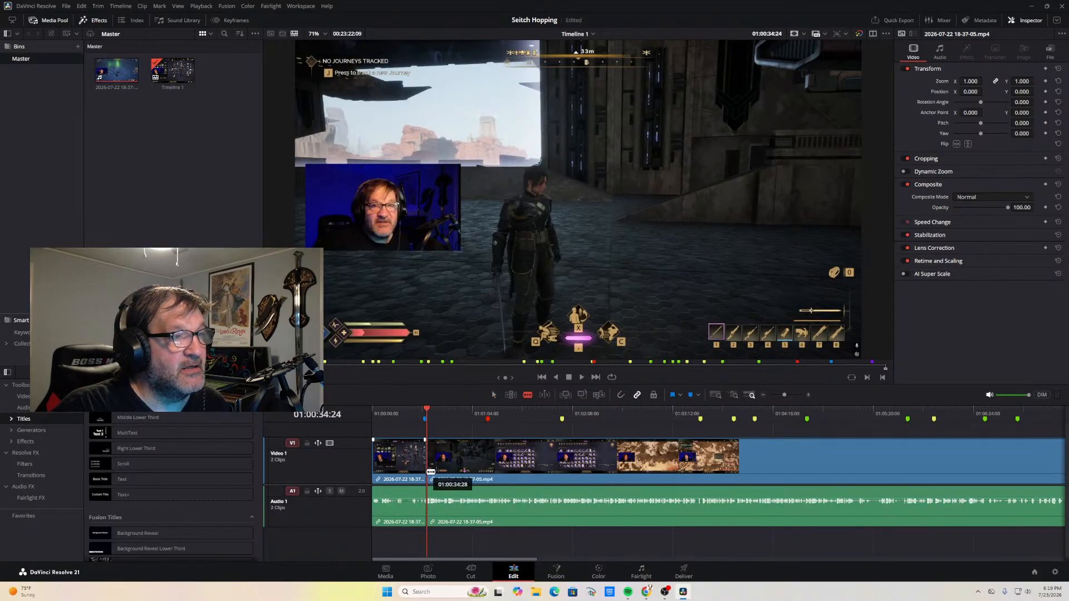
key(a)
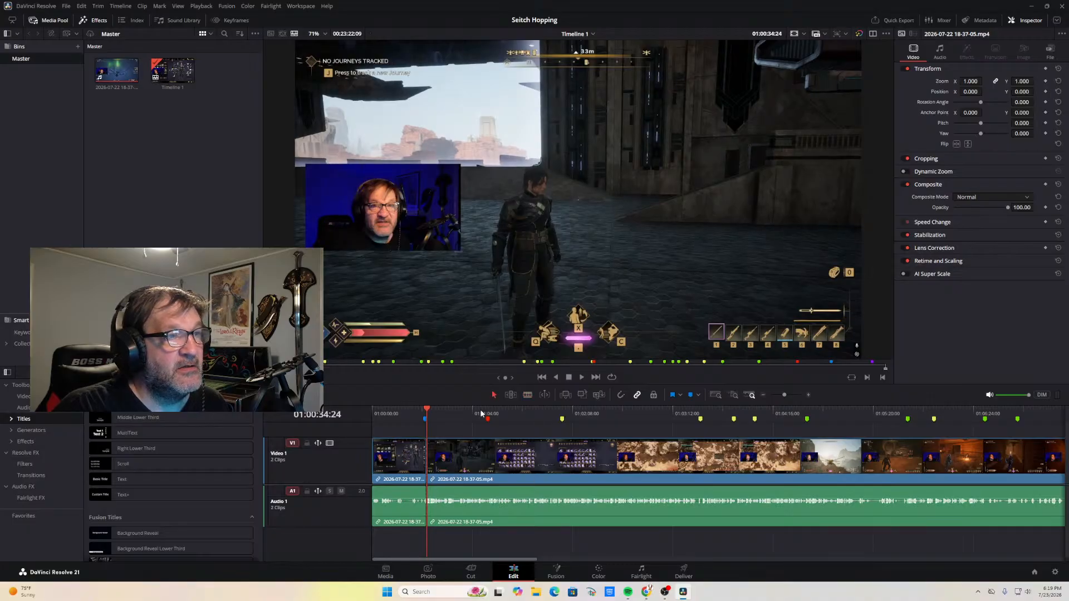
Delete the opening segment before the cut, leaving its space empty on the timeline
drag(427, 410, 409, 411)
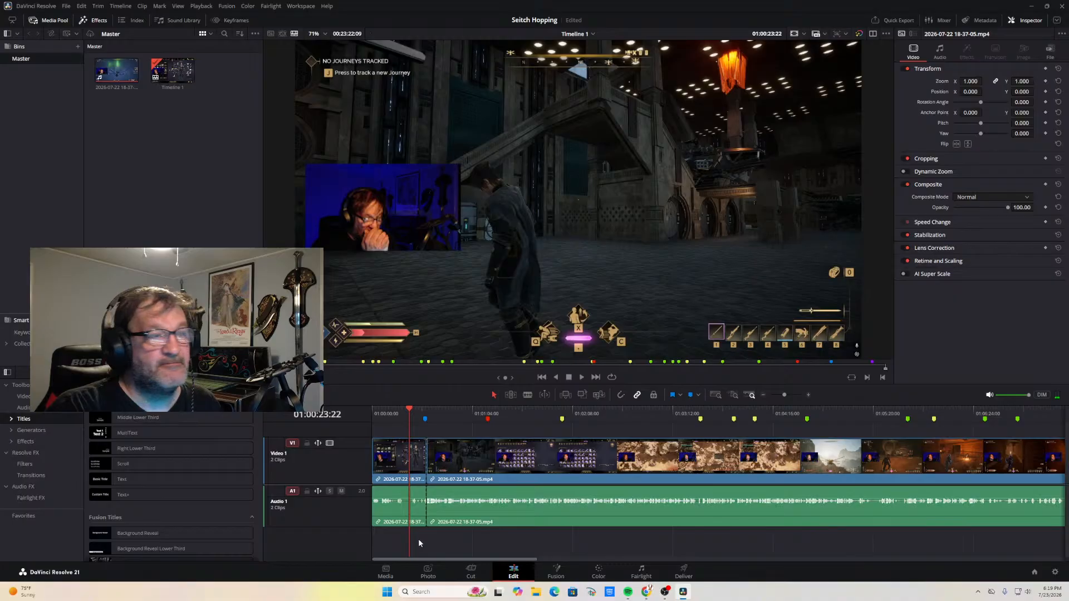
click(398, 455)
key(BackSpace)
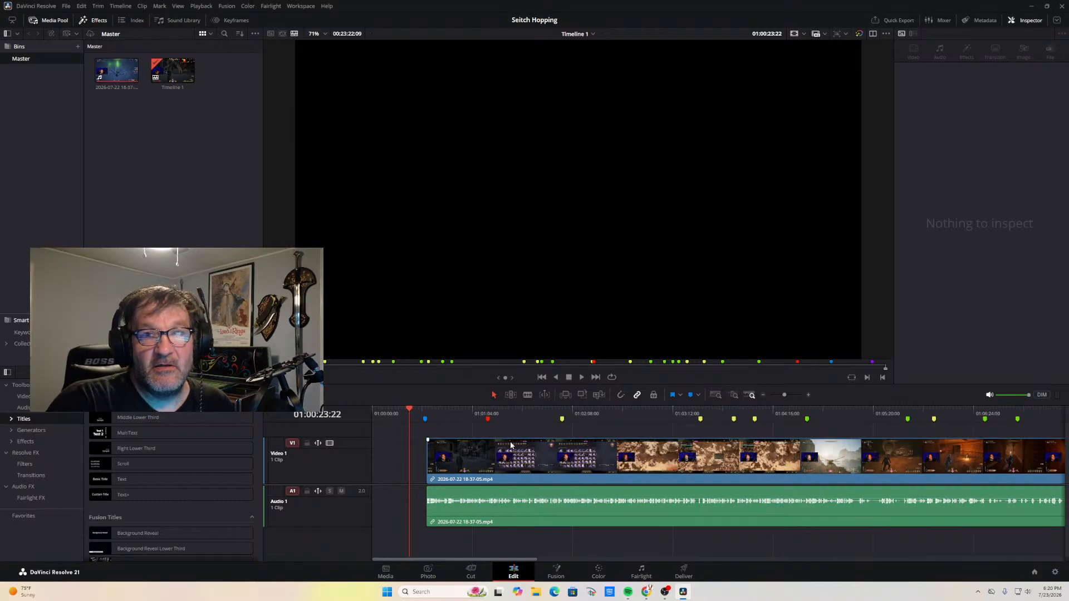
Extend the remaining clip's start back to about the first blue marker and play through the new opening
click(581, 378)
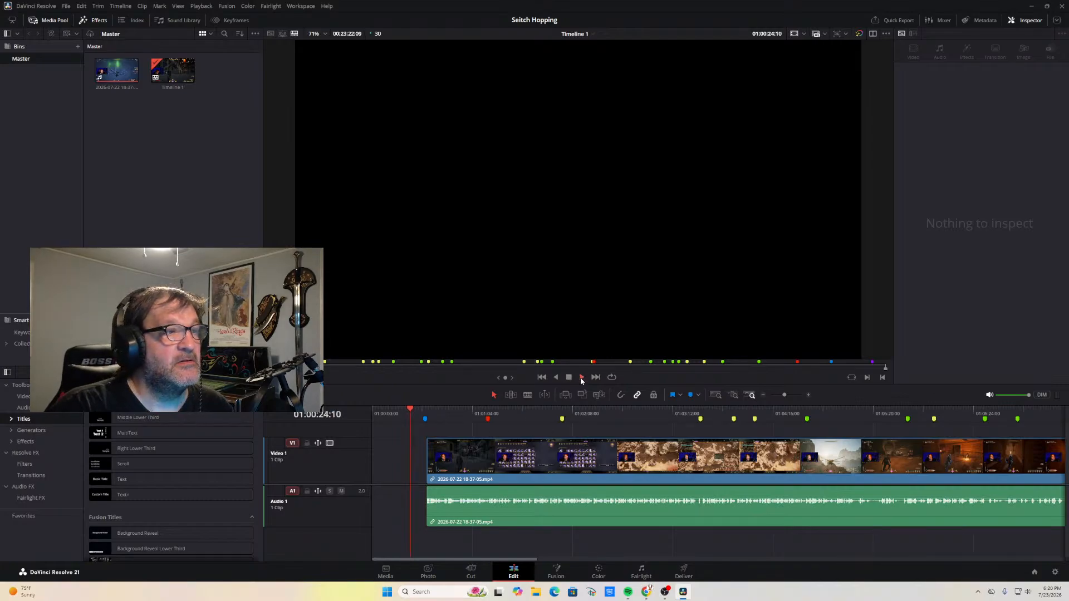
click(419, 408)
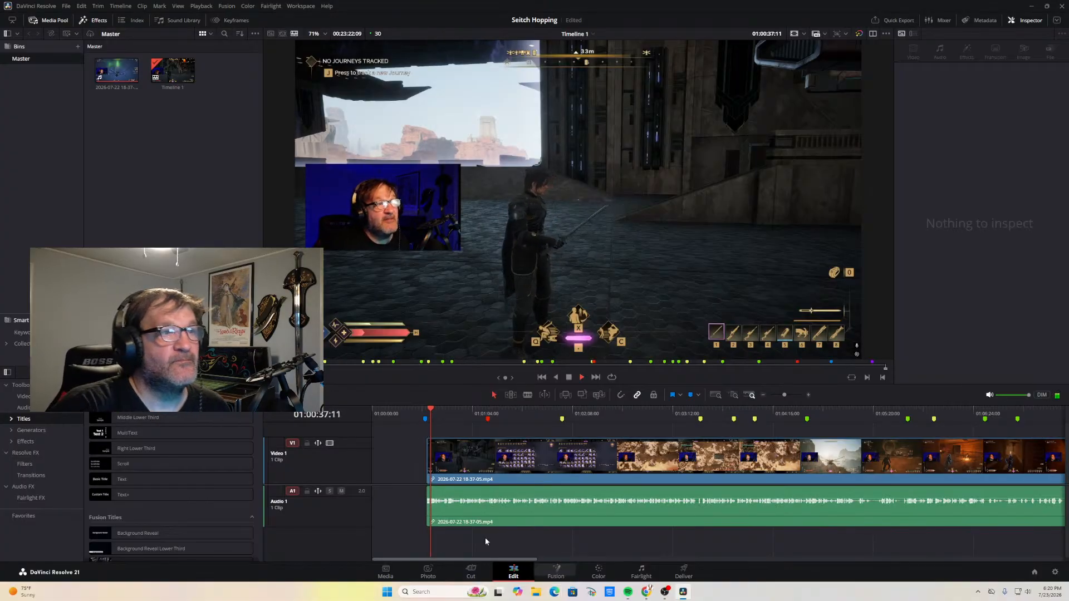
key(space)
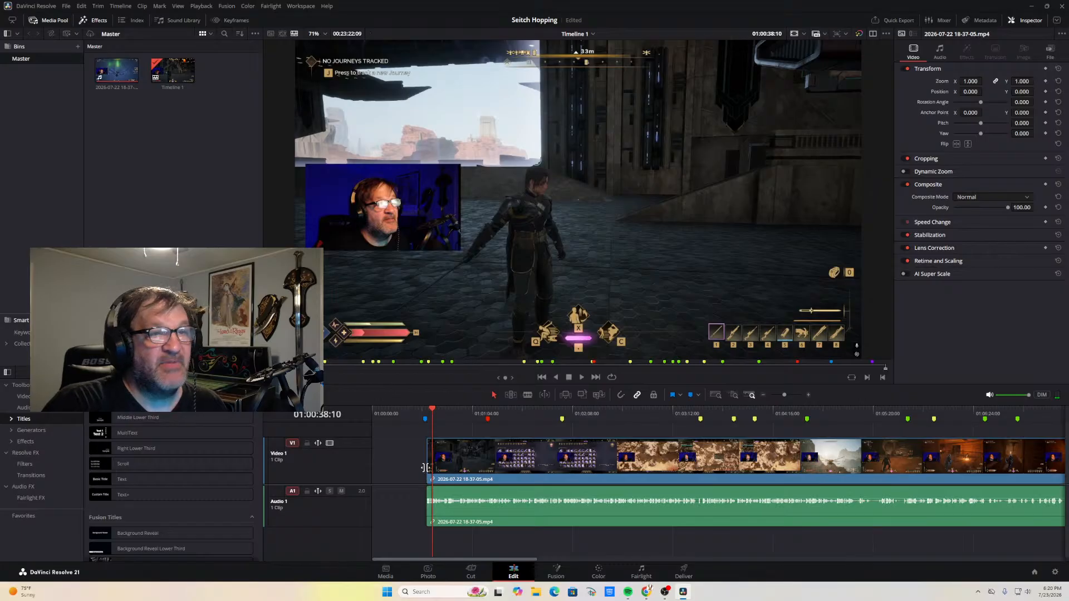
click(808, 395)
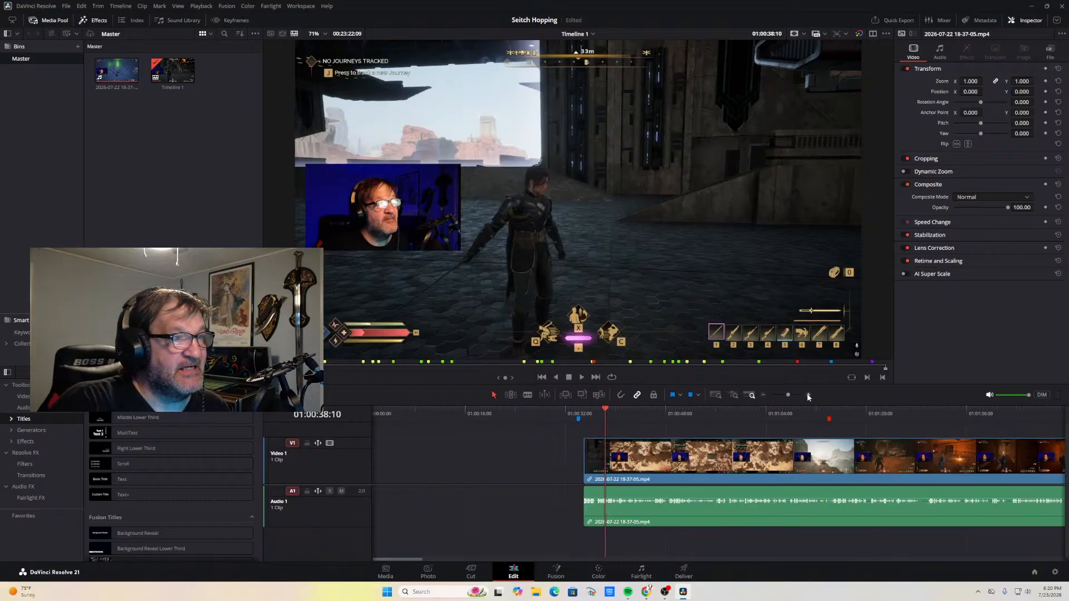
click(808, 395)
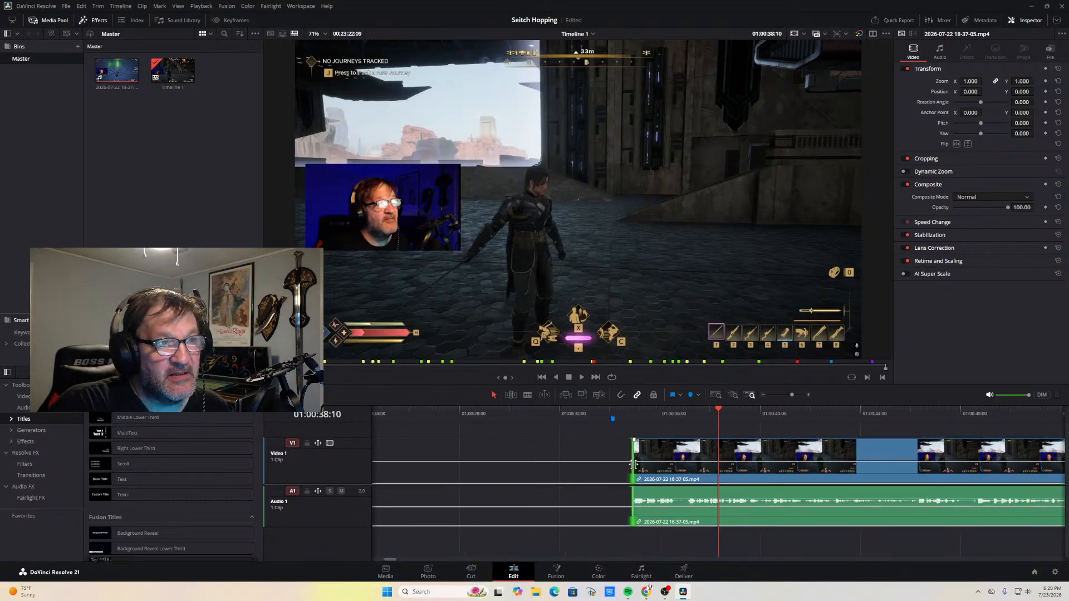
drag(634, 464, 616, 465)
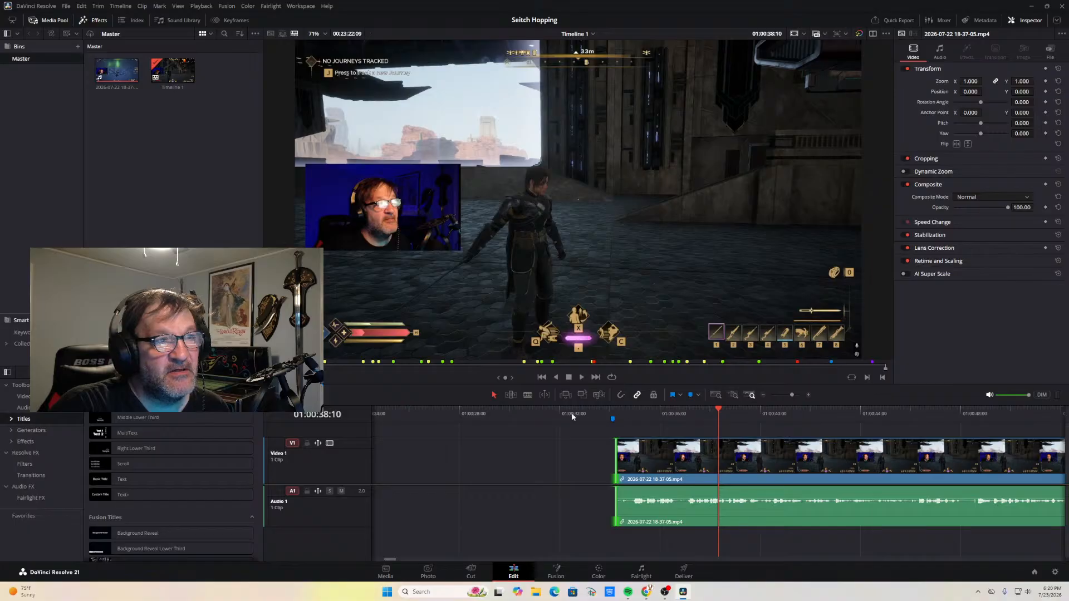
click(594, 412)
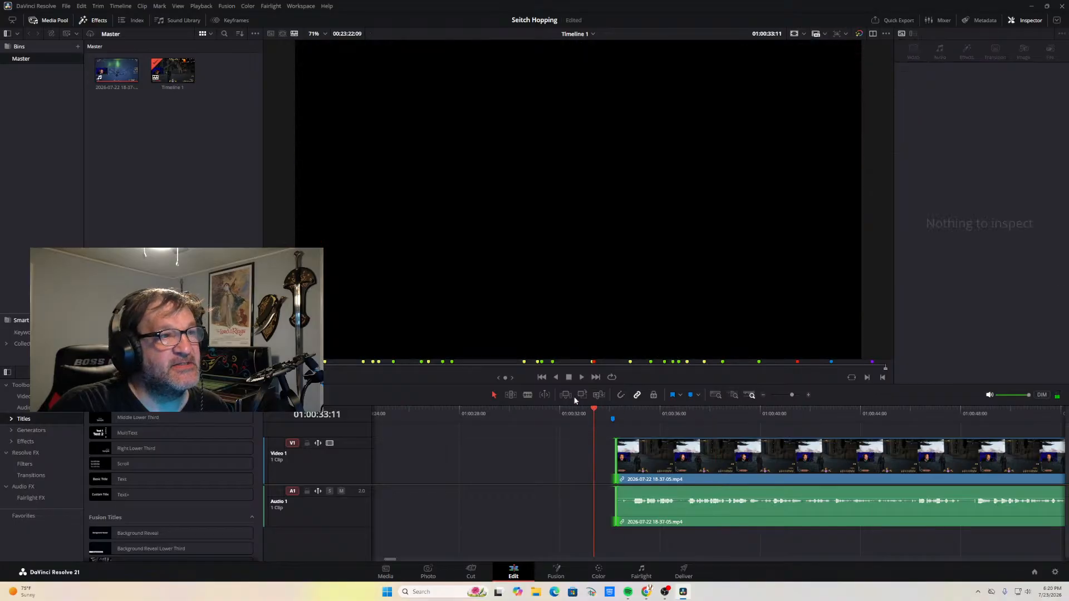
click(581, 377)
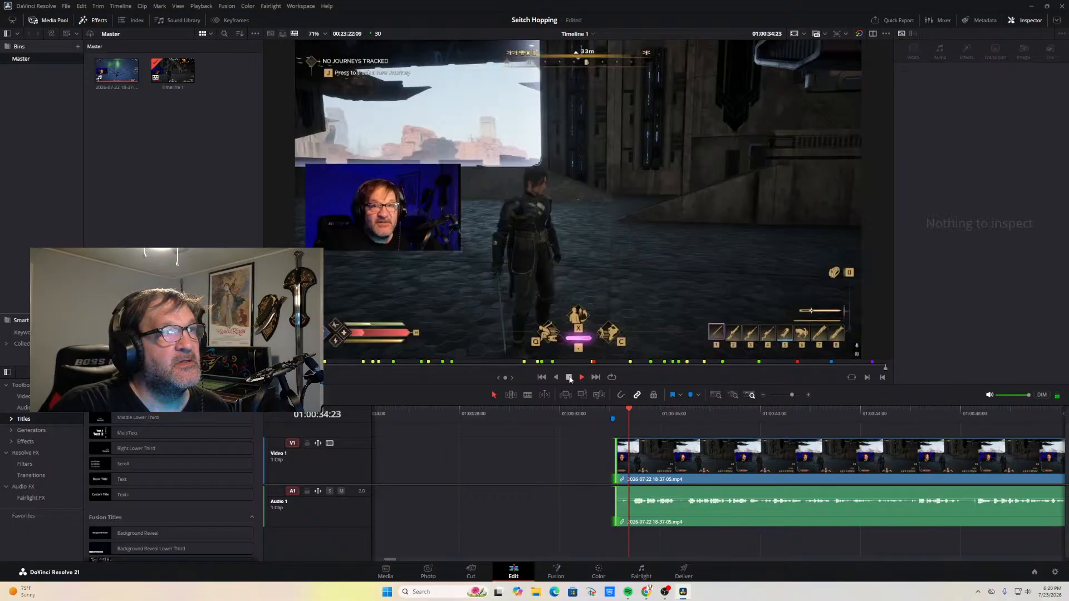
click(569, 378)
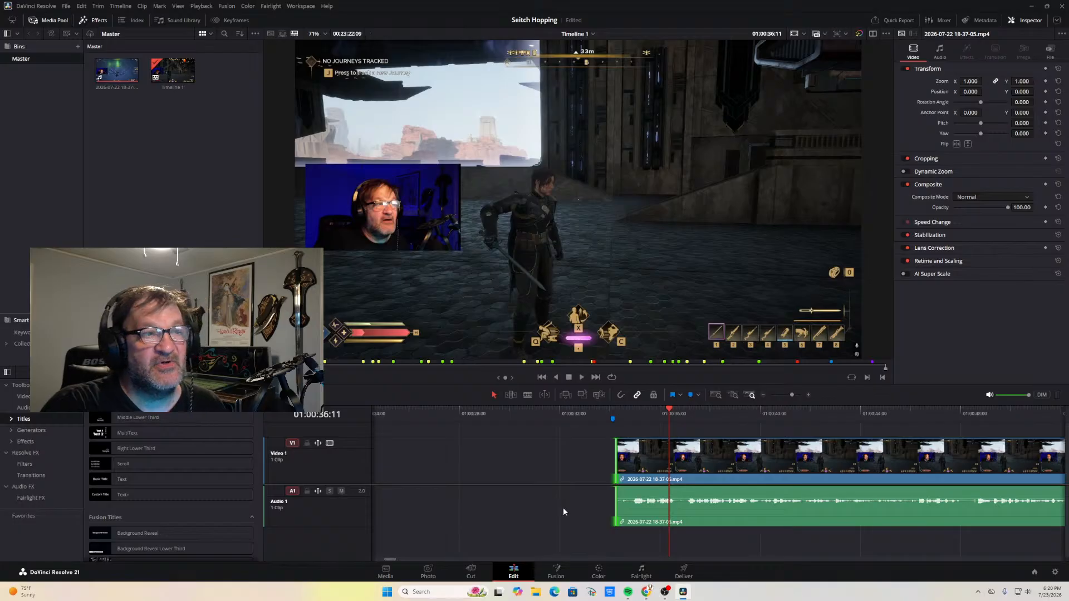
Play on to the first red marker and split the clip there at 01:01:13:18
click(763, 396)
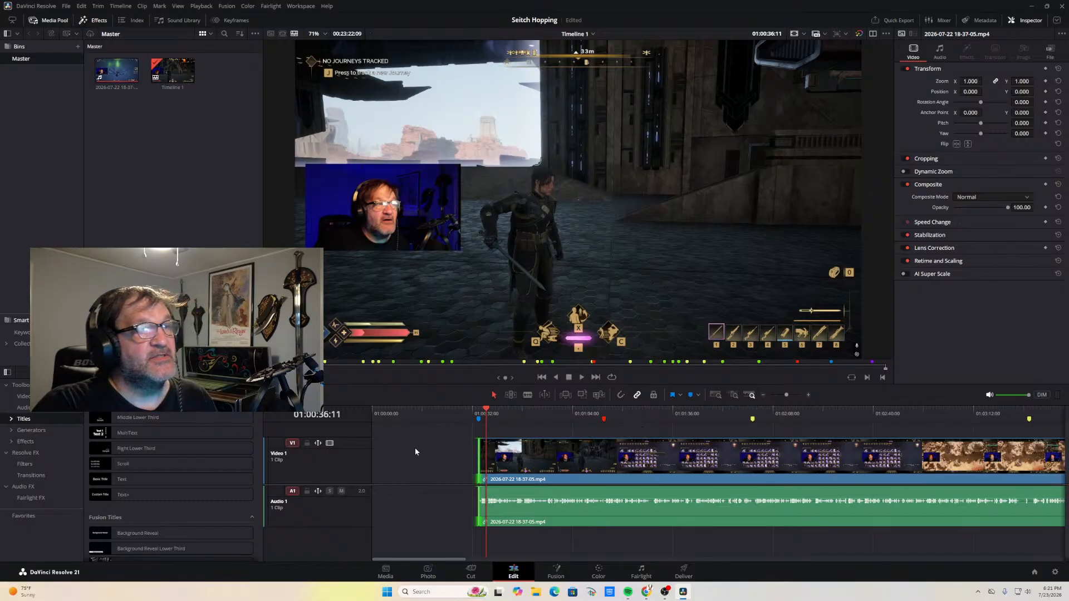
click(582, 377)
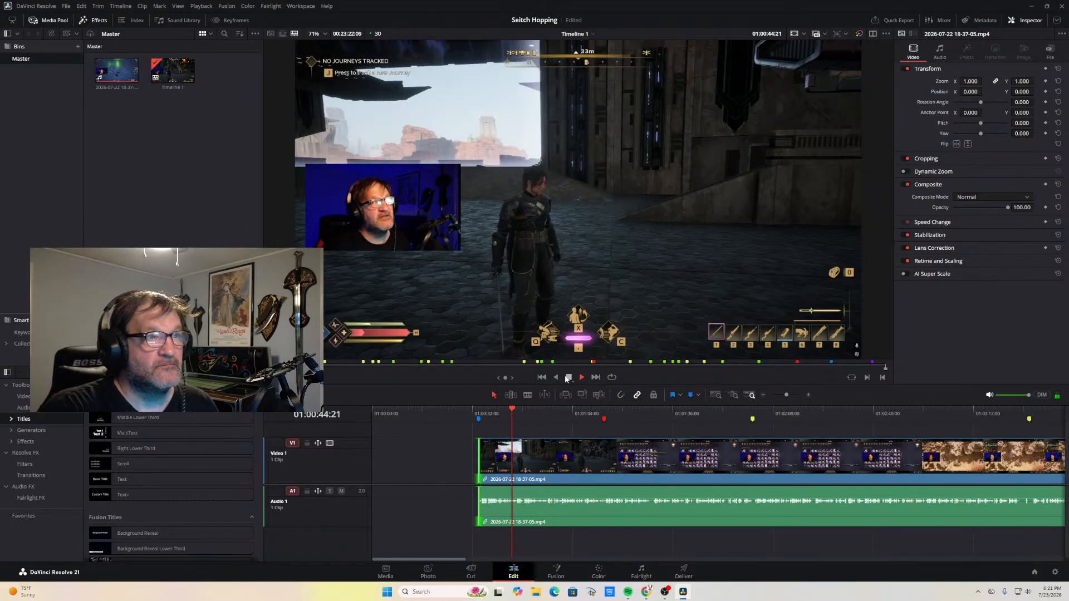
click(569, 378)
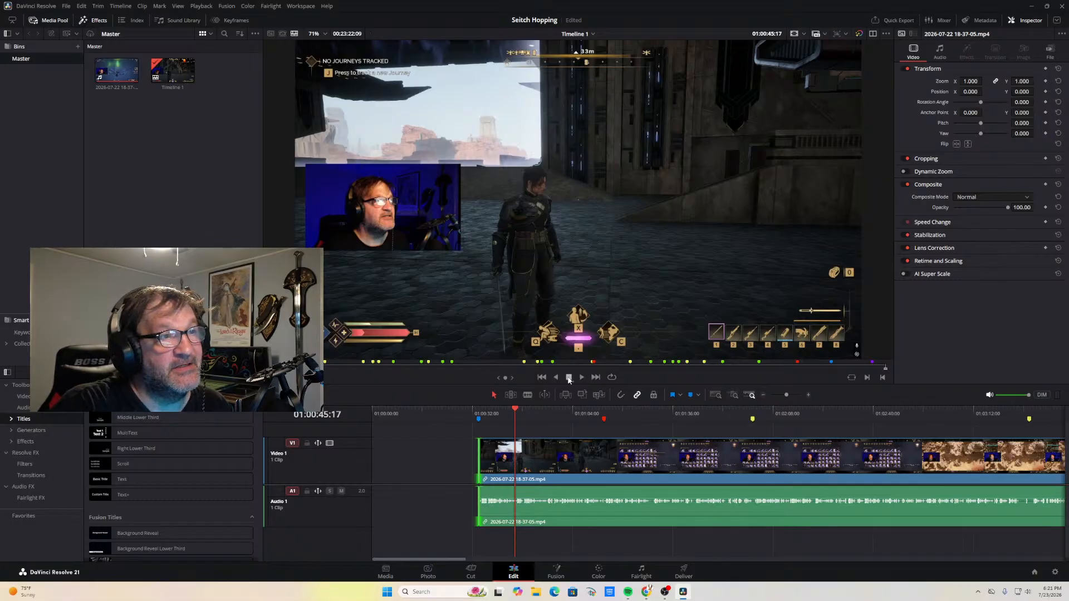
click(581, 378)
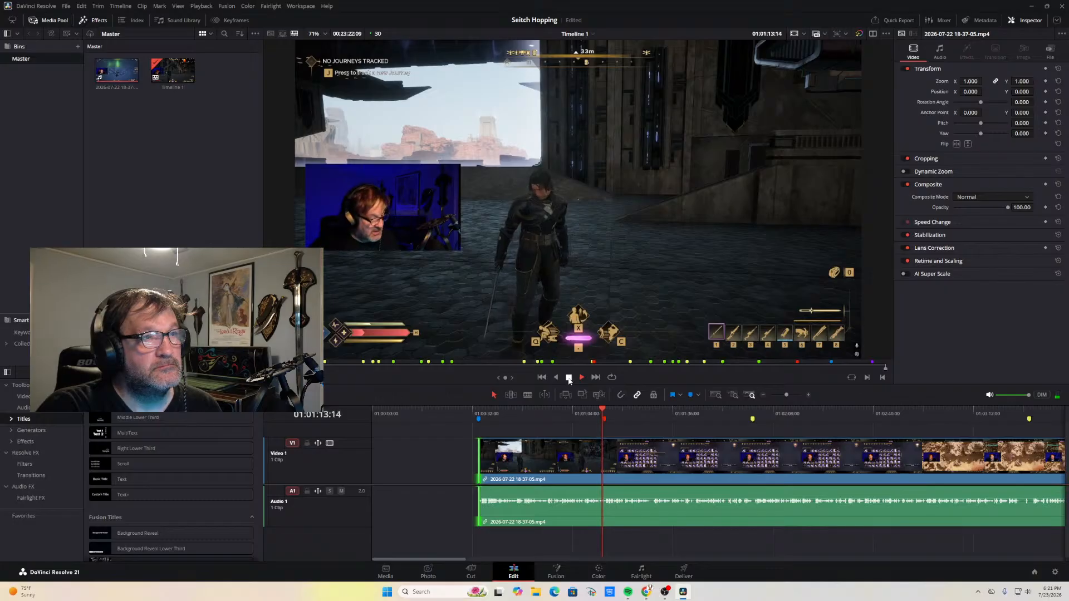
click(568, 379)
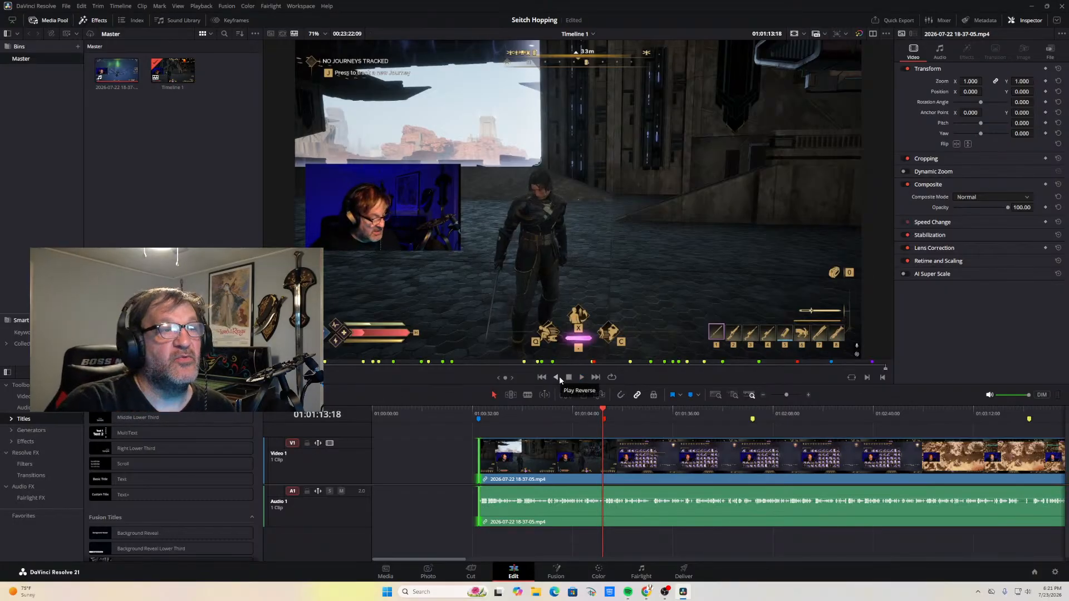
click(527, 395)
key(ctrl+b)
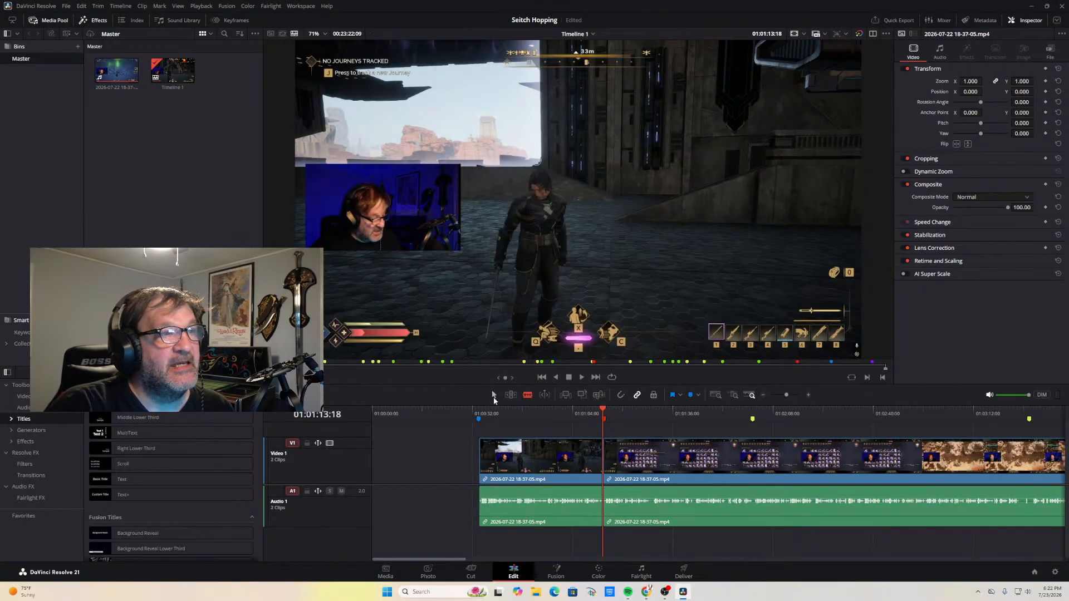
Move the first segment earlier on the timeline, opening a gap of about 12 seconds before the rest of the footage
drag(533, 449, 507, 450)
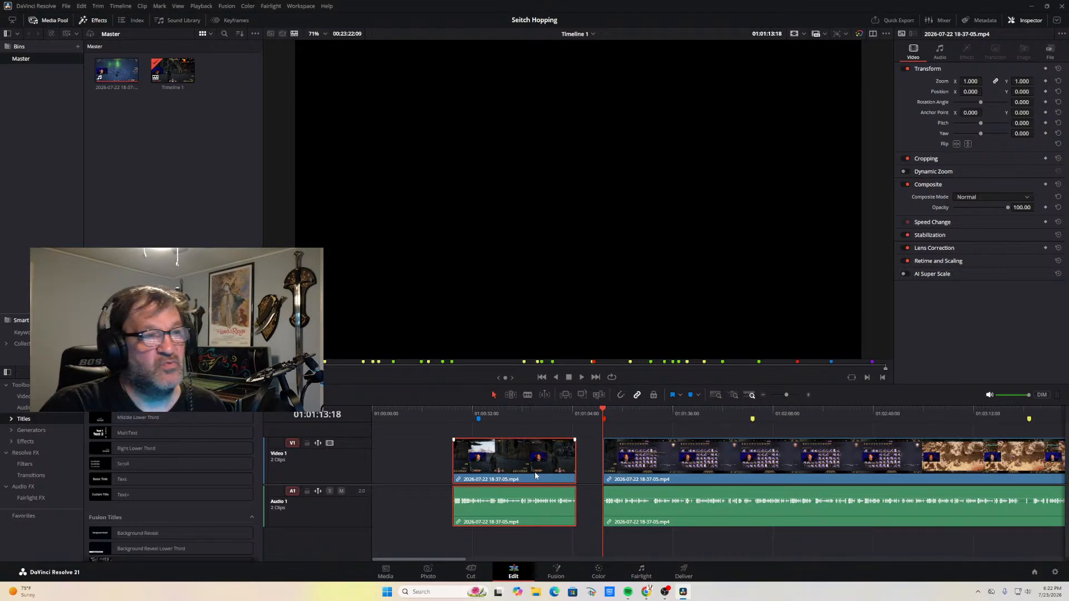
drag(536, 475, 527, 475)
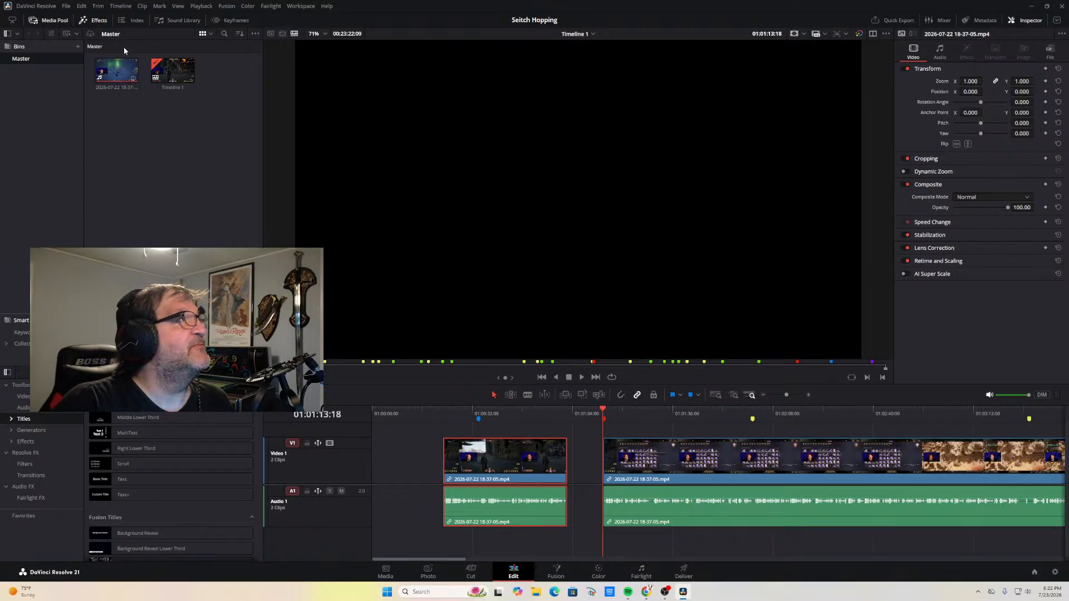
Import the Color Medallion 3 video from the Splash folder inside the desktop's JackRabbit Max folder into the Master bin
click(67, 6)
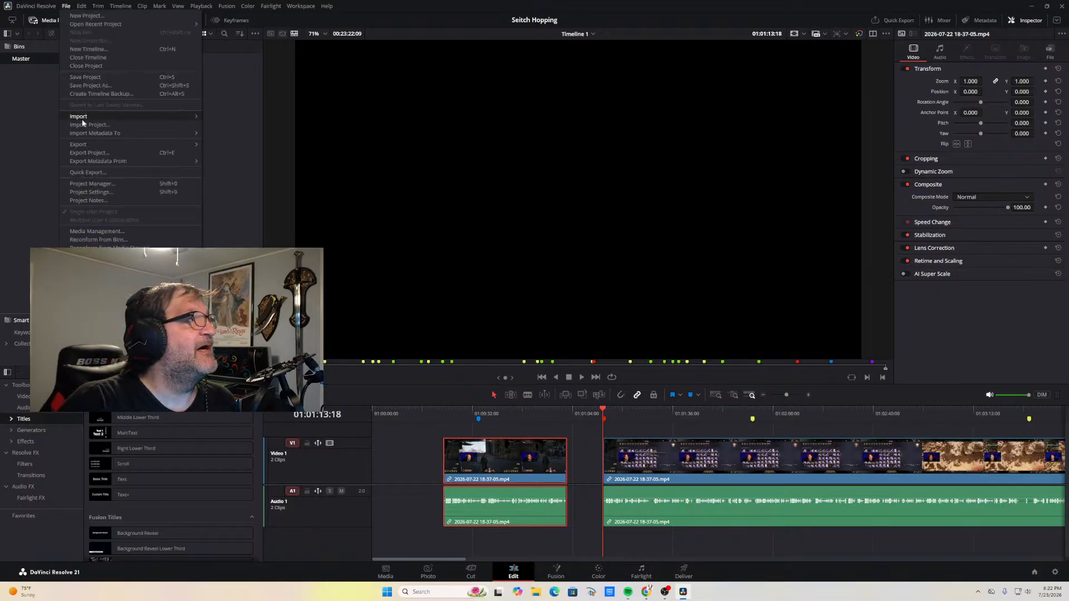
mouse_move(85, 118)
click(221, 125)
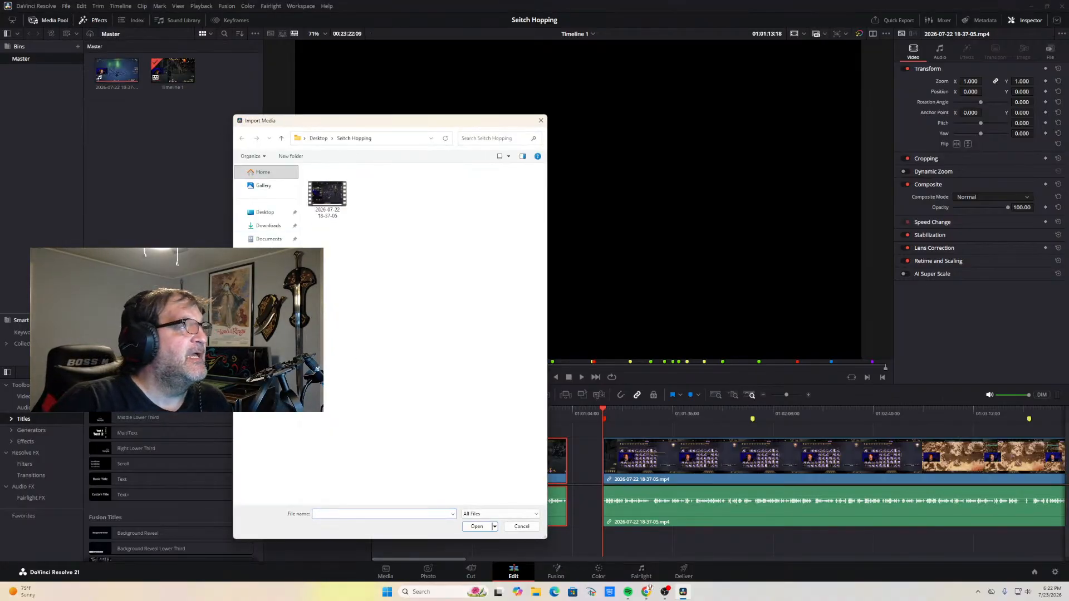
click(264, 214)
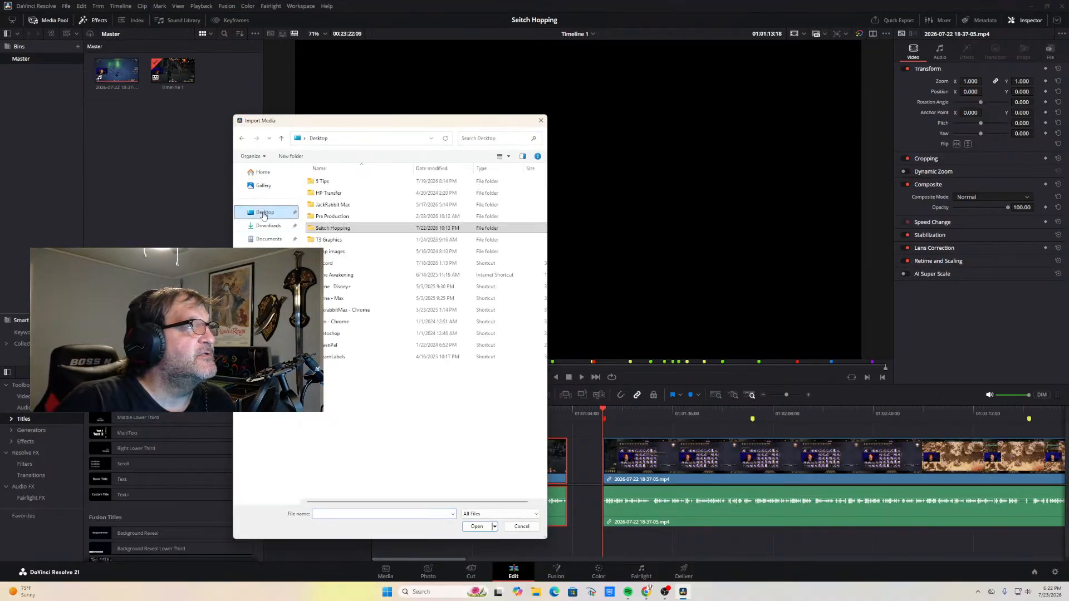
click(326, 207)
double_click(327, 206)
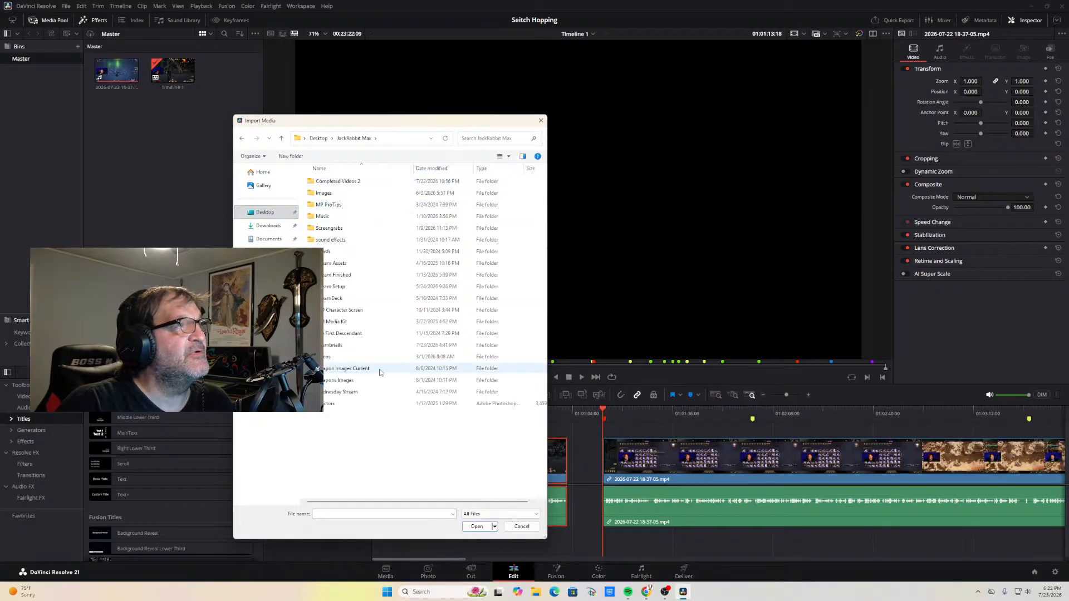
click(333, 255)
double_click(324, 255)
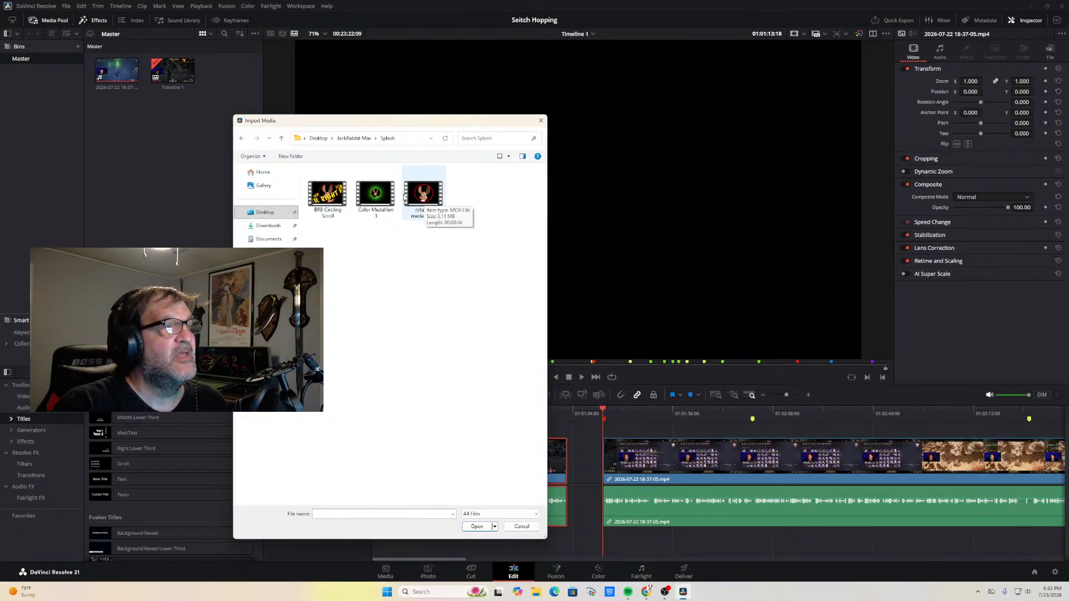
click(375, 199)
click(477, 526)
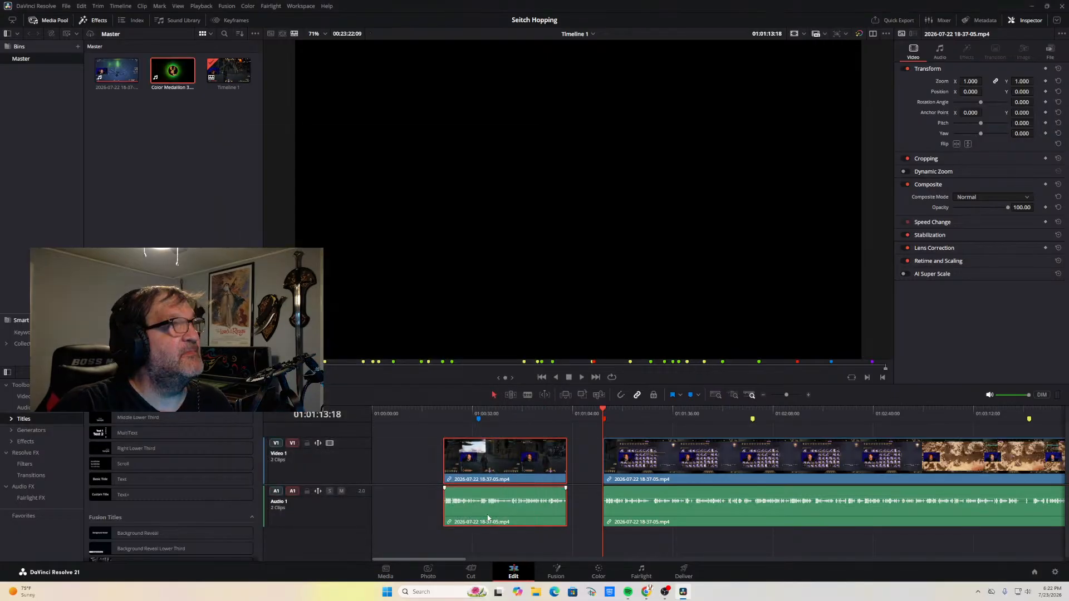
Place Color Medallion 3 on a new Video 2 track, overlapping the end of the first segment, and play the transition
click(178, 75)
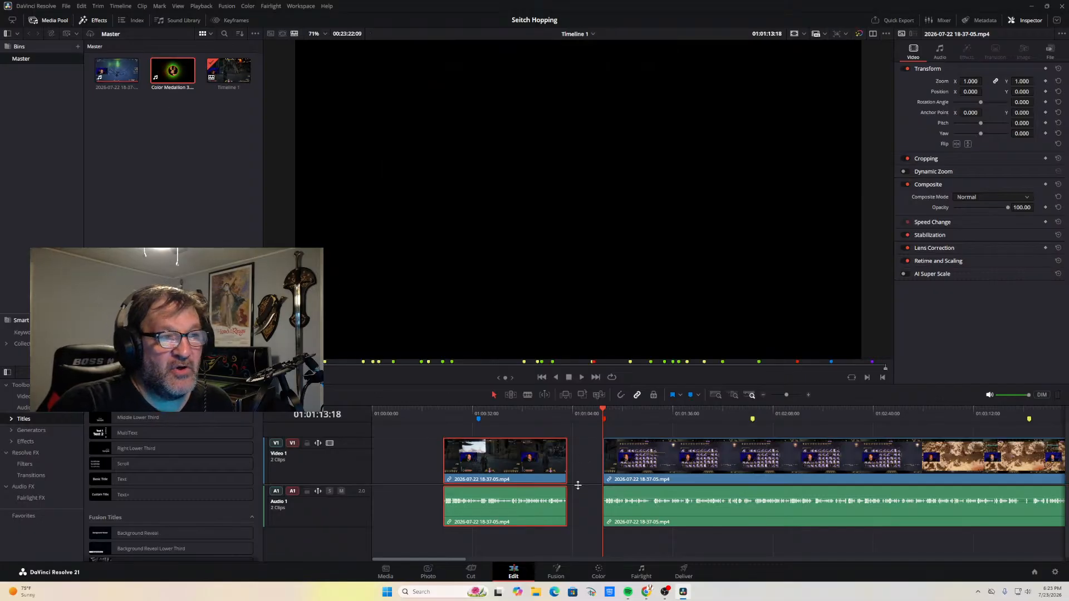
drag(177, 89, 542, 411)
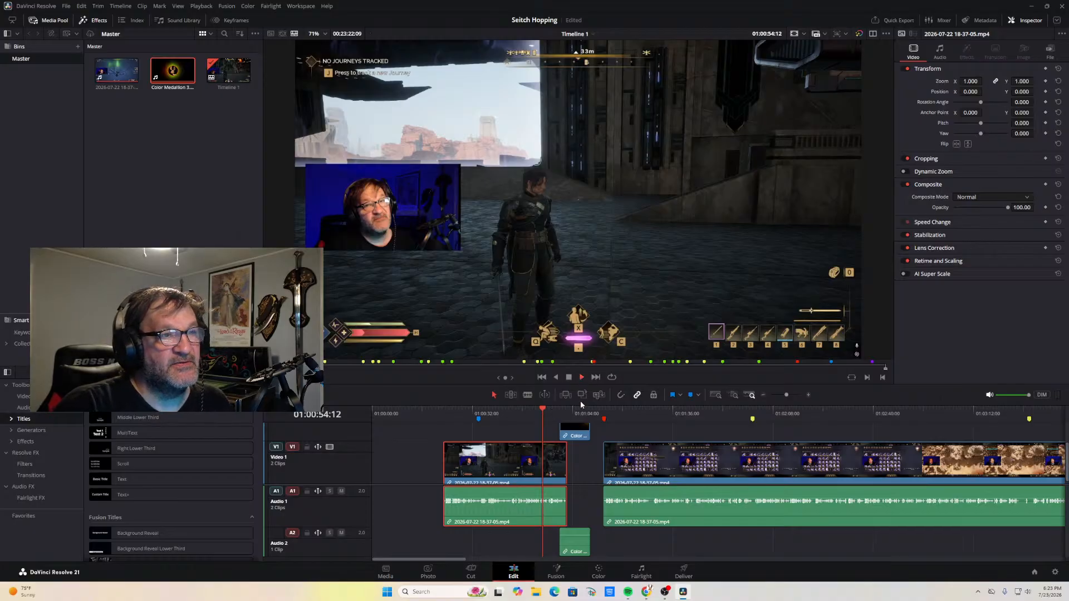
key(space)
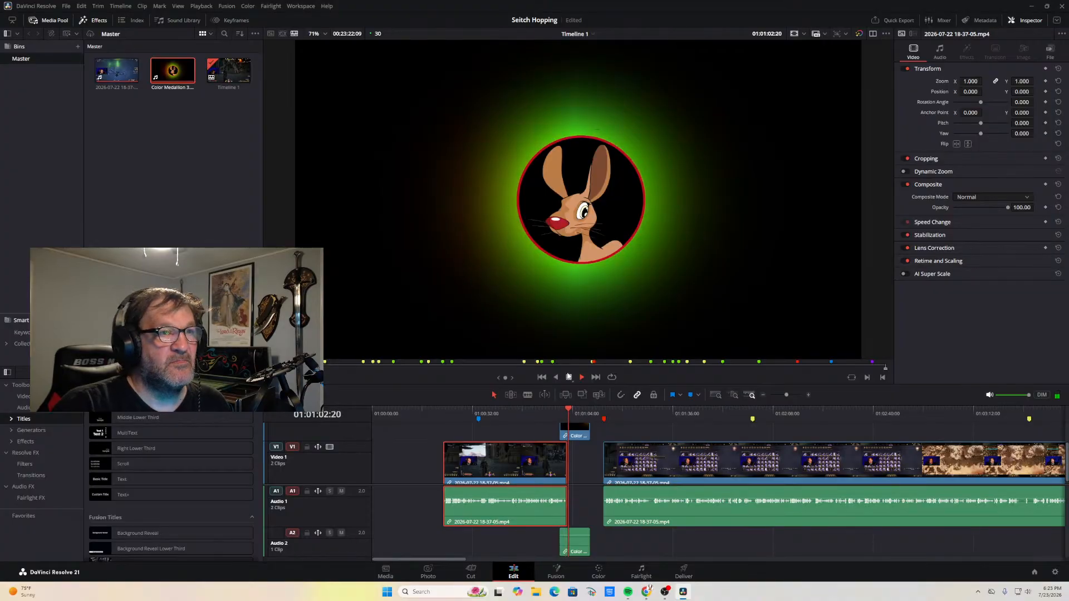
Enlarge Video 2, add a fade-in and fade-out to the Color Medallion 3 clip, and replay the transition from about 01:00:52
drag(598, 485, 599, 477)
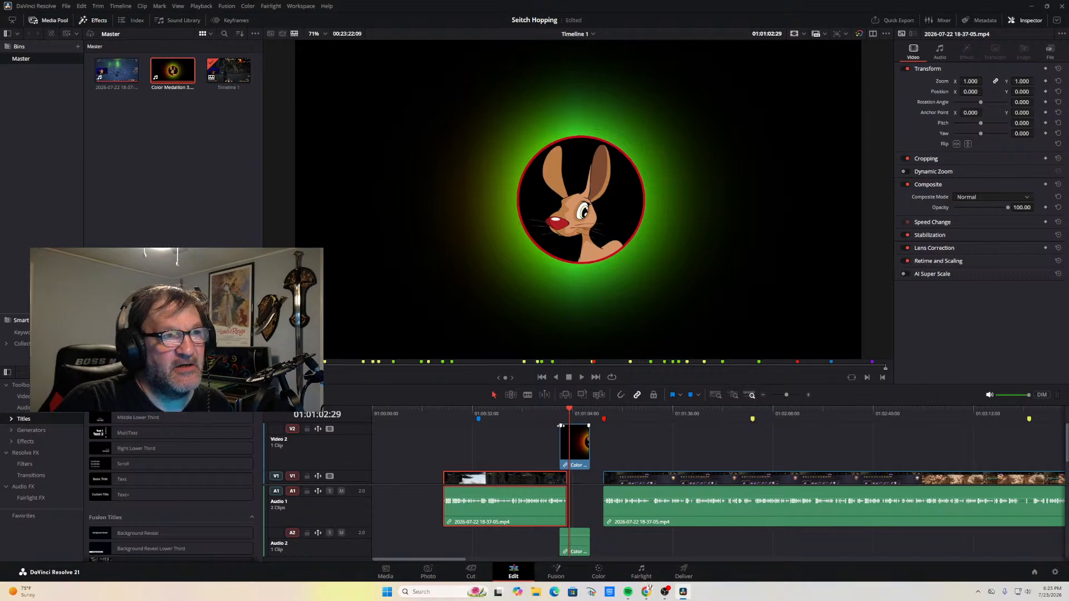
drag(561, 425, 576, 427)
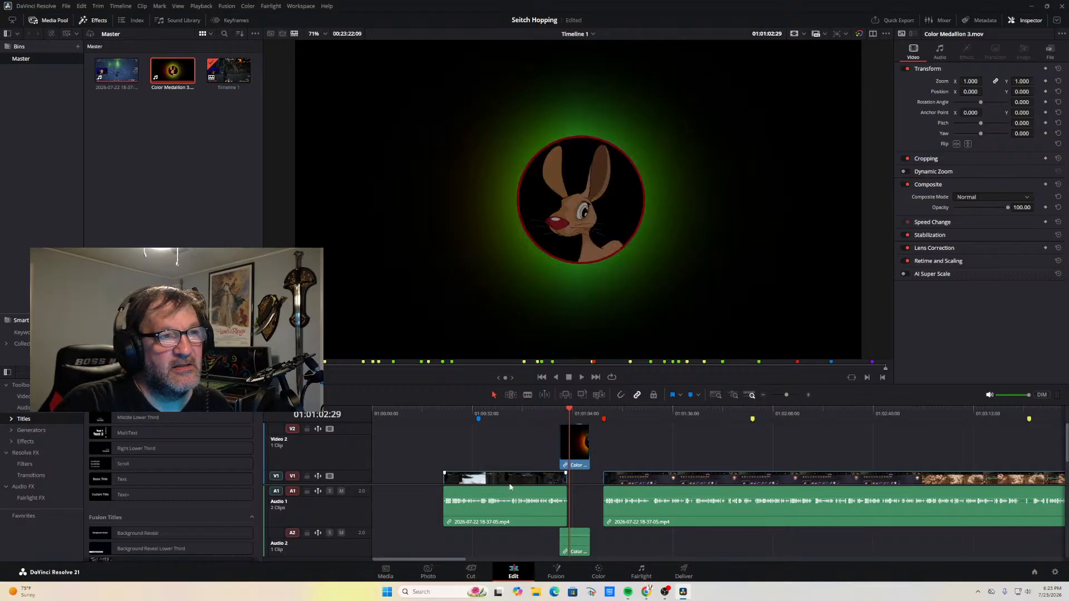
drag(569, 412, 536, 429)
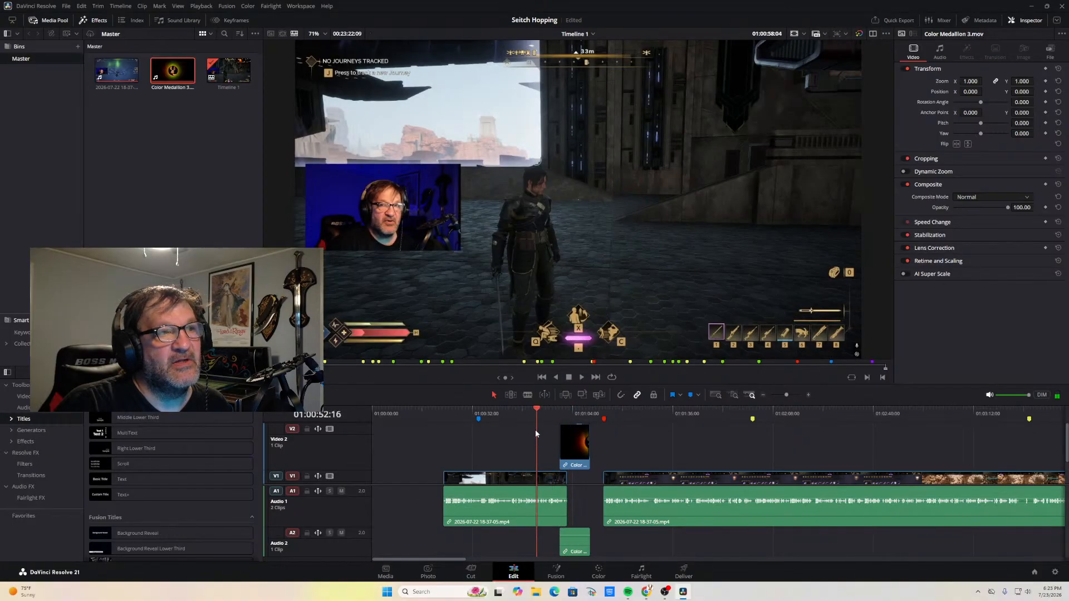
click(582, 378)
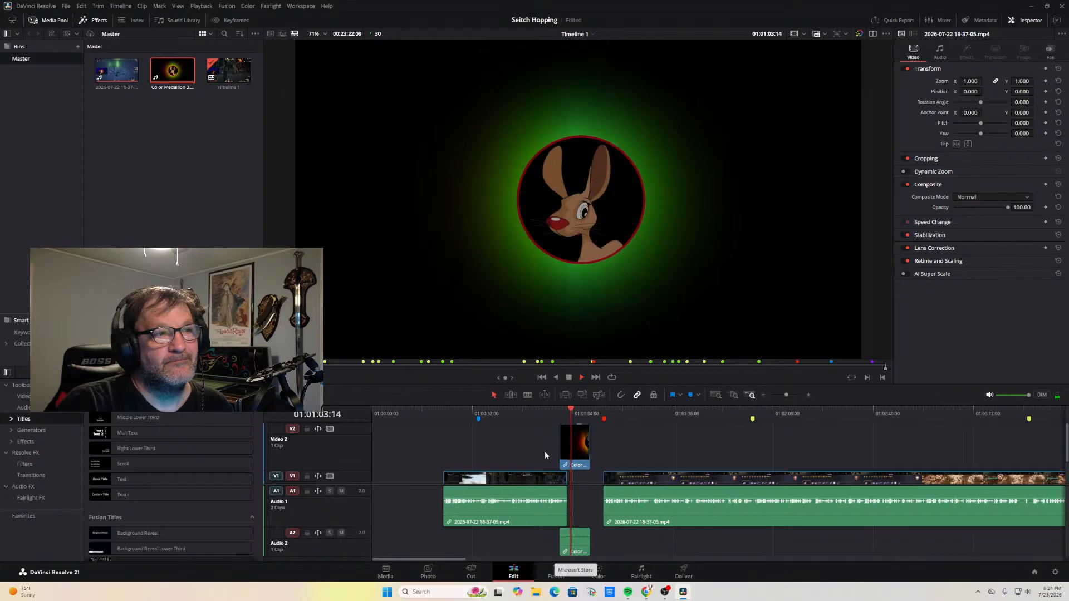
click(566, 381)
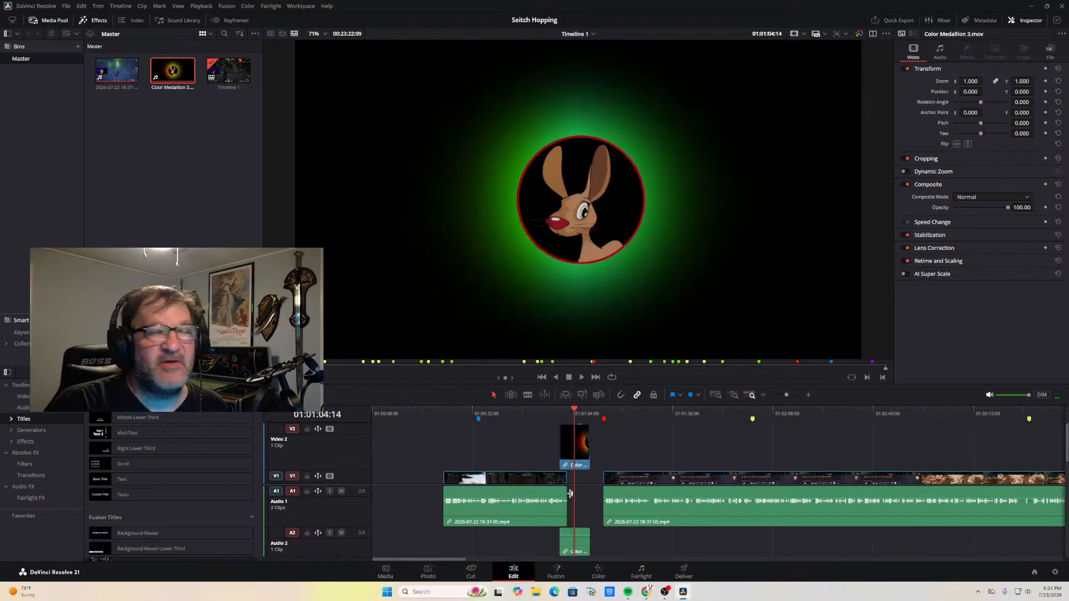
Split the first gameplay segment at 01:01:02:02 under the medallion clip and delete the short leftover piece after the cut
click(807, 394)
click(807, 395)
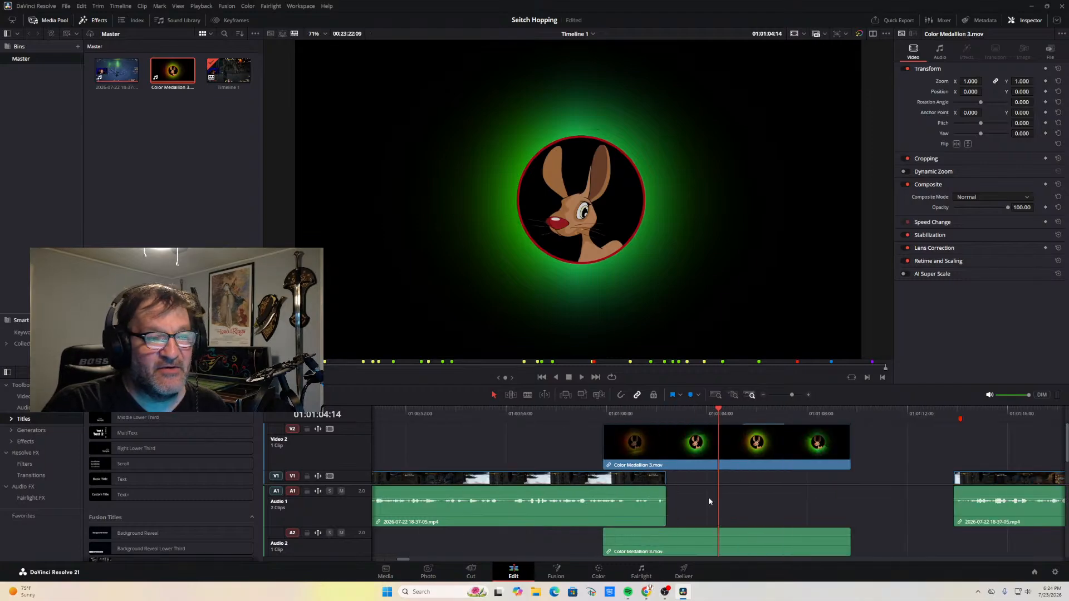
drag(722, 415, 660, 416)
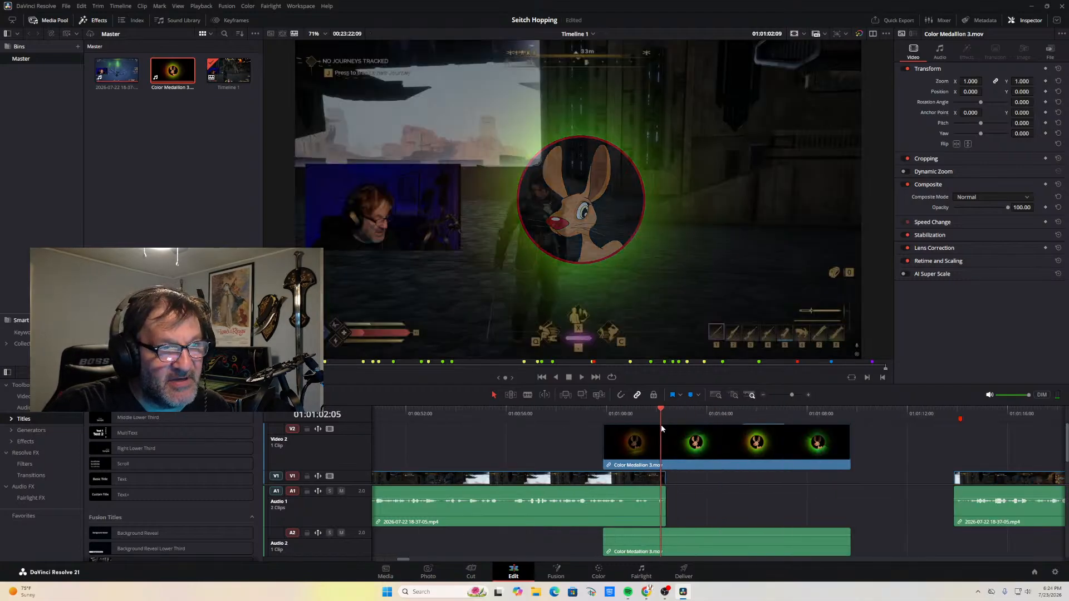
click(584, 479)
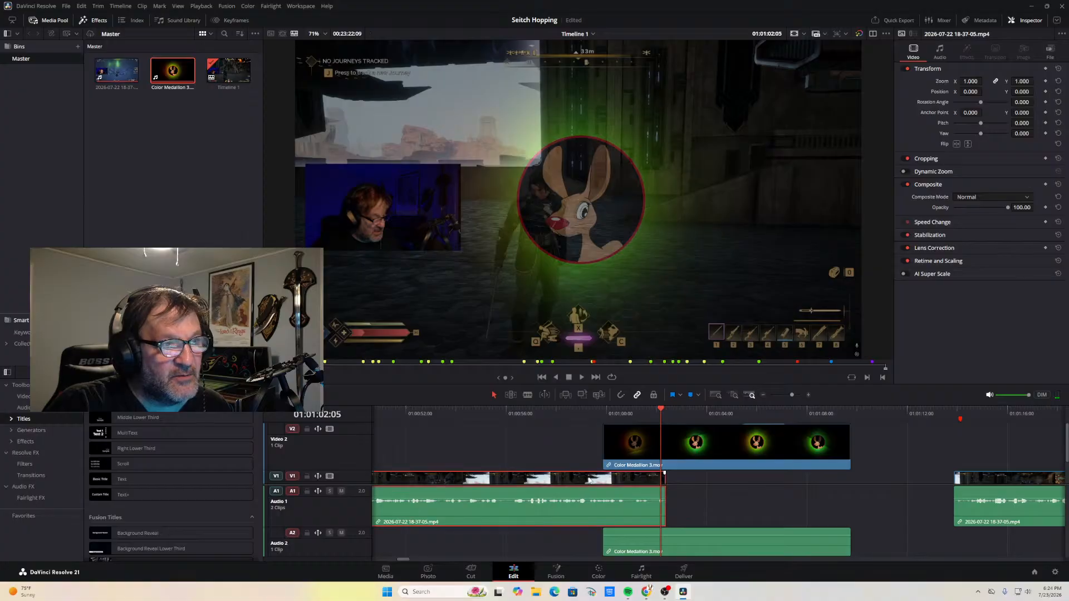
click(658, 410)
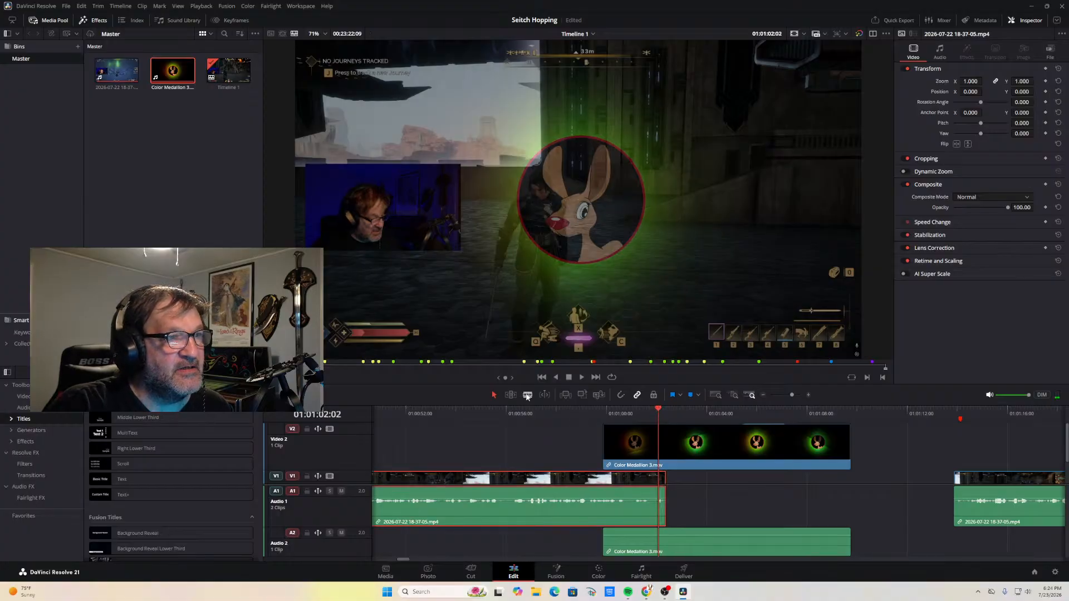
key(ctrl+b)
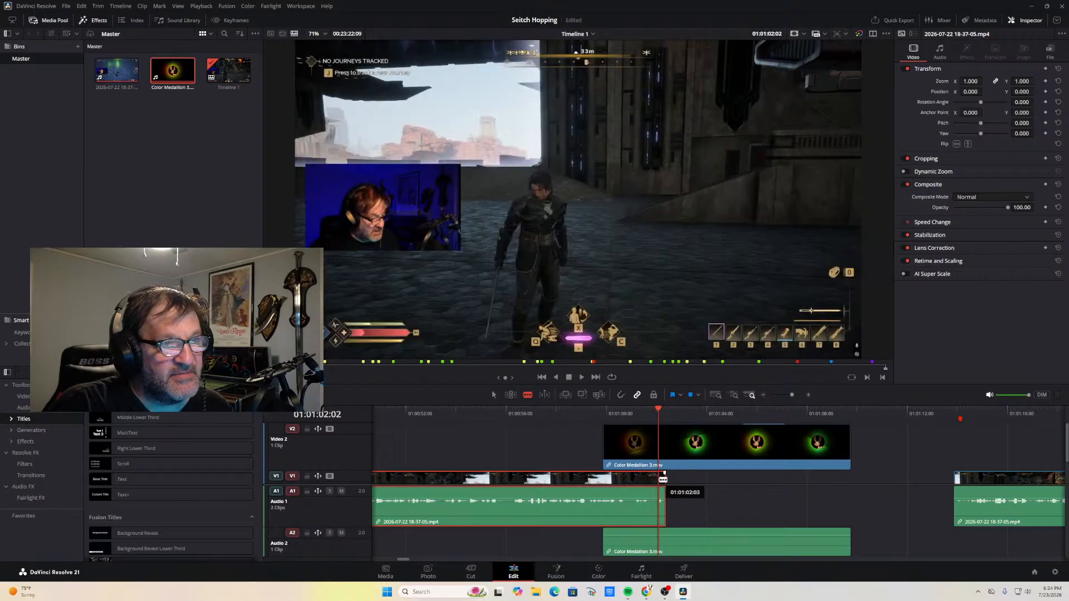
key(a)
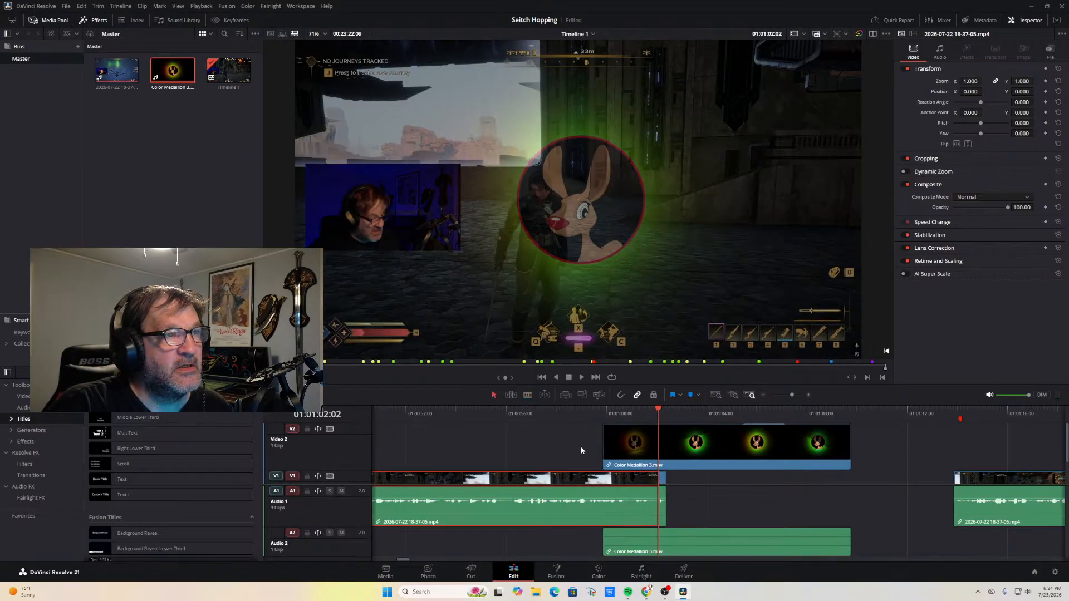
right_click(663, 478)
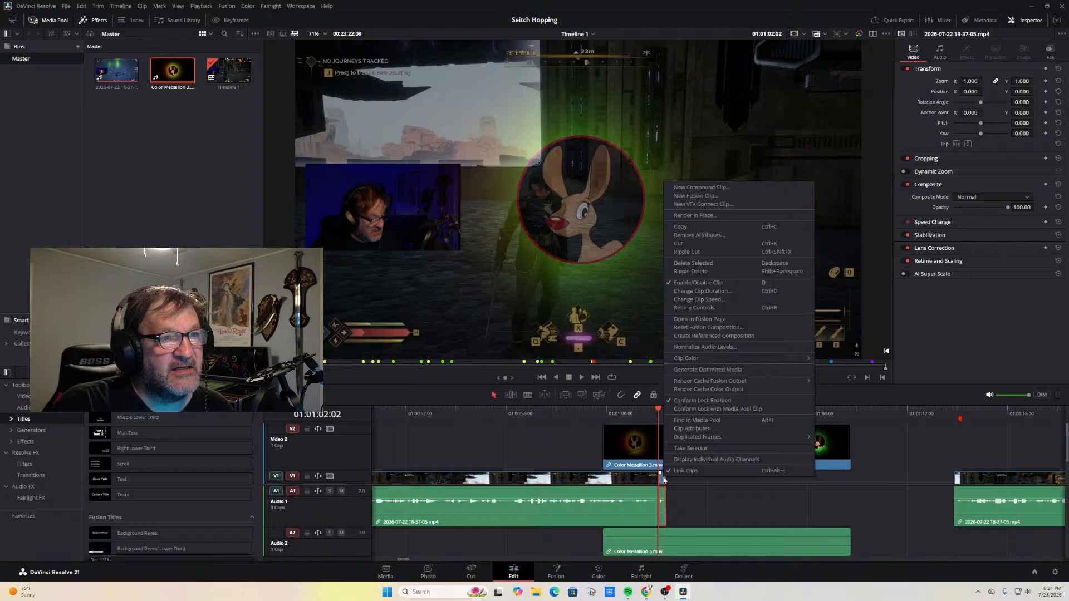
click(685, 264)
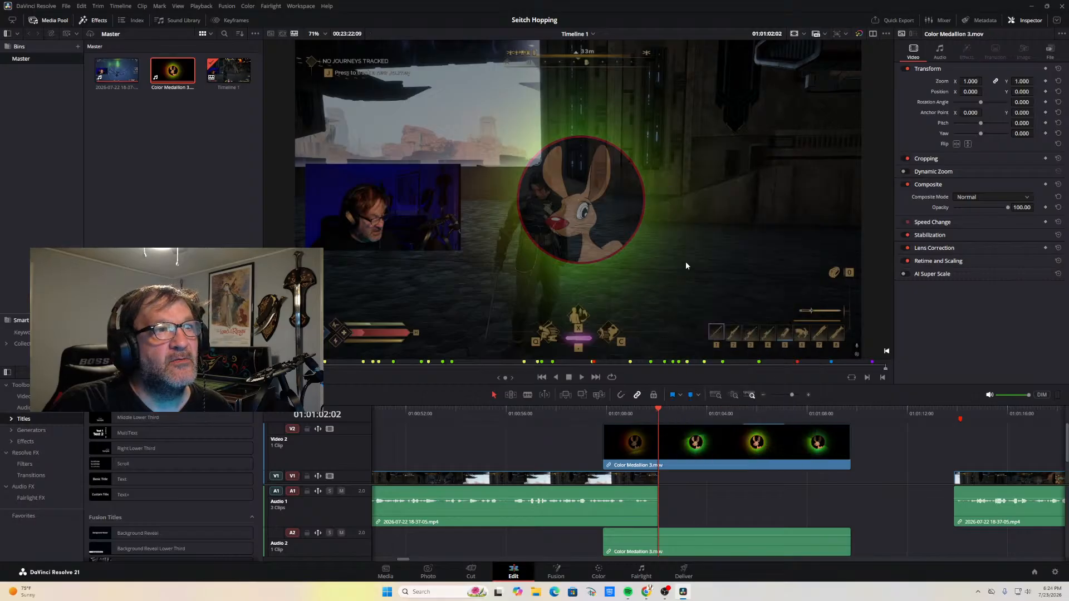
Play through the medallion transition, trim the medallion clip's end to a length of about 3.5 seconds, and replay it
drag(659, 407, 580, 426)
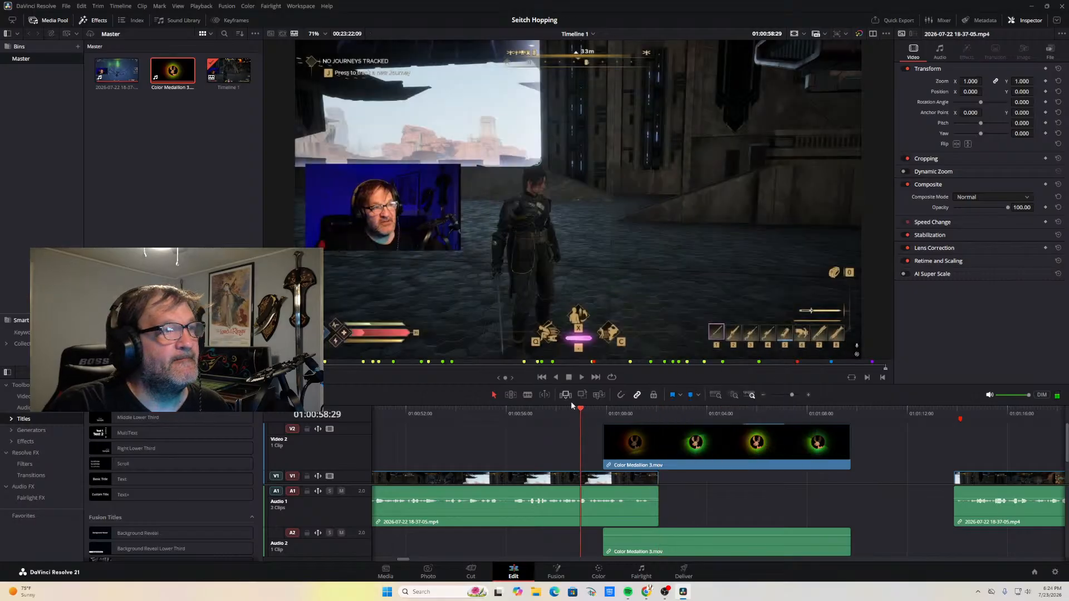
key(space)
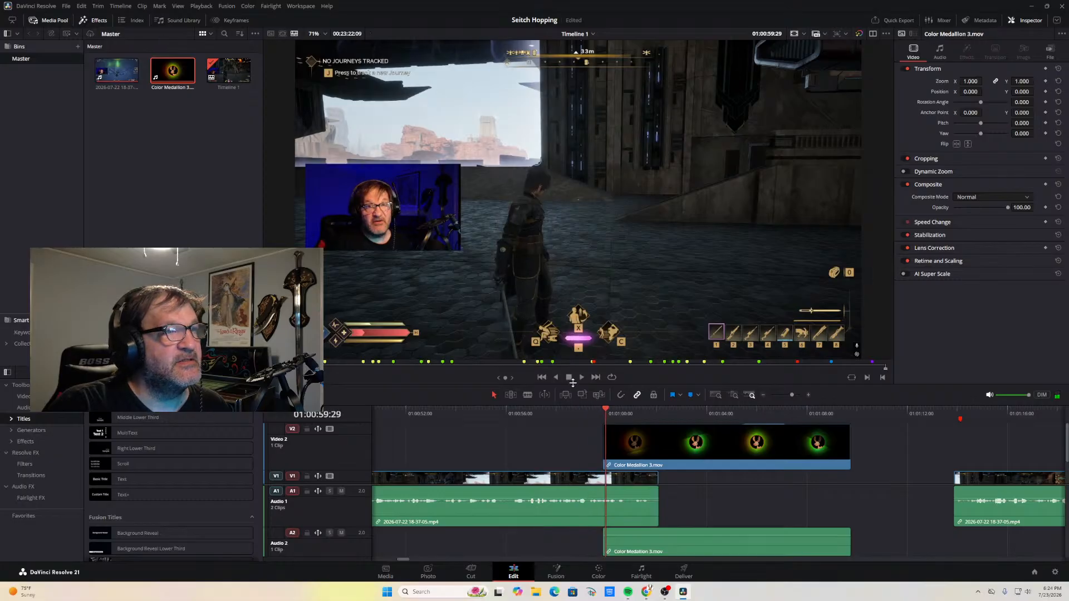
click(581, 377)
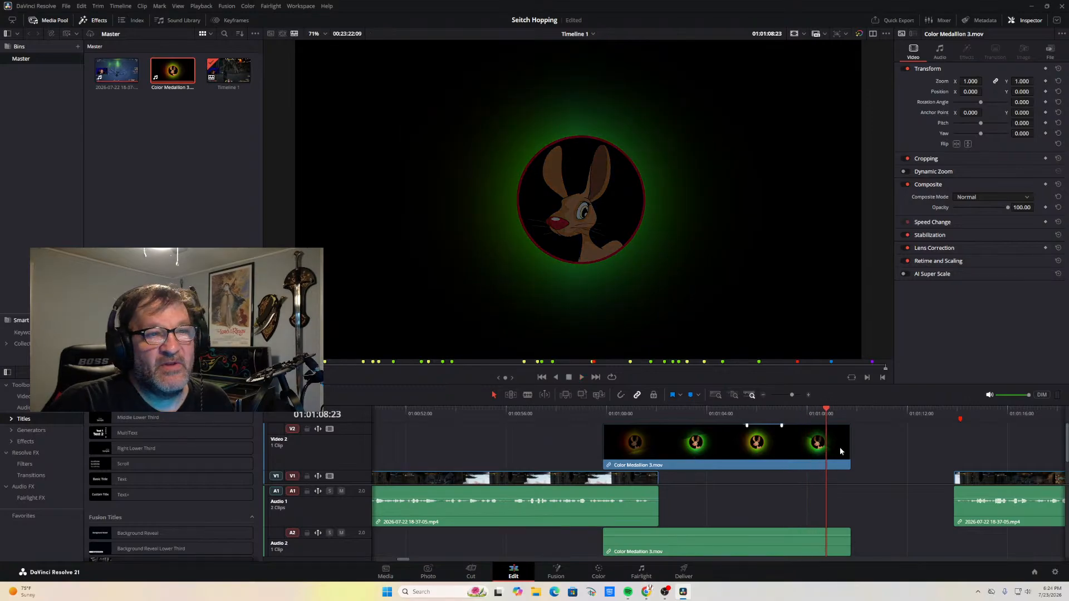
drag(850, 443, 692, 443)
drag(828, 411, 599, 413)
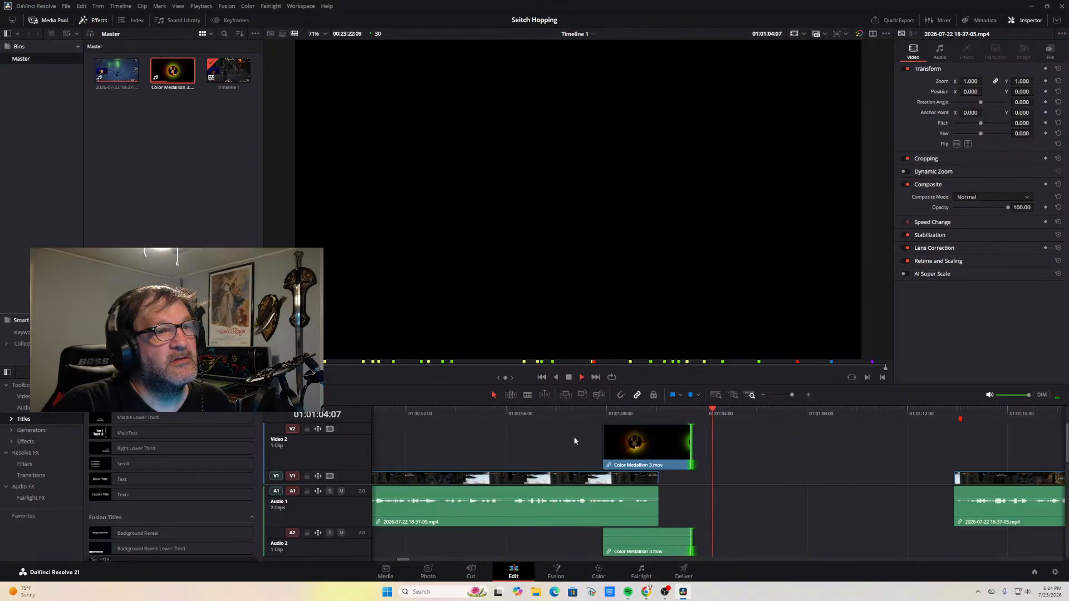
key(space)
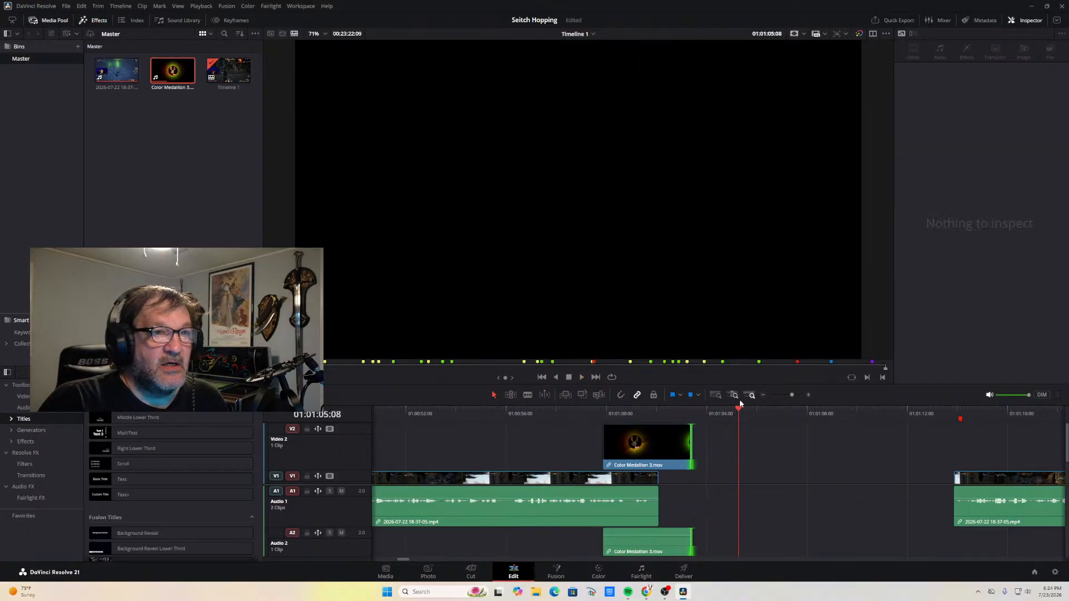
Play the second gameplay segment from about 01:01:13, pausing along the way, to review its opening up to about 01:01:37
click(763, 394)
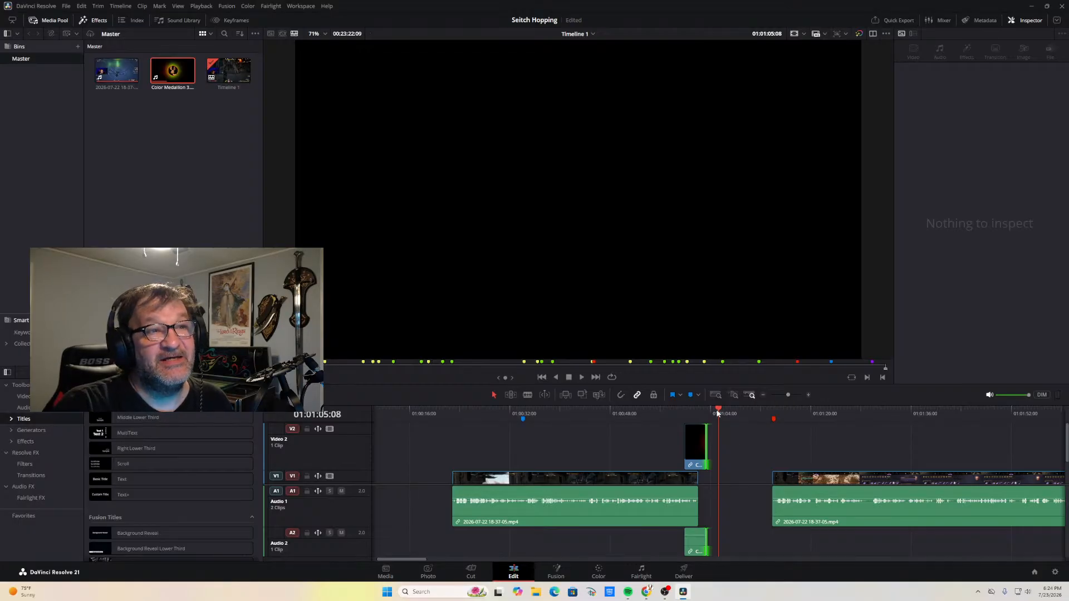
drag(718, 413, 767, 428)
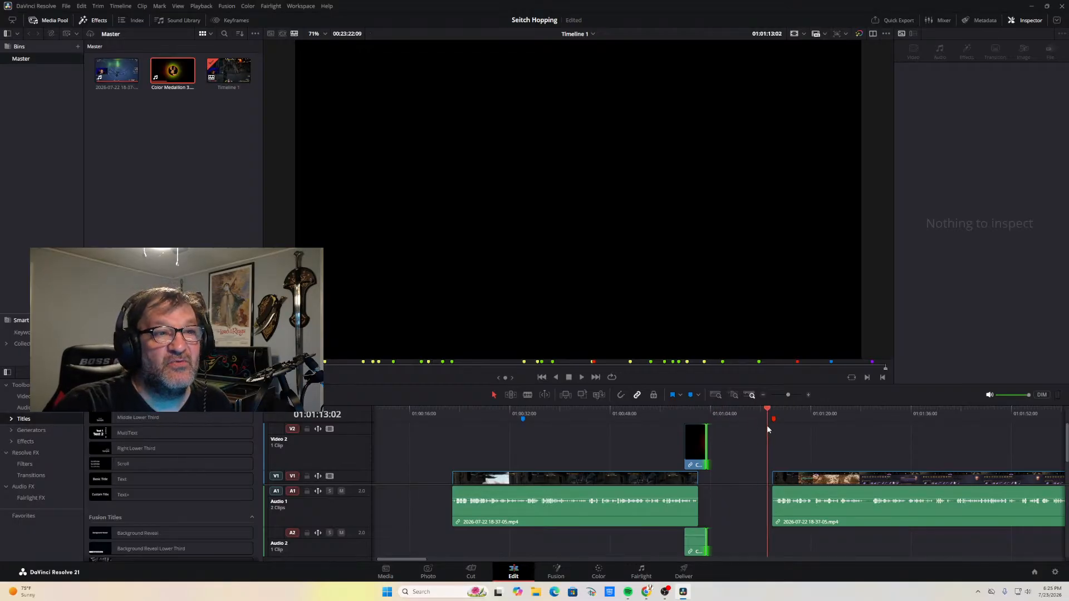
scroll(735, 462, down, 2)
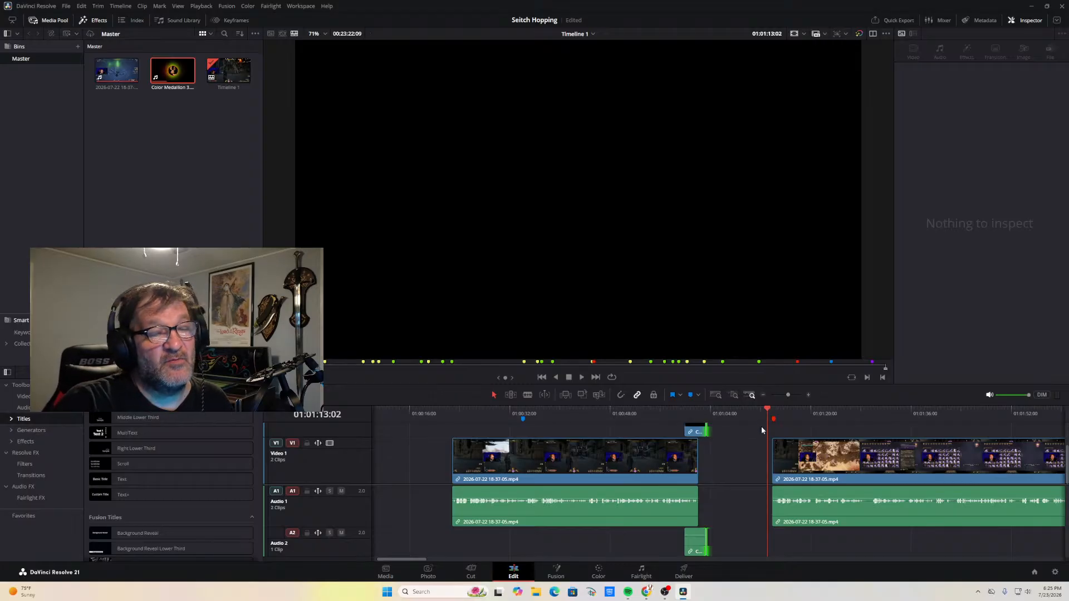
click(581, 378)
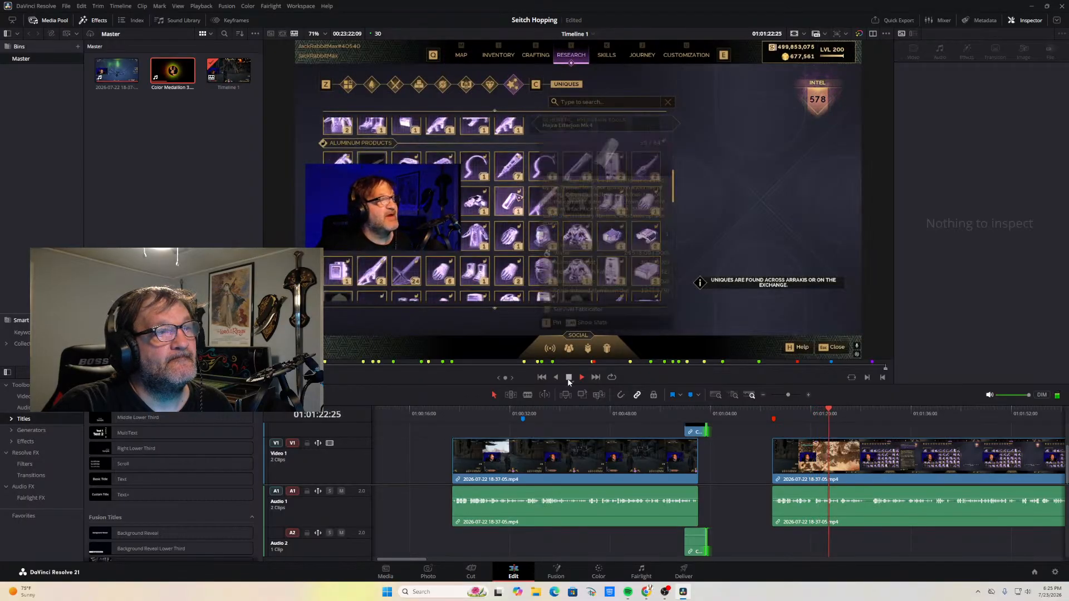
click(568, 379)
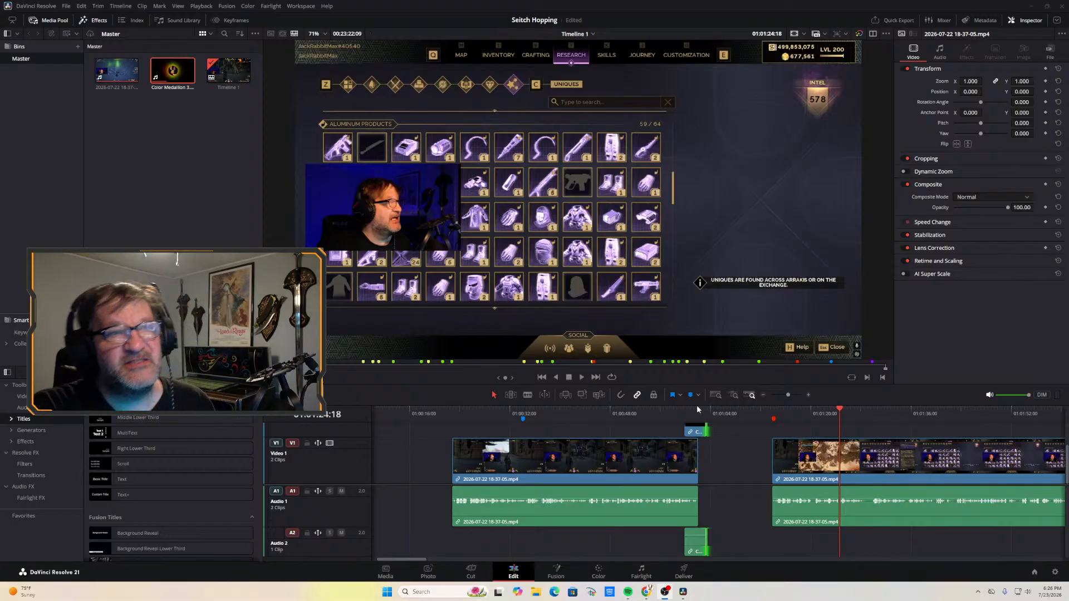
click(582, 378)
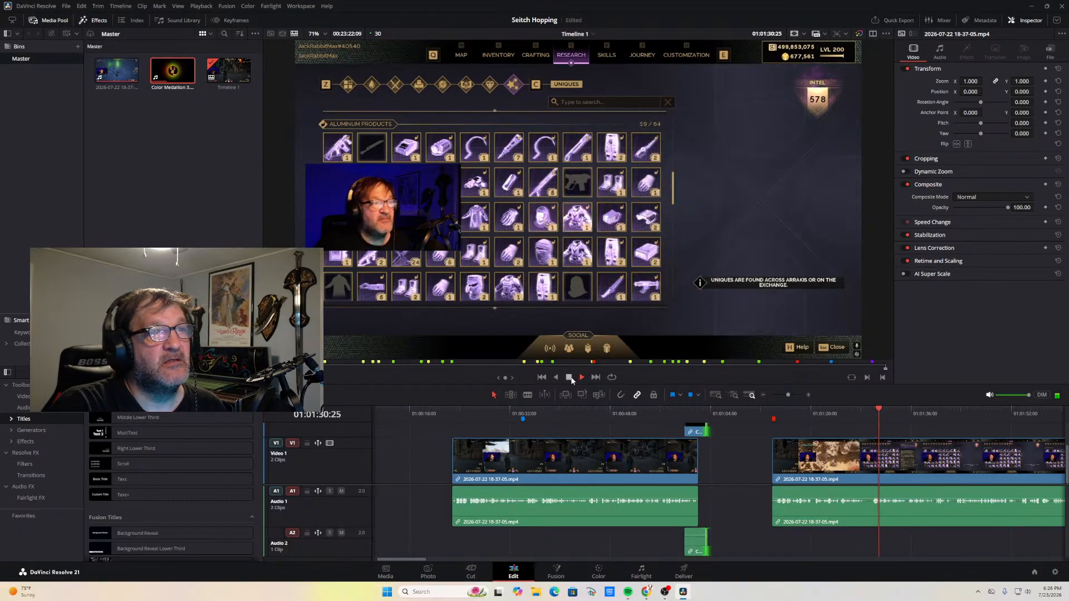
click(569, 378)
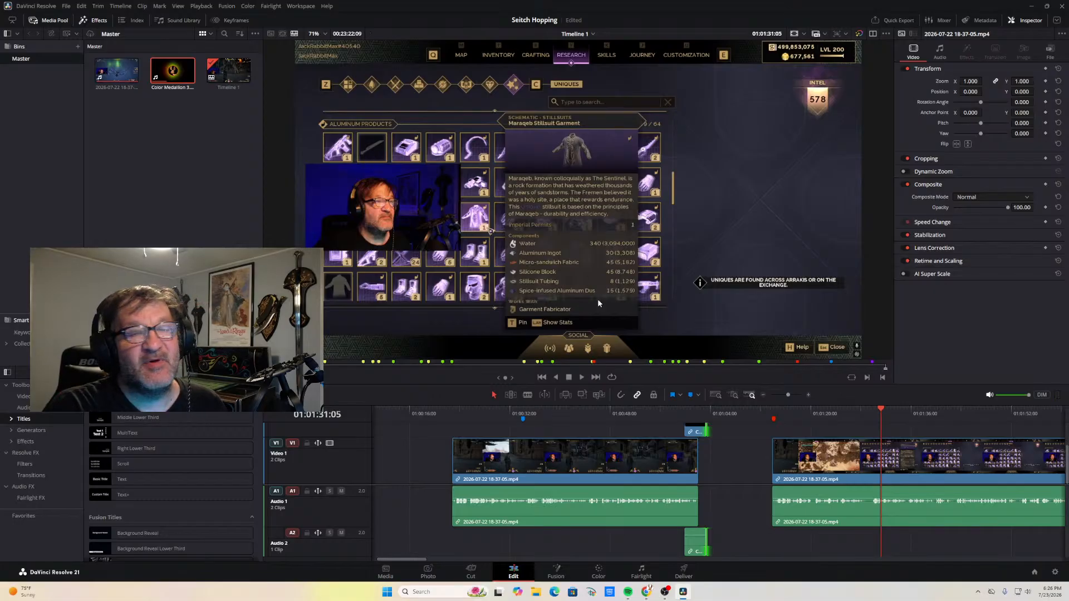
click(581, 377)
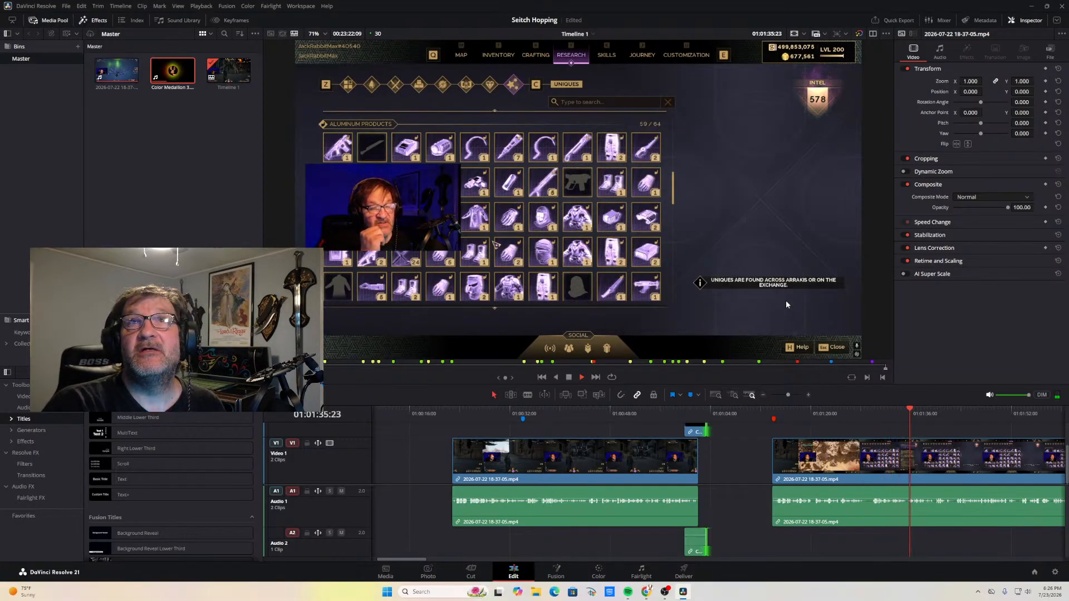
click(571, 378)
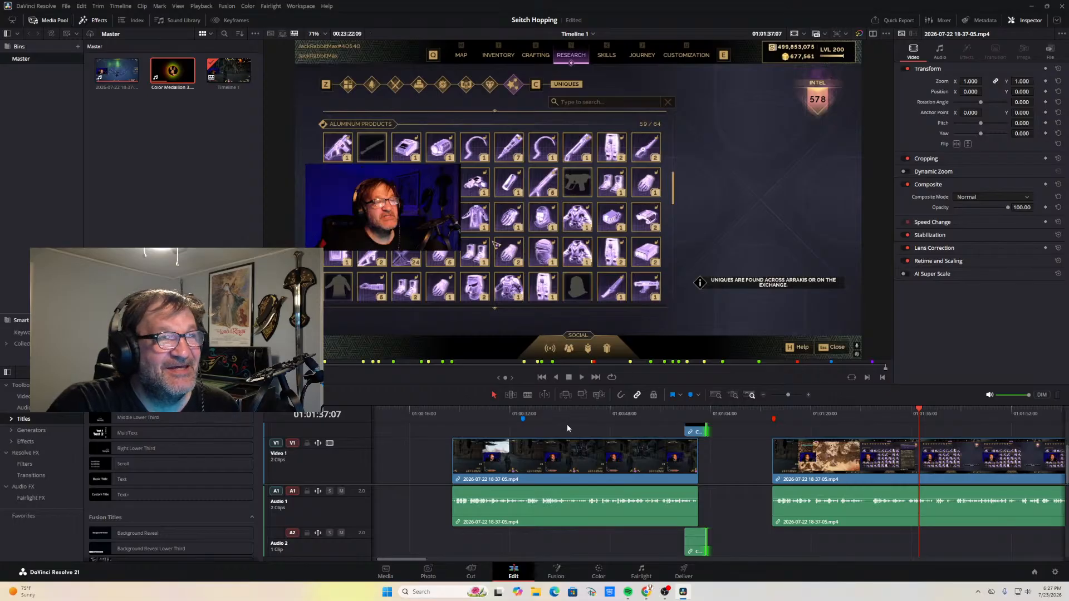
Play on past the yellow marker near 01:02:01 and replay around it to examine where the unwanted piece begins and ends
click(582, 377)
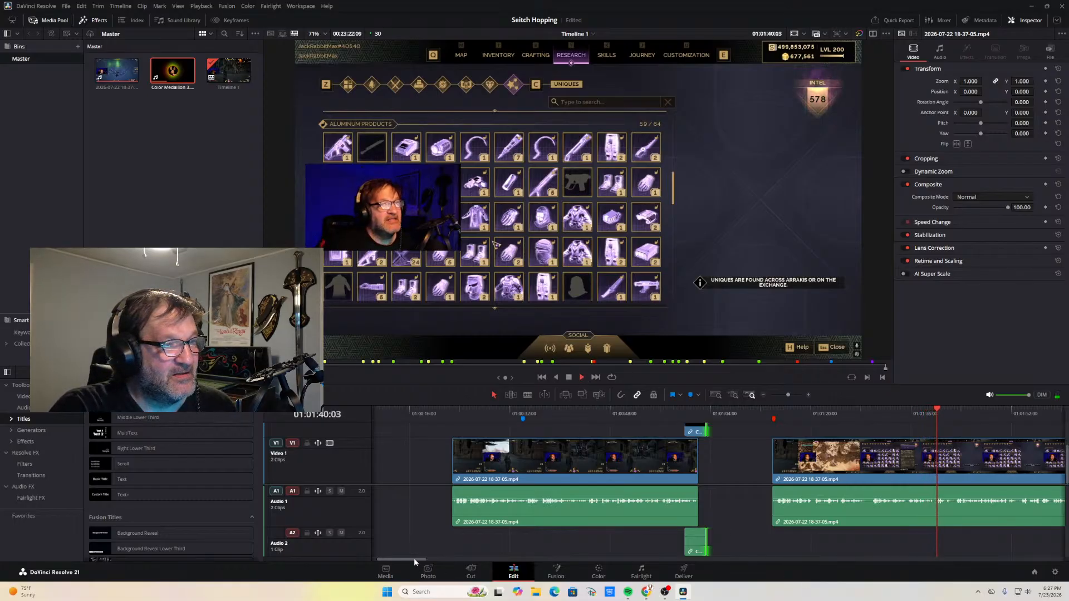
drag(413, 558, 434, 558)
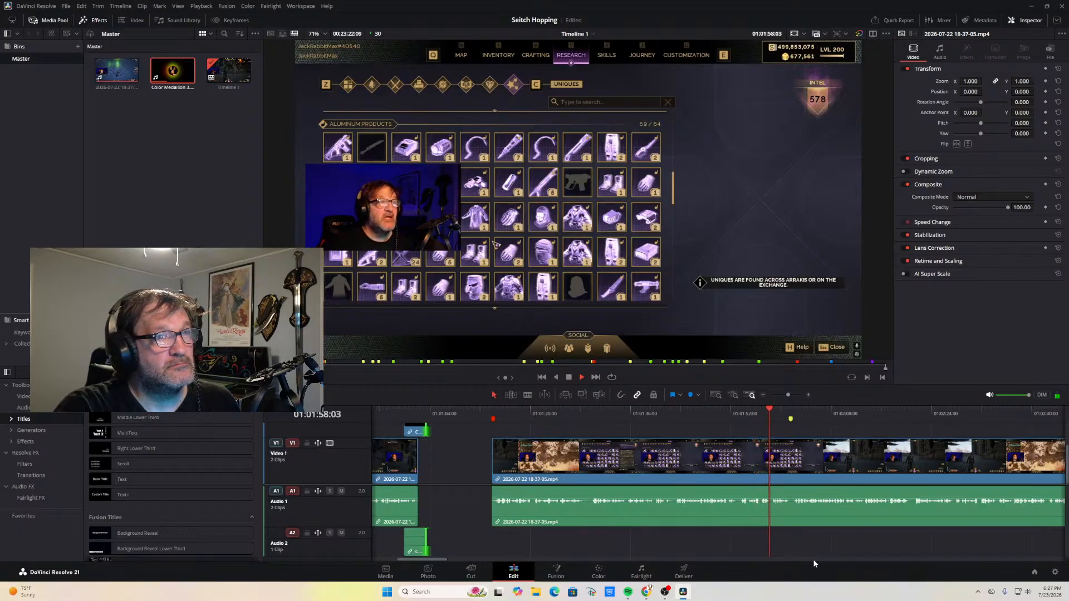
click(569, 377)
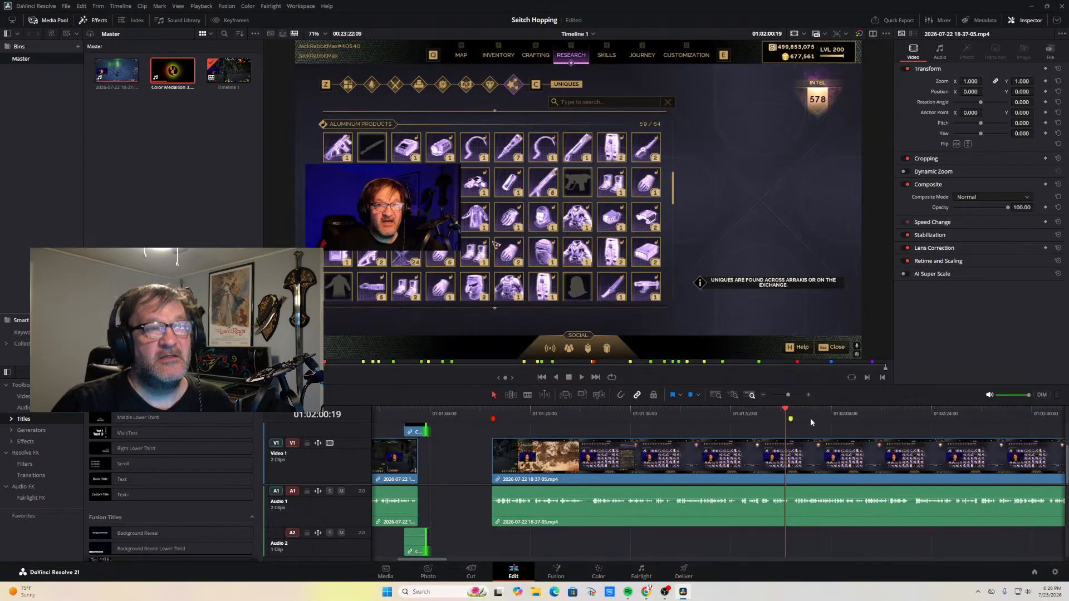
click(581, 377)
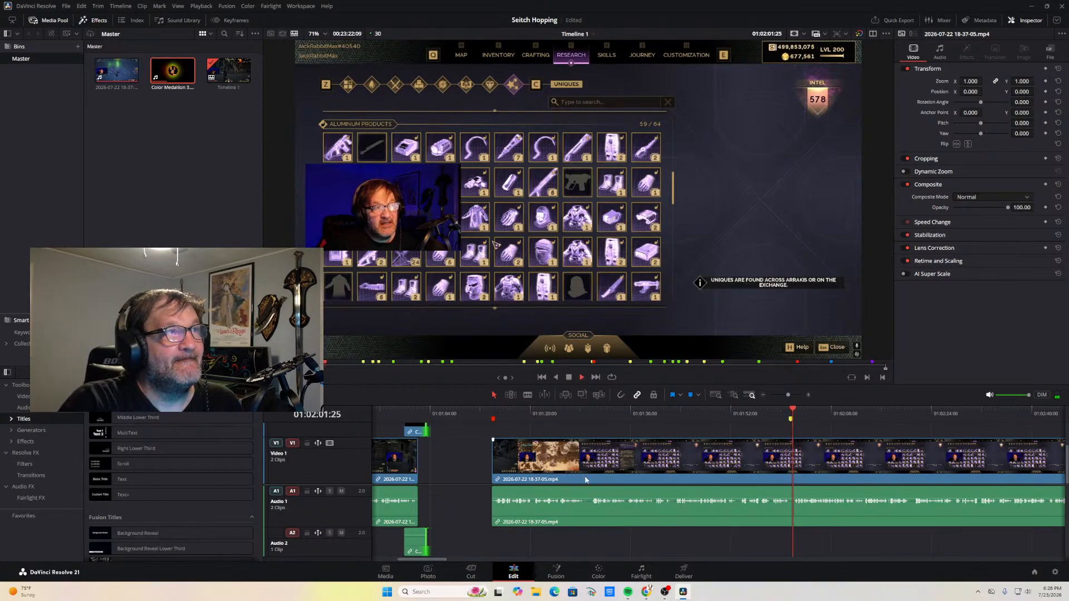
click(569, 377)
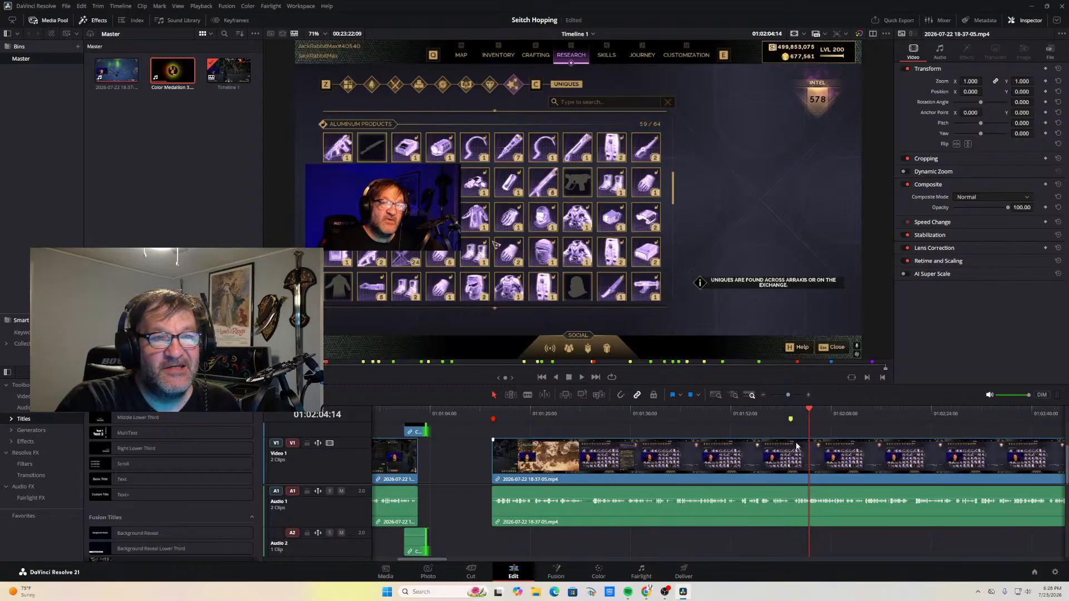
click(810, 412)
drag(809, 411, 789, 417)
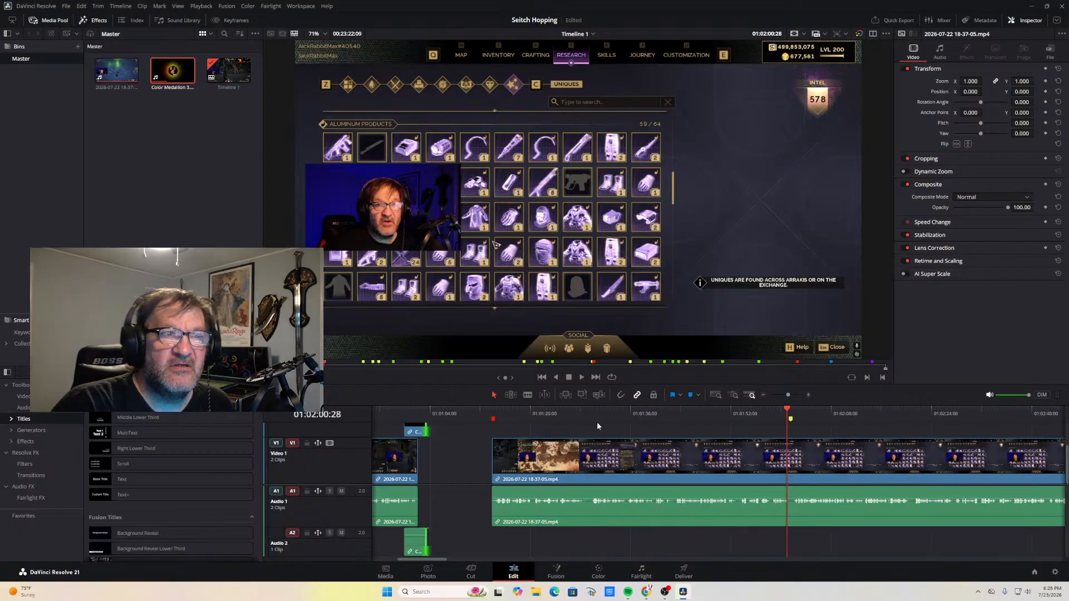
click(581, 377)
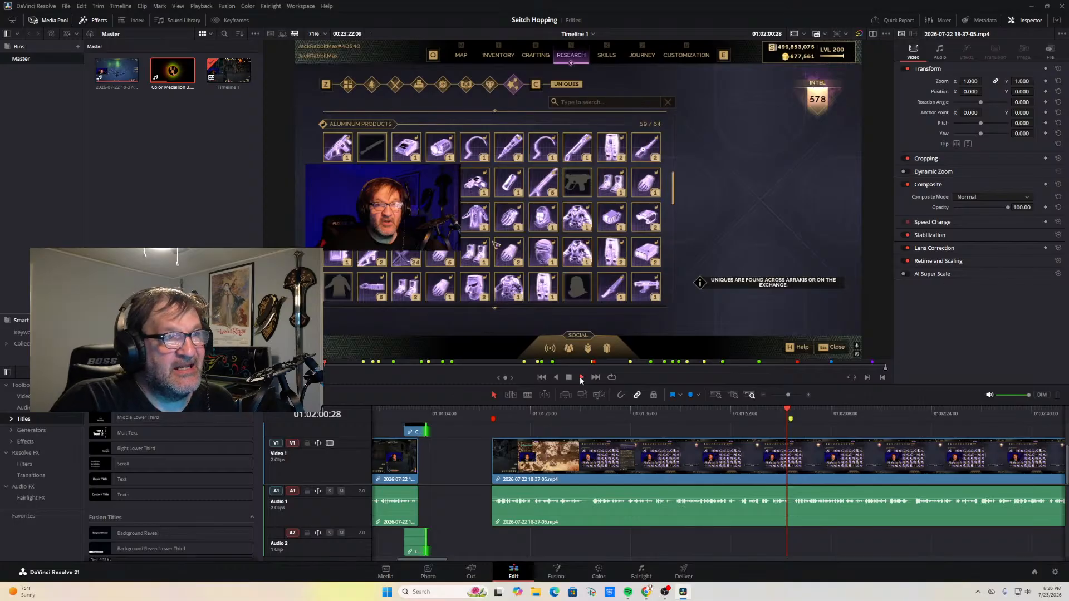
click(569, 379)
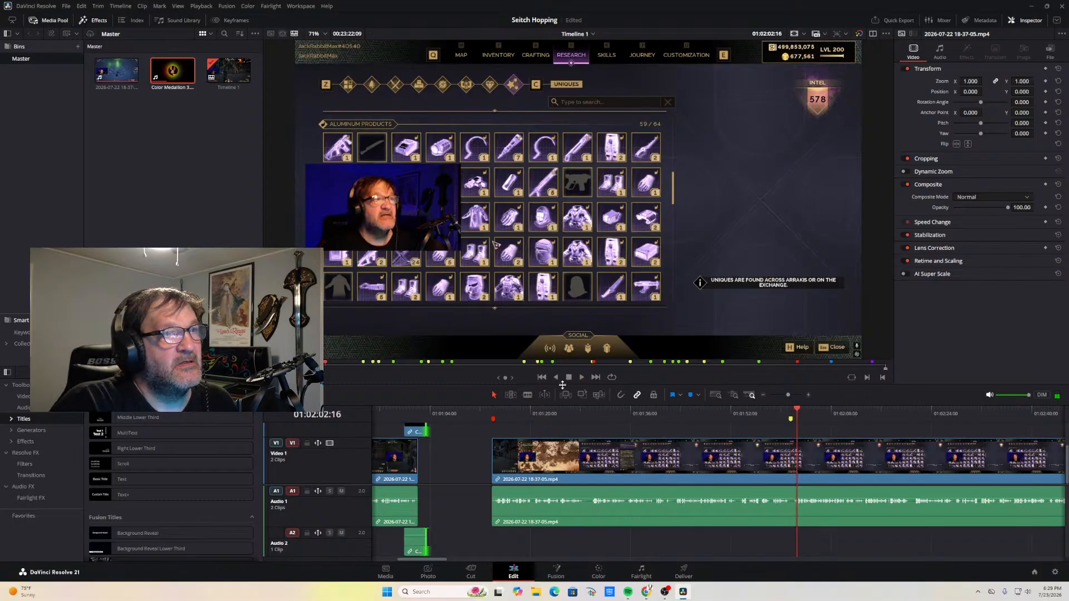
drag(797, 413, 794, 413)
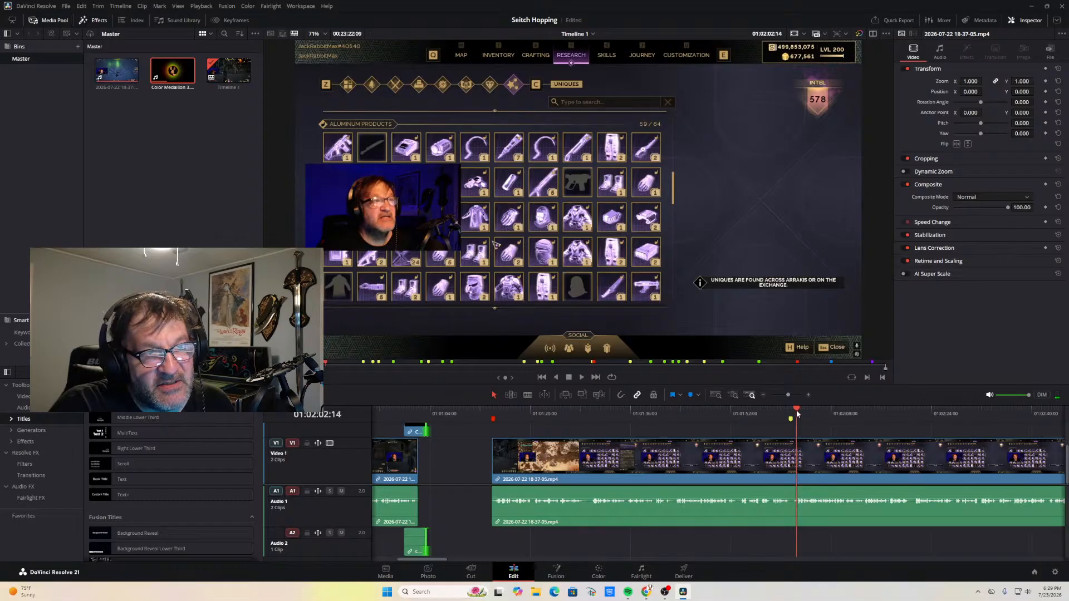
Split the second gameplay segment at about 01:02:02, just after the yellow marker
click(762, 395)
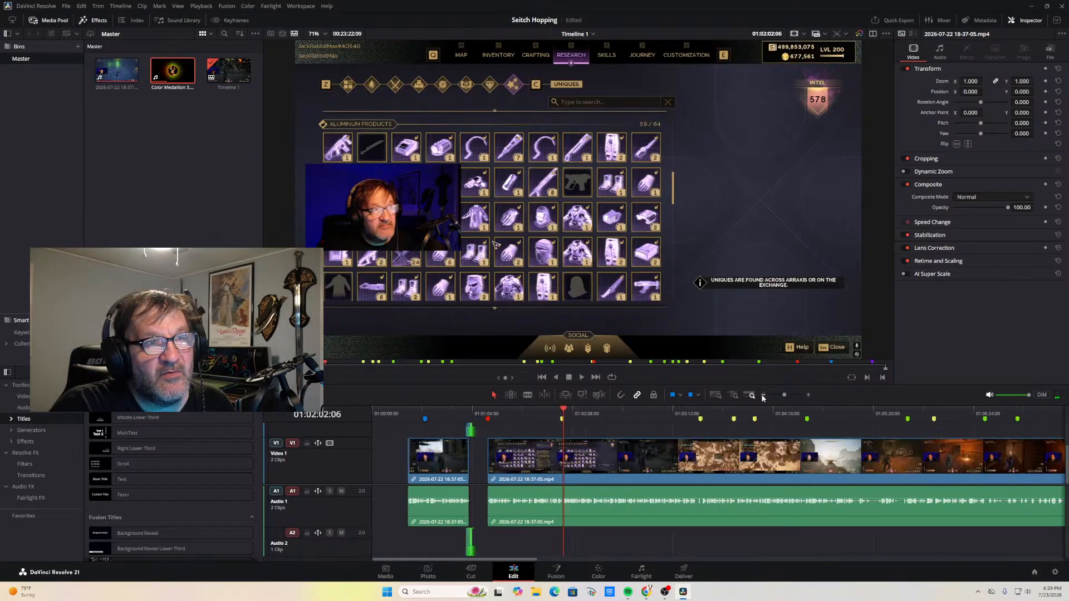
click(763, 395)
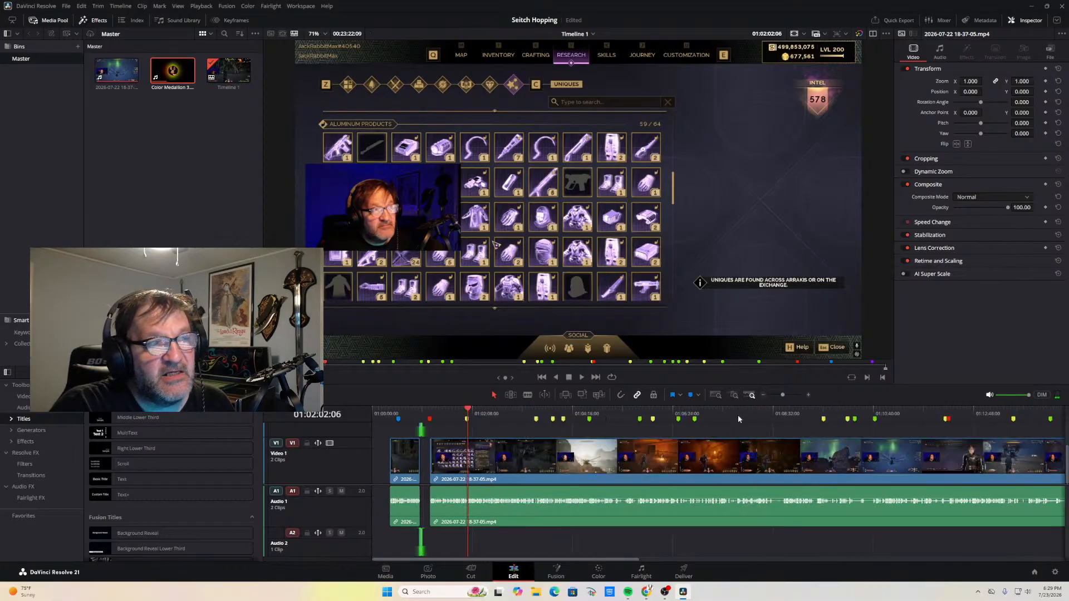
click(808, 395)
click(808, 396)
click(808, 395)
click(808, 395)
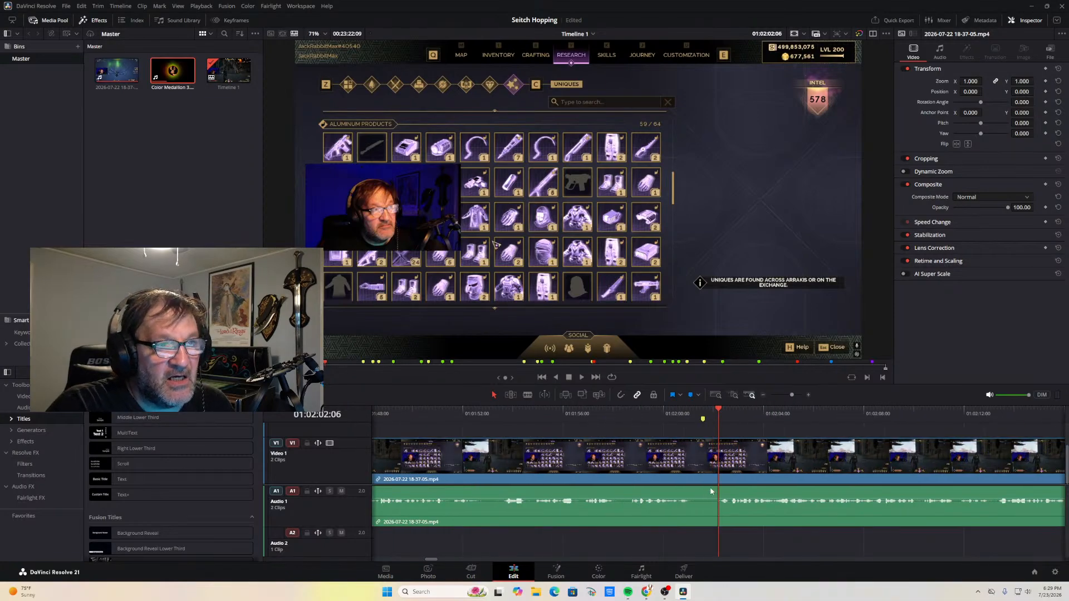
click(528, 395)
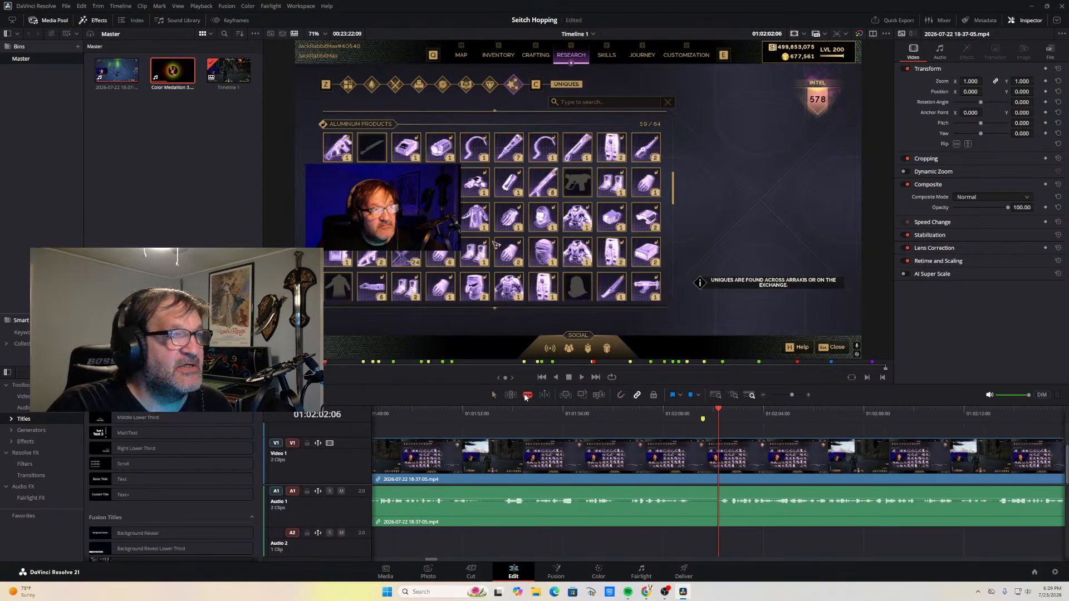
click(712, 461)
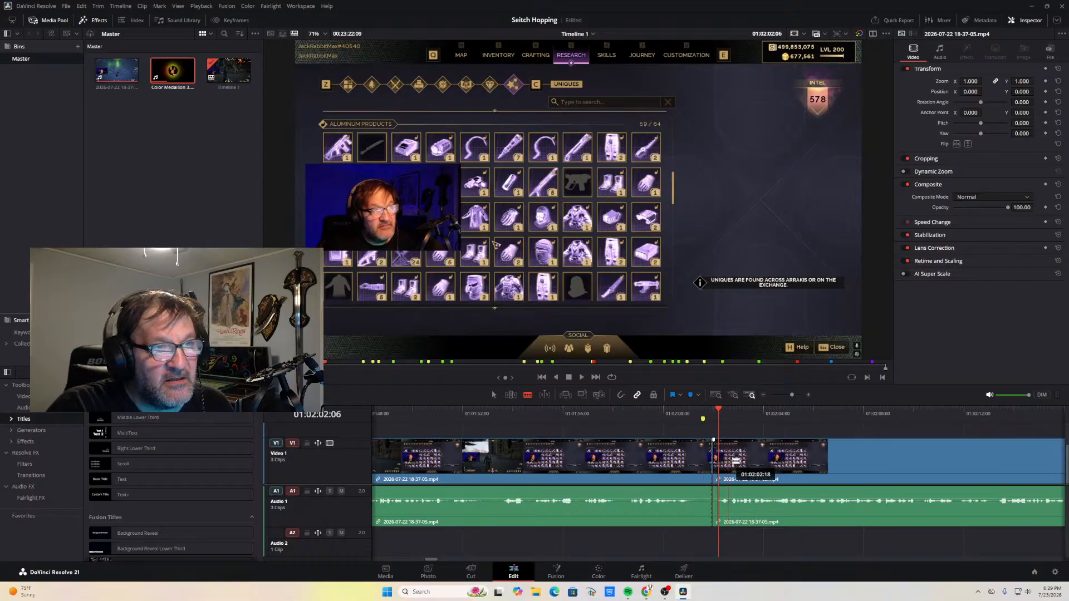
Try a second split shortly after the first one, select the short piece between the cuts, and undo the split
click(724, 461)
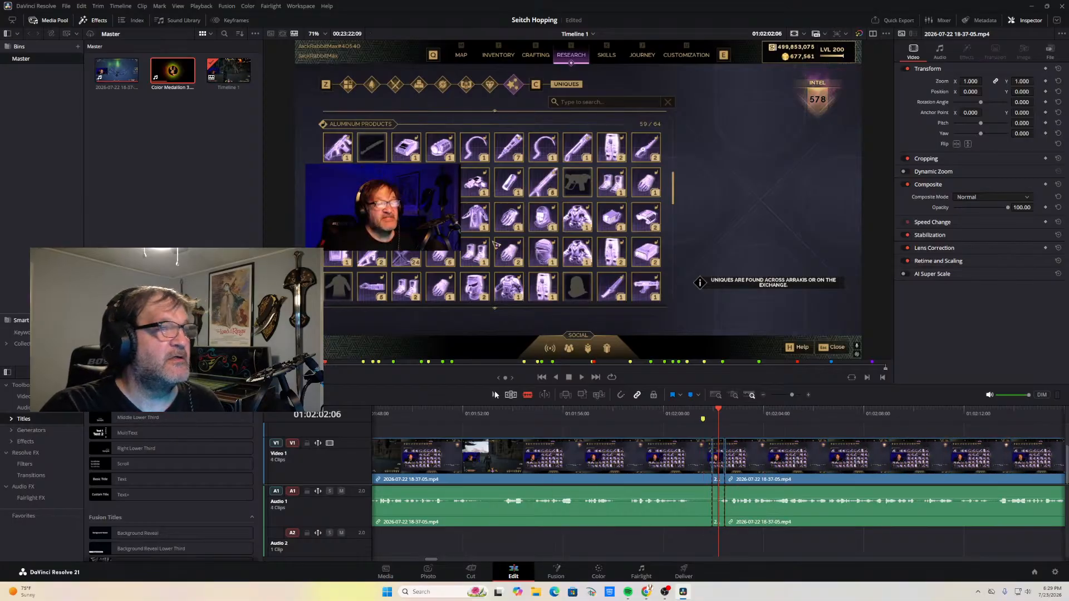
click(495, 395)
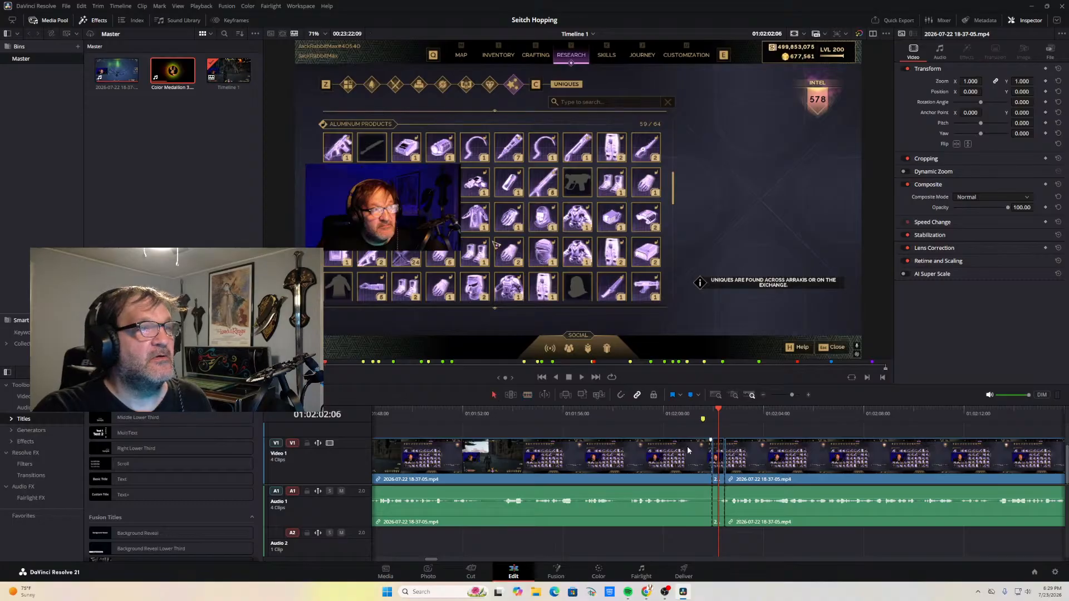
click(721, 452)
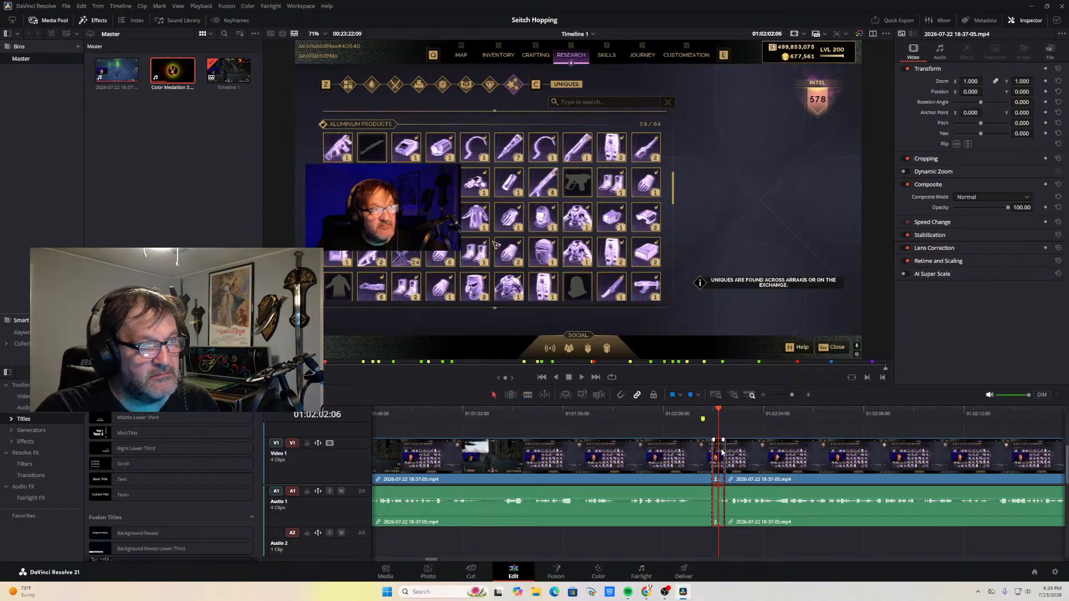
click(82, 7)
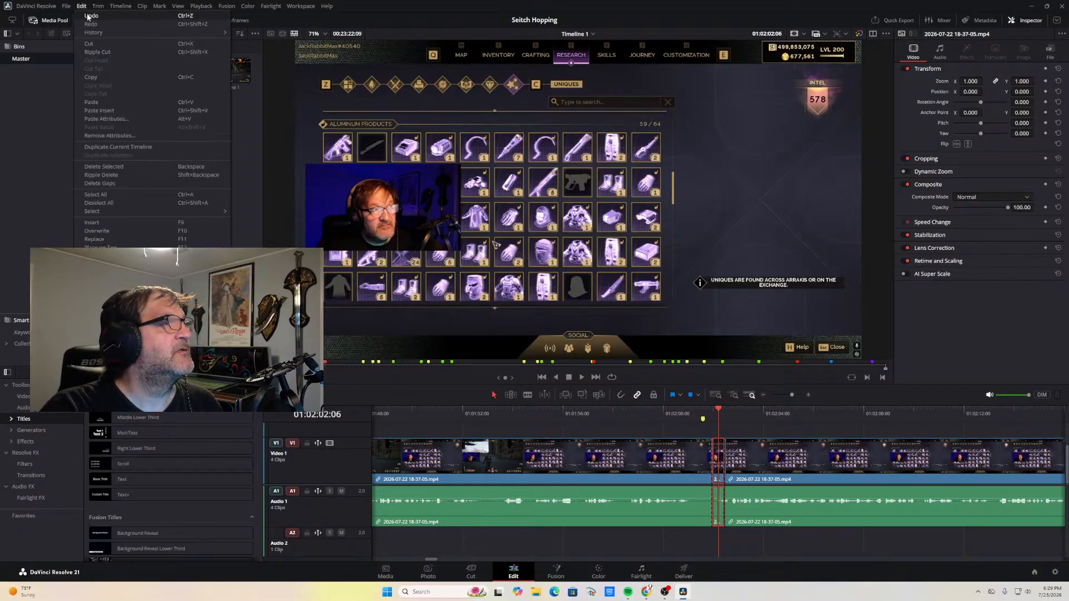
click(87, 17)
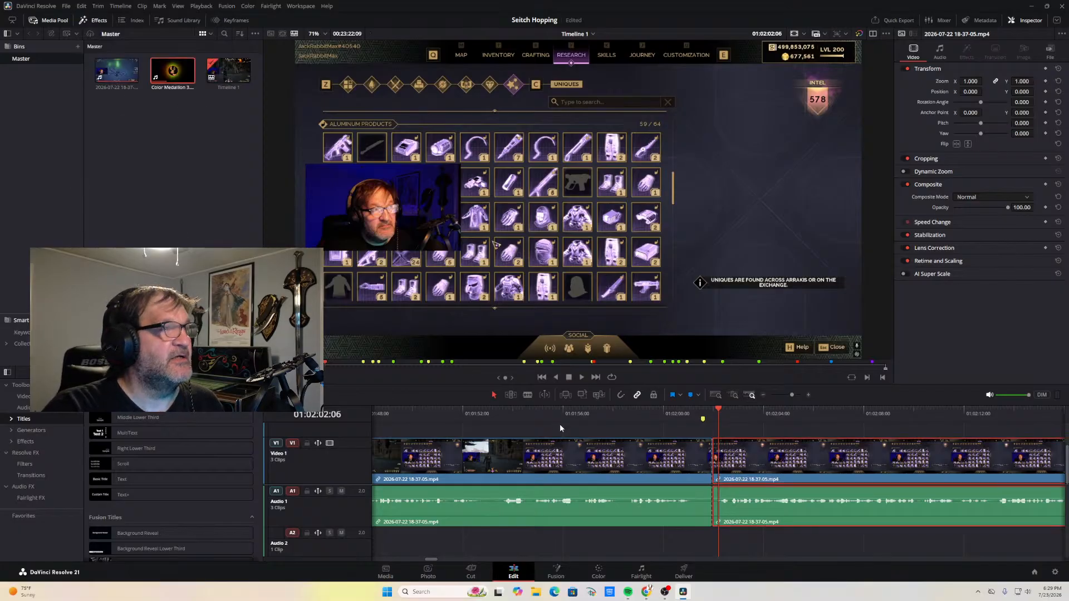
Split the segment again at about 01:02:02:12 and delete the short piece between the two cuts
click(527, 396)
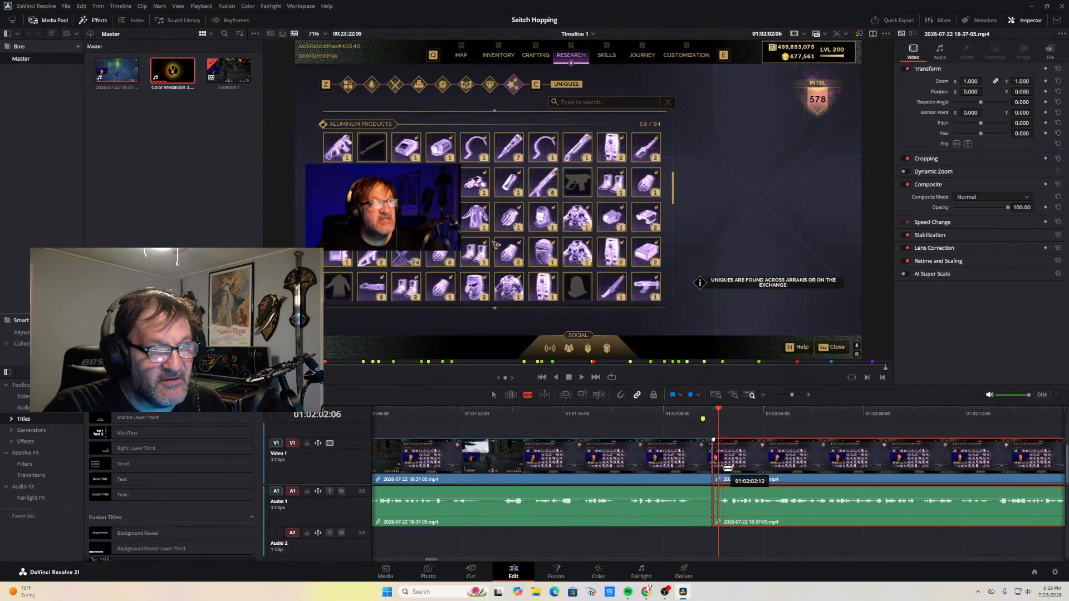
click(726, 469)
click(494, 395)
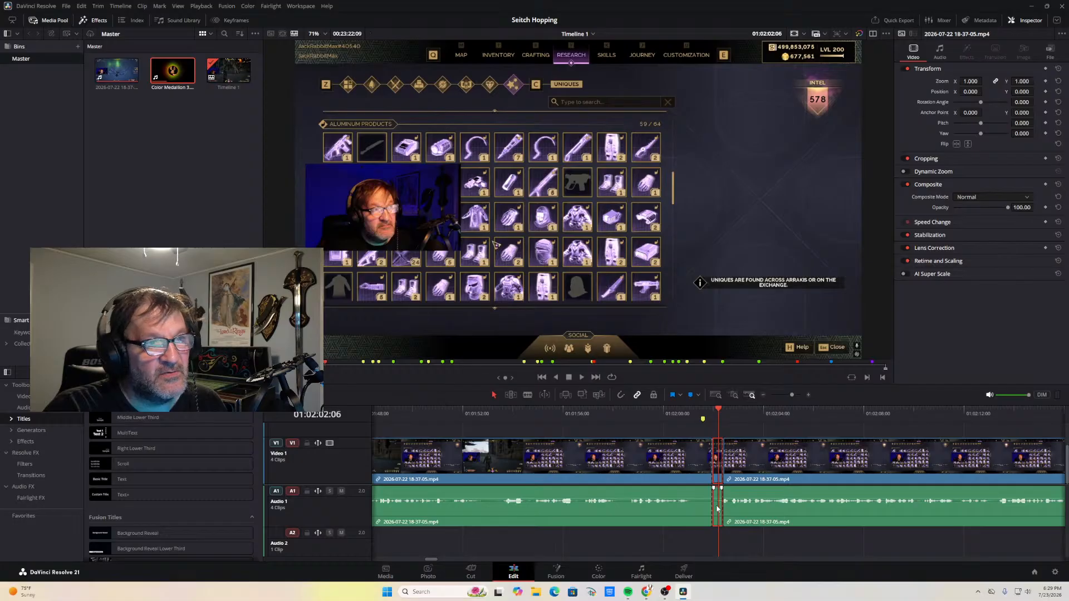
key(BackSpace)
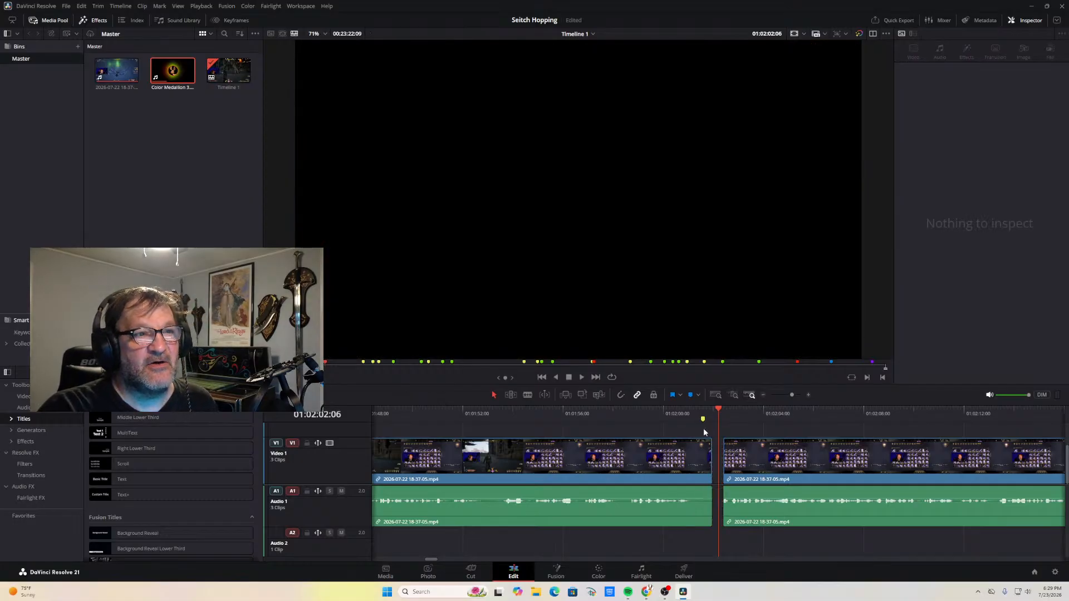
Play from just before the yellow marker across the gap to examine where the following gameplay segment starts
drag(718, 409, 697, 410)
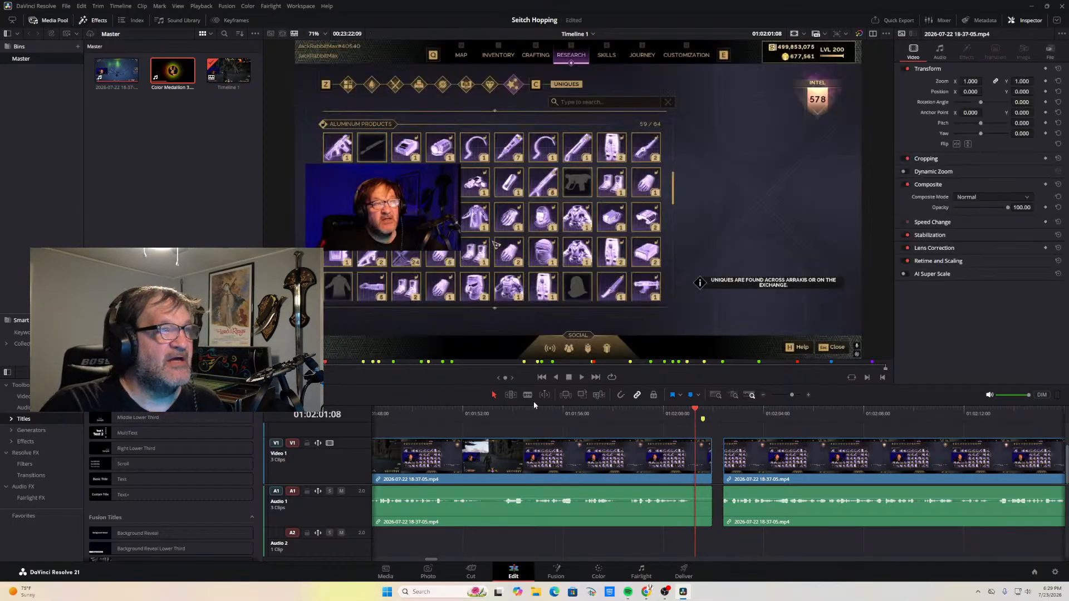
click(581, 377)
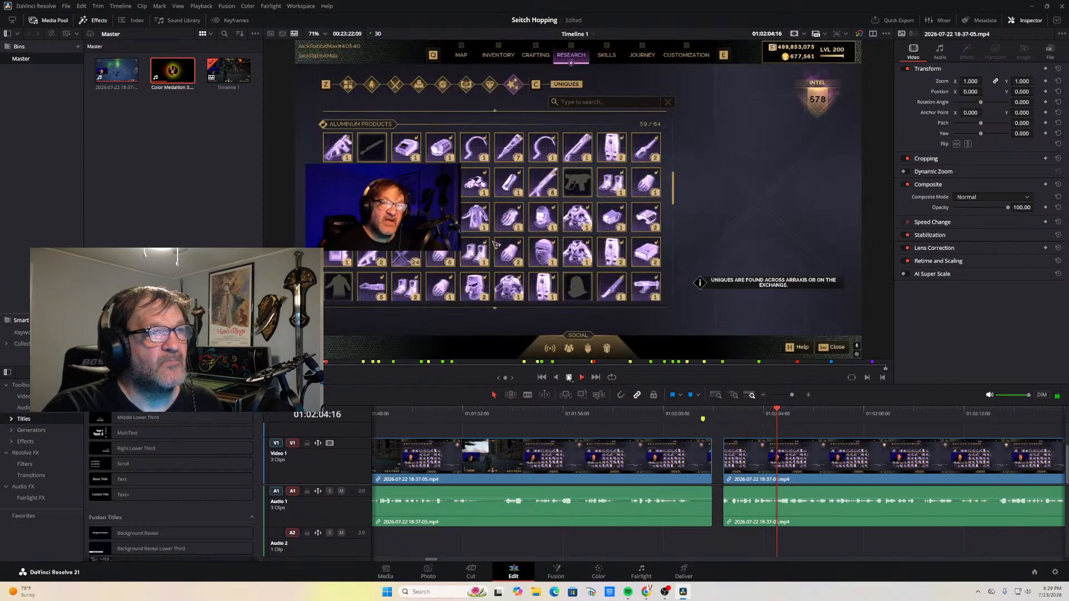
key(space)
Split the following gameplay segment at 01:02:02:18 and delete the short sliver before the cut
drag(781, 410, 728, 419)
click(529, 395)
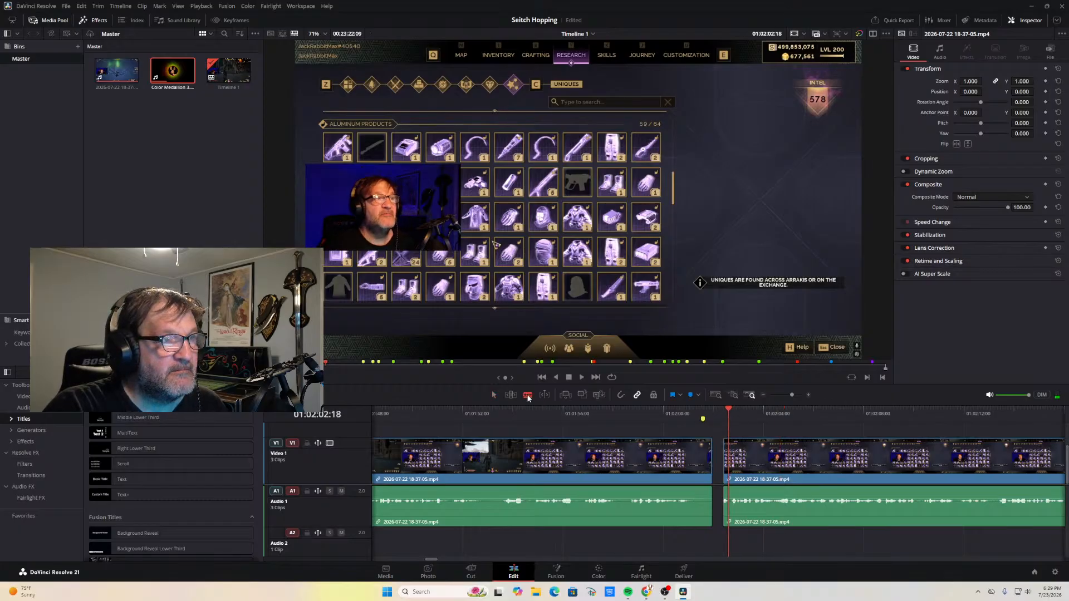
click(734, 469)
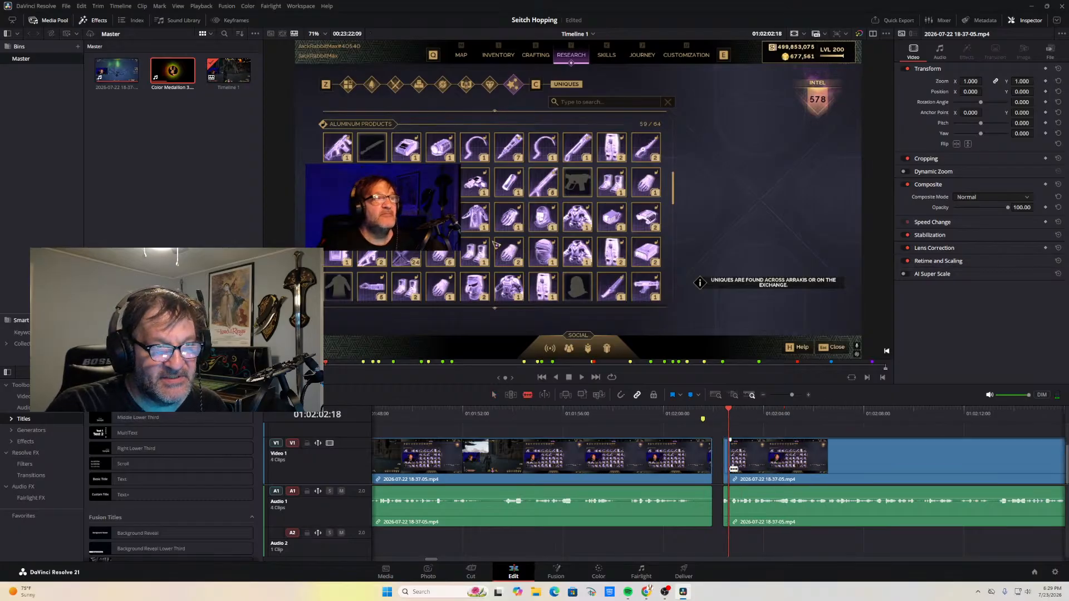
click(492, 396)
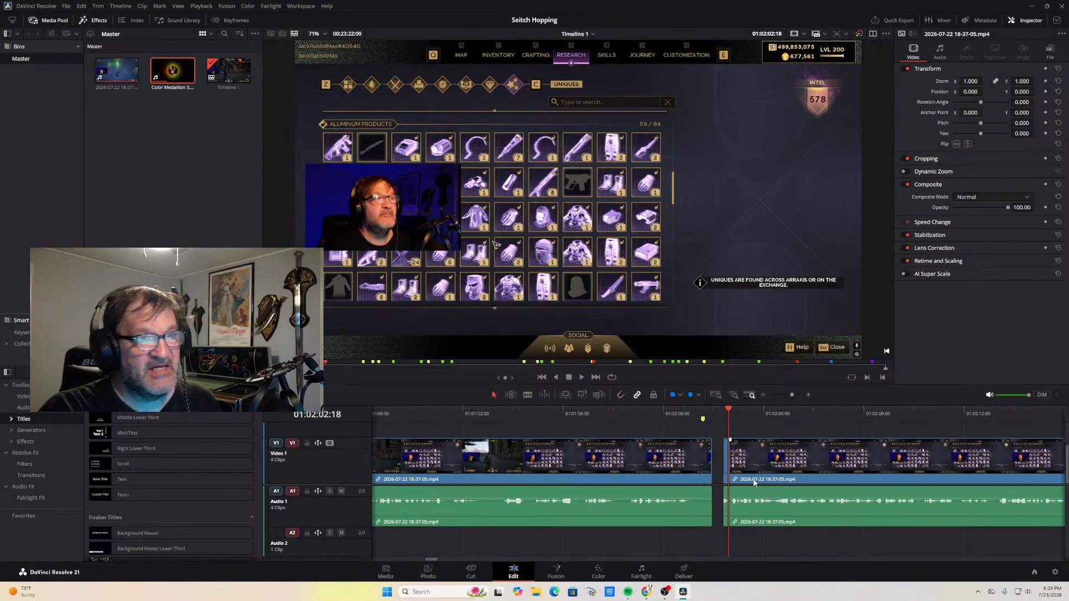
click(726, 463)
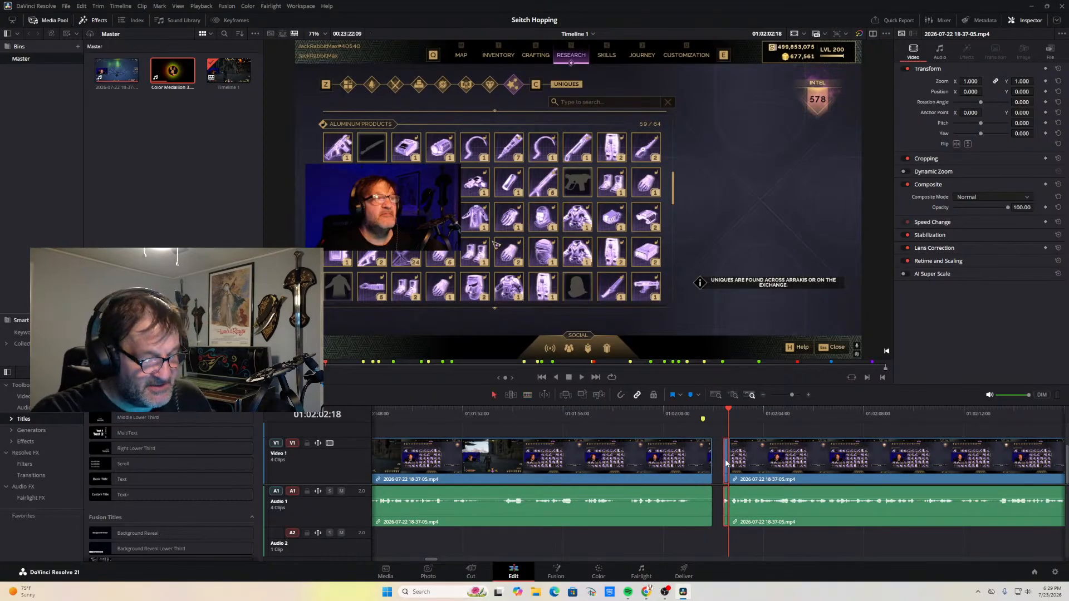
key(Delete)
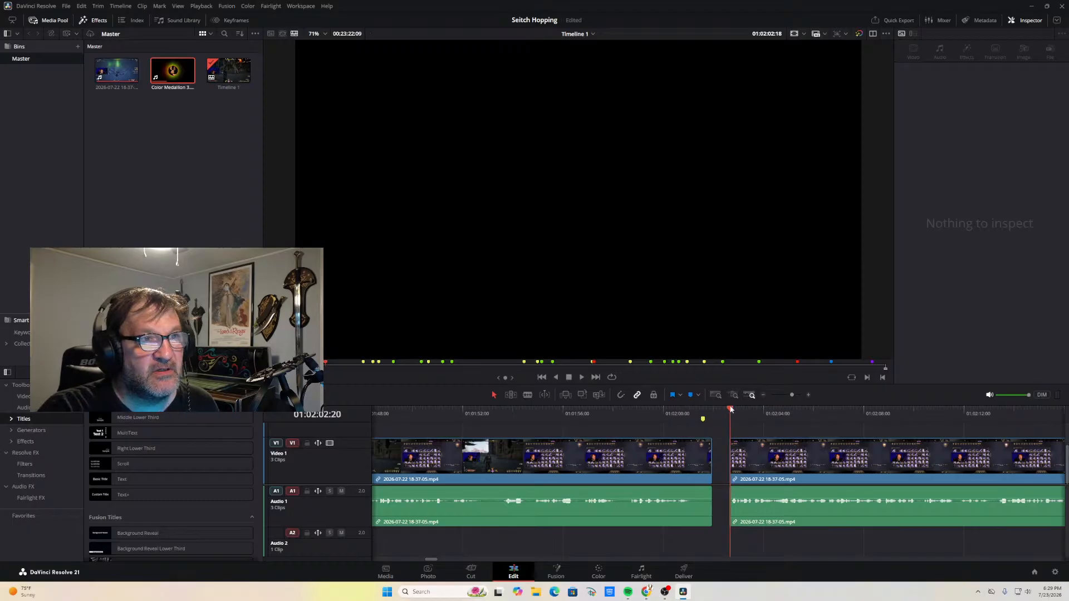
Replay from the yellow marker across the widened gap to check the trimmed start of the following segment
click(703, 417)
click(581, 377)
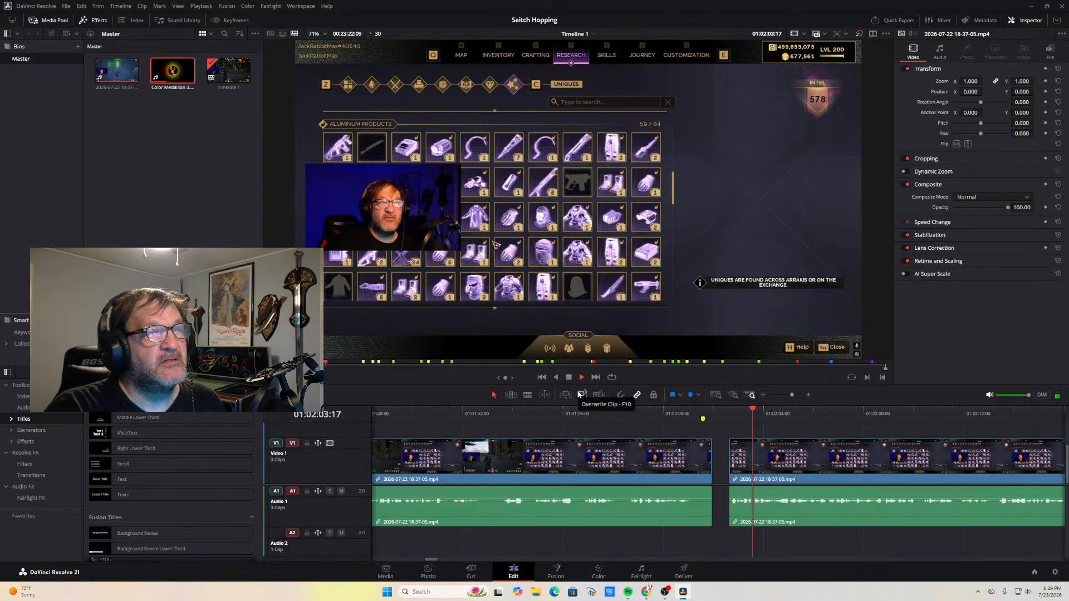
click(571, 378)
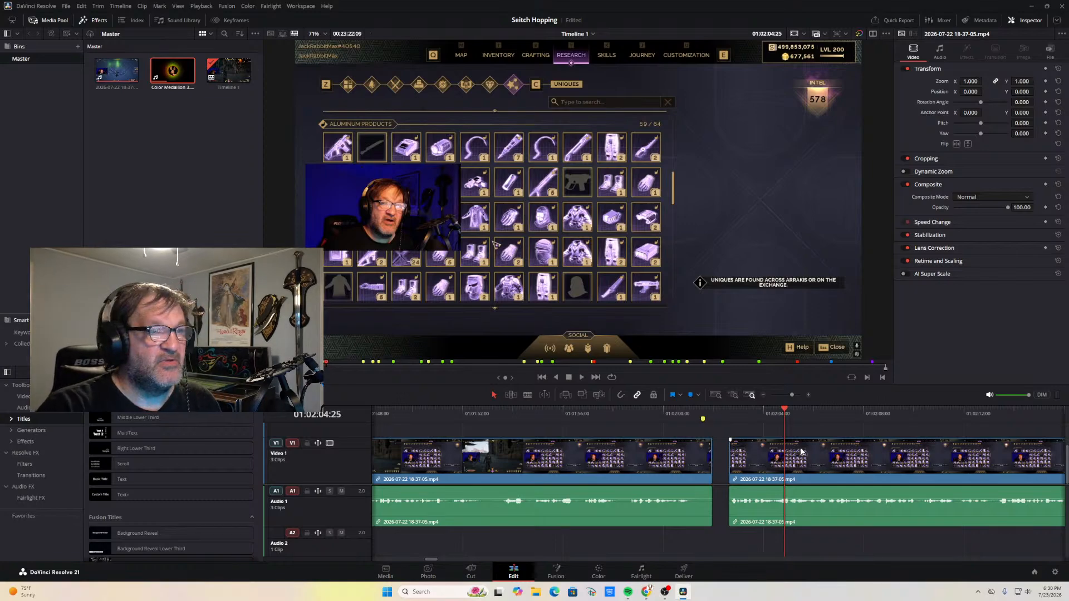
Move the gameplay segment that starts at the red marker earlier so it abuts the end of the first segment
click(763, 394)
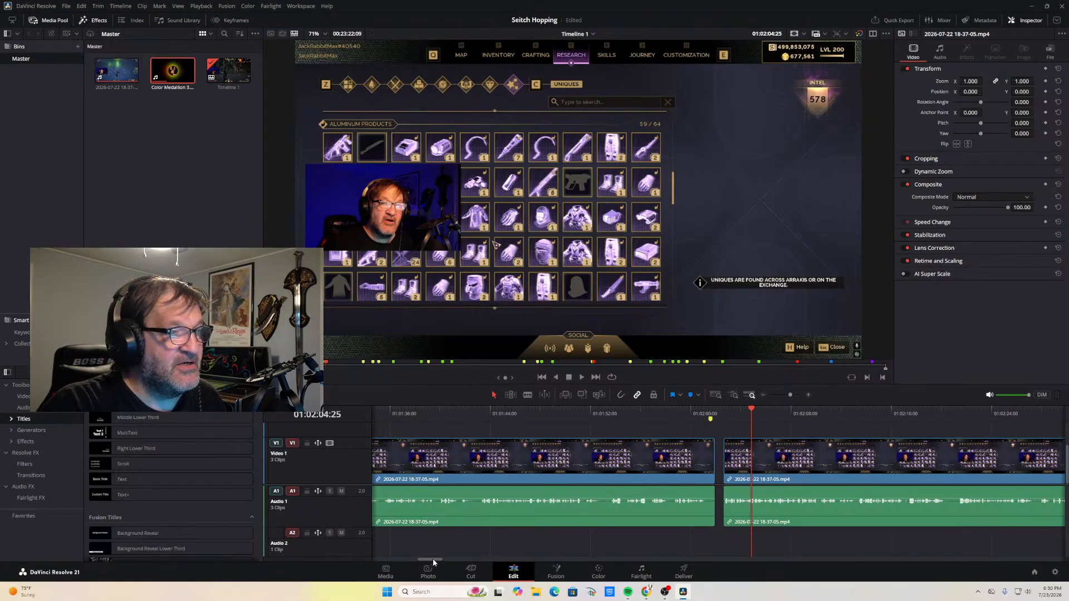
drag(432, 559, 420, 558)
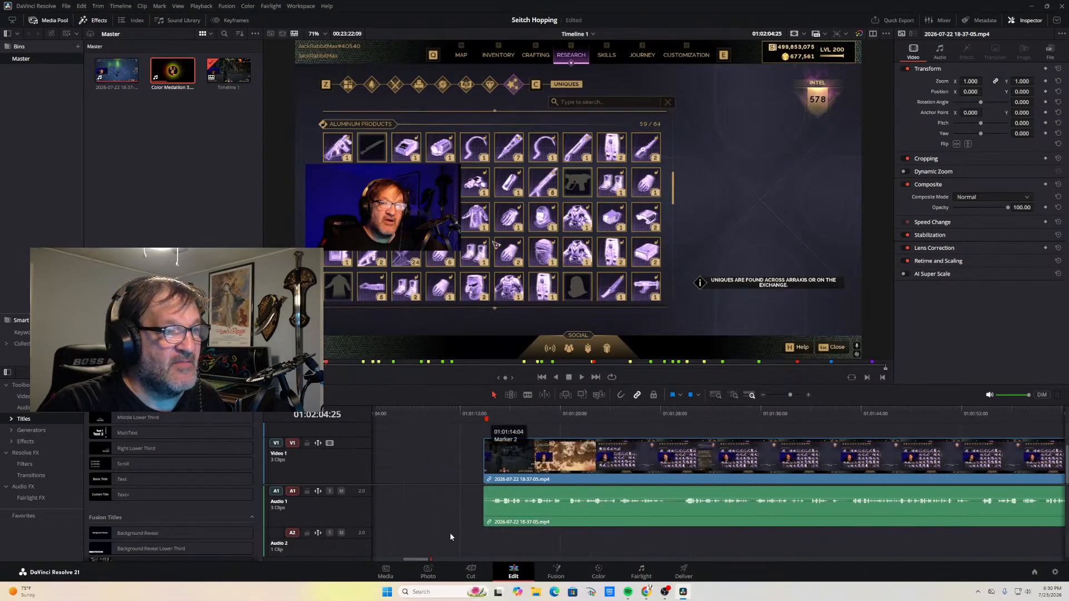
click(763, 395)
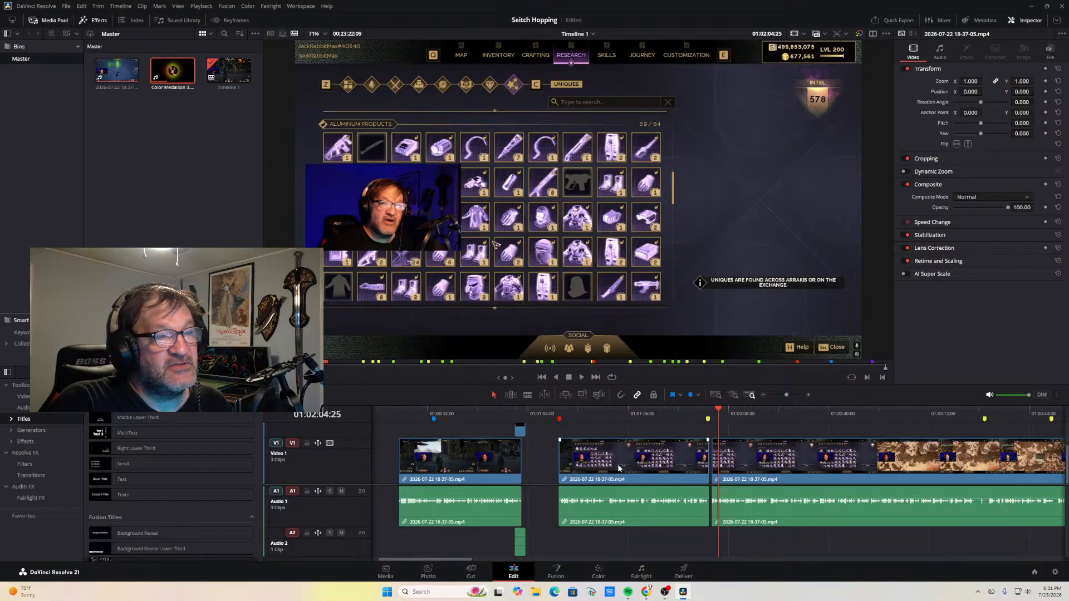
drag(647, 463, 610, 468)
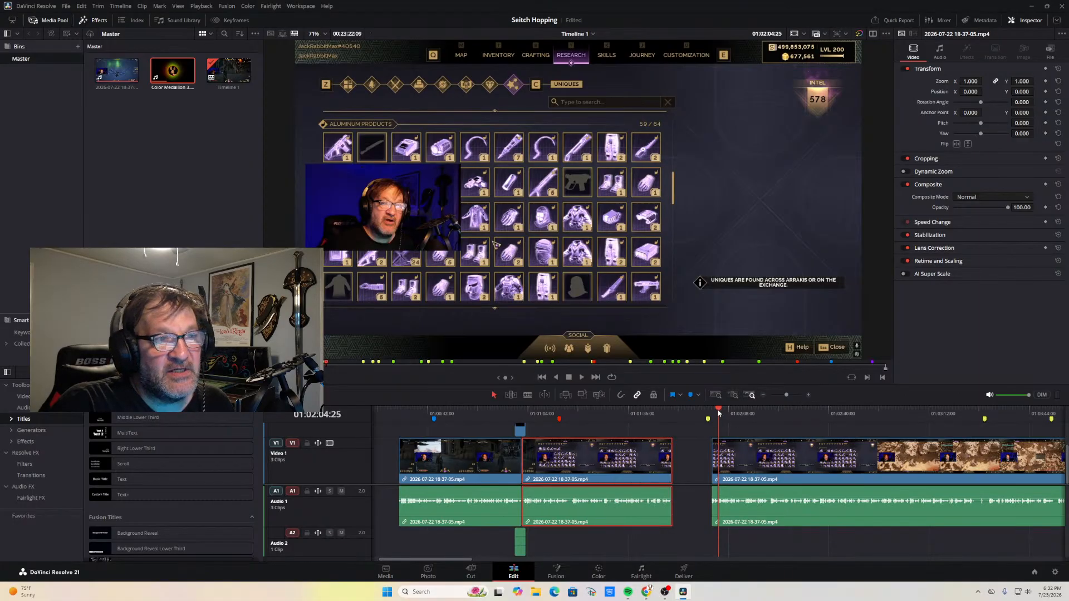
Play through the join between the first and second gameplay segments to check the medallion transition
drag(718, 413, 511, 413)
click(581, 377)
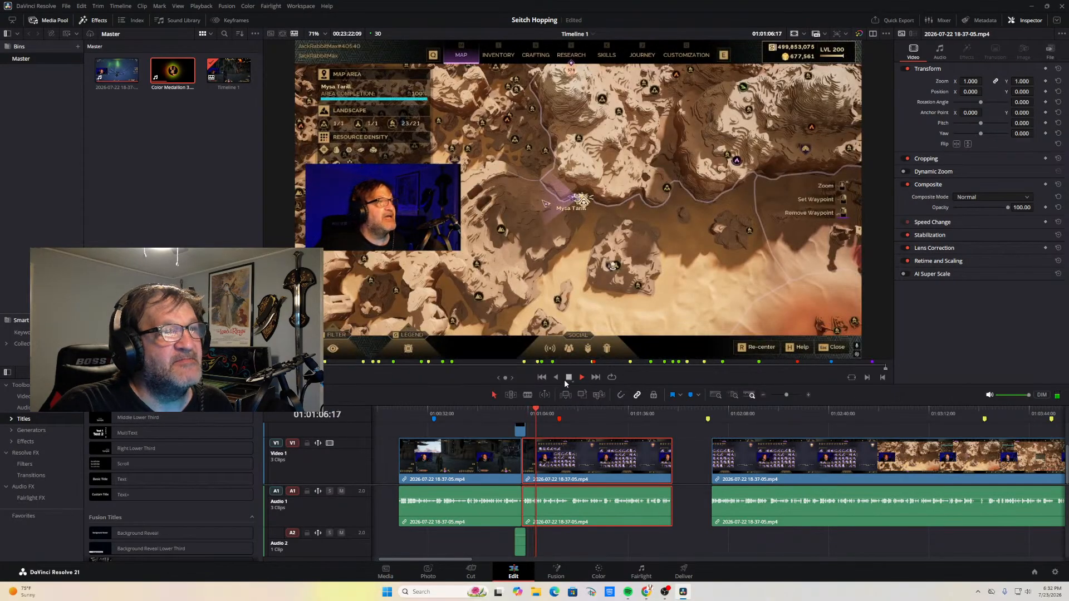
key(space)
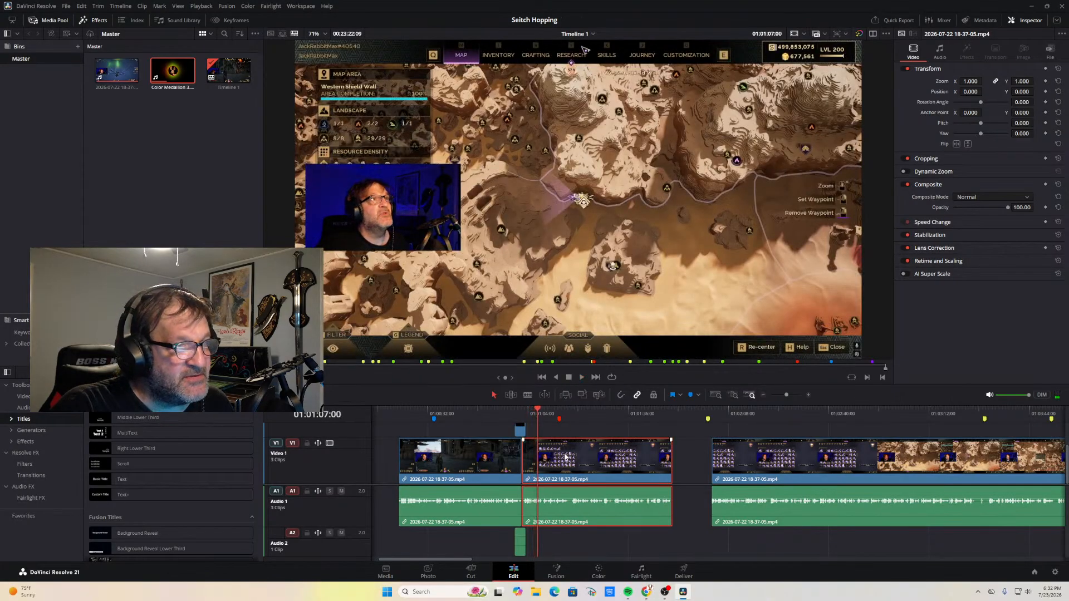
Shift the second gameplay segment slightly later to leave a small gap, and move the medallion clip 25 frames later to cover it
drag(568, 456, 571, 457)
click(807, 394)
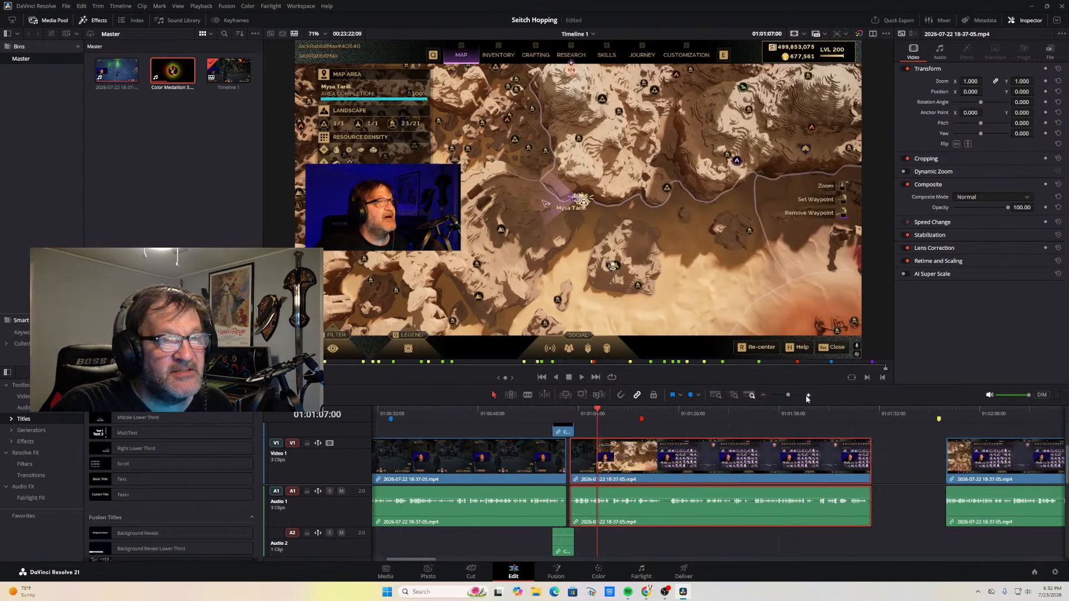
drag(591, 429, 614, 430)
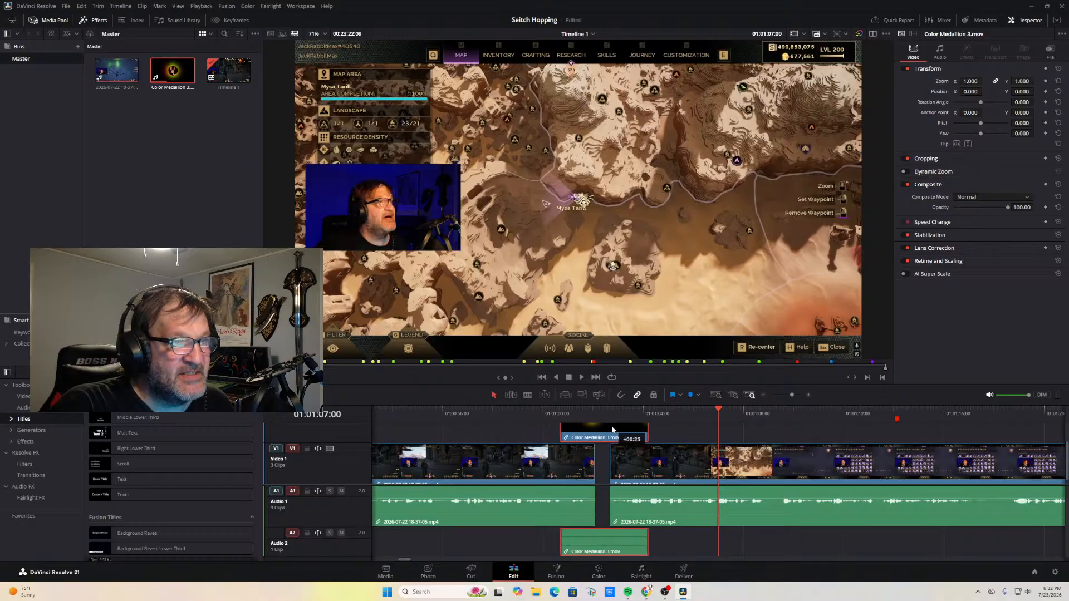
Play and scrub through the medallion transition to examine how its fades overlap the start of the second segment
click(521, 414)
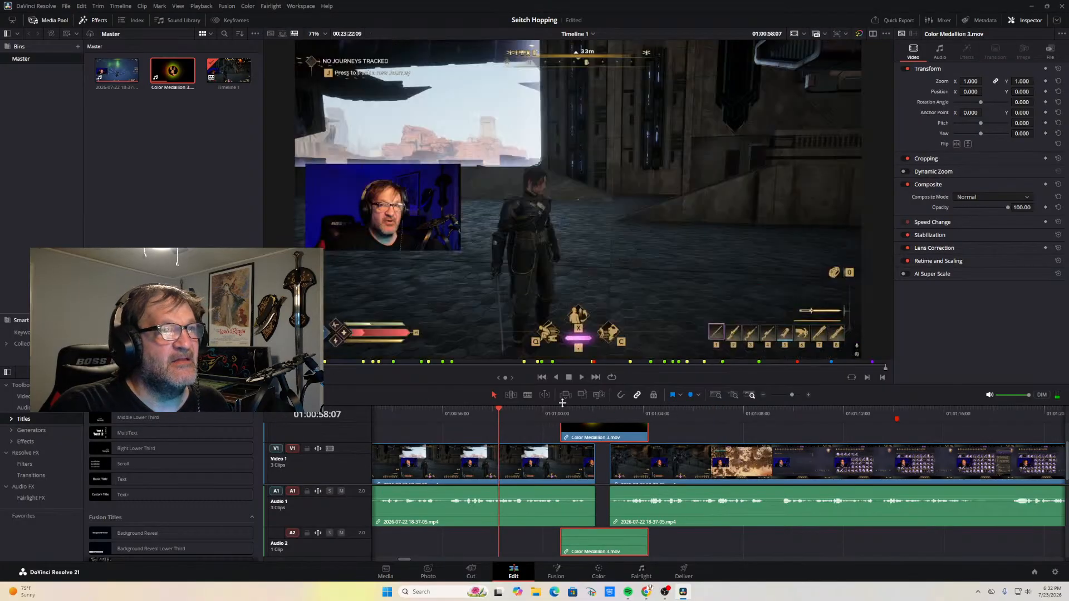
key(space)
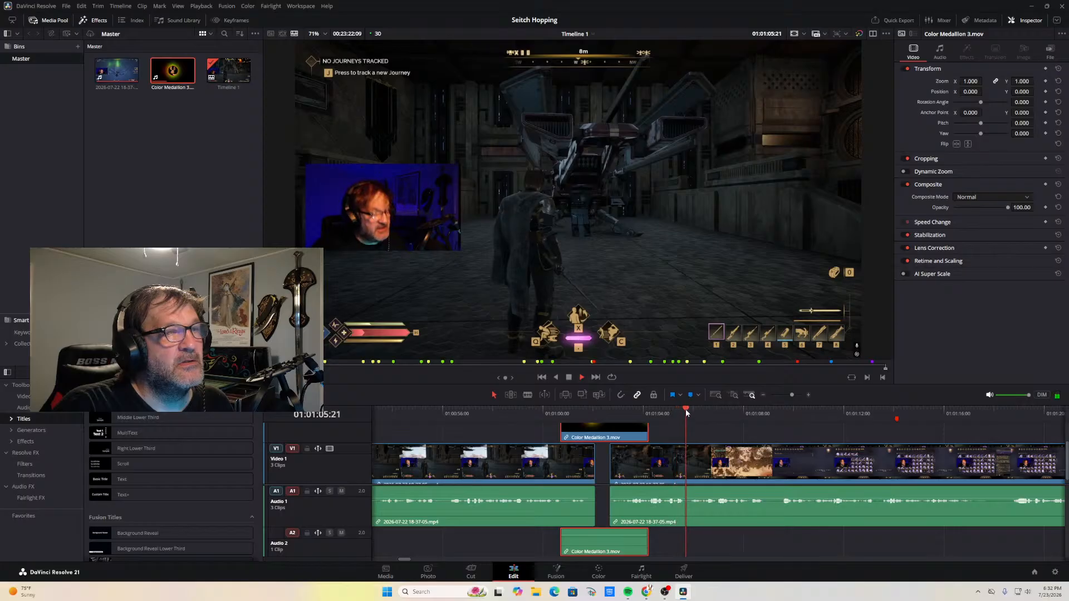
drag(686, 408, 606, 435)
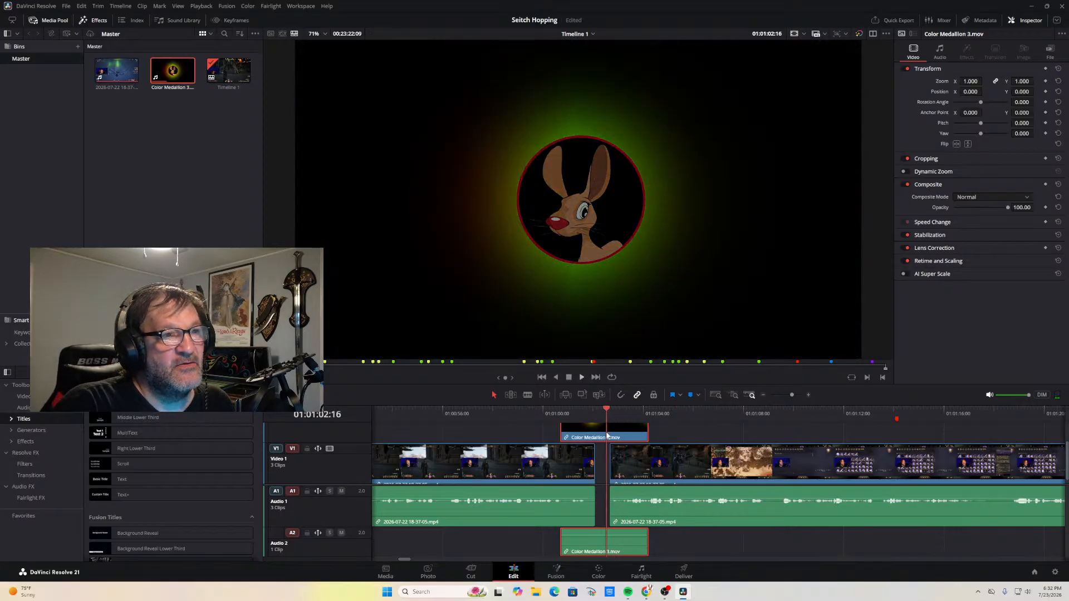
drag(607, 435, 613, 435)
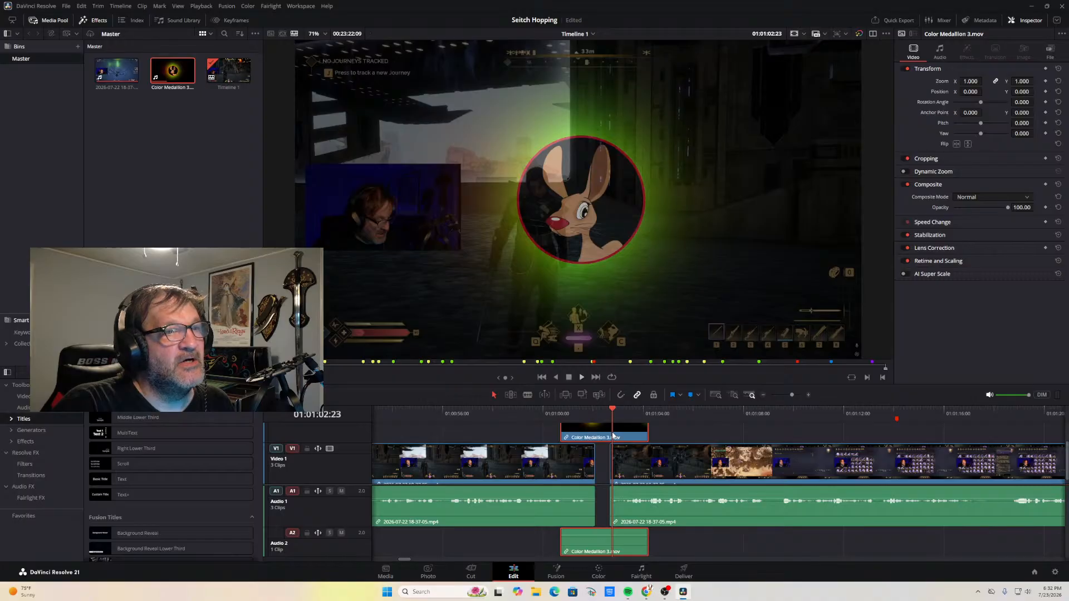
click(582, 378)
click(569, 379)
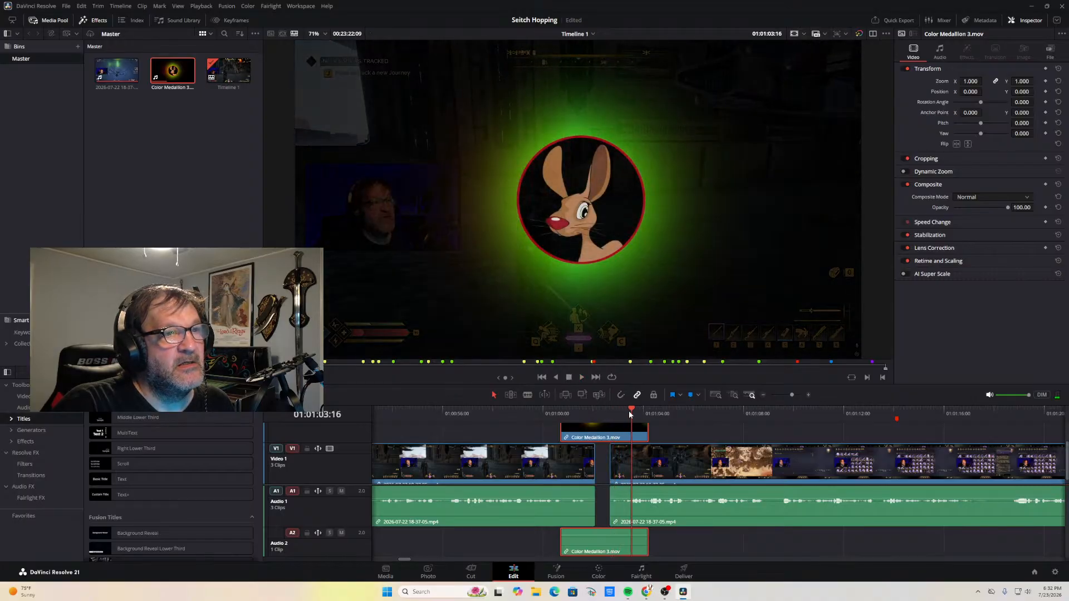
mouse_move(629, 412)
mouse_down()
mouse_move(616, 418)
mouse_move(642, 419)
mouse_move(613, 423)
mouse_up()
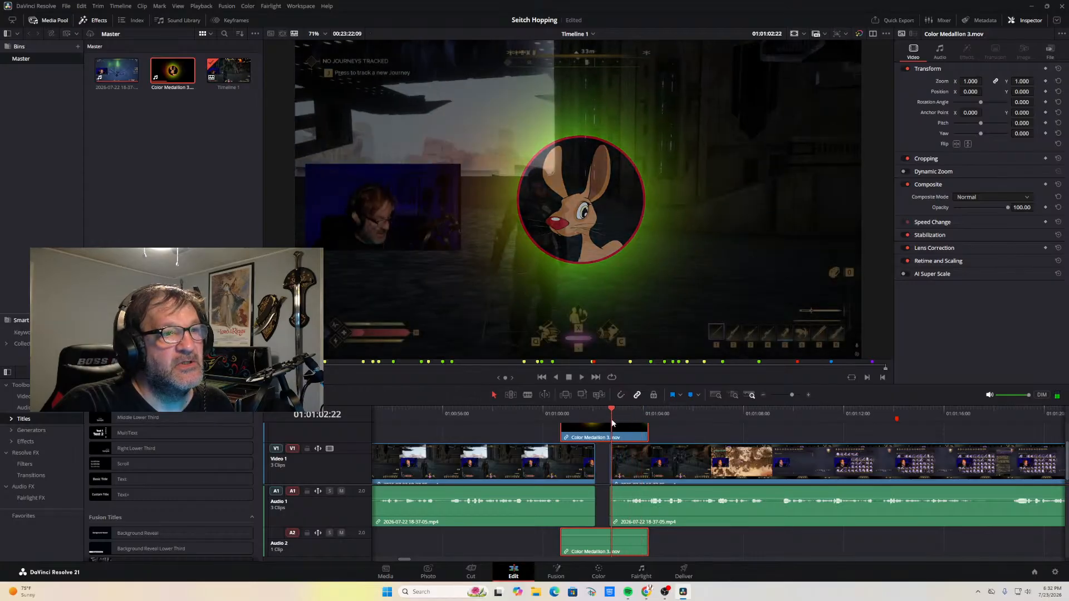
Extend the medallion clip's end to about four seconds long and start its fade-out just before the second gameplay segment begins
scroll(657, 467, up, 1)
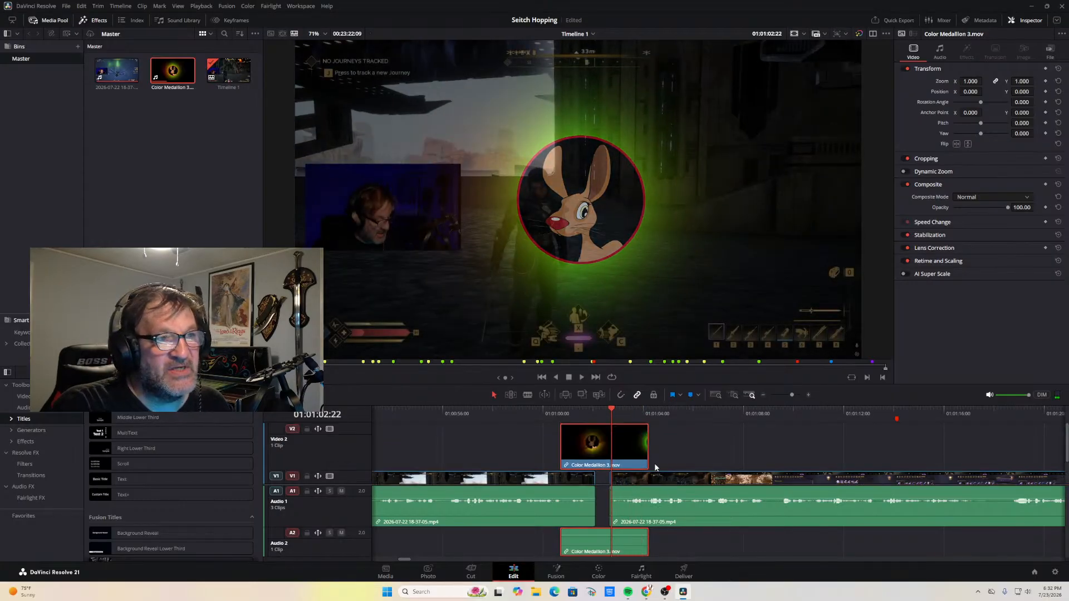
click(649, 439)
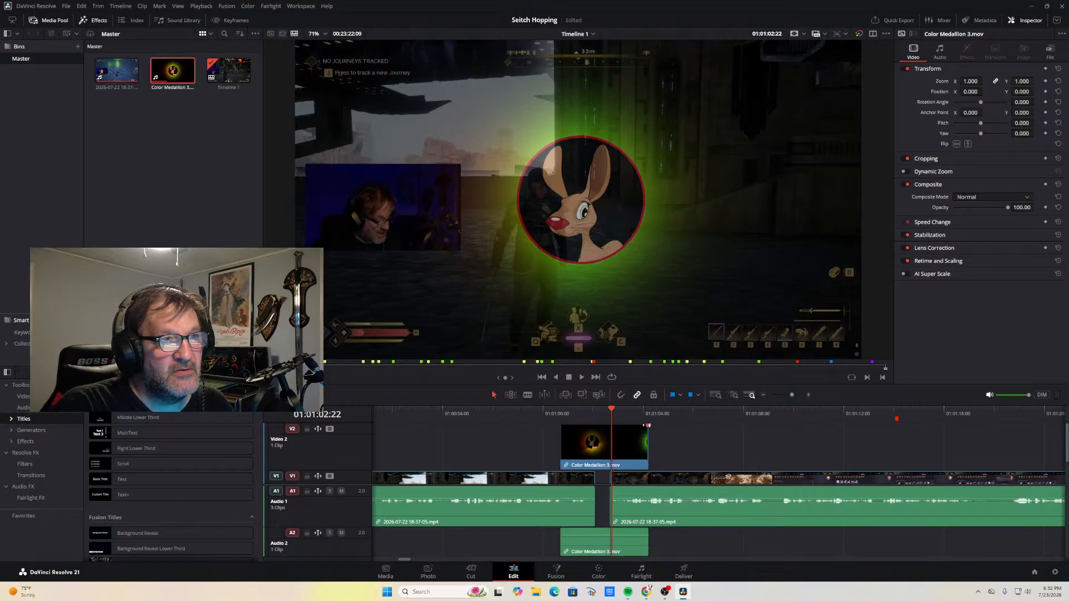
click(623, 430)
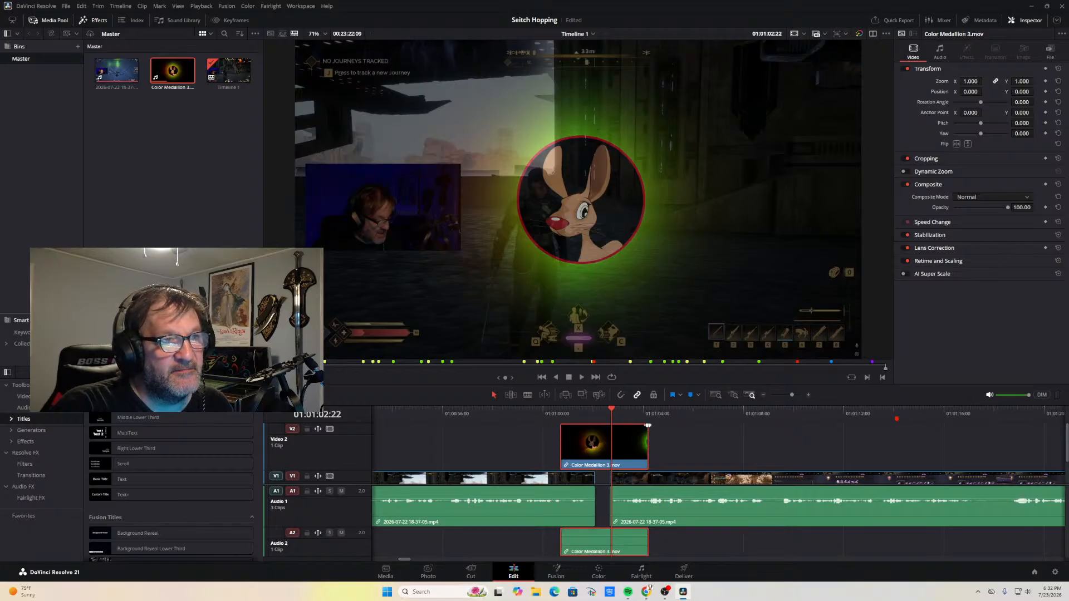
click(648, 425)
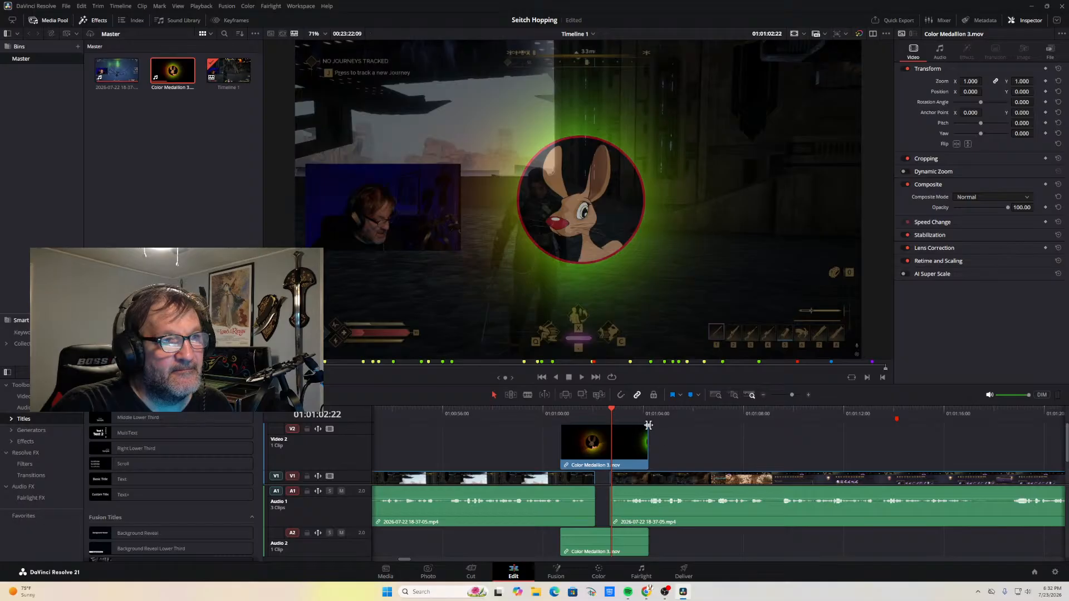
click(809, 396)
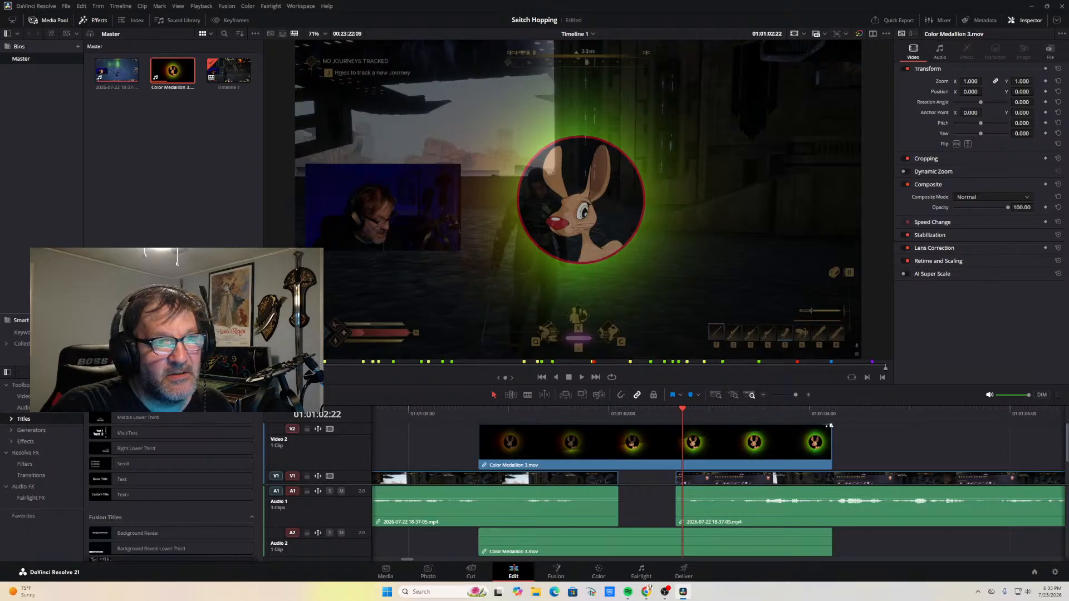
drag(830, 425, 721, 444)
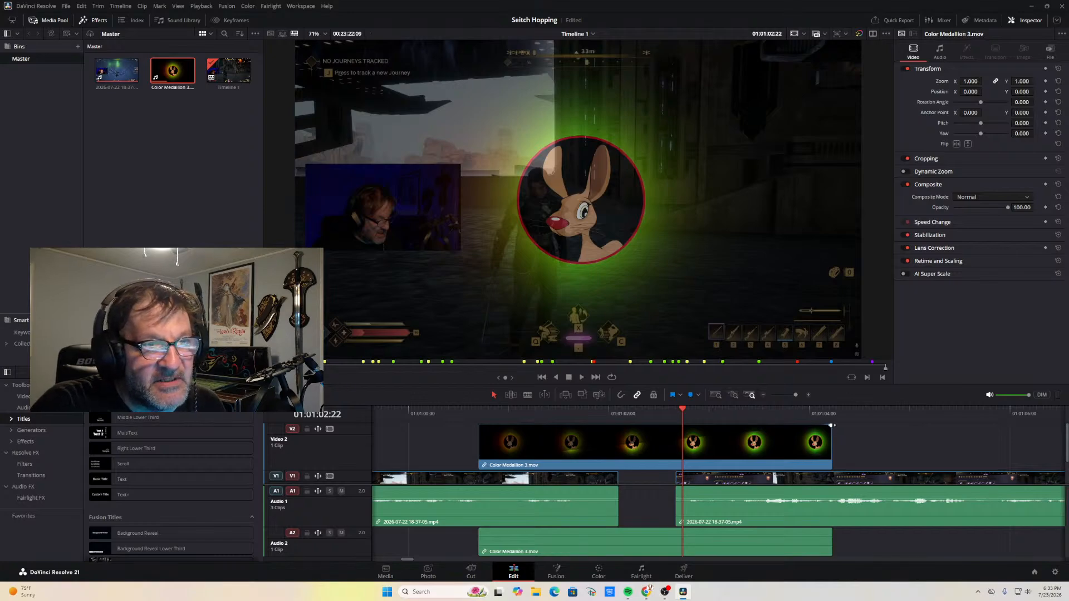
drag(830, 425, 646, 426)
drag(880, 426, 670, 429)
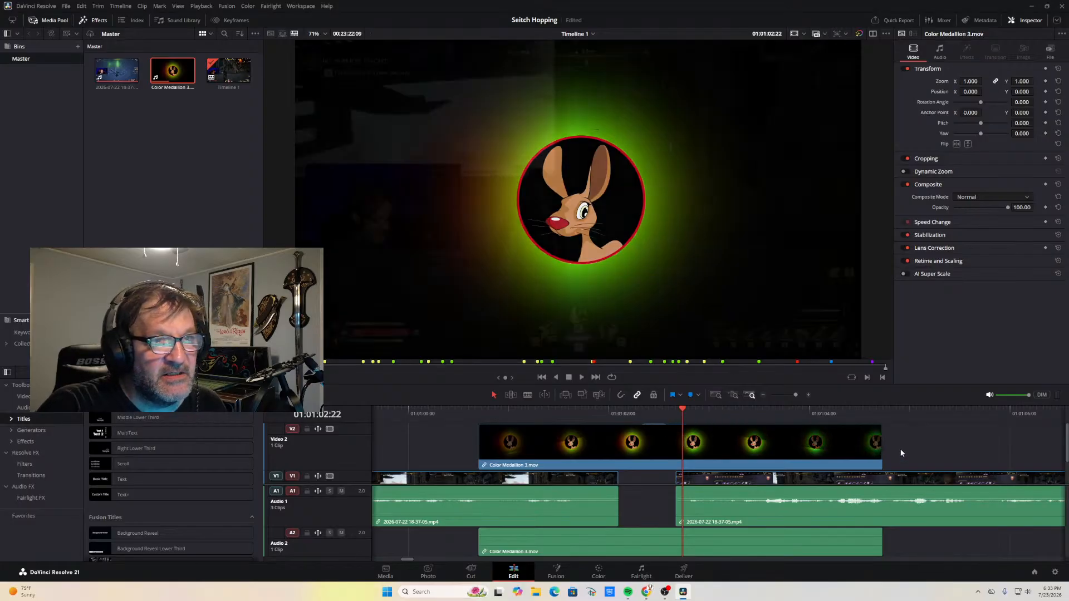
Shorten the medallion clip's fade-out and trim the clip's end back to just before 01:01:04:00
click(881, 445)
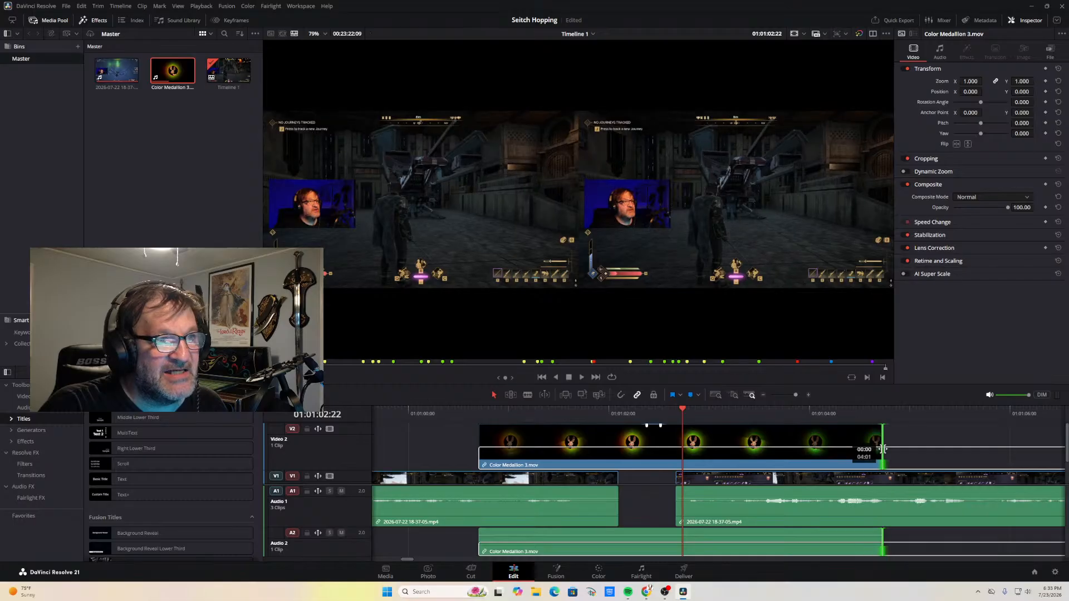
drag(661, 425, 738, 426)
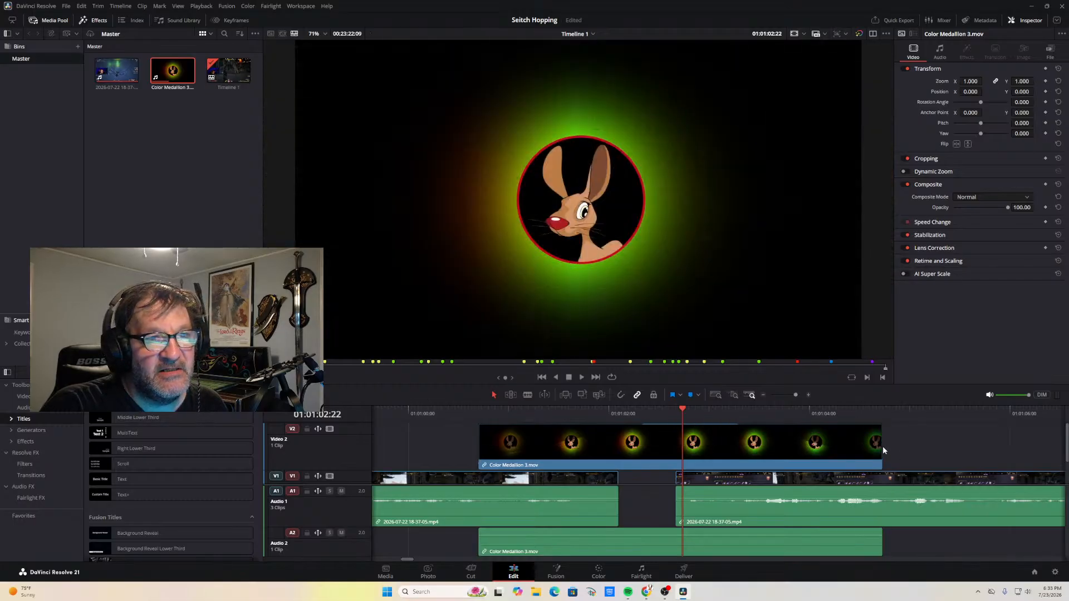
drag(883, 449, 798, 461)
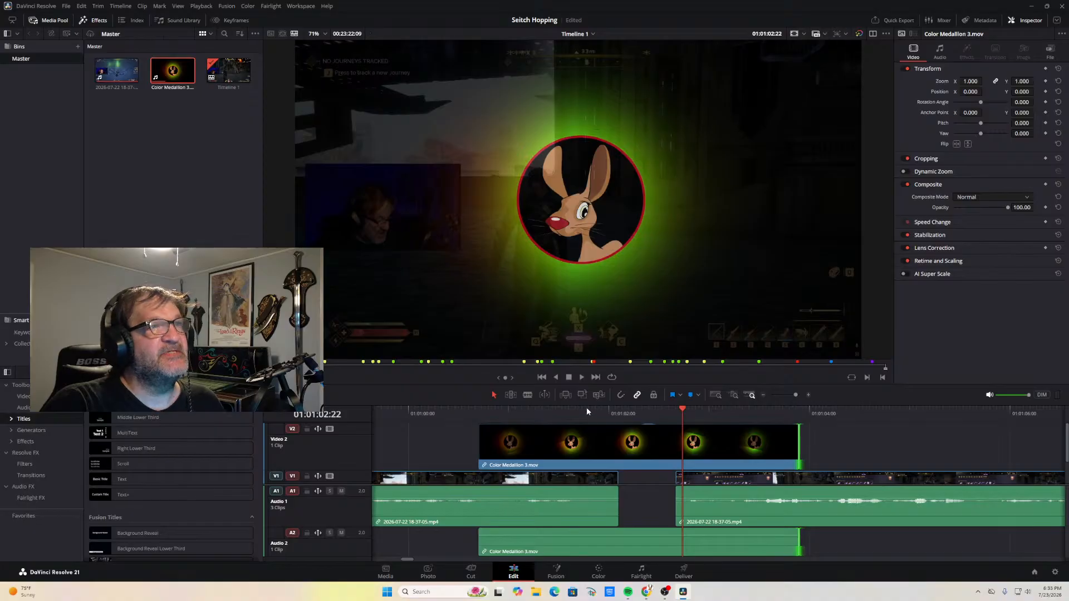
Set a video fade-in of about one second on the second gameplay segment, reaching to the end of the medallion clip
mouse_move(684, 412)
mouse_down()
mouse_move(767, 413)
mouse_move(672, 424)
mouse_up()
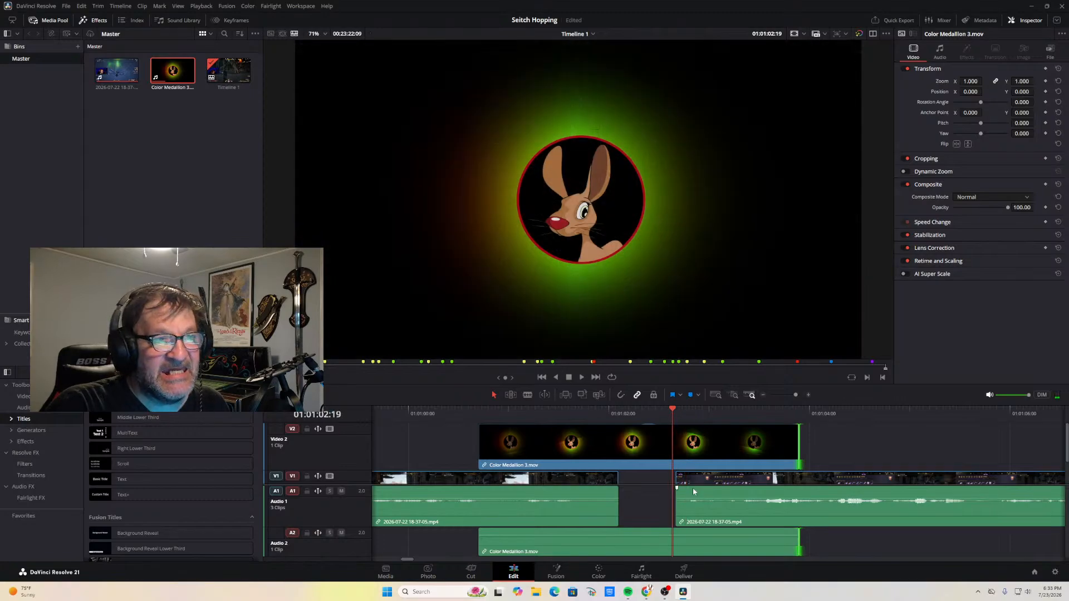
click(677, 473)
drag(677, 473, 796, 473)
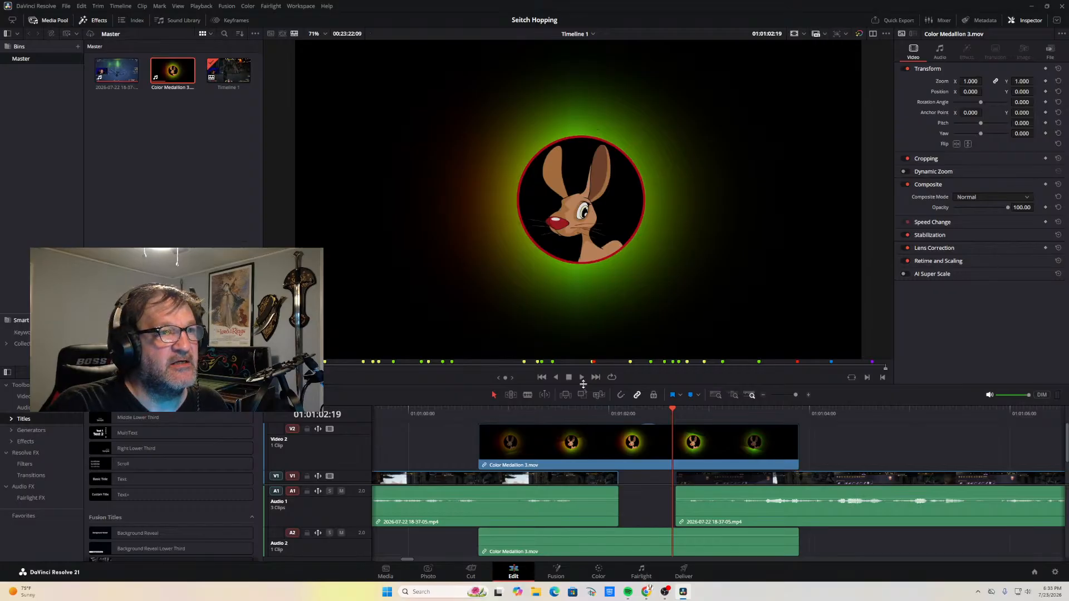
Play from 01:01:00:17, just before the medallion clip, to review the finished transition and the second gameplay segment
drag(671, 410, 466, 435)
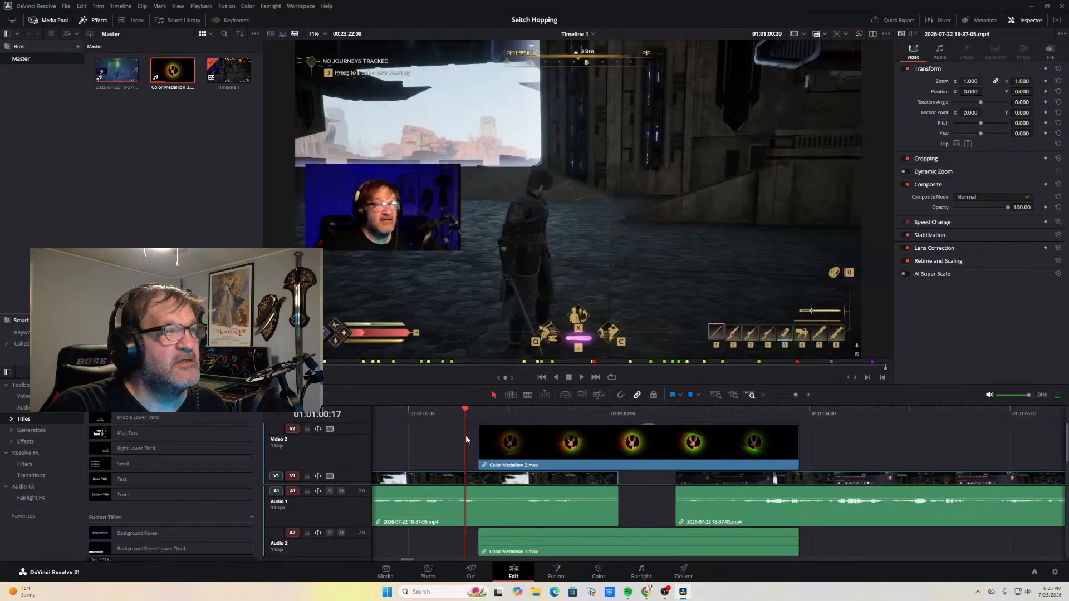
click(763, 395)
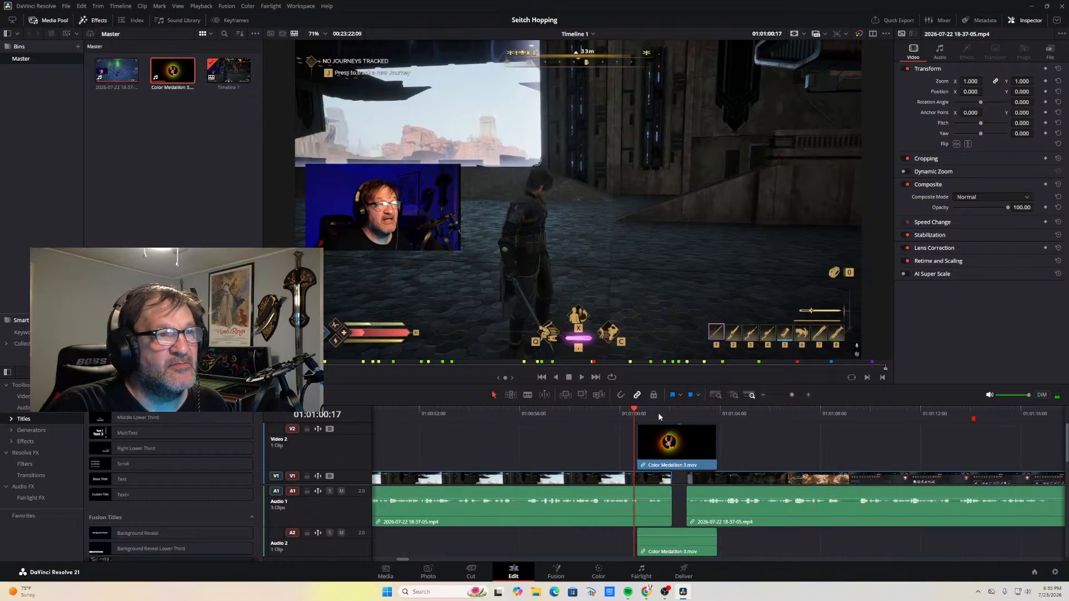
click(581, 376)
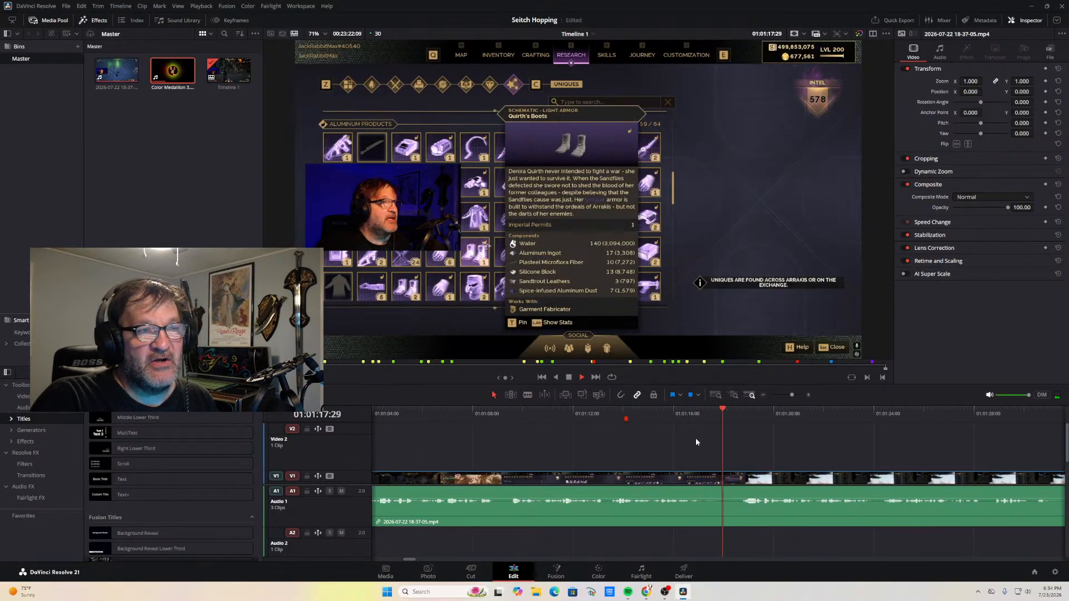
click(763, 395)
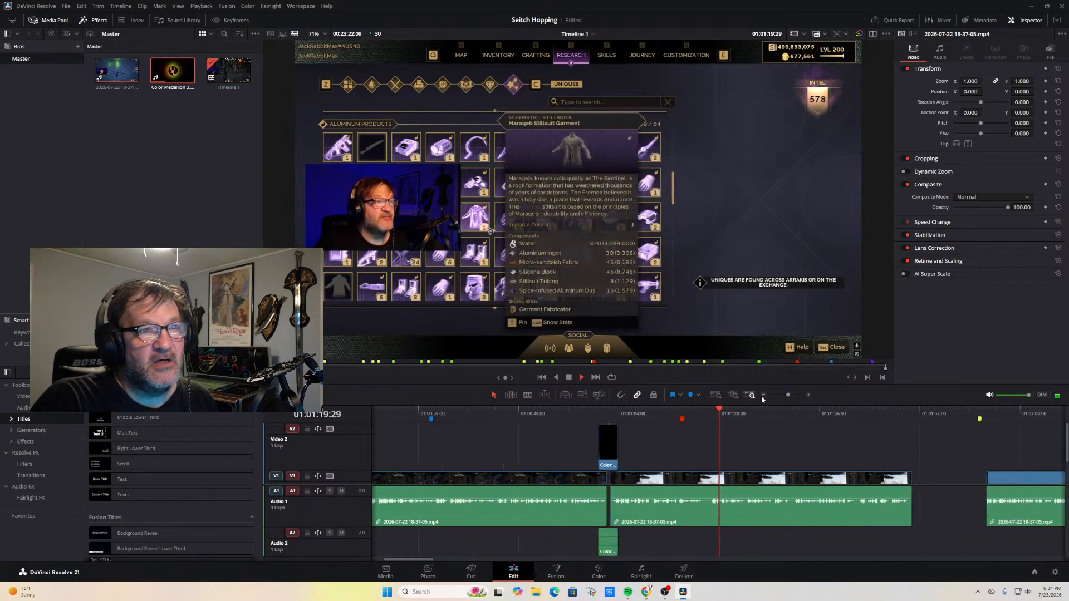
click(569, 378)
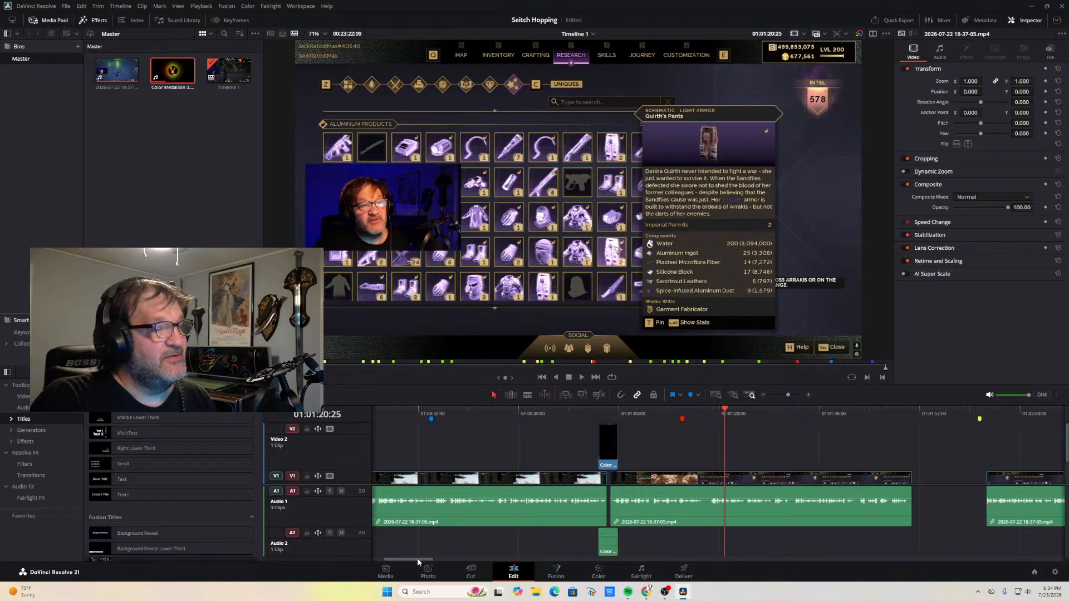
Review the third gameplay segment by playing it from its start at 01:02:02:28 through to the map section
drag(416, 557, 450, 553)
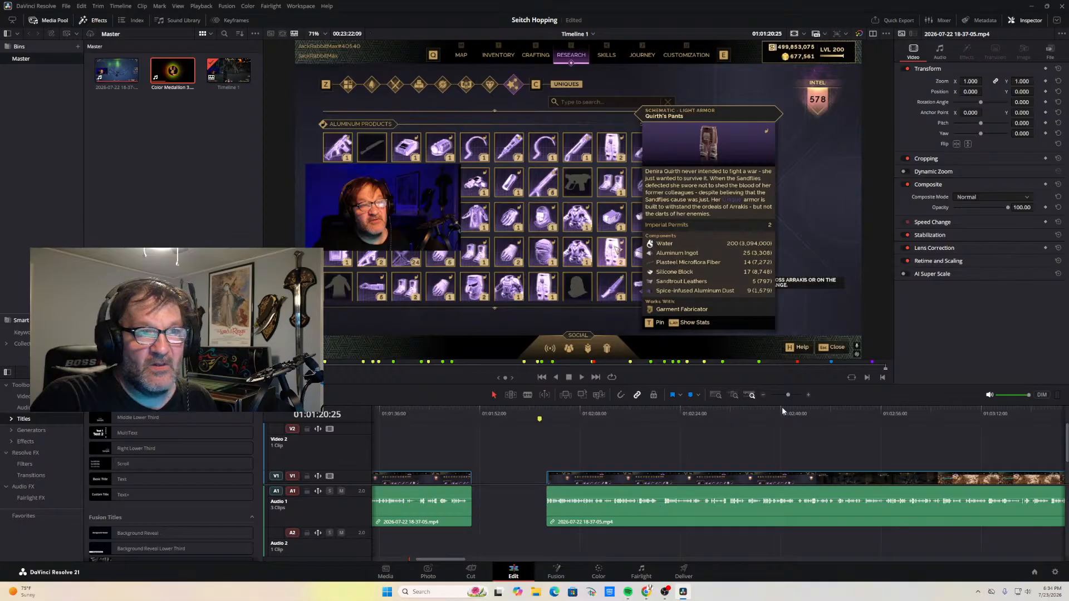
scroll(686, 459, down, 2)
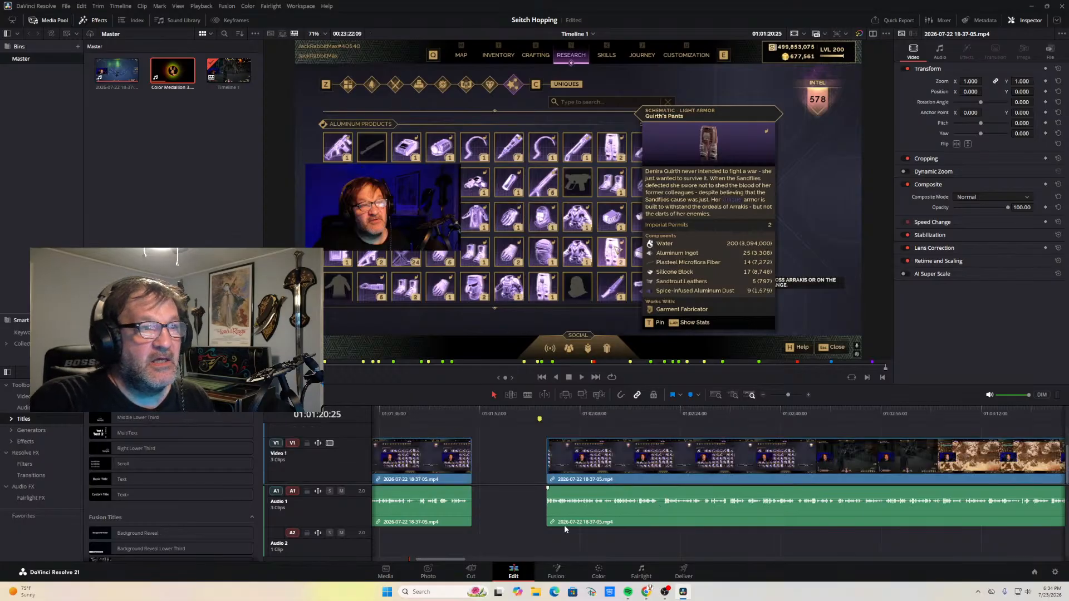
click(763, 395)
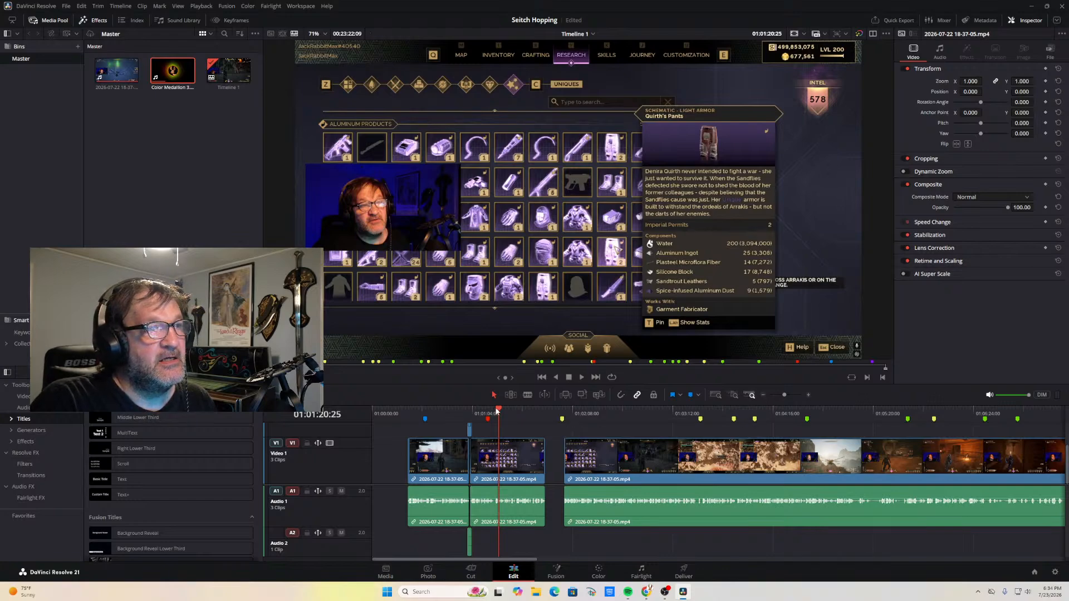
drag(499, 412, 562, 421)
drag(562, 419, 565, 419)
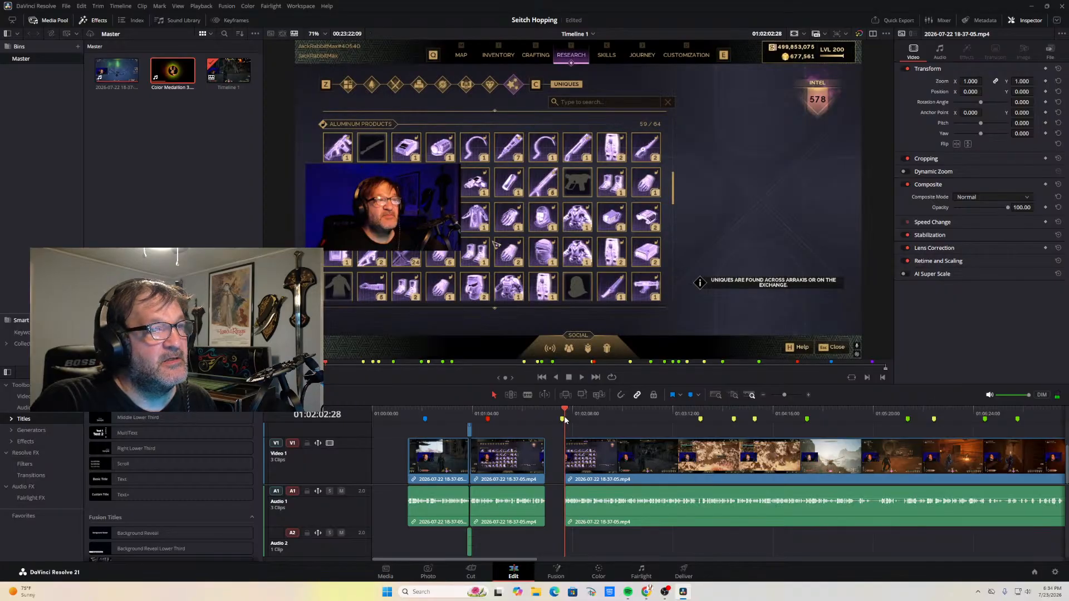
click(581, 378)
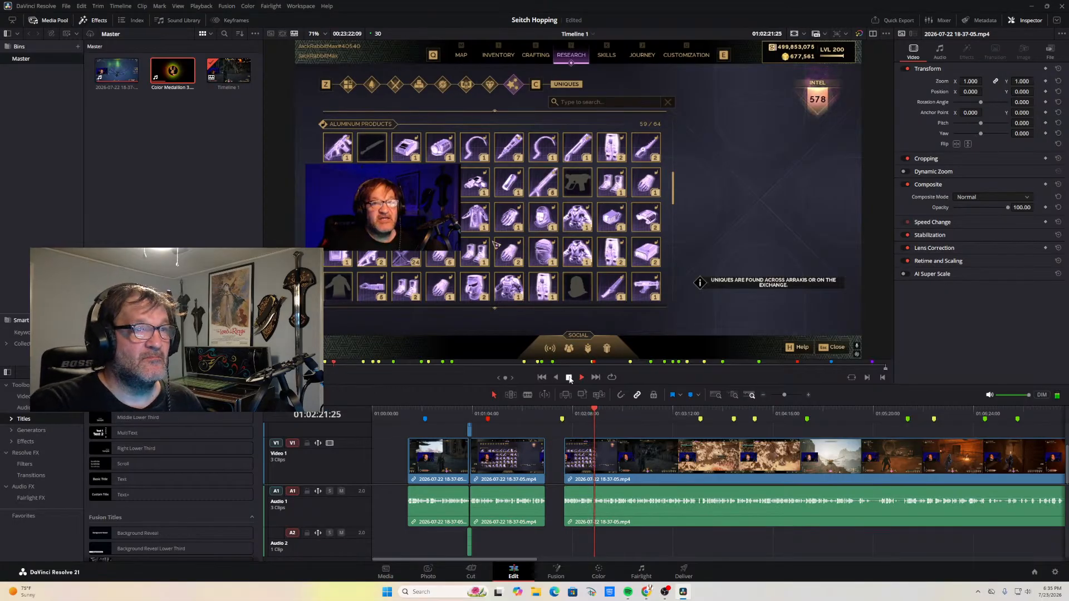
click(569, 378)
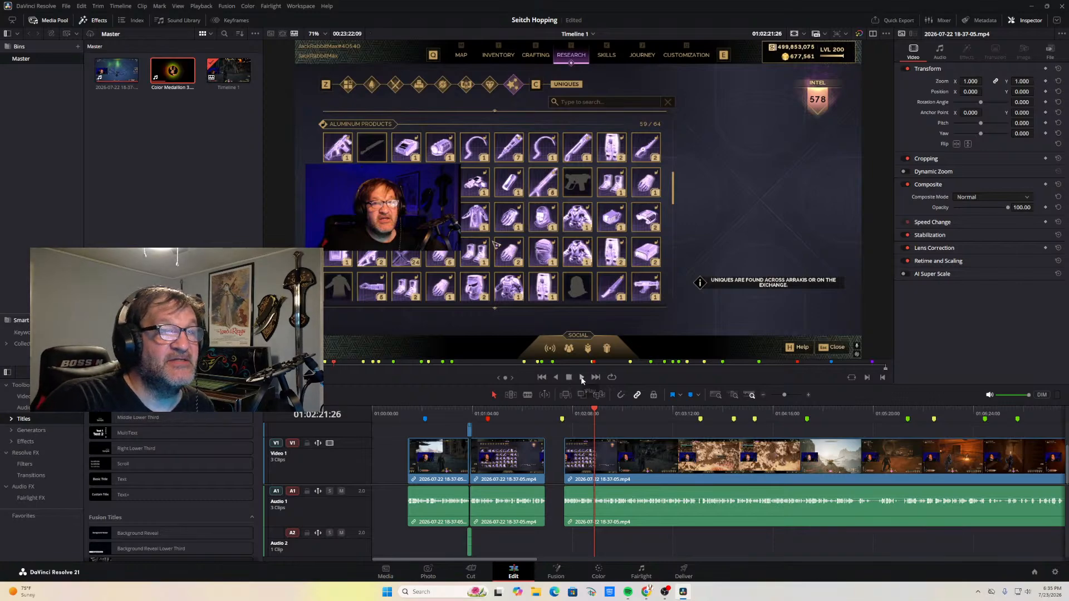
click(581, 377)
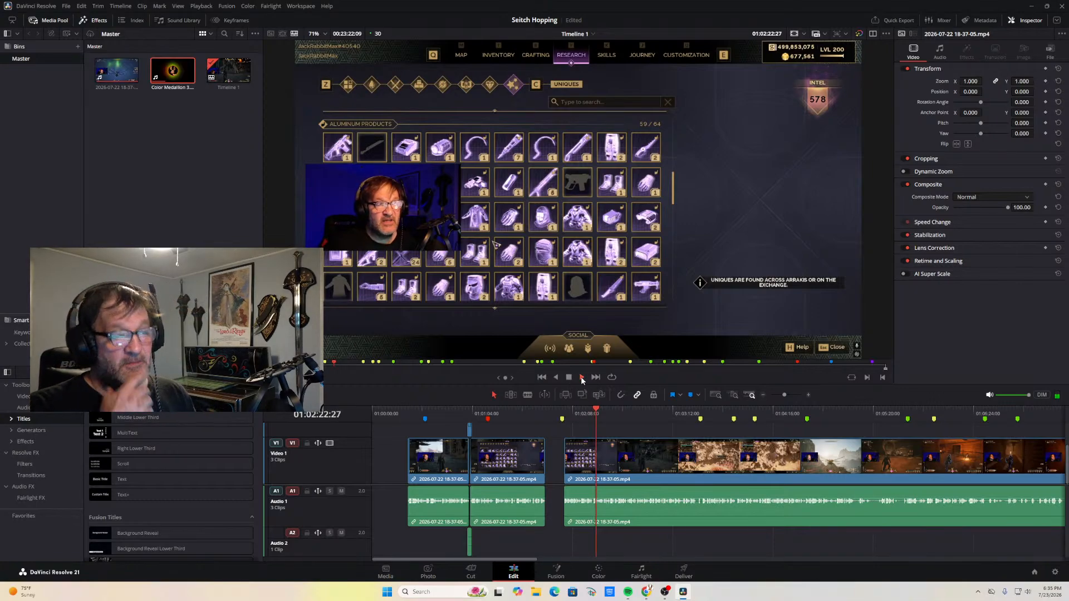
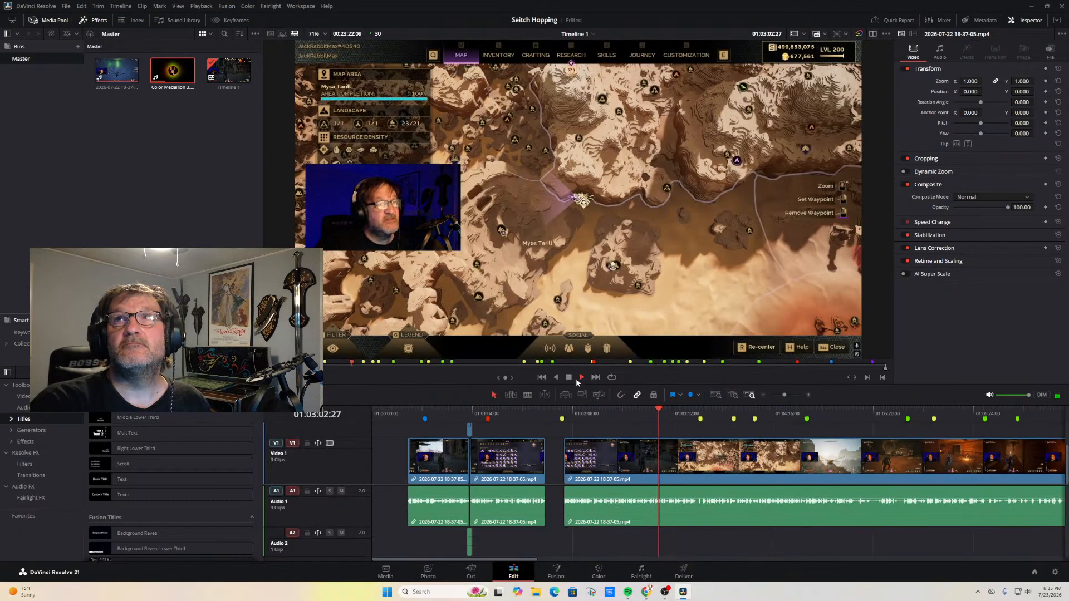
click(570, 378)
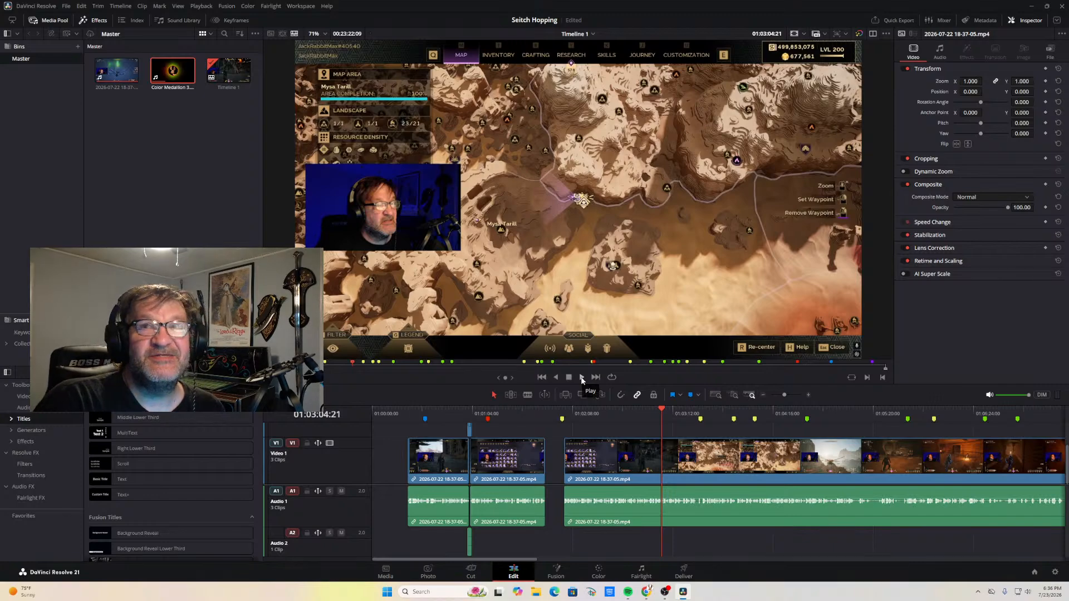
click(581, 377)
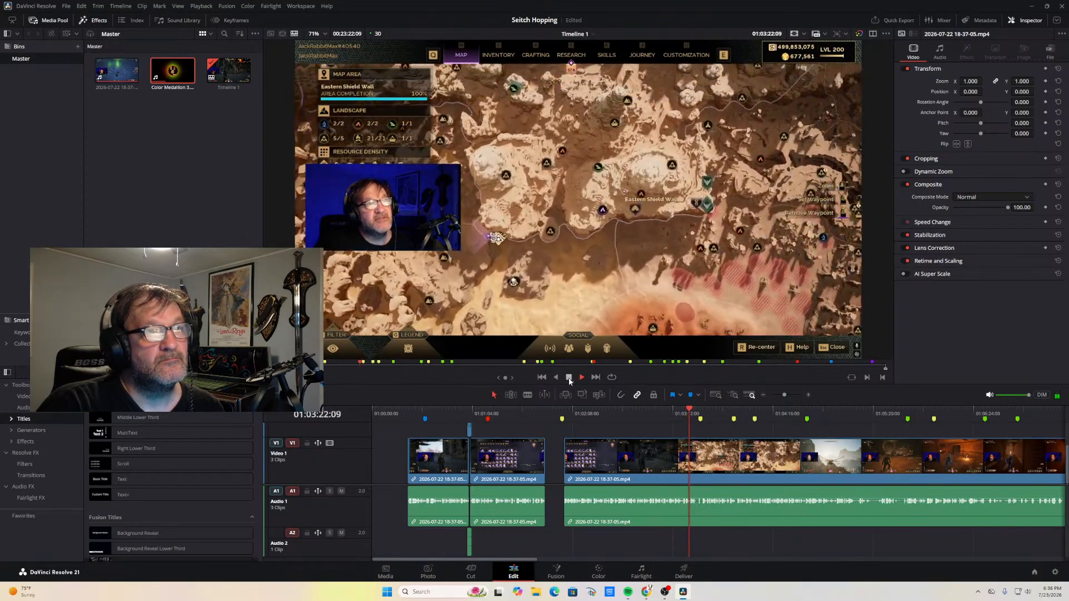
Play forward and backward around the yellow marker near 01:03:29 to find the unwanted piece of gameplay
click(569, 379)
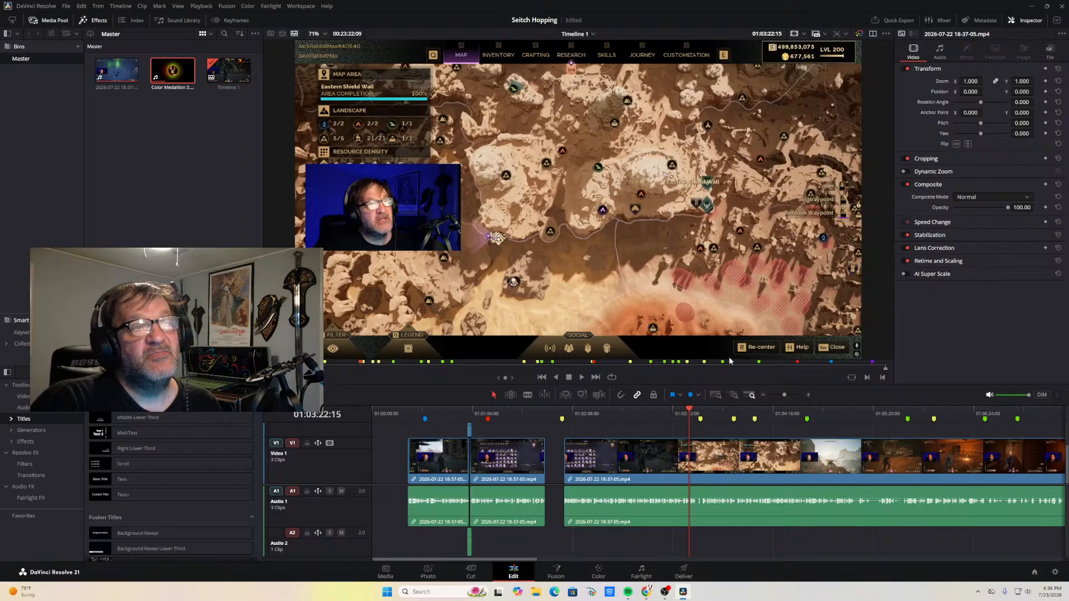
click(582, 378)
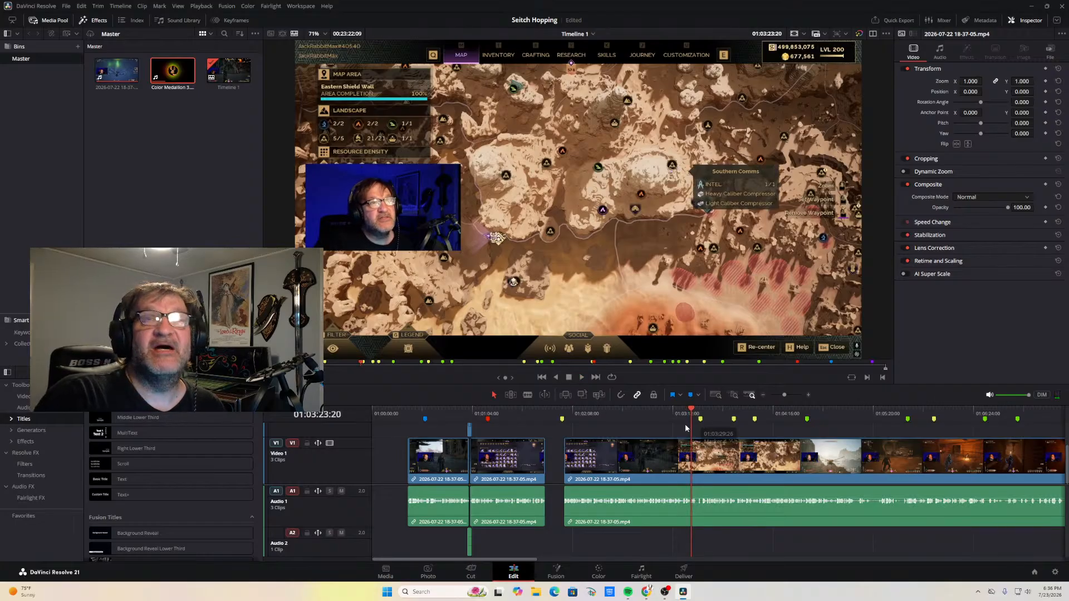
click(583, 377)
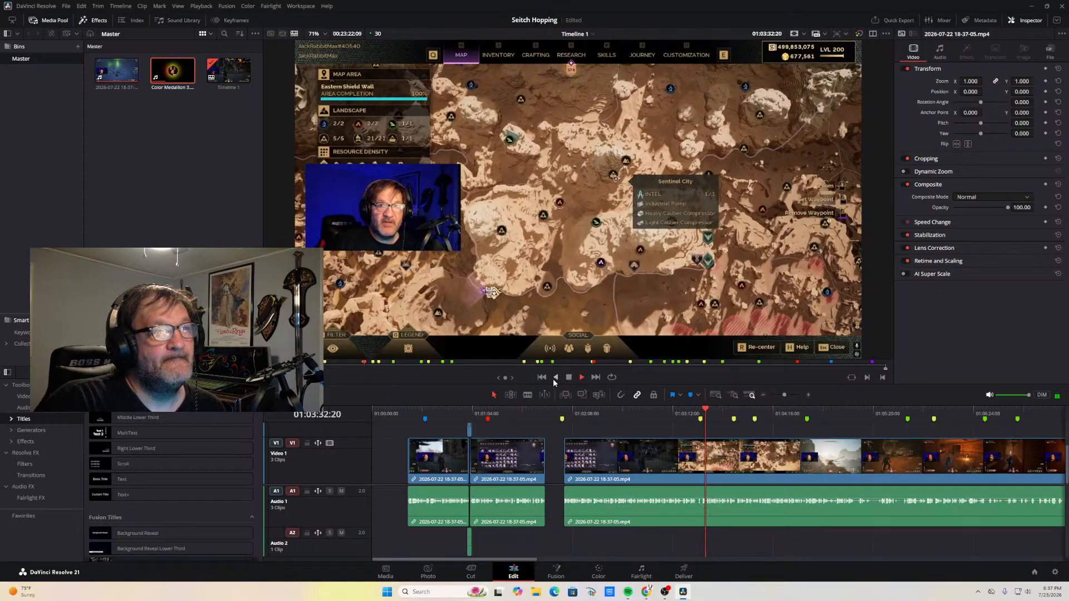
click(555, 379)
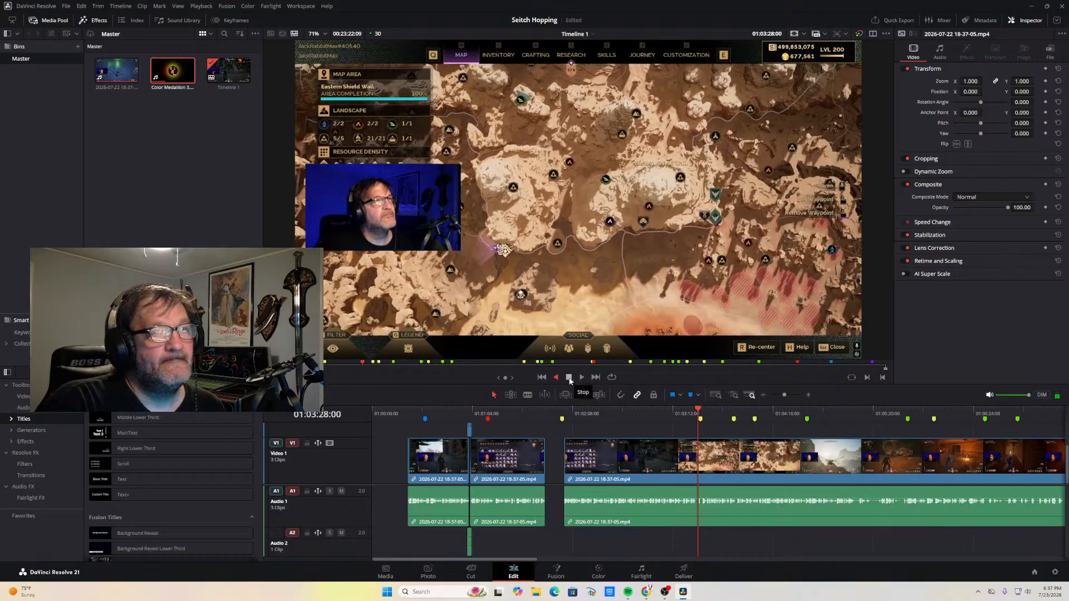
click(569, 378)
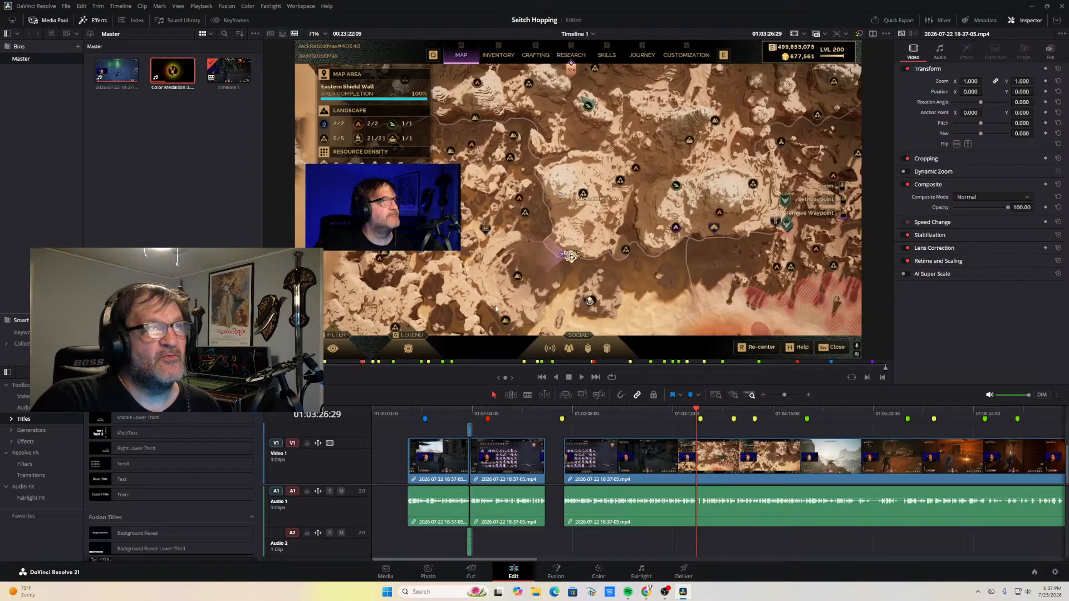
click(582, 378)
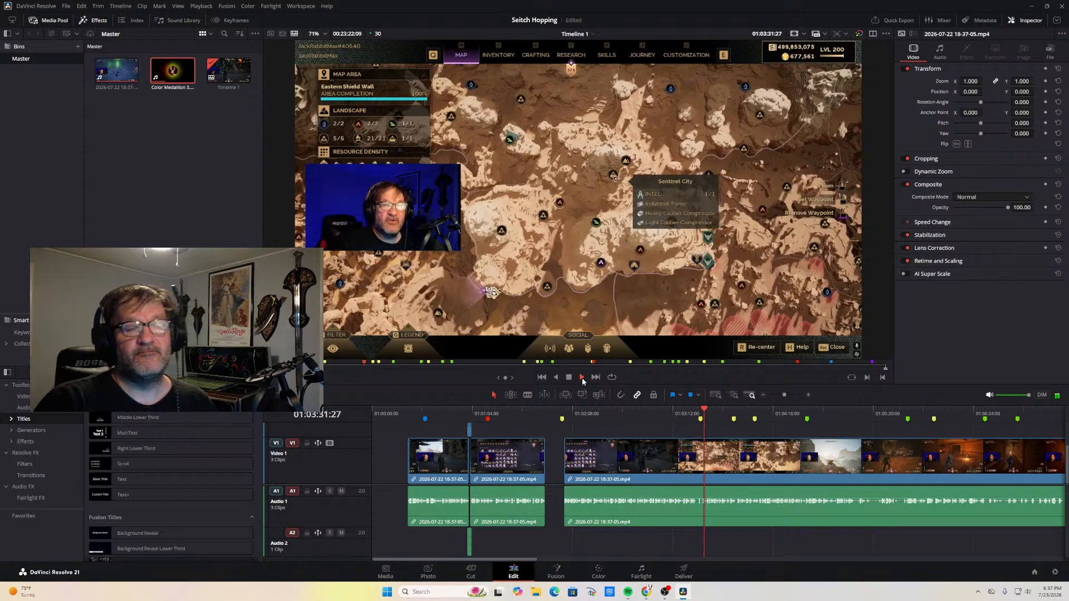
click(567, 378)
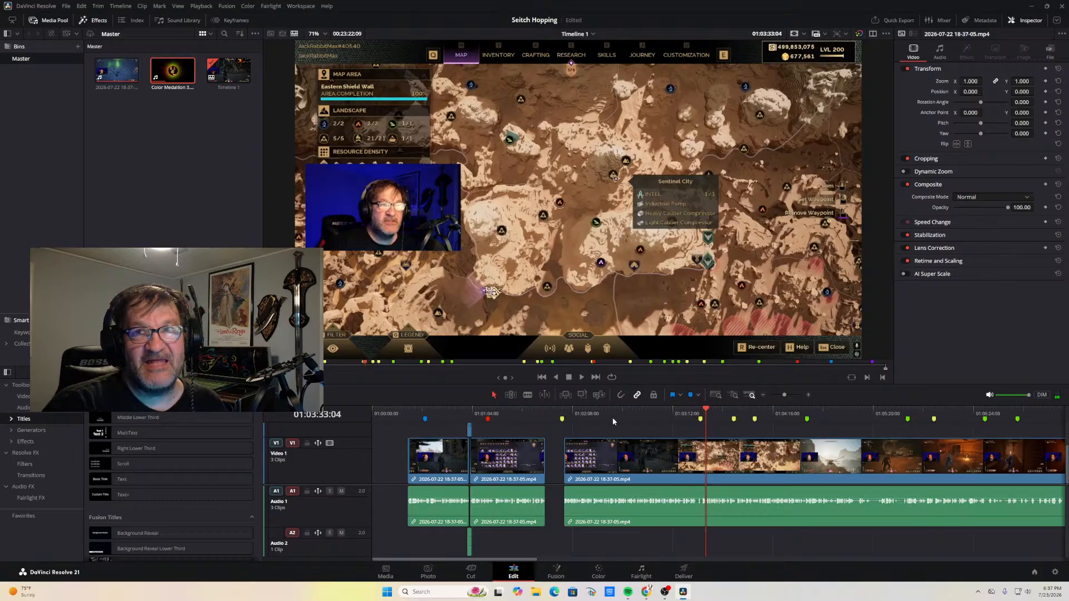
Split the third gameplay segment at 01:03:29:16, just before the yellow marker
click(809, 394)
click(809, 395)
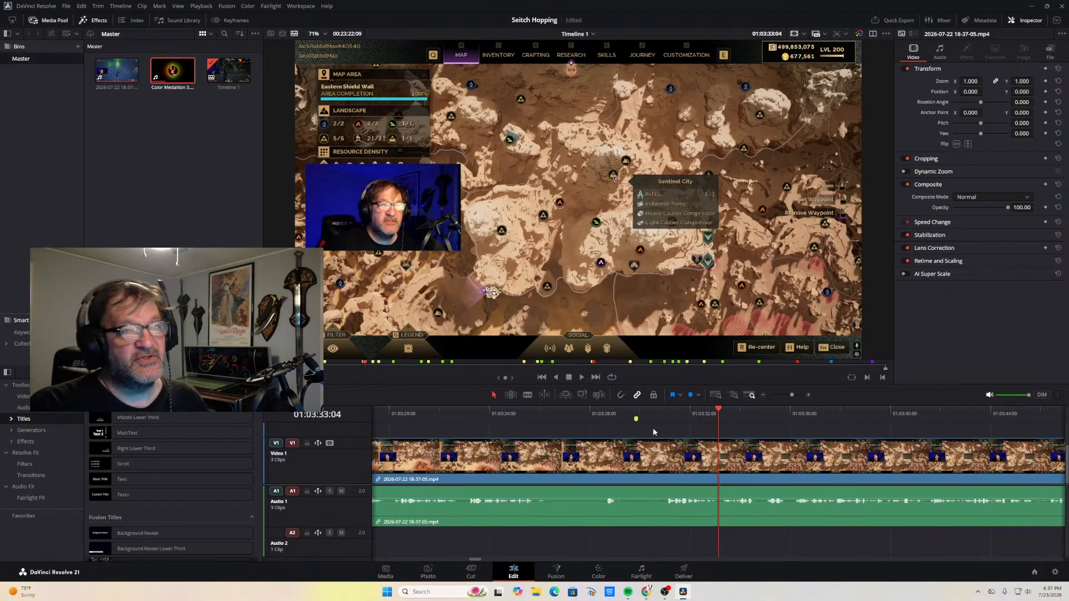
click(557, 381)
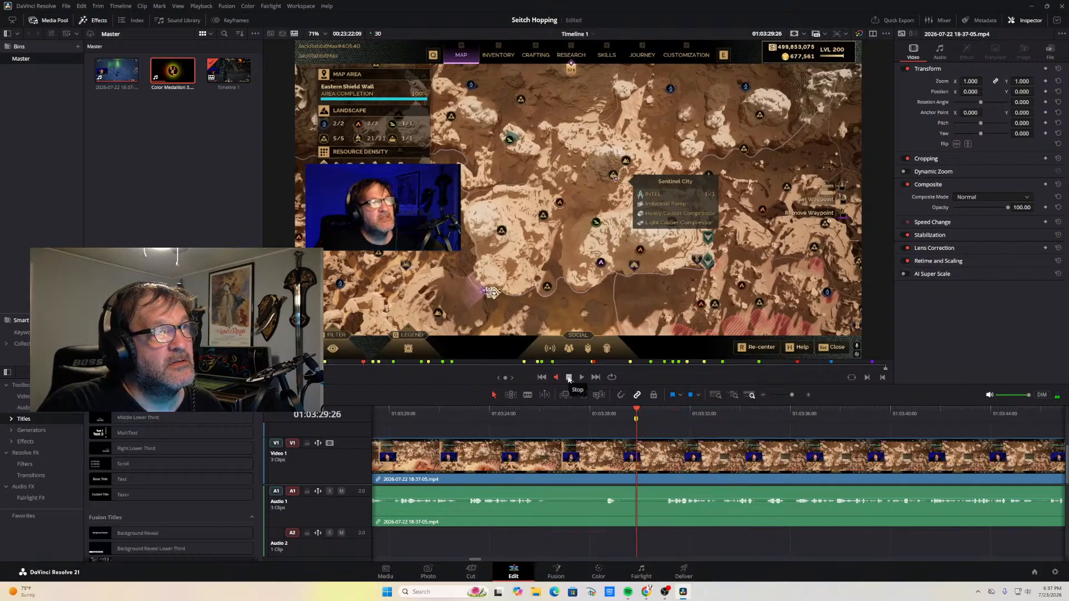
click(569, 379)
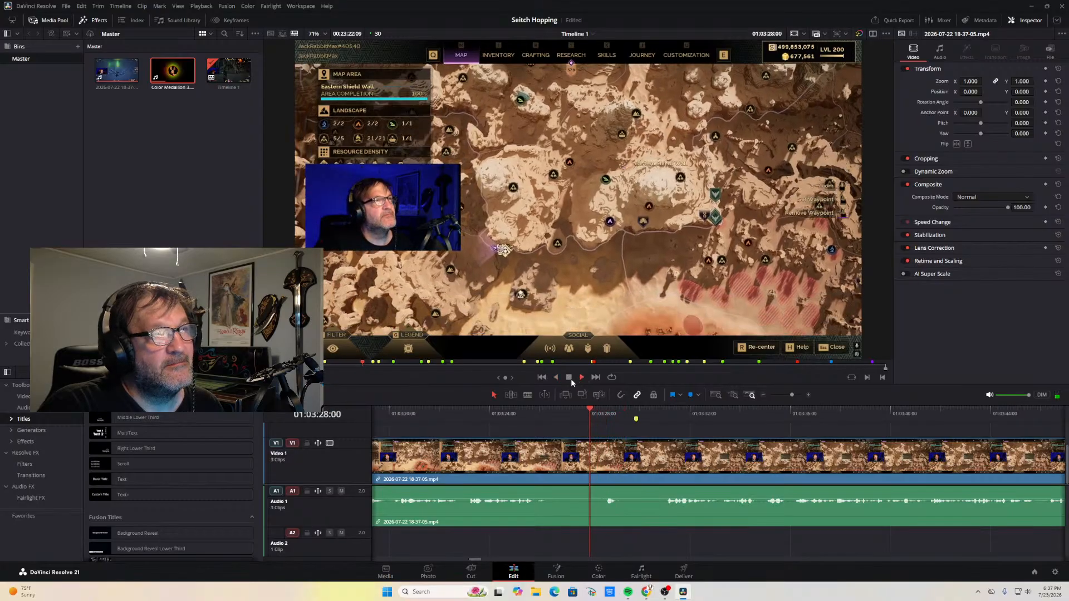
click(570, 379)
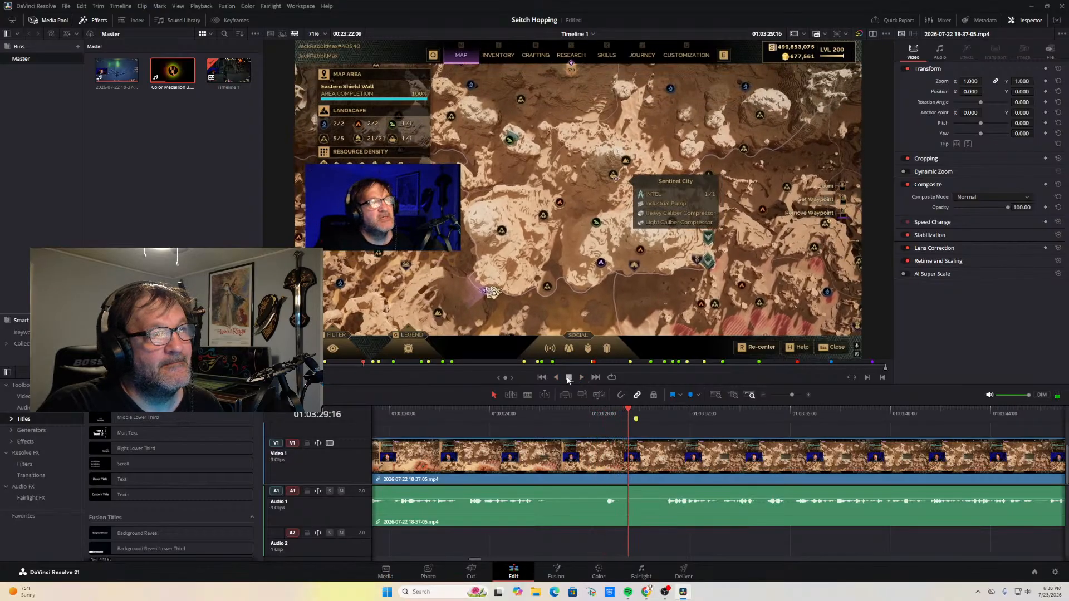
key(b)
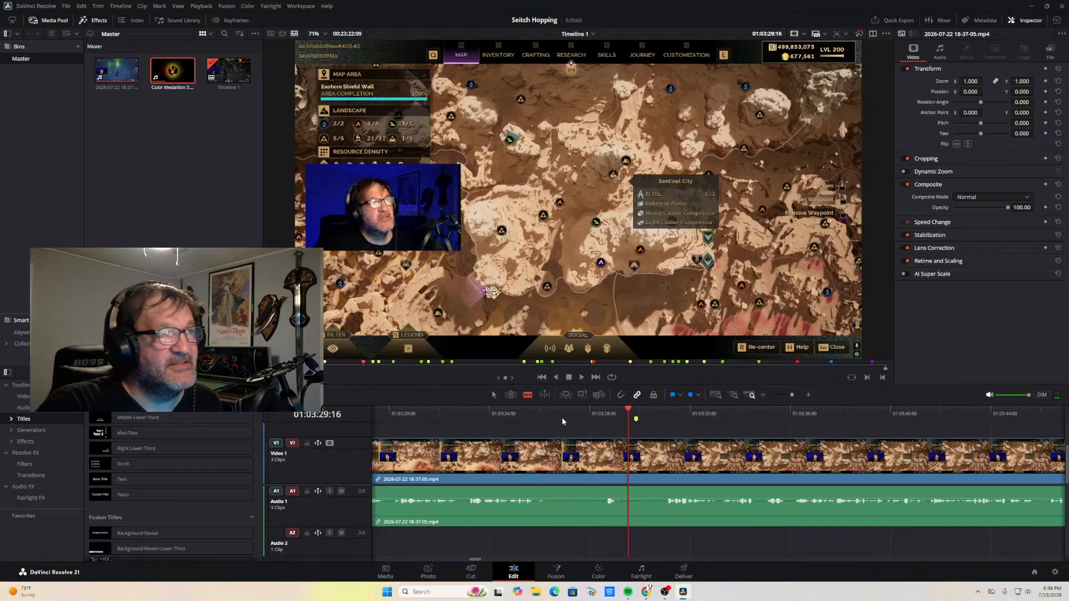
click(631, 456)
Split the gameplay clip again at 01:03:30:19, just after the yellow marker, to isolate the unwanted piece
click(581, 377)
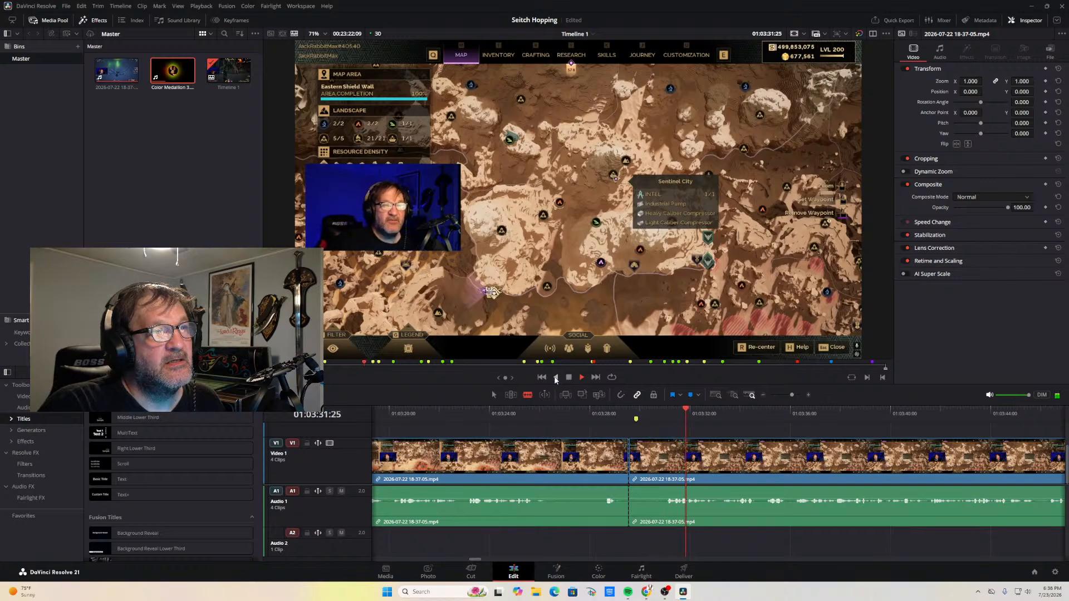
key(j)
click(569, 378)
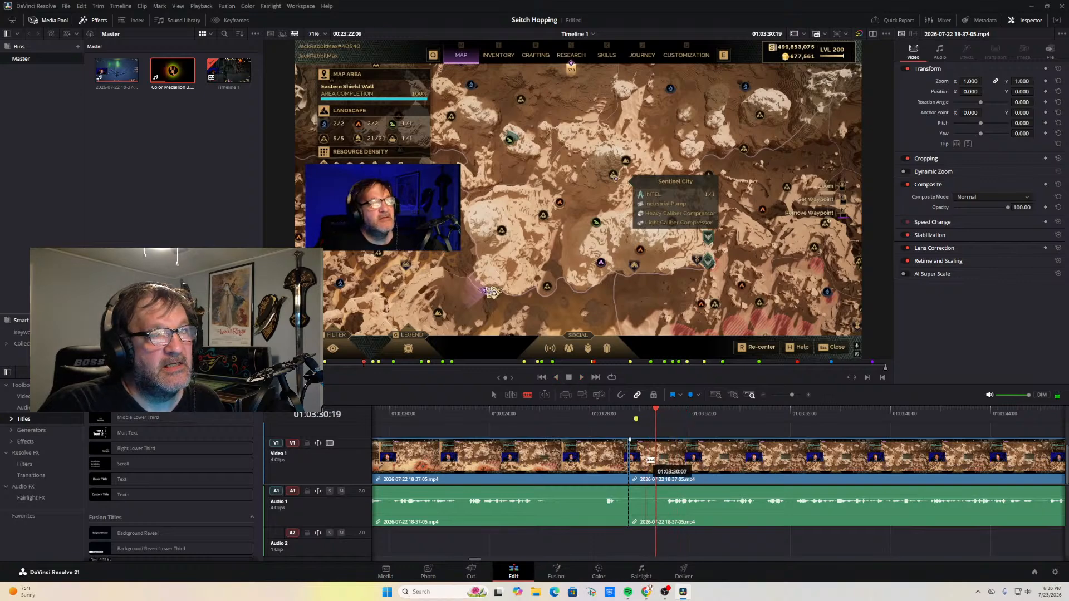
click(657, 466)
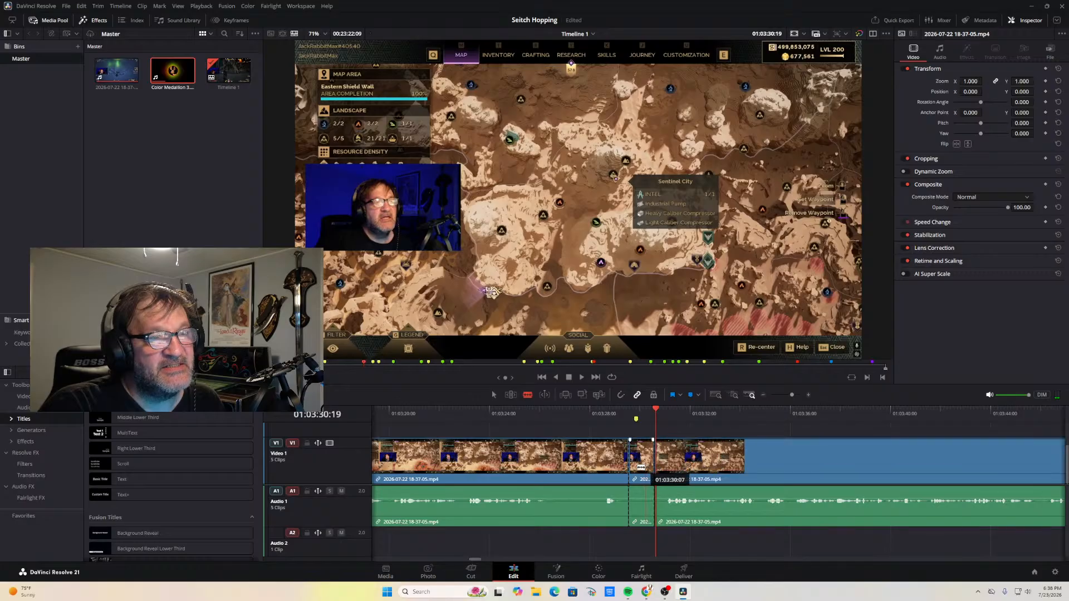
Delete the short piece between the two cuts and return the playhead to 01:03:29:10, just before the gap
click(493, 395)
click(636, 462)
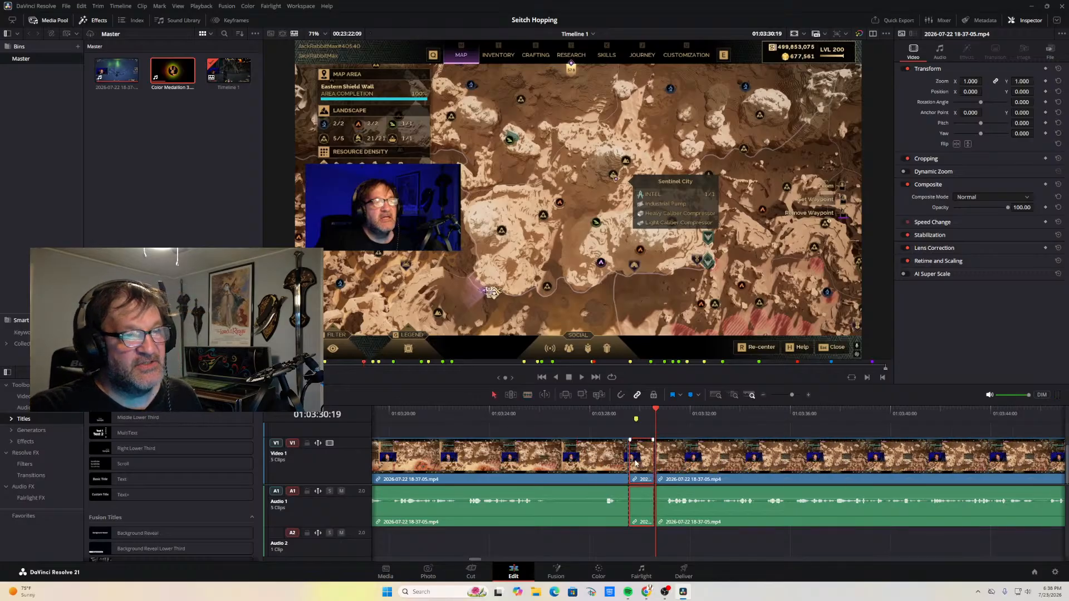
key(Delete)
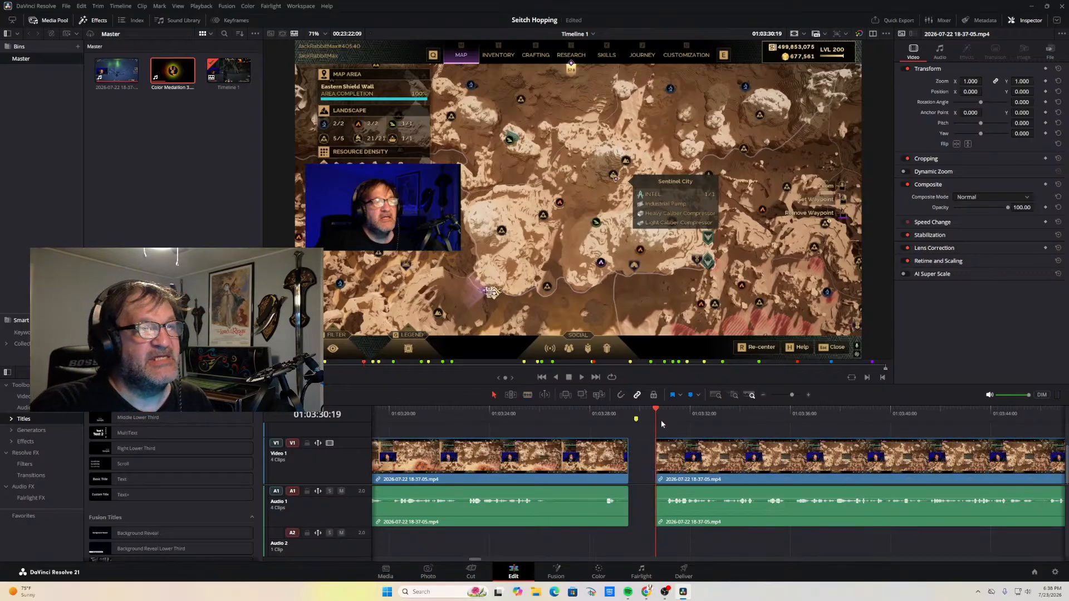
drag(656, 410, 624, 424)
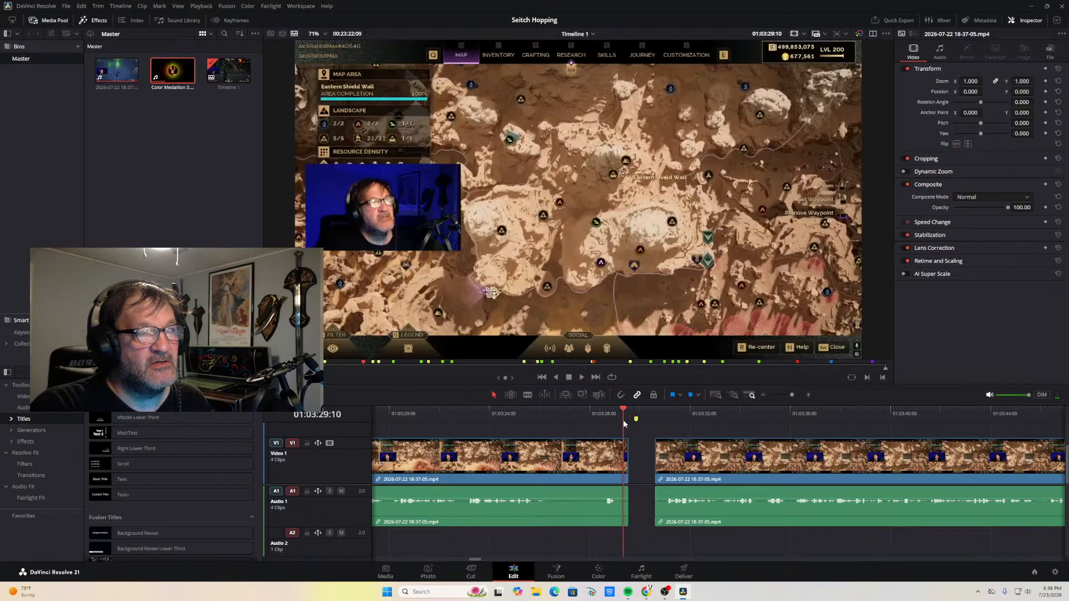
click(764, 396)
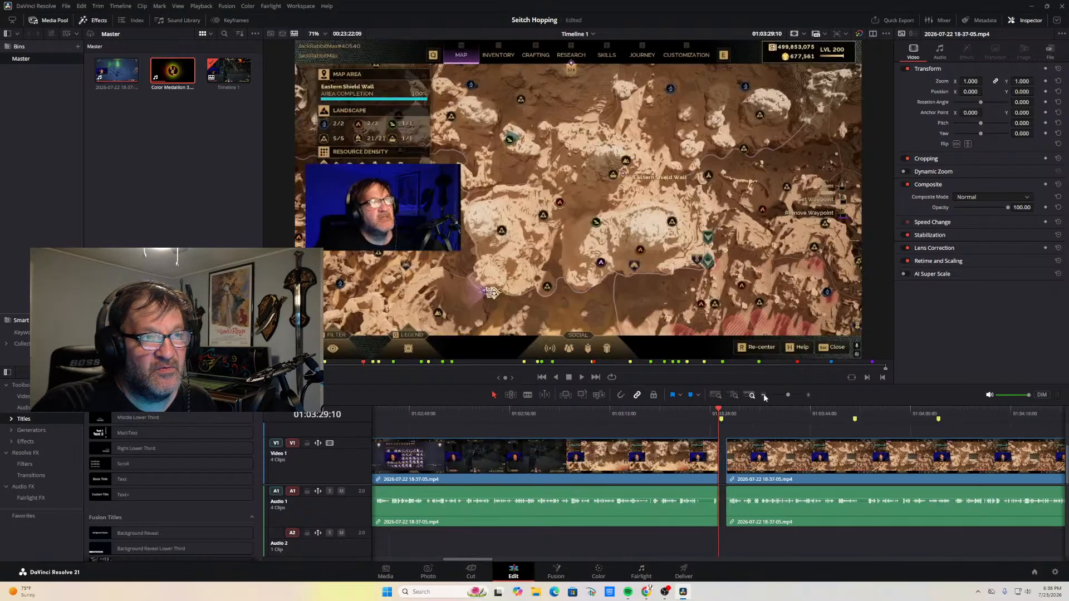
click(763, 395)
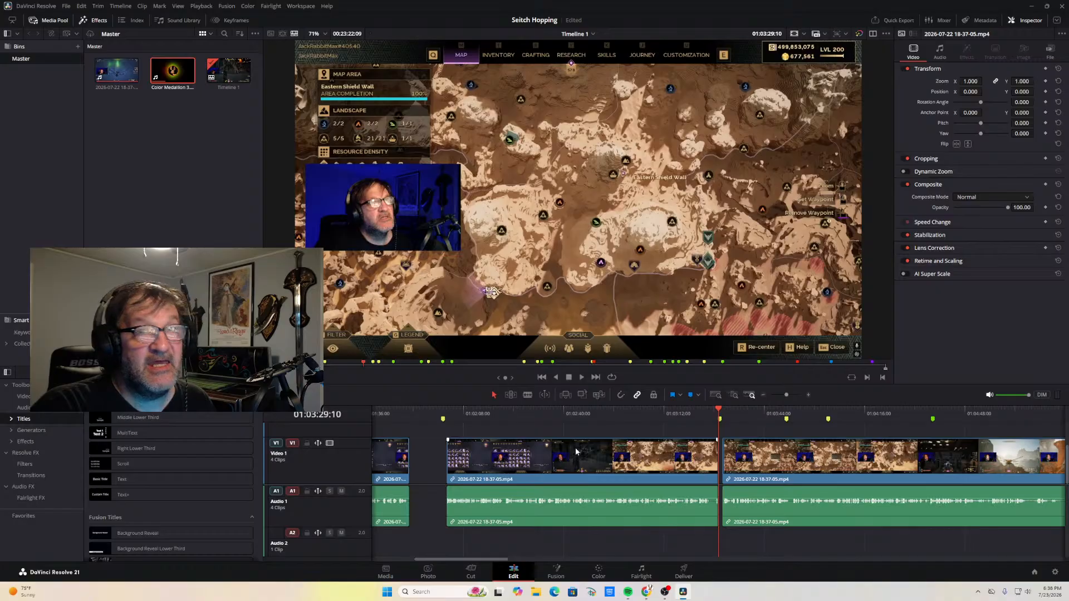
Shift the third gameplay segment later to meet the following clip, closing the gap near 01:03:30
click(621, 456)
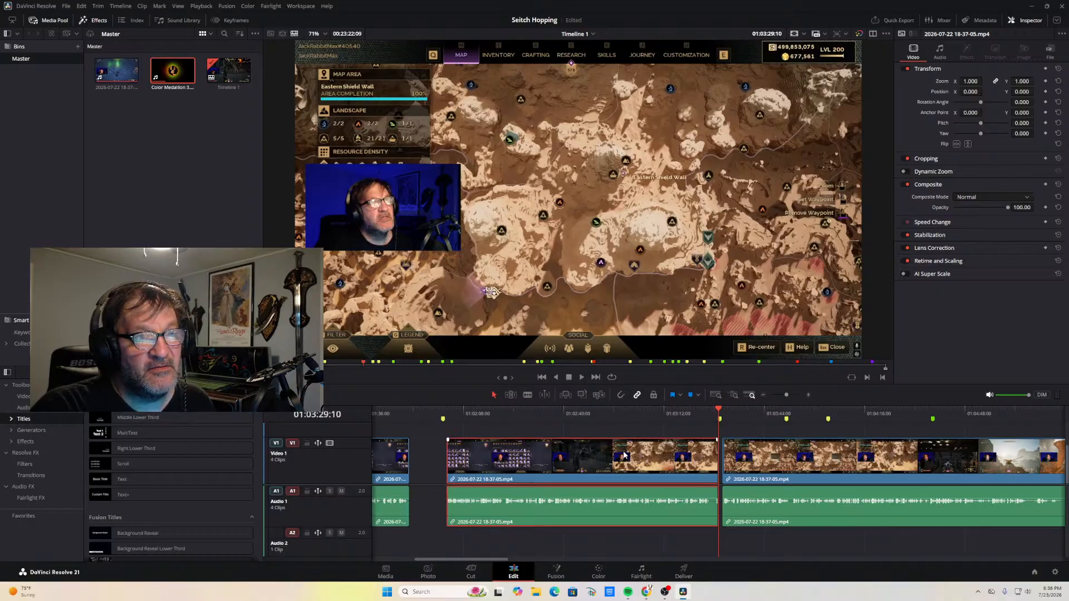
drag(623, 455, 622, 453)
click(807, 395)
click(807, 395)
click(807, 396)
click(807, 396)
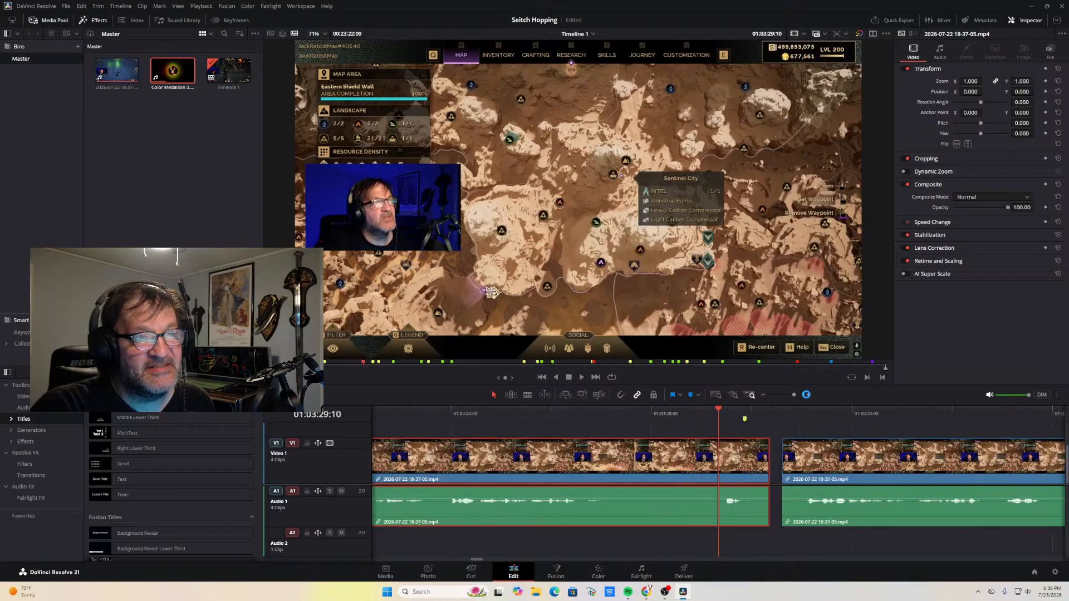
click(807, 396)
drag(733, 465, 755, 465)
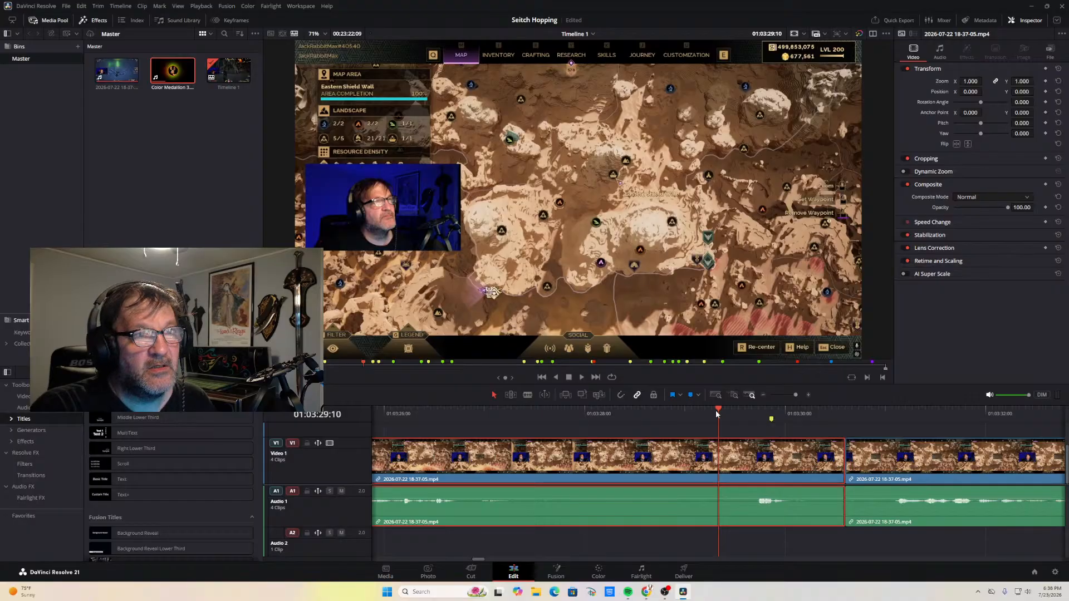
Play forward and backward across the closed cut near 01:03:30 to check how the two segments flow together
click(770, 420)
drag(770, 420, 823, 418)
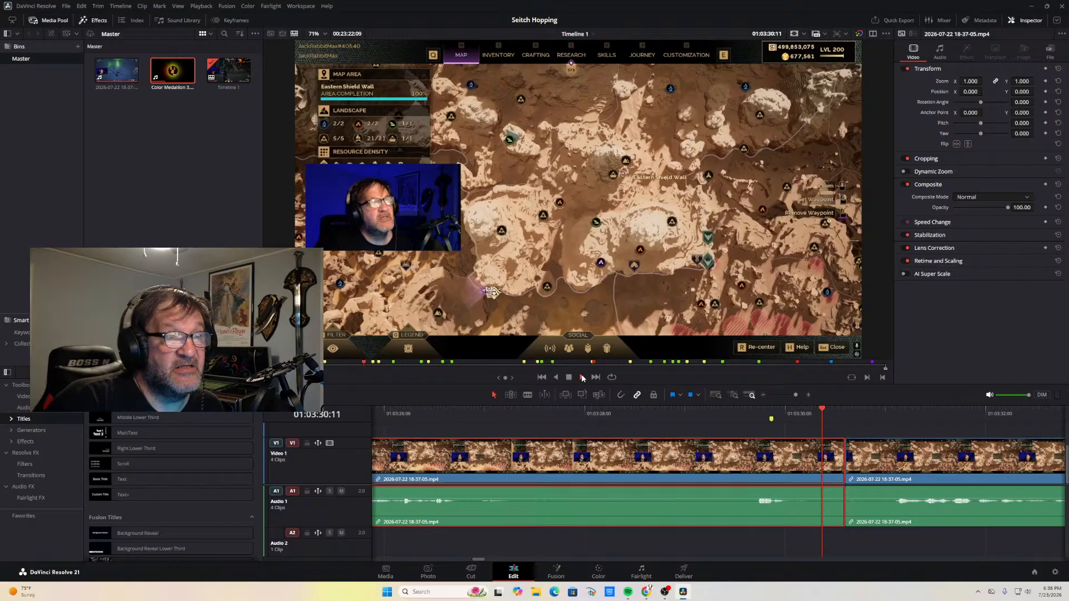
click(555, 377)
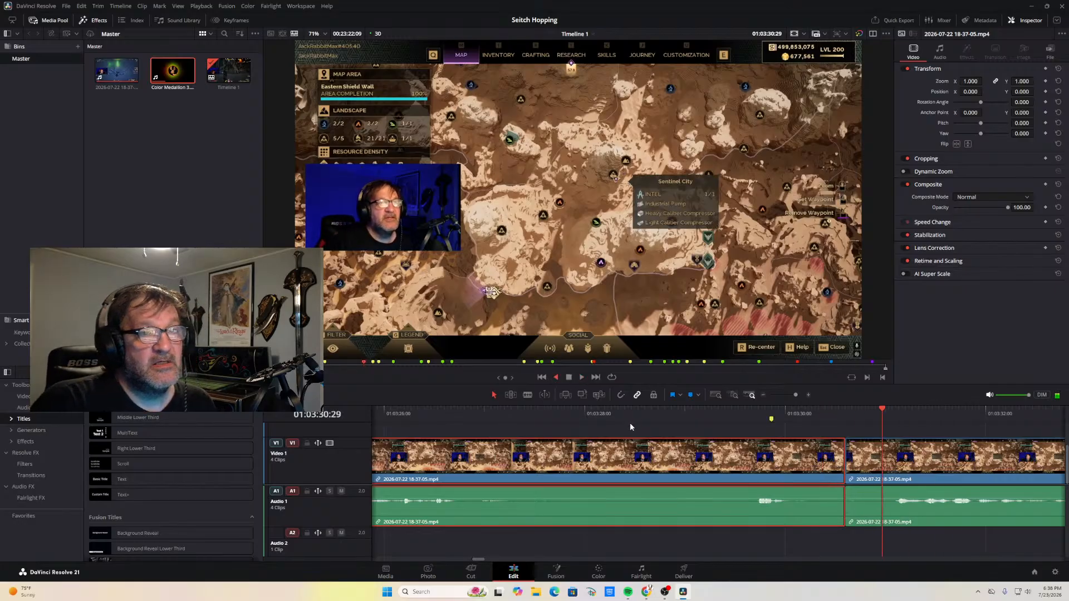
click(582, 378)
click(569, 378)
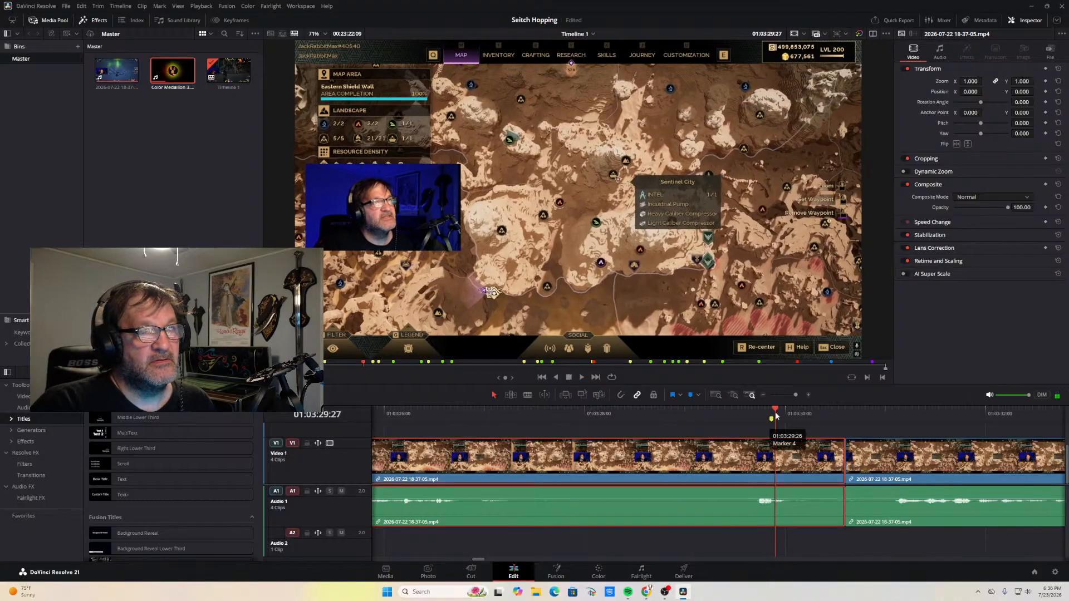
drag(777, 416, 528, 418)
click(583, 378)
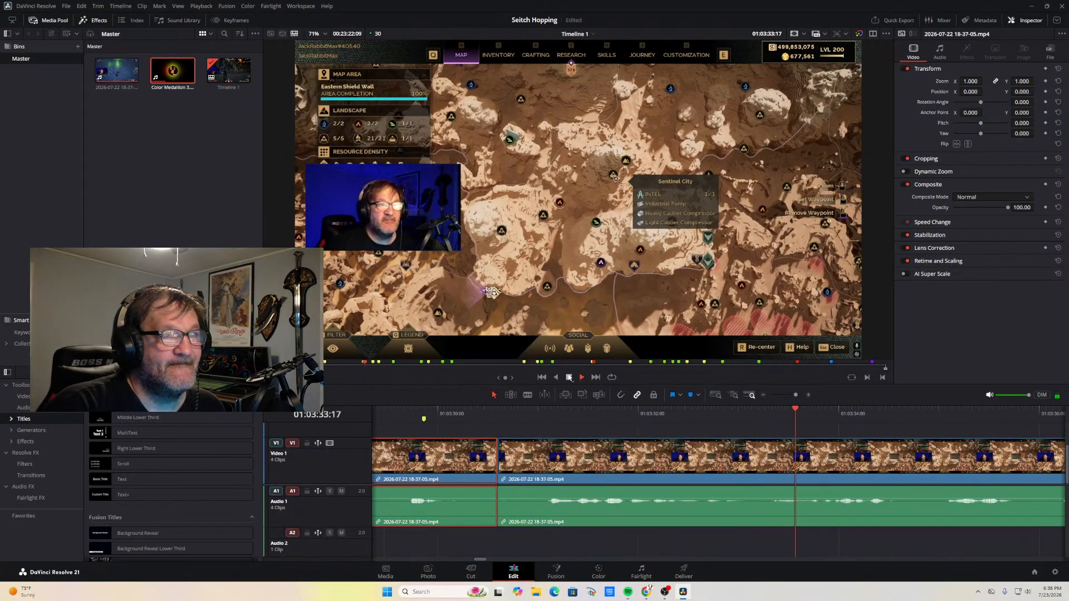
click(568, 377)
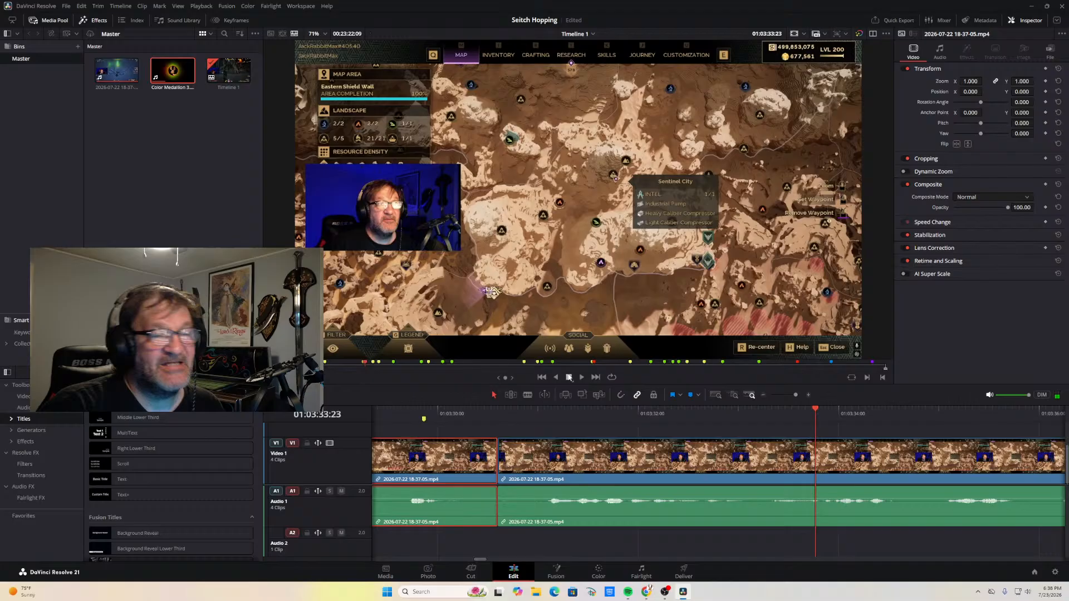
Shift the third gameplay segment earlier to leave a gap of about 11 seconds before the following clip
click(764, 395)
click(764, 395)
click(764, 396)
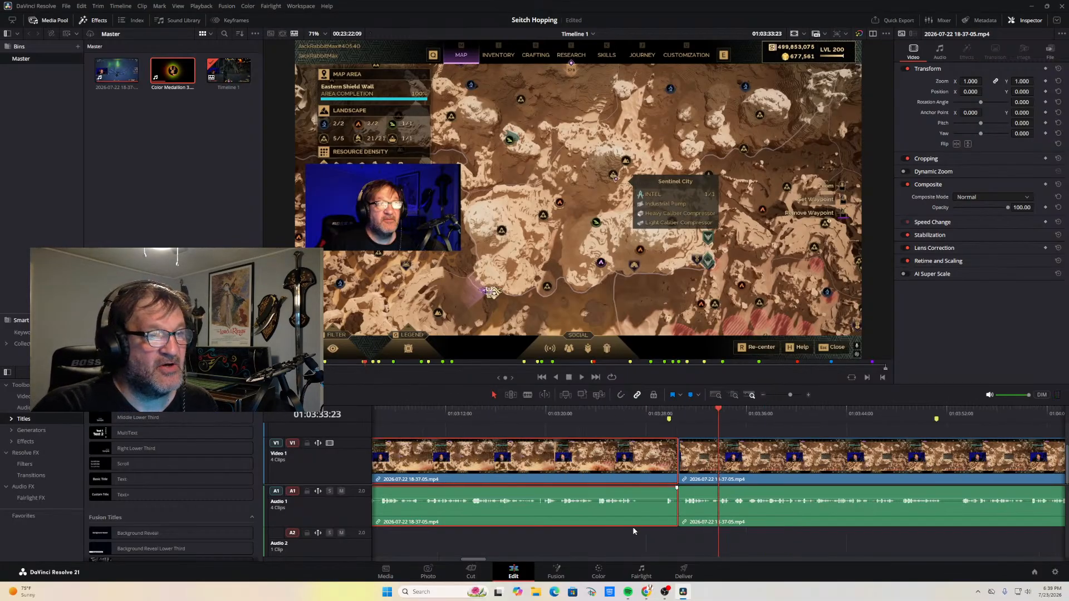
click(764, 396)
click(763, 395)
drag(583, 498, 549, 498)
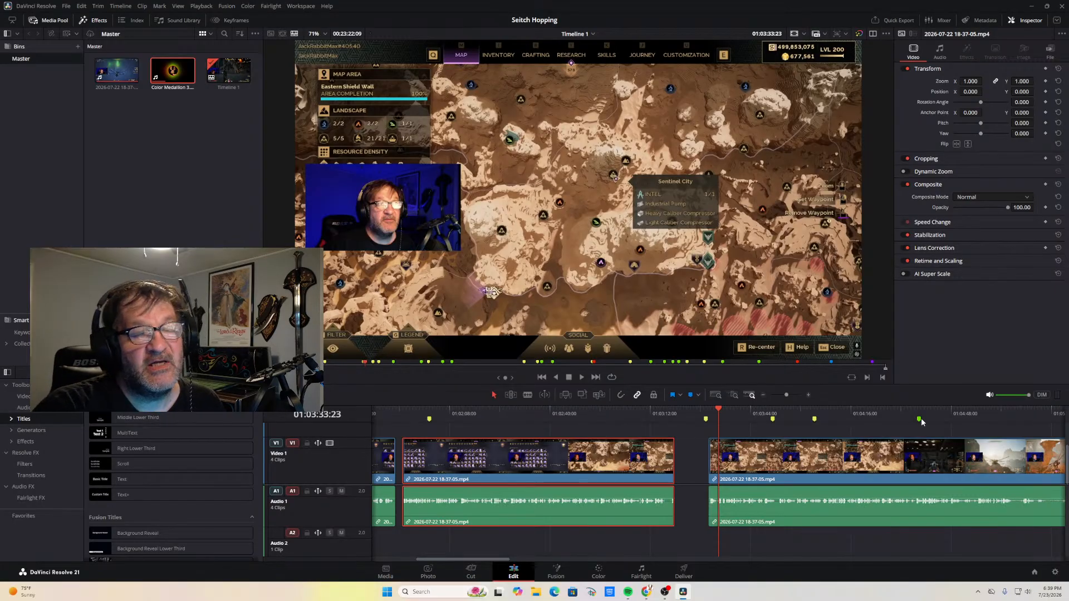
Play forward and backward around the yellow marker near 01:03:51 to find the next unwanted piece of gameplay
click(582, 377)
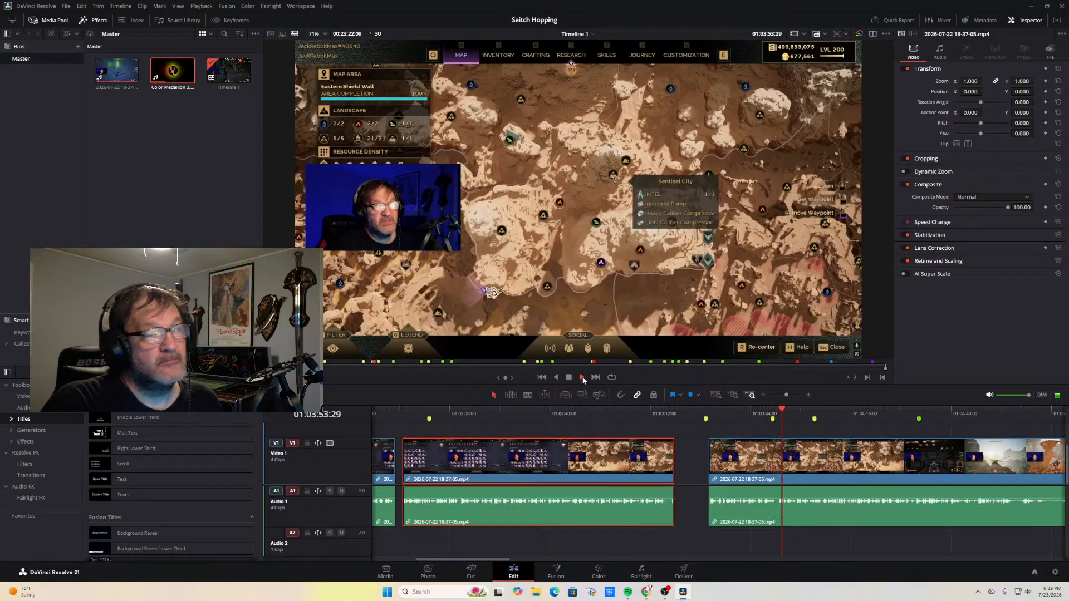
click(569, 378)
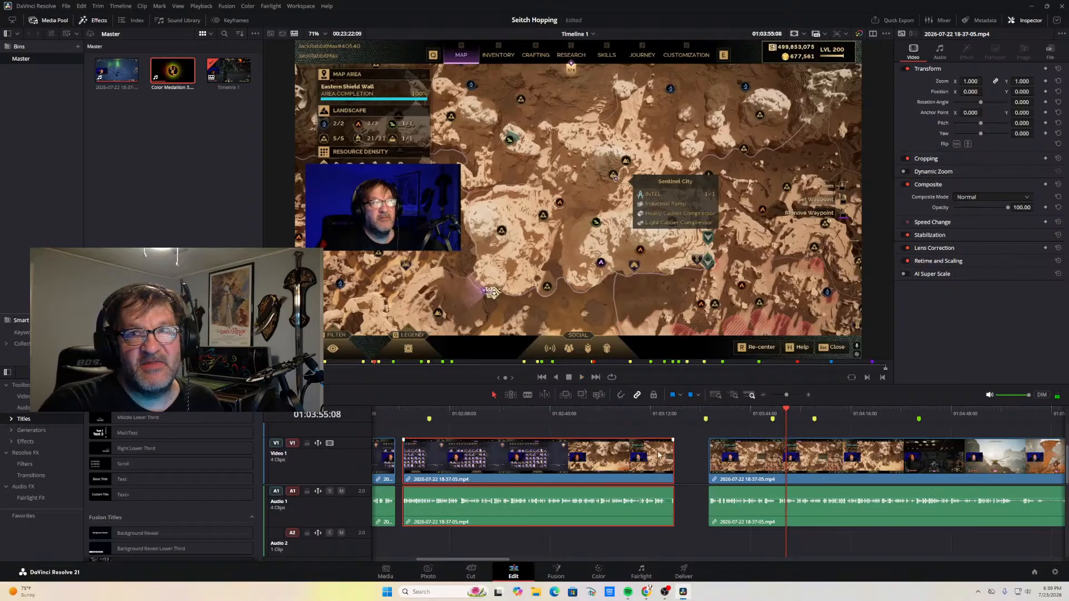
drag(787, 412, 774, 419)
click(581, 378)
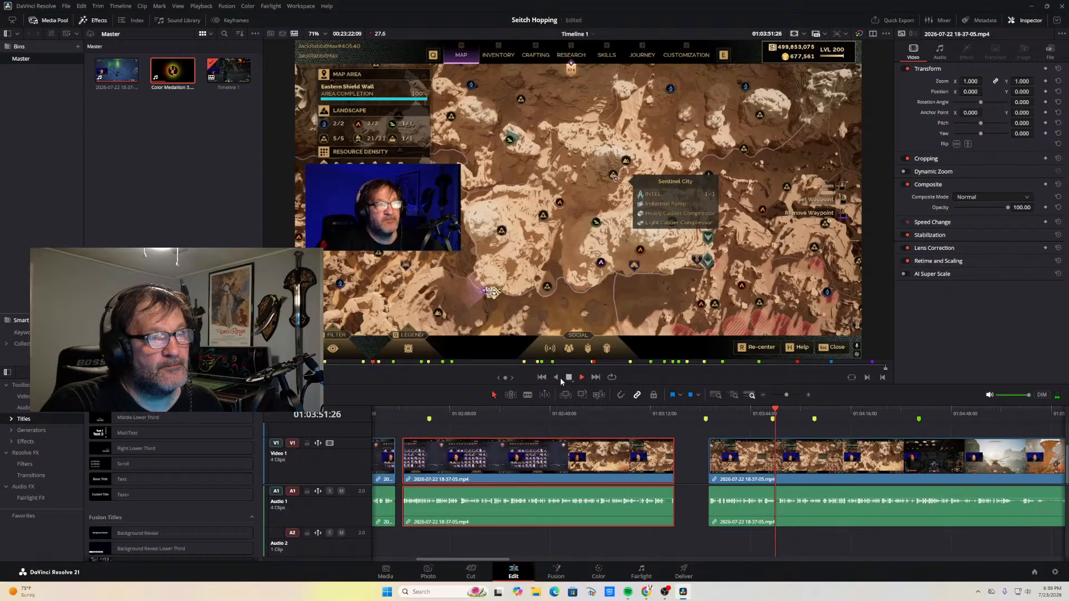
click(557, 377)
click(581, 378)
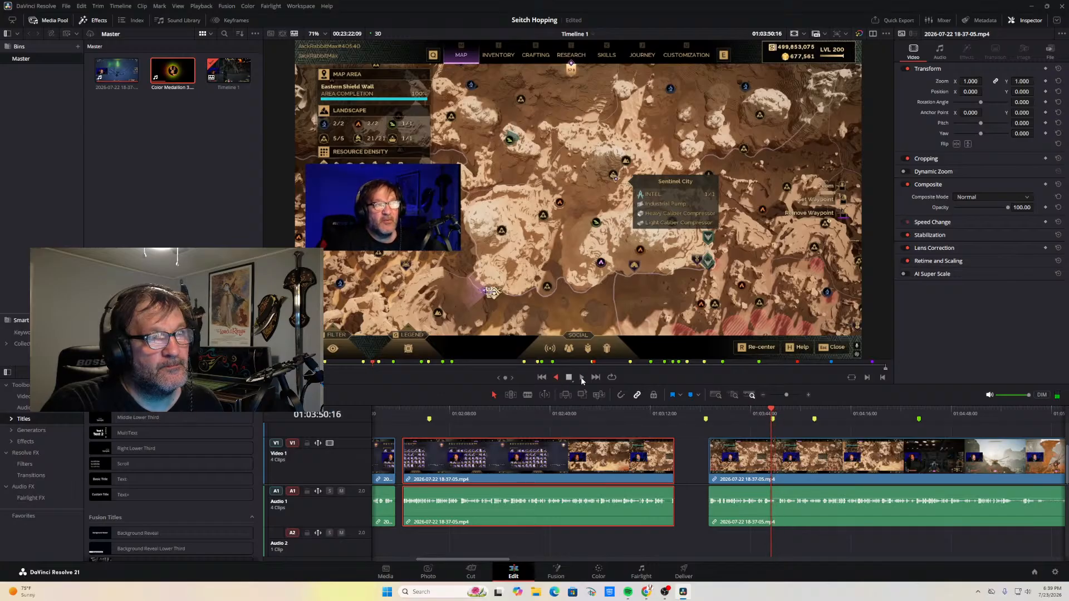
click(569, 380)
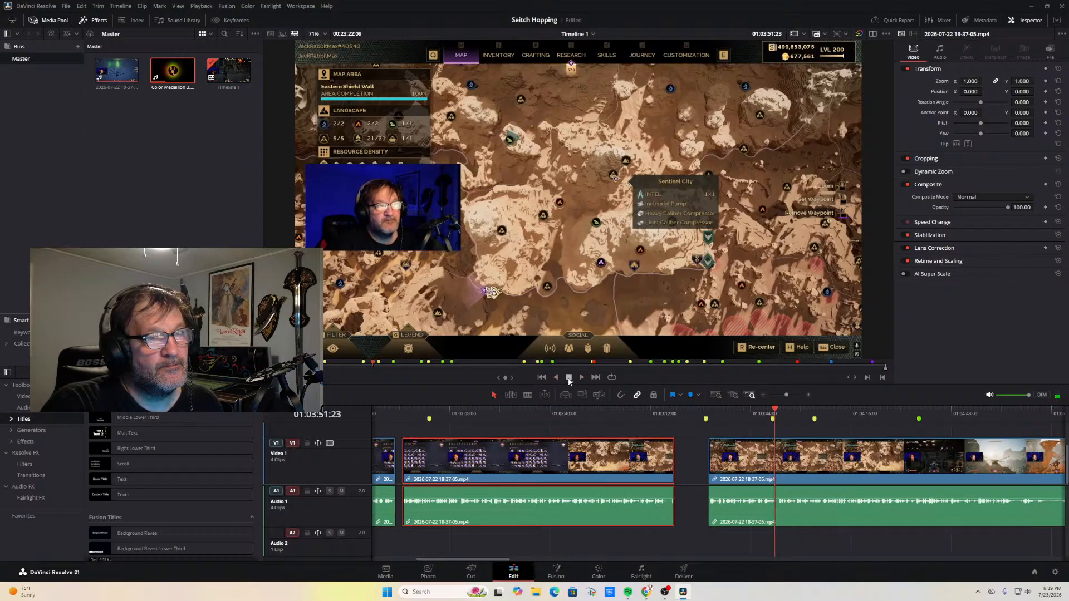
Split the fourth gameplay segment at 01:03:51:23, just after the yellow marker
click(809, 396)
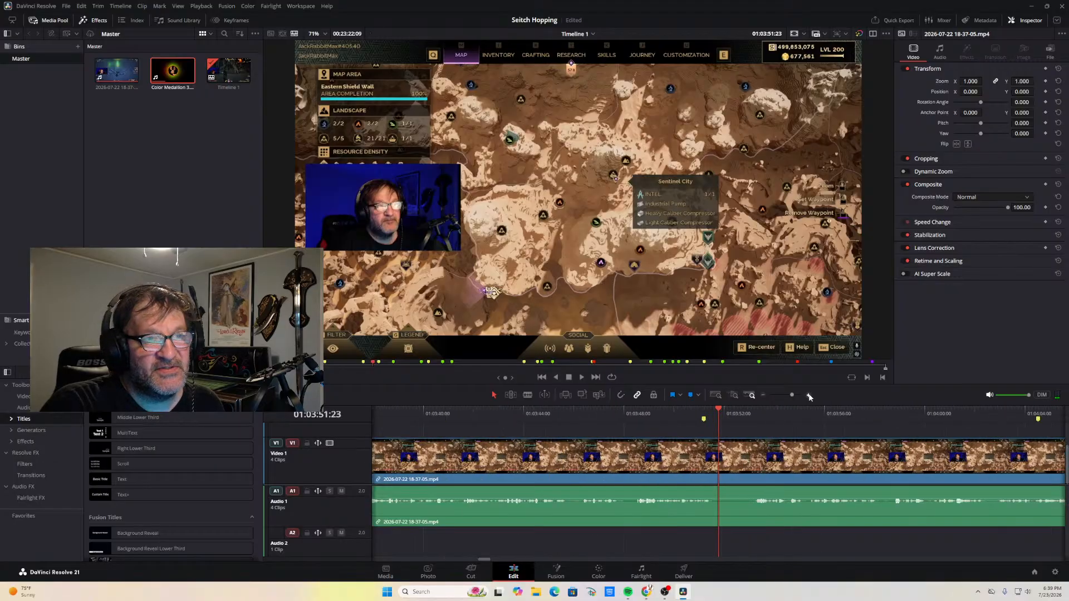
key(b)
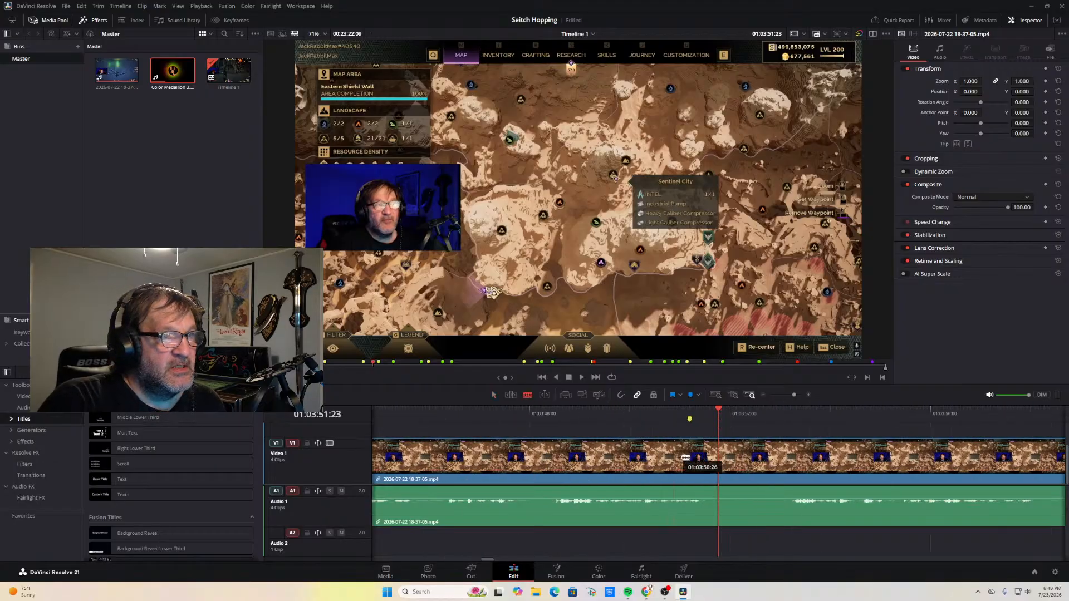
click(719, 468)
click(493, 393)
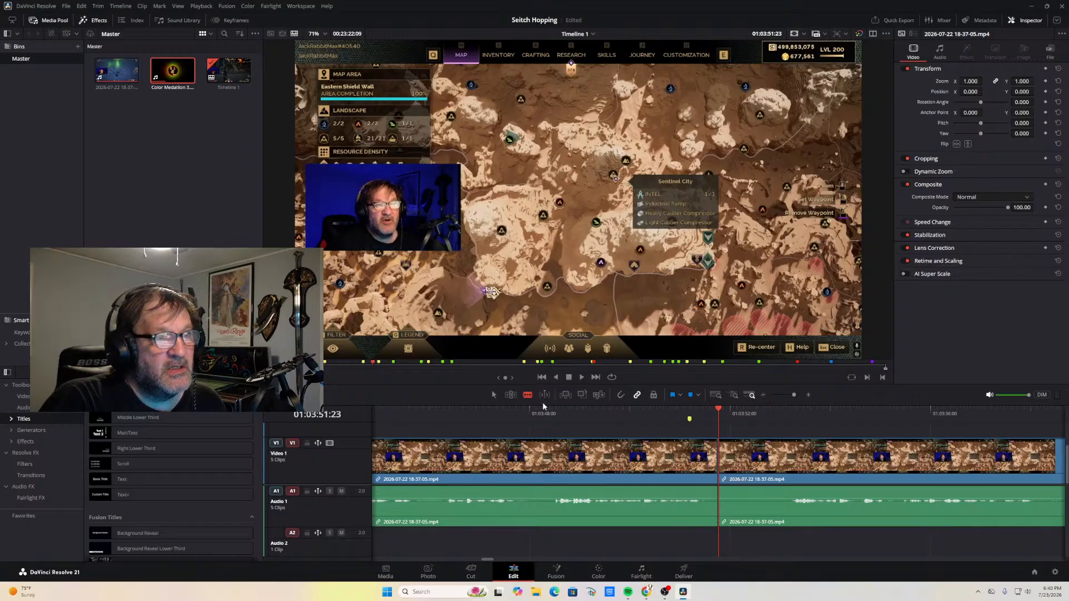
Play past the new cut to find the unwanted piece's end, and split the clip again at 01:03:52:22
click(581, 377)
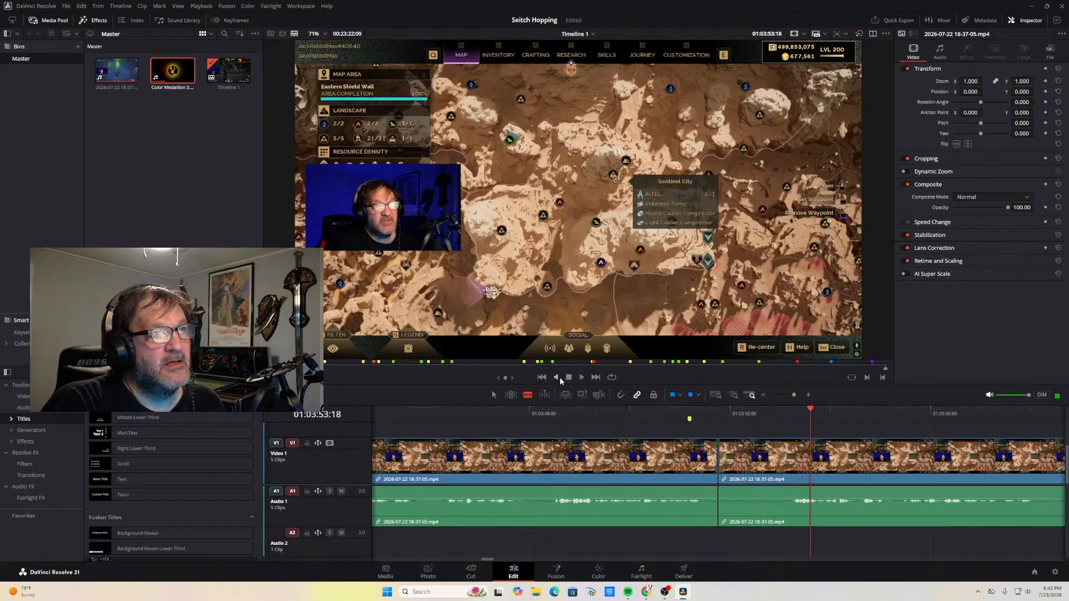
click(556, 377)
click(569, 377)
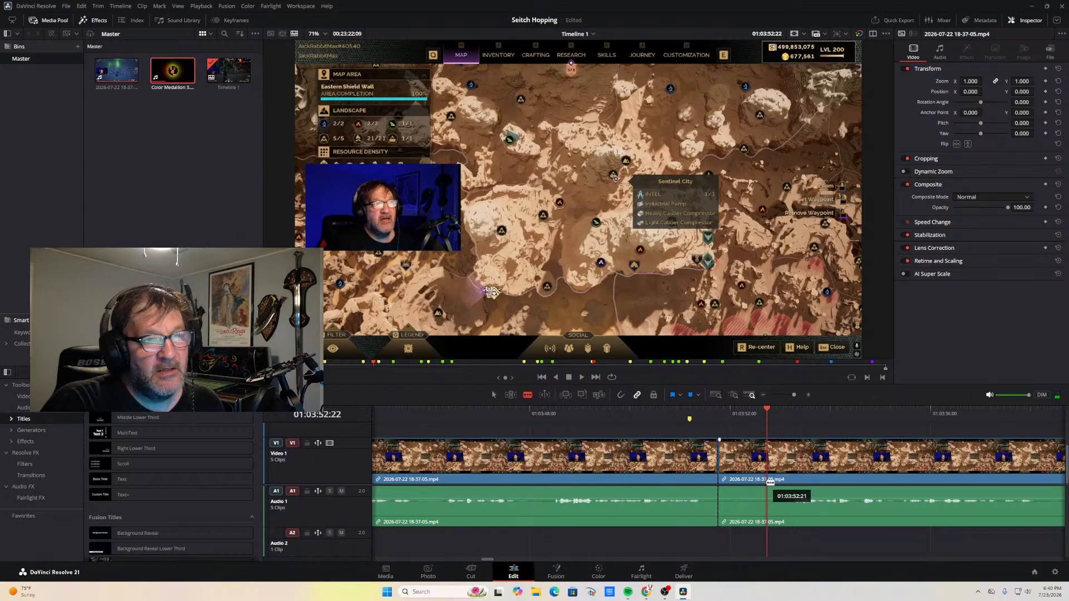
click(760, 516)
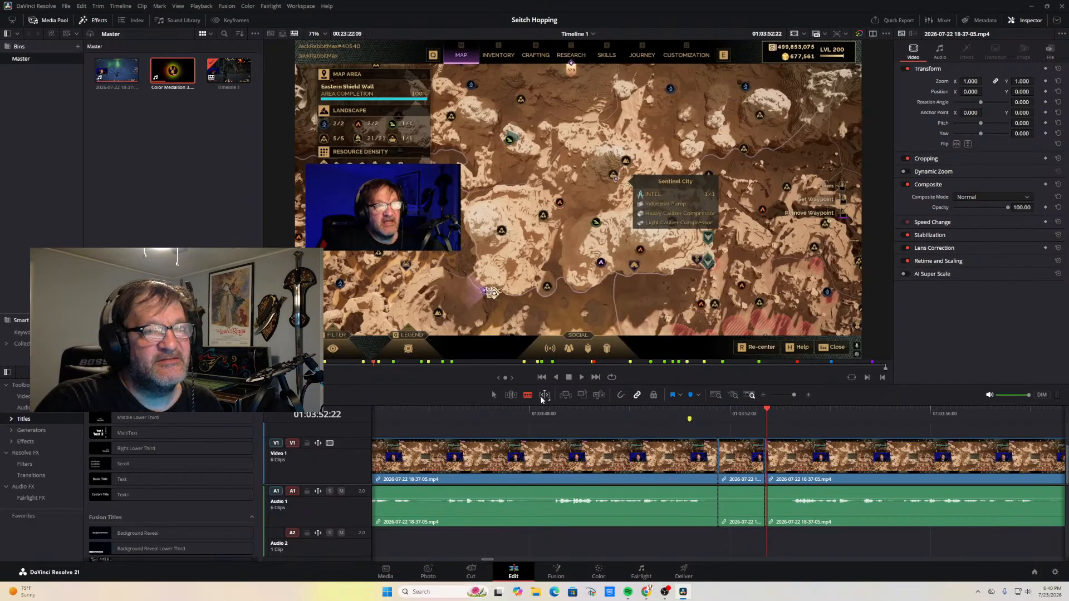
Delete the short piece between the two cuts and shift the preceding segment later to close the gap at 01:03:52:22
click(727, 462)
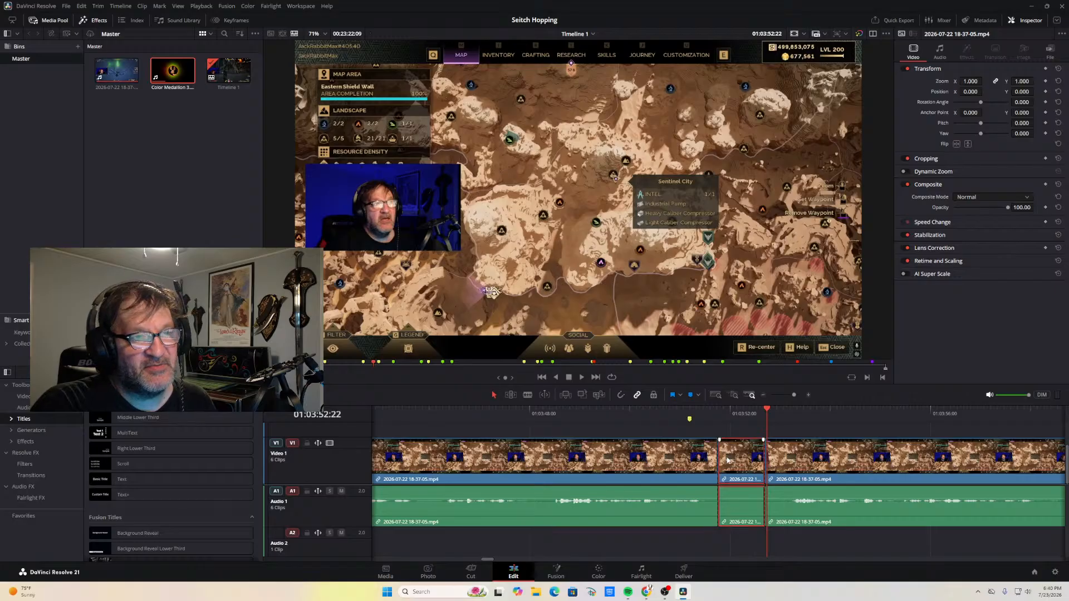
key(Delete)
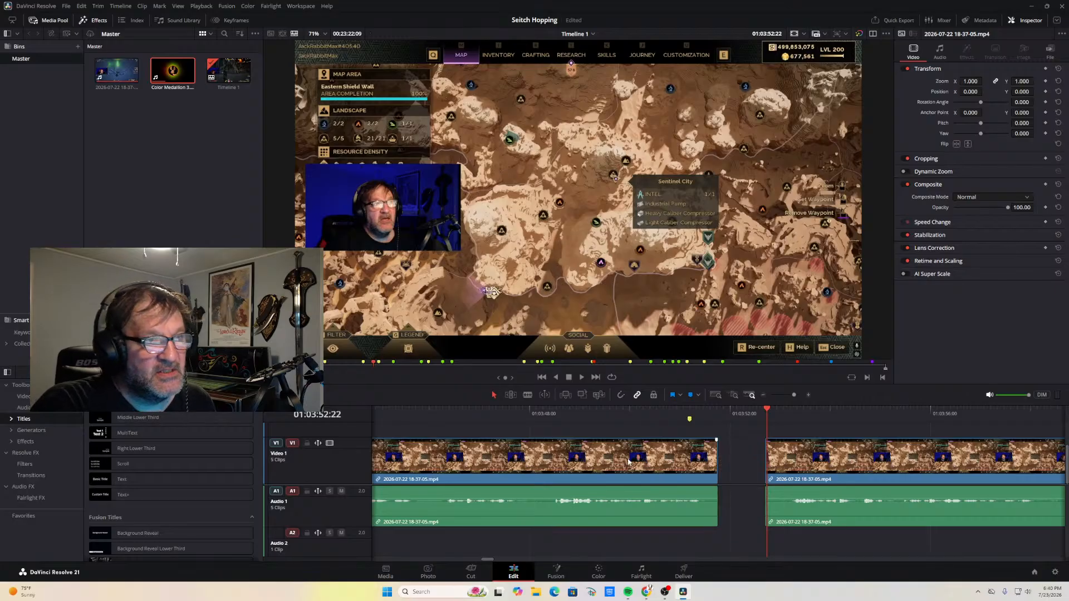
drag(617, 451, 665, 452)
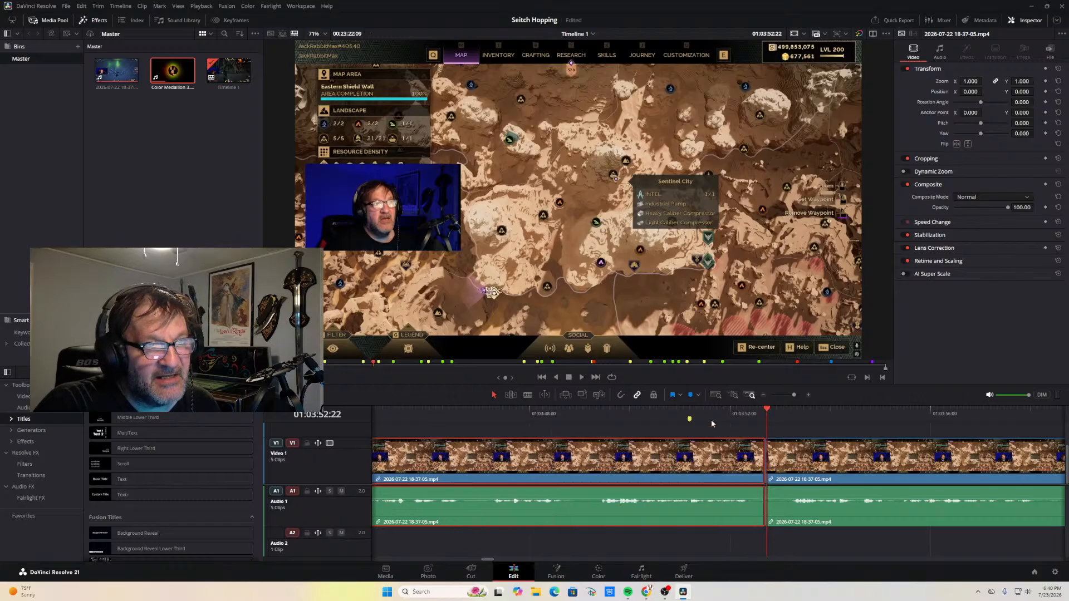
Play twice across the closed cut near 01:03:52 to check how the joined segments flow together
drag(768, 409, 723, 412)
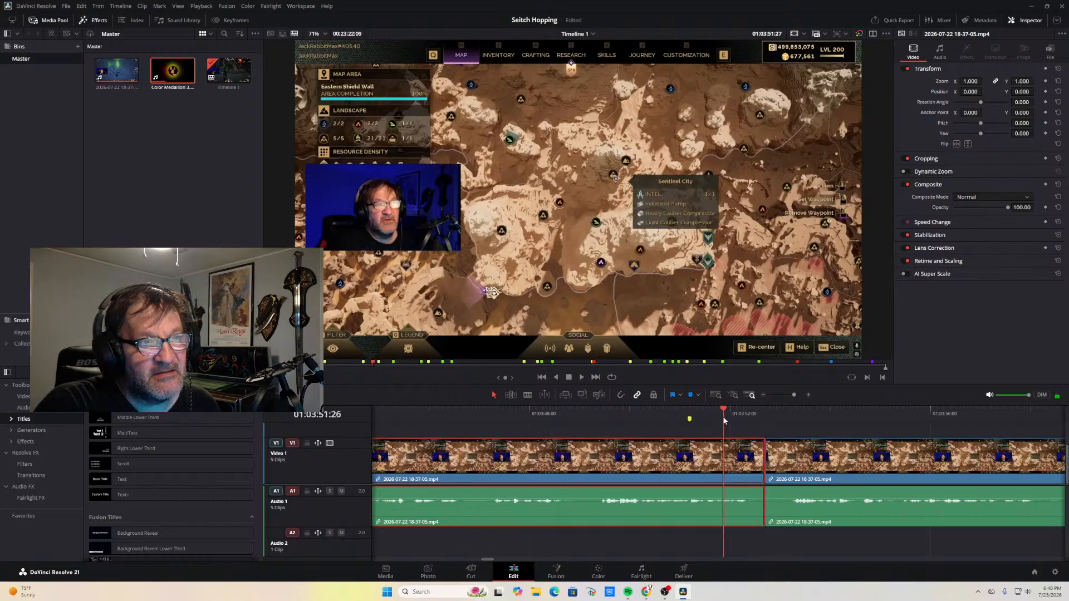
click(582, 376)
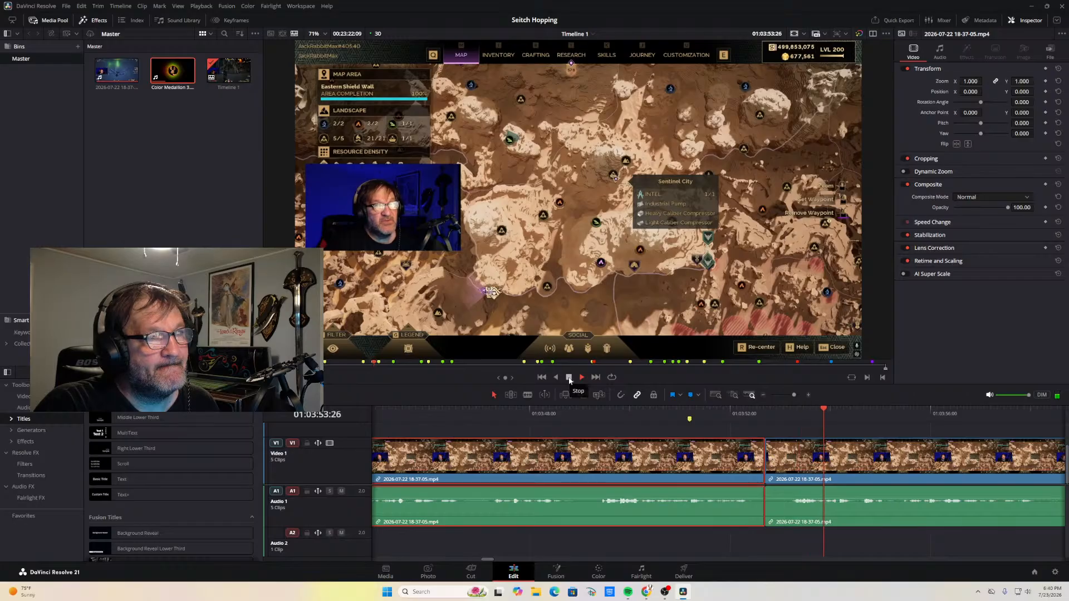
click(569, 378)
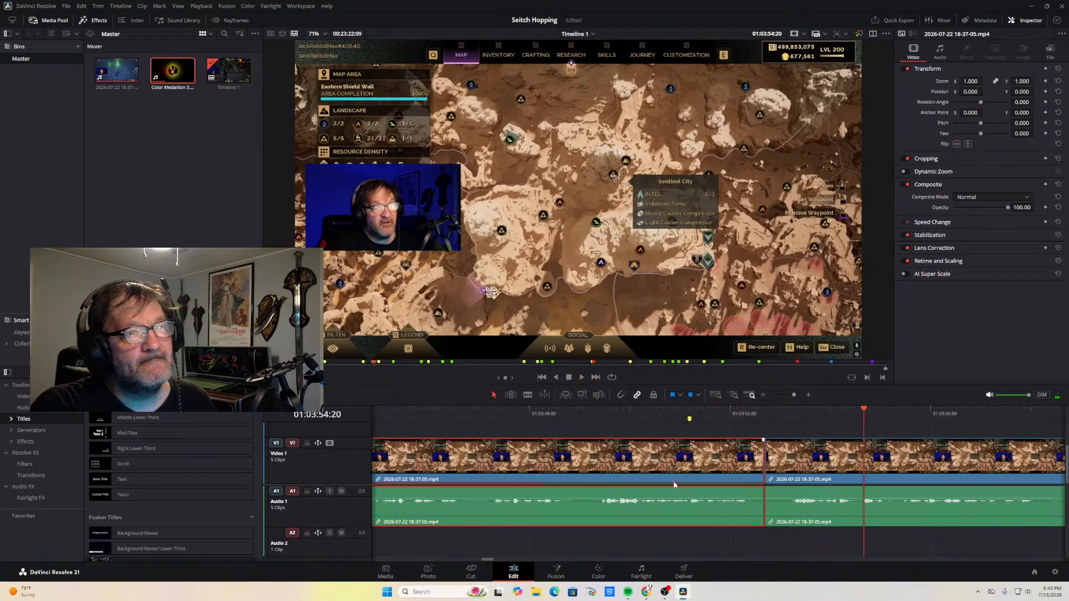
drag(869, 405, 718, 412)
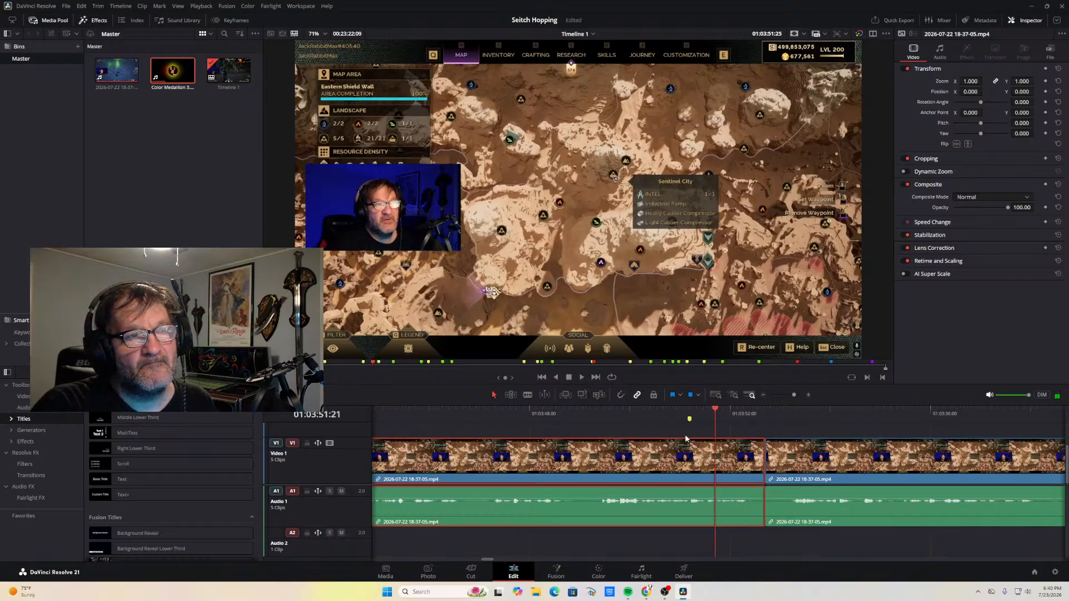
click(569, 379)
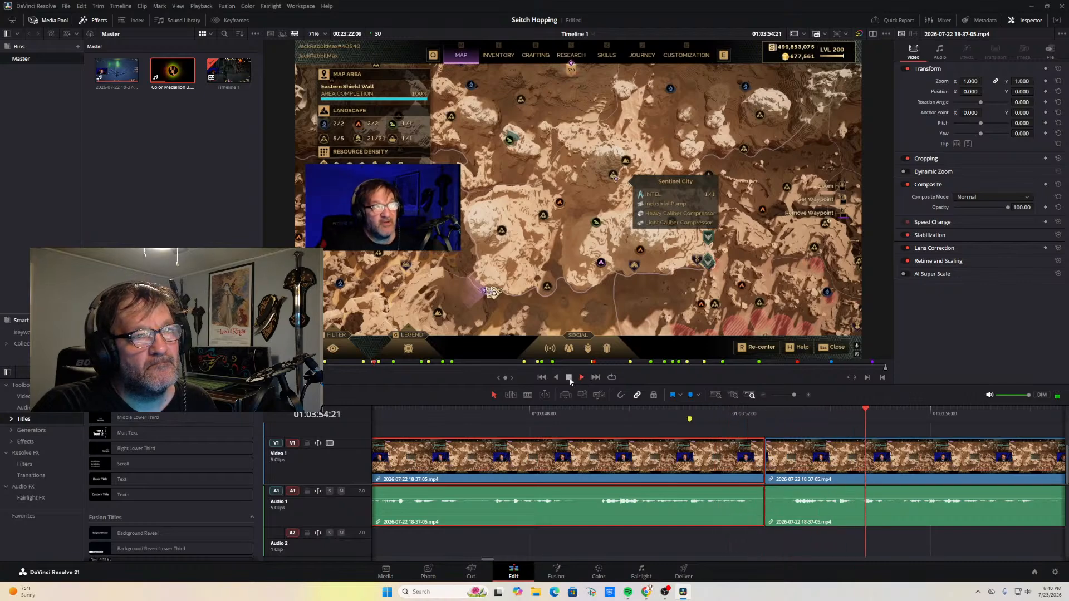
Shift the segment before the 01:03:52 cut earlier to leave a gap of about 11 seconds before the following clip
click(763, 395)
click(763, 395)
drag(645, 458, 580, 460)
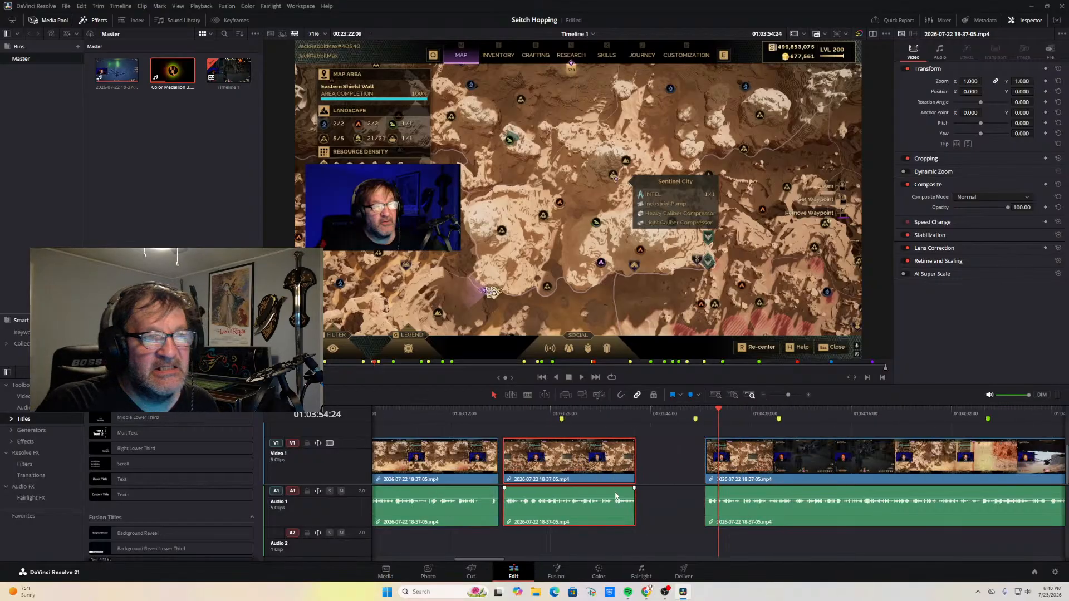
Play the gameplay twice around the next yellow marker near 01:04:04 to look for the following unwanted piece
click(582, 378)
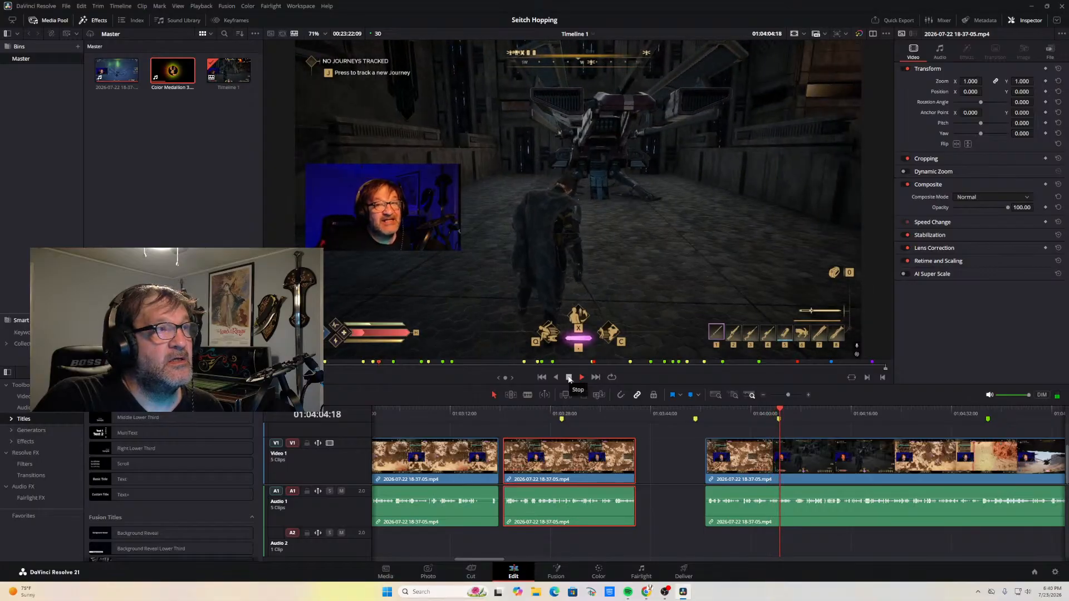
click(569, 379)
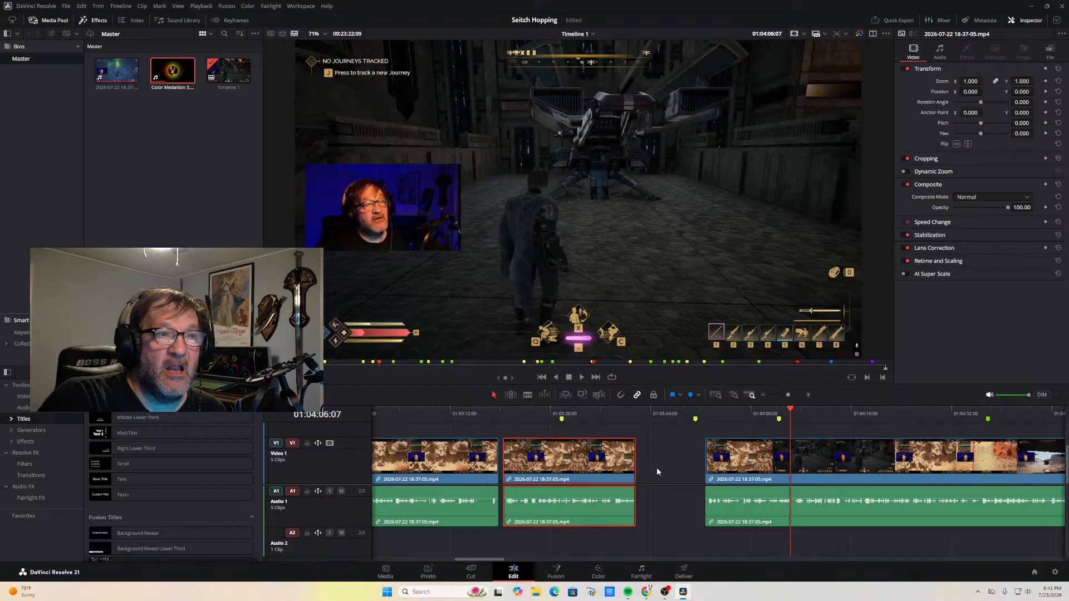
drag(790, 410, 770, 412)
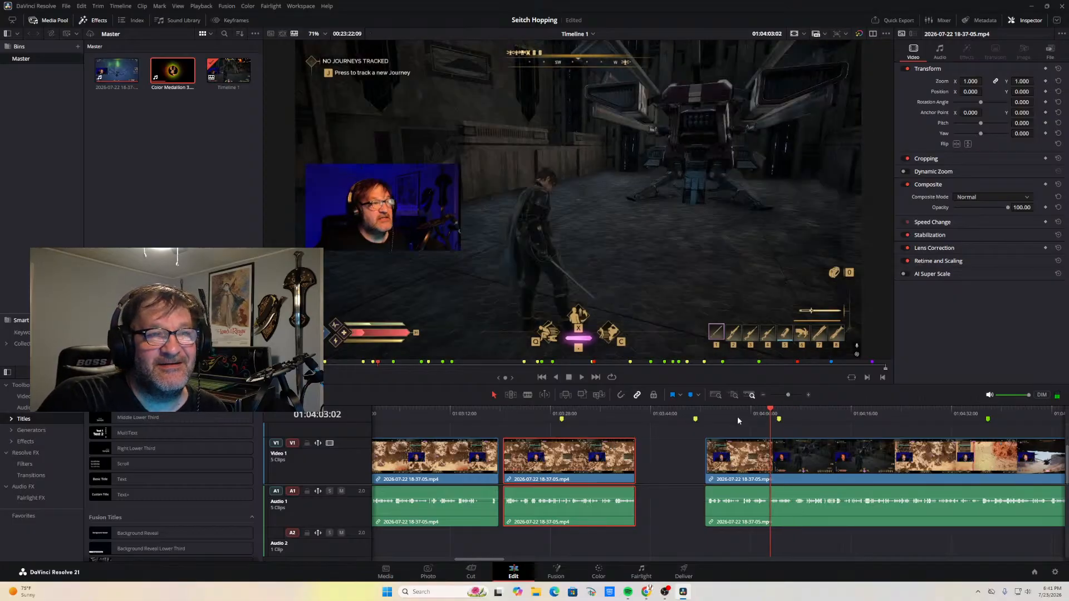
click(580, 377)
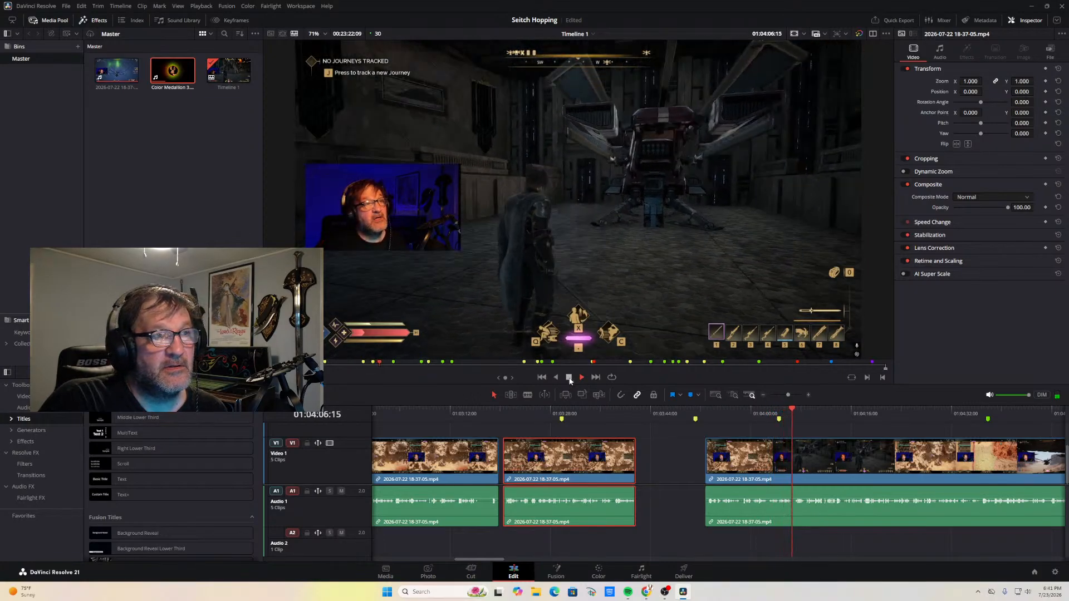
click(568, 378)
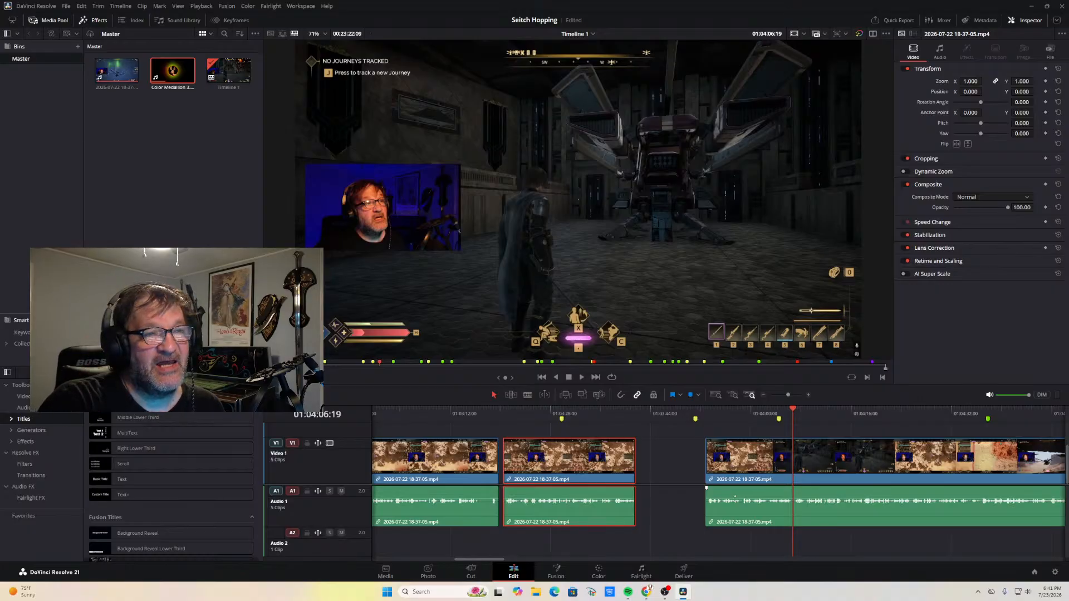
Return to the yellow marker near 01:04:04 and play the gameplay past it to find where the unwanted piece lies
click(808, 395)
click(809, 395)
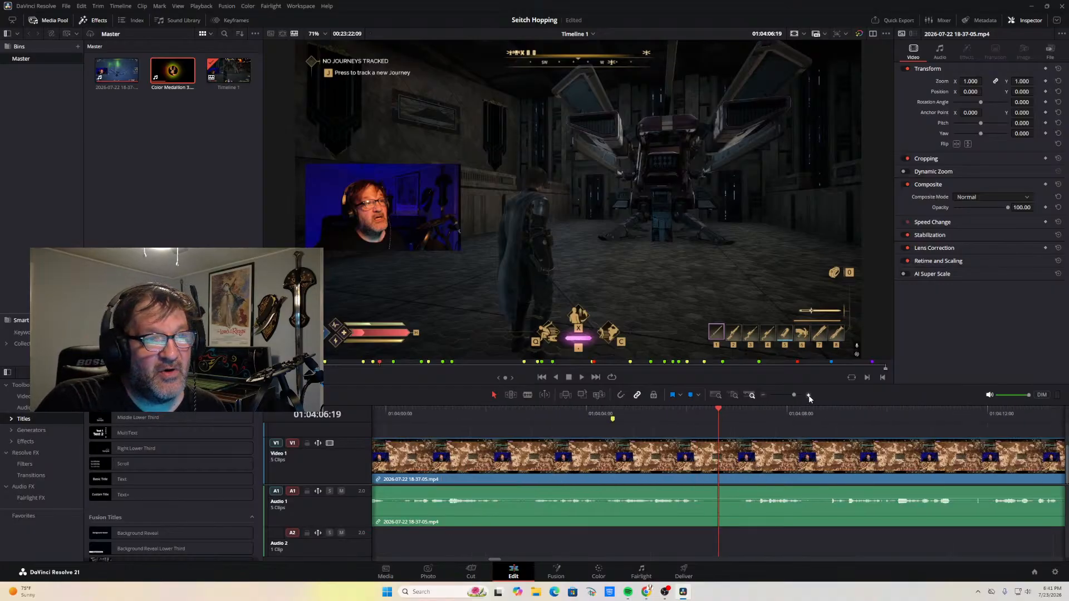
drag(717, 412, 689, 415)
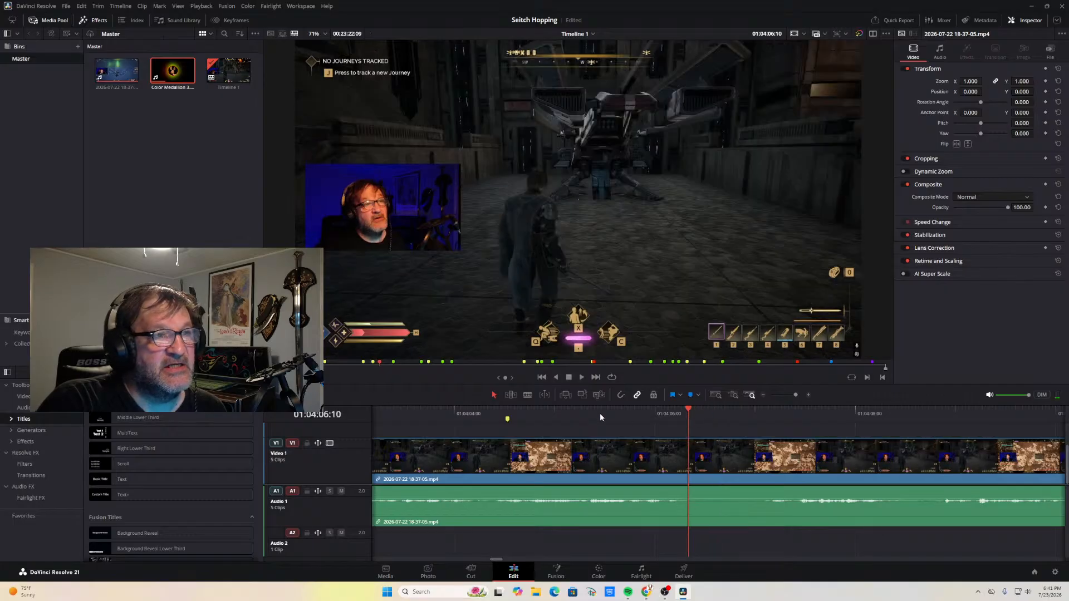
click(582, 377)
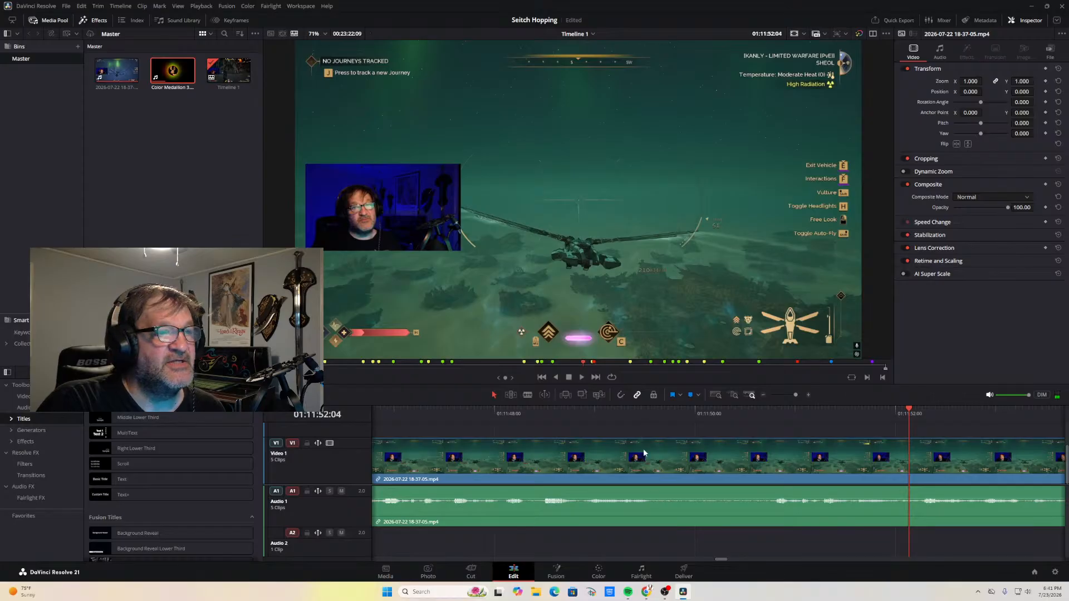
click(353, 363)
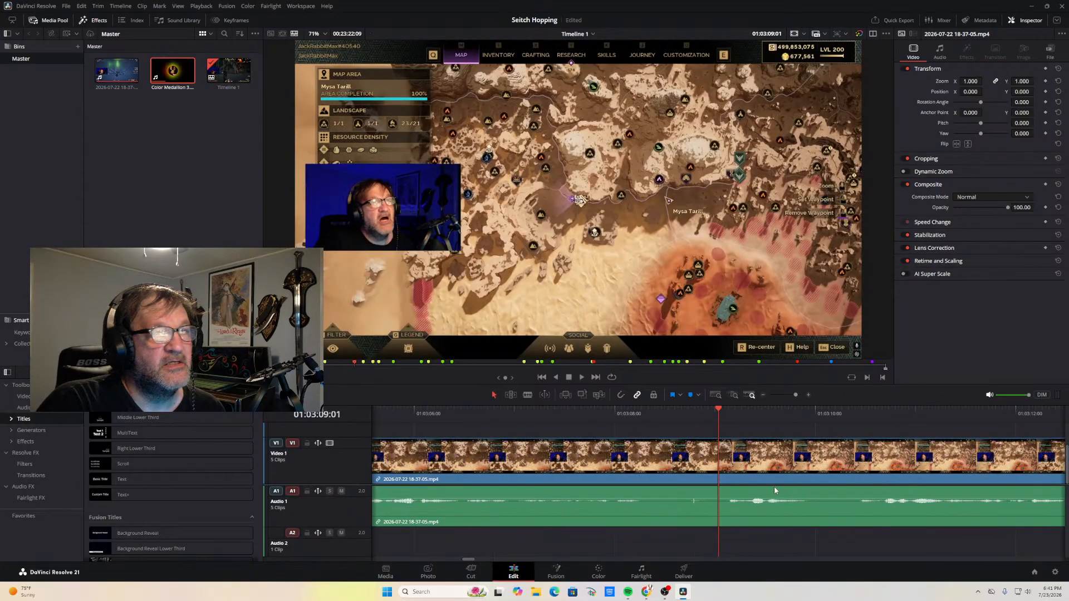
click(763, 395)
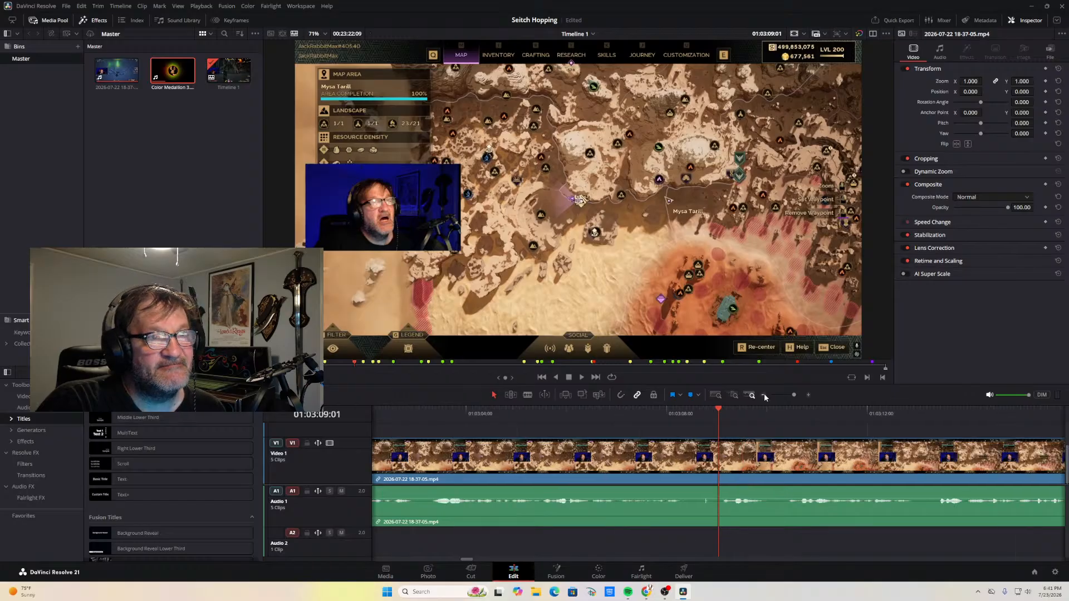
click(764, 395)
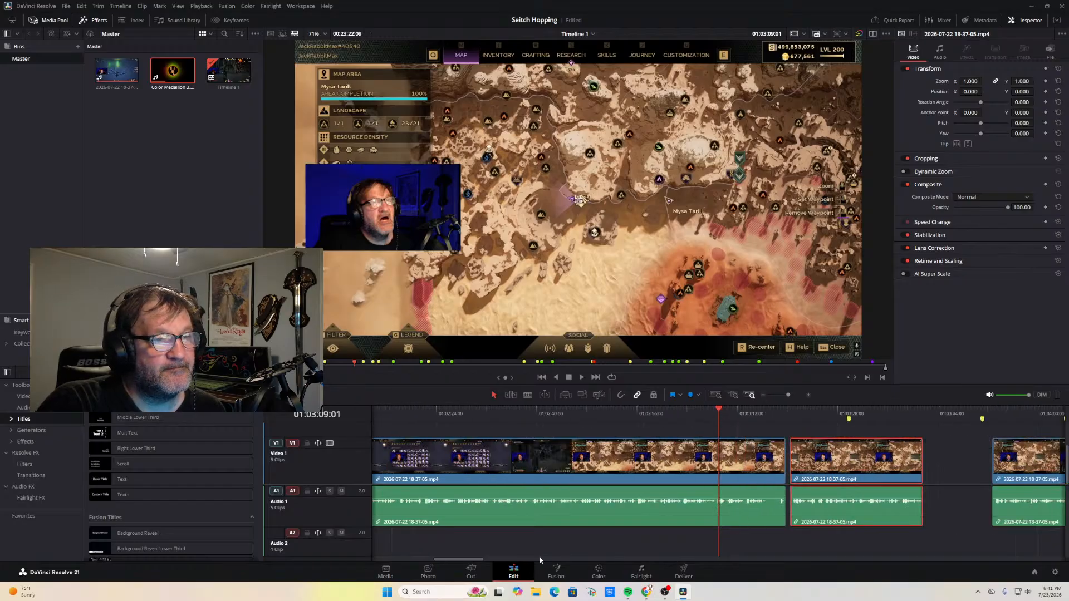
drag(471, 560, 500, 559)
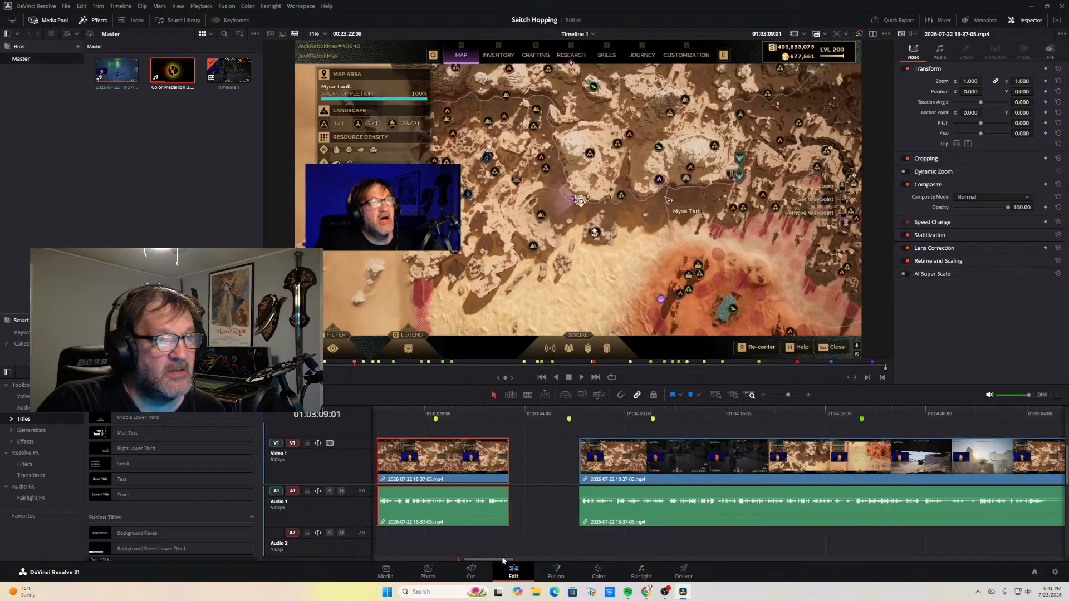
click(650, 415)
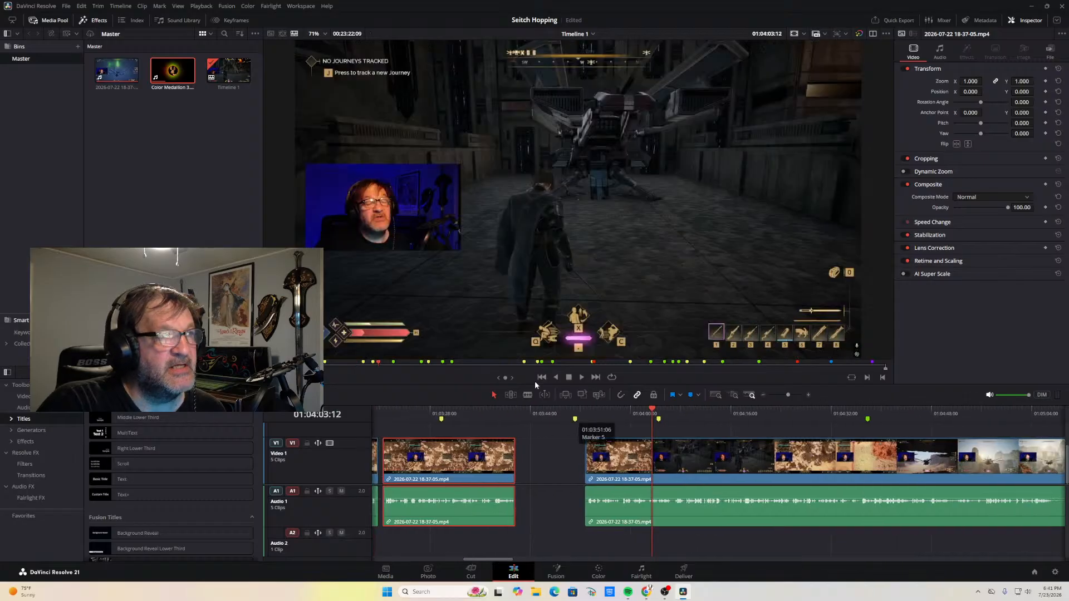
click(581, 378)
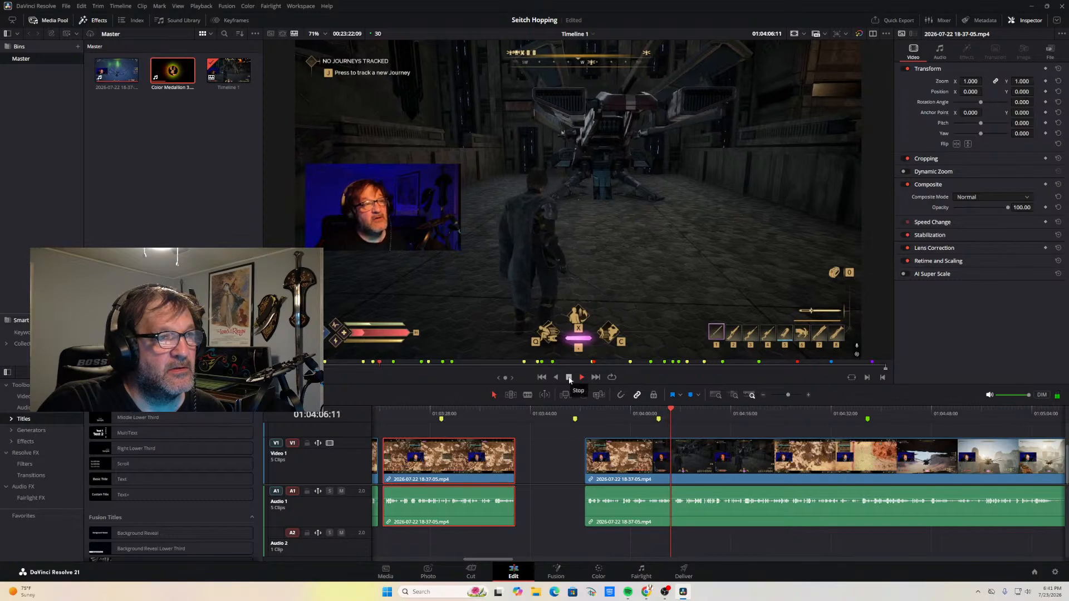
click(569, 378)
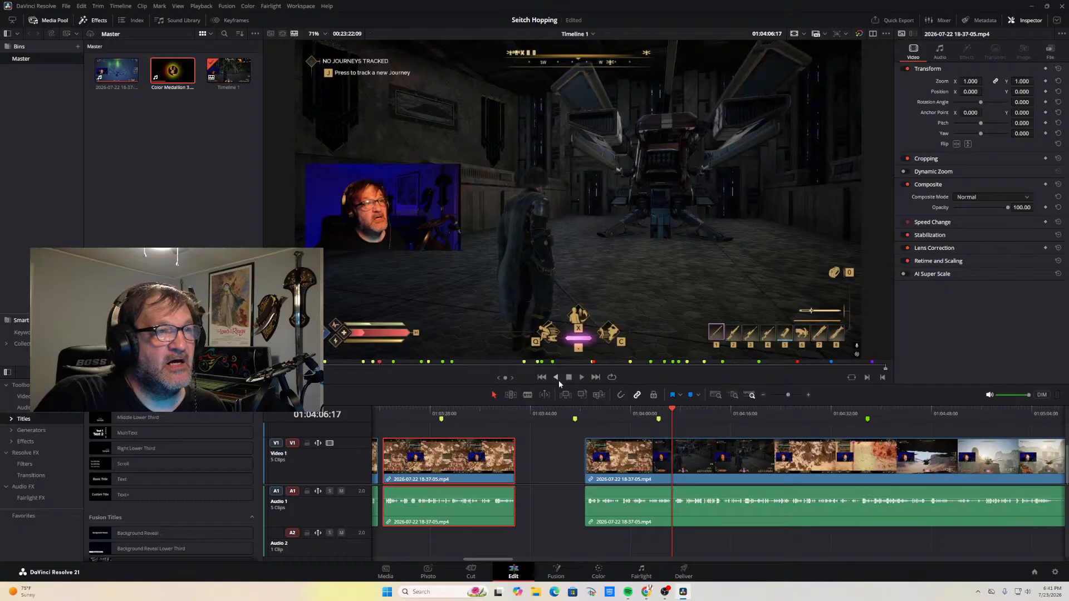
Play the footage back and forth around the marker and stop at 01:04:04:15, where the unwanted piece starts
click(581, 377)
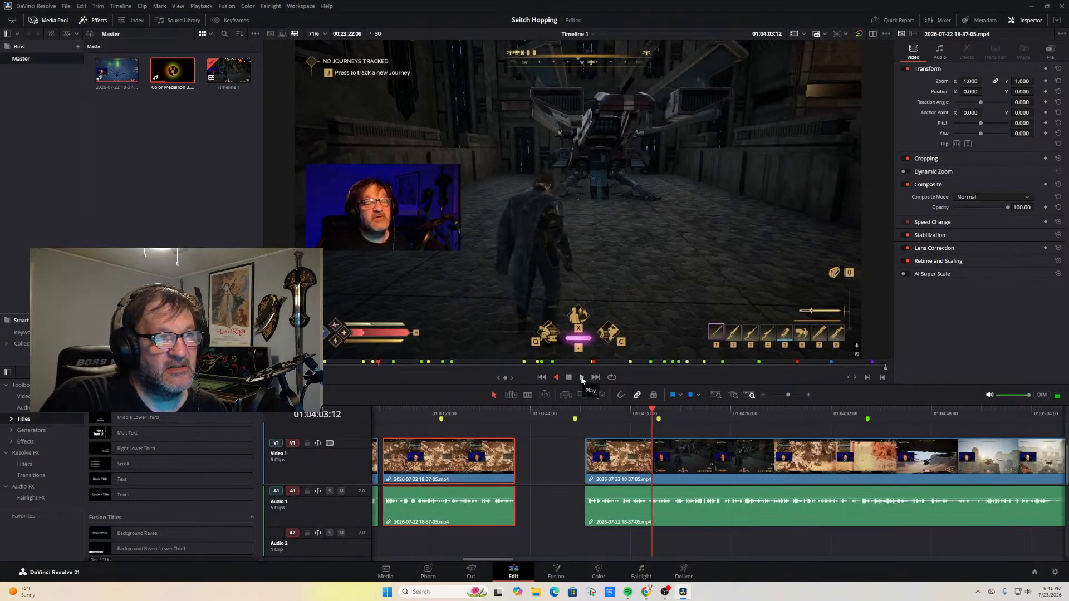
click(582, 378)
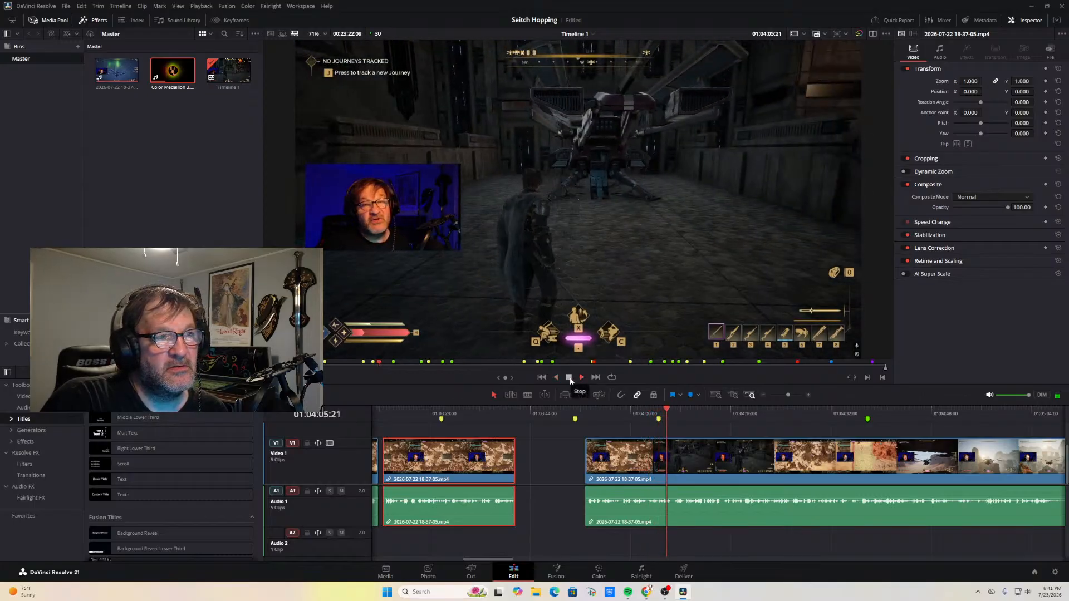
click(569, 378)
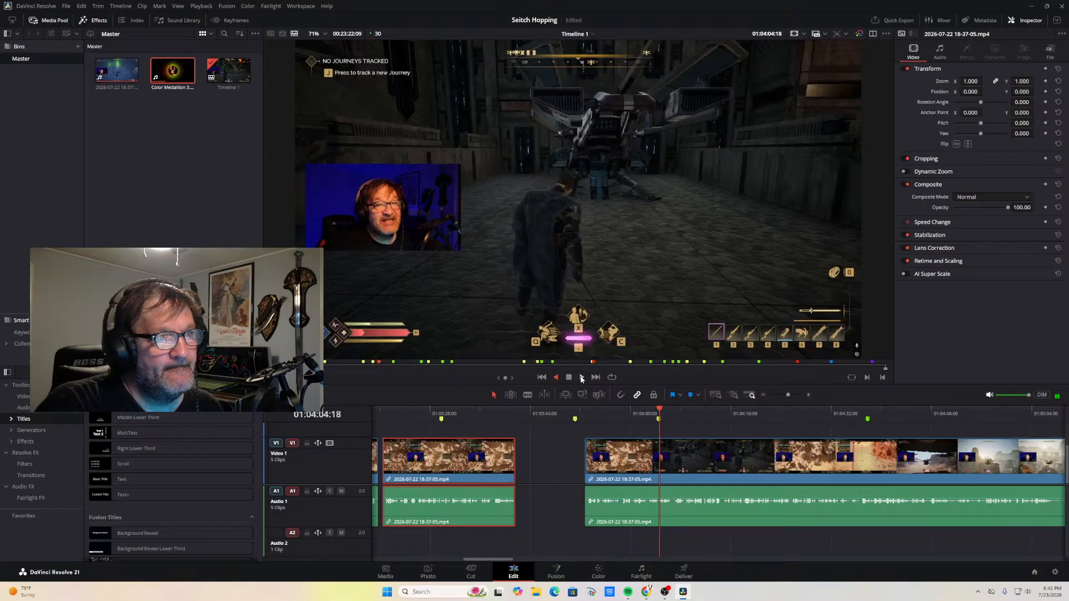
click(568, 377)
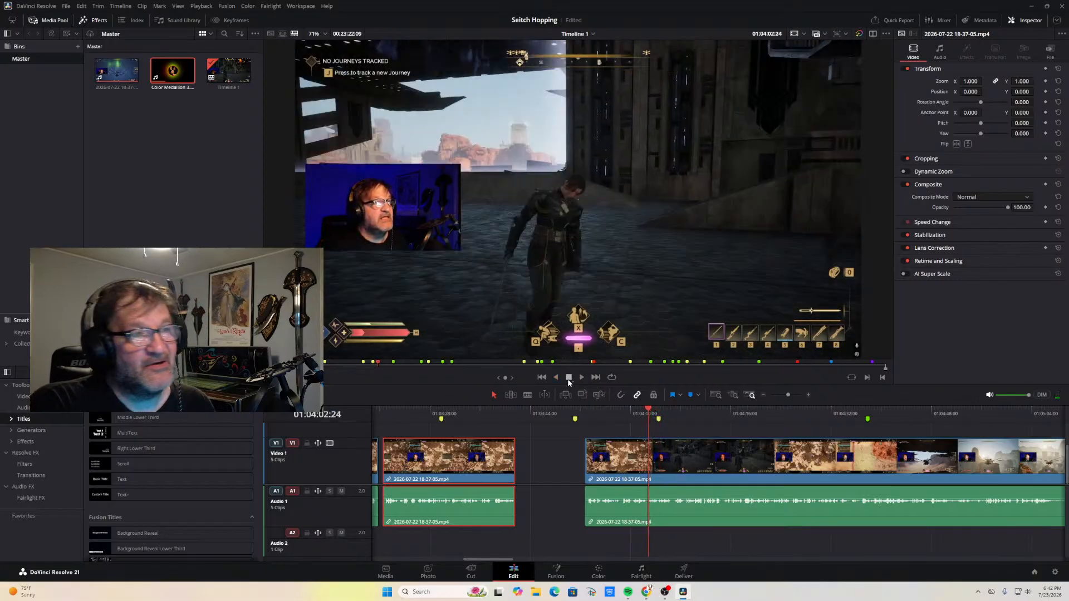
click(581, 378)
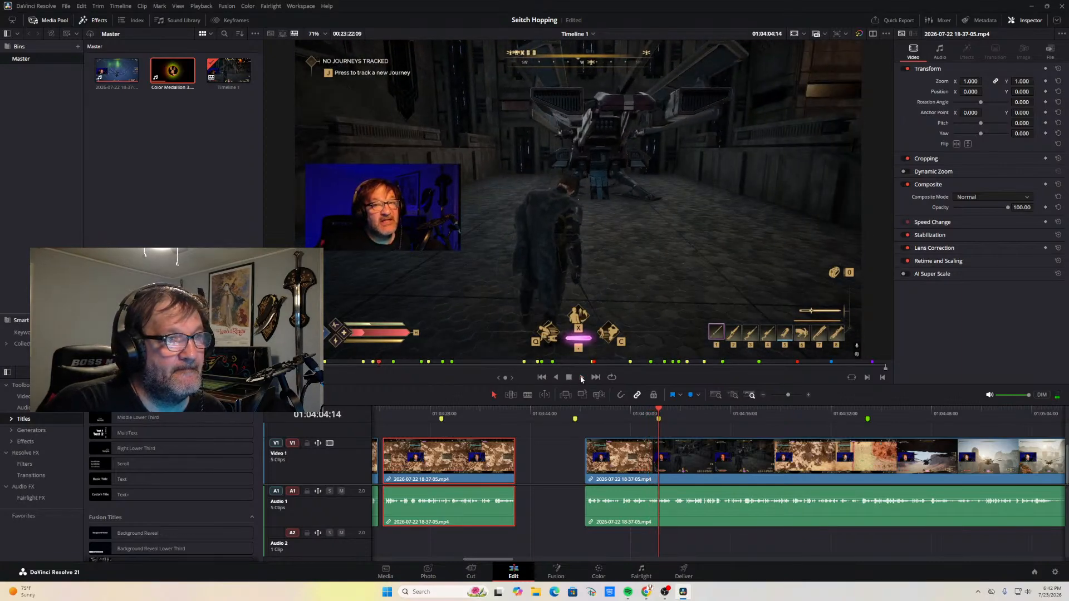
click(581, 377)
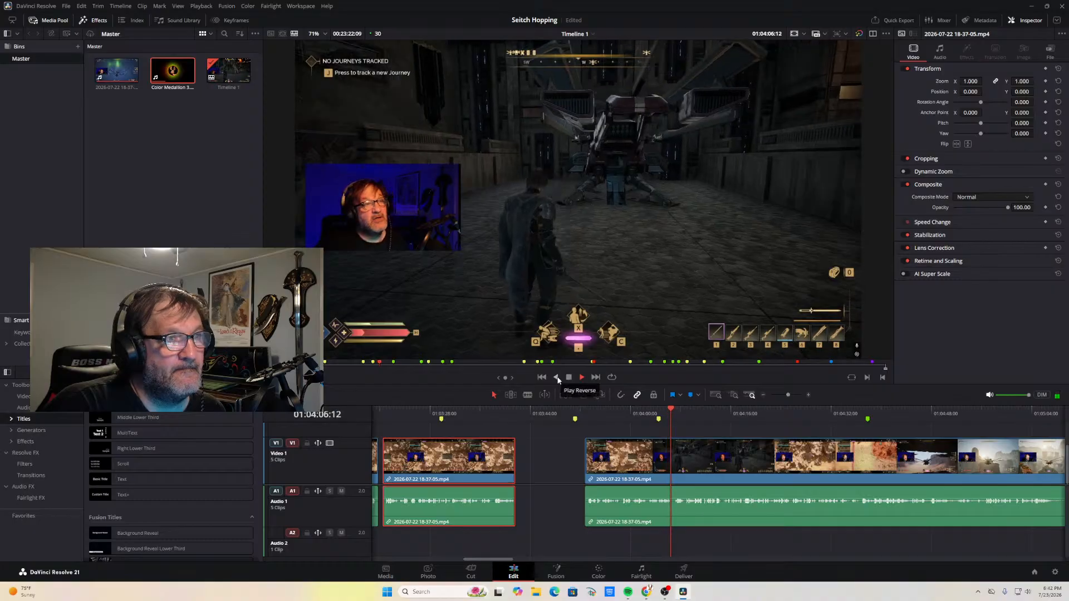
click(556, 377)
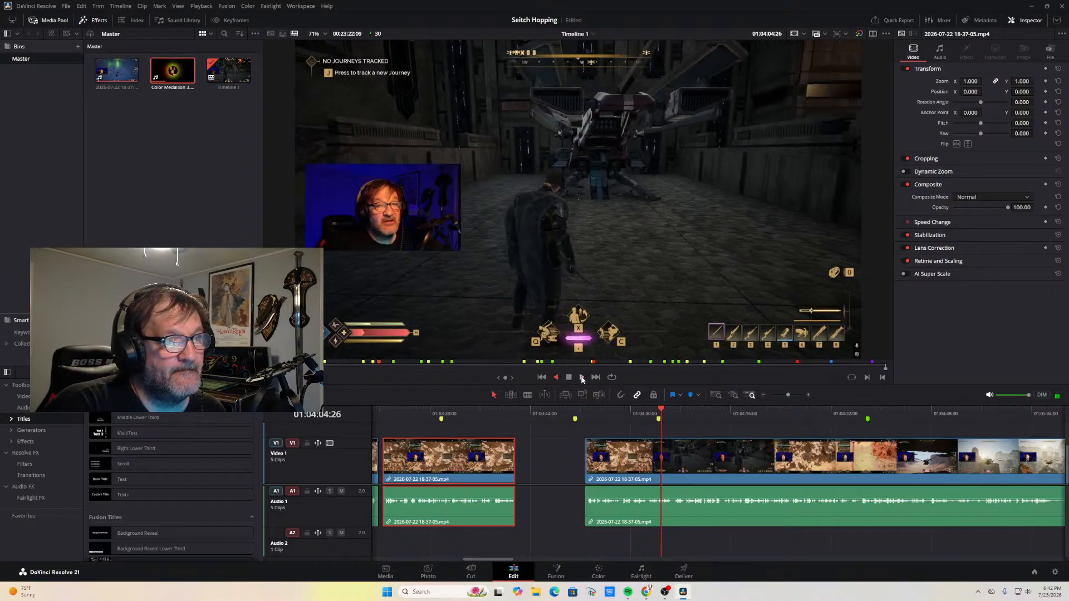
click(582, 378)
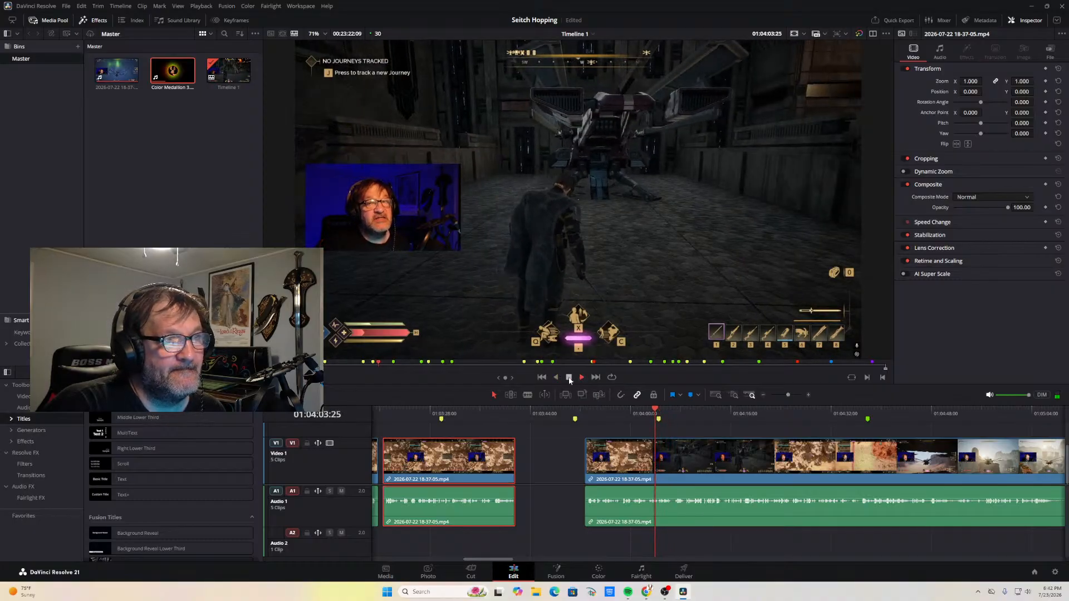
click(569, 380)
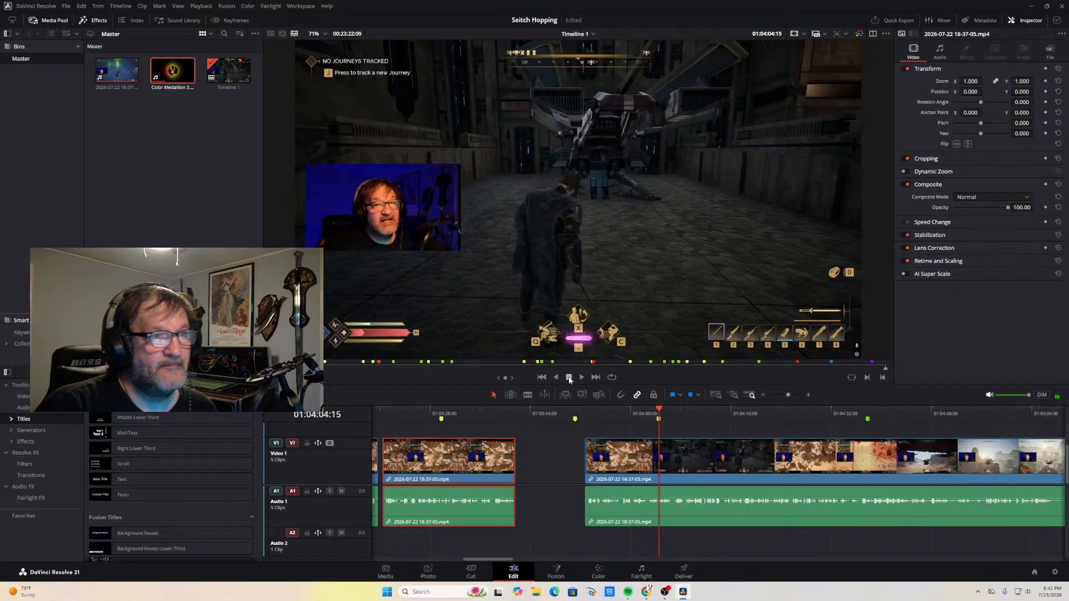
Cut the gameplay segment at 01:04:04:15 and again at 01:04:05:07 to isolate the unwanted piece
click(810, 394)
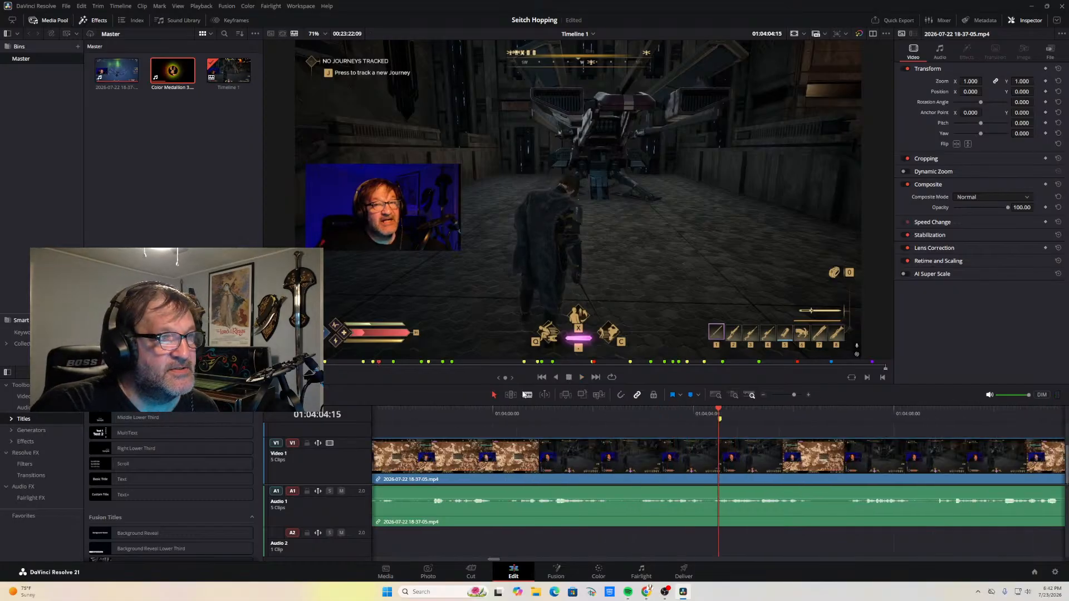
click(527, 394)
click(719, 459)
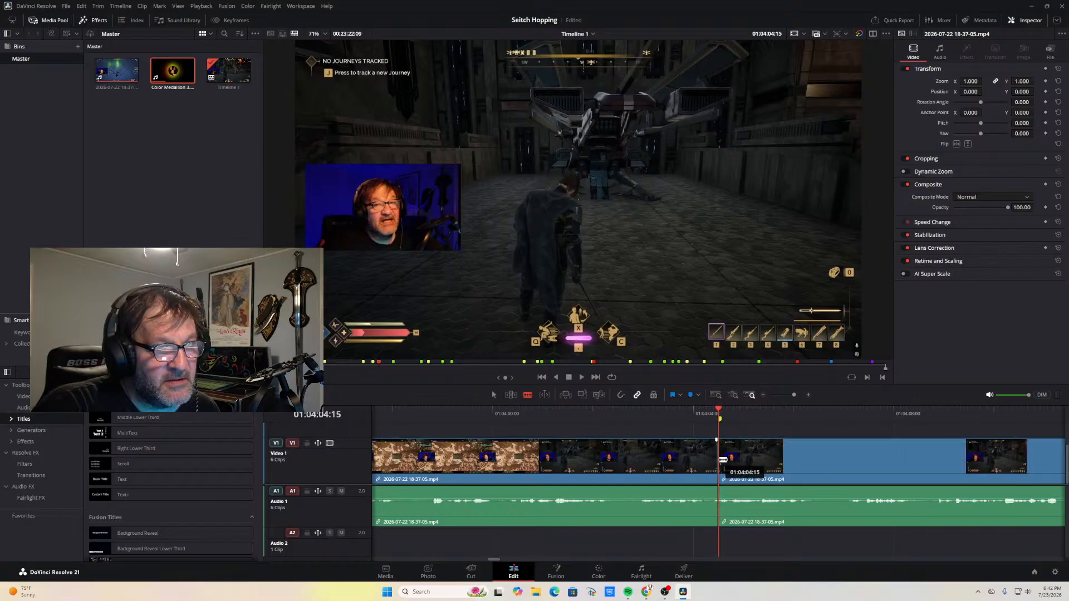
click(582, 376)
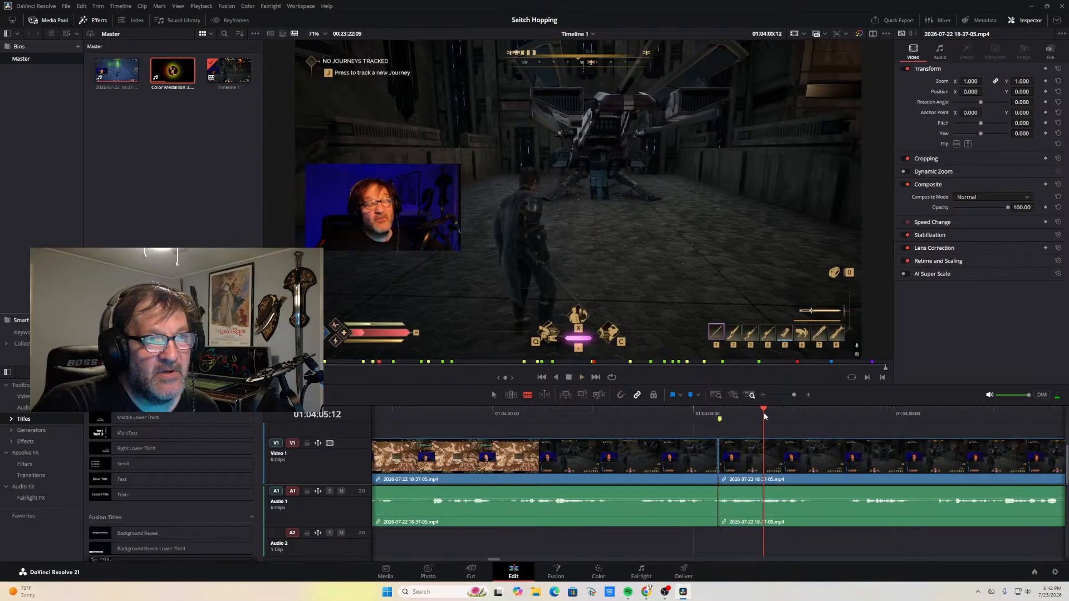
drag(763, 411, 756, 412)
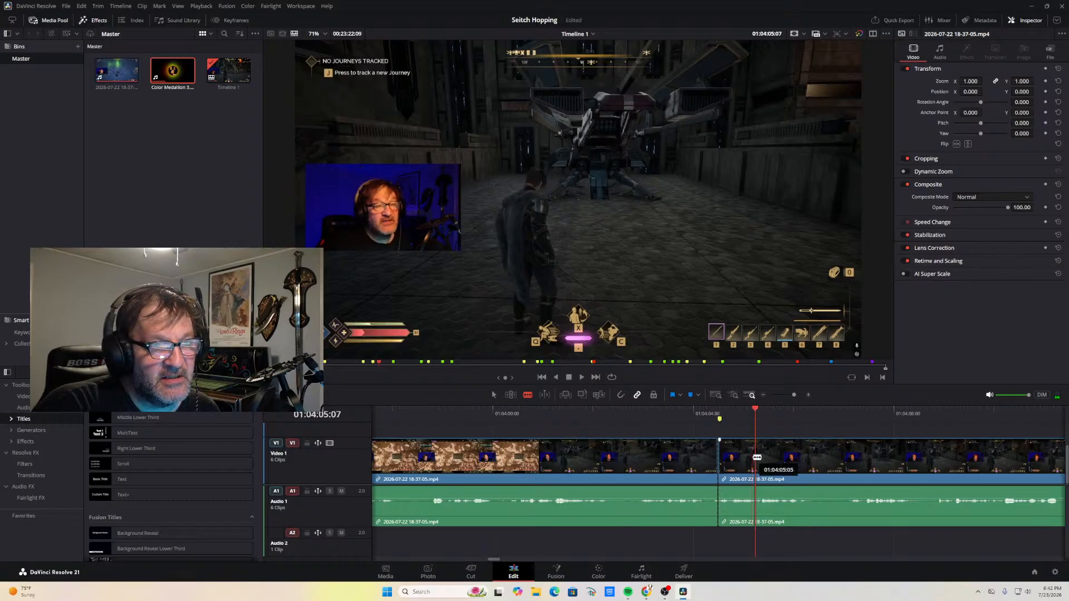
key(ctrl+b)
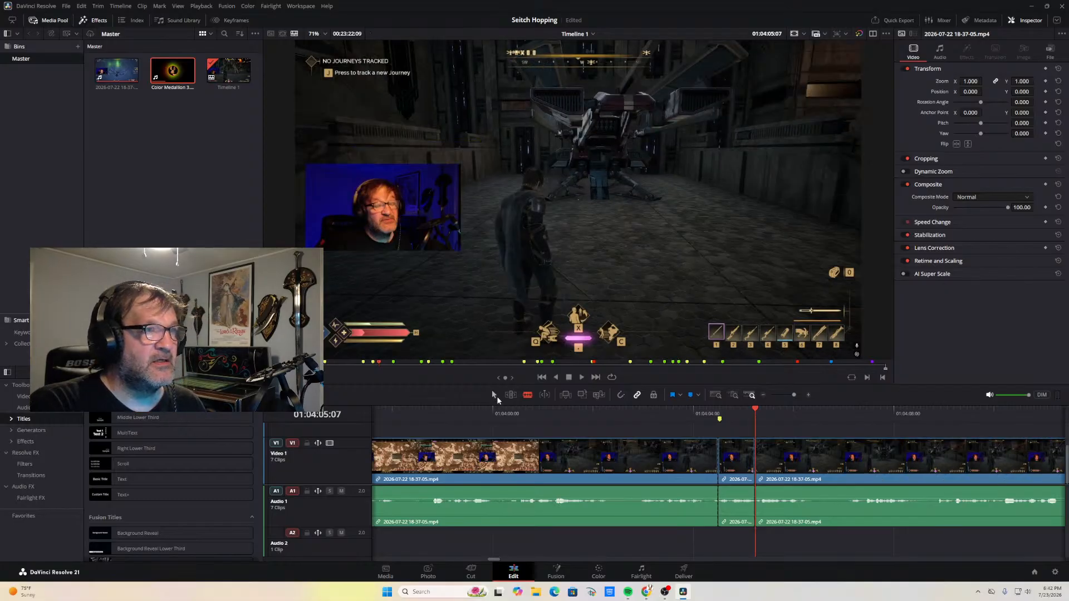
Delete the short piece between the two cuts and shift the preceding segment later to close the gap at 01:04:05:07
click(745, 456)
key(BackSpace)
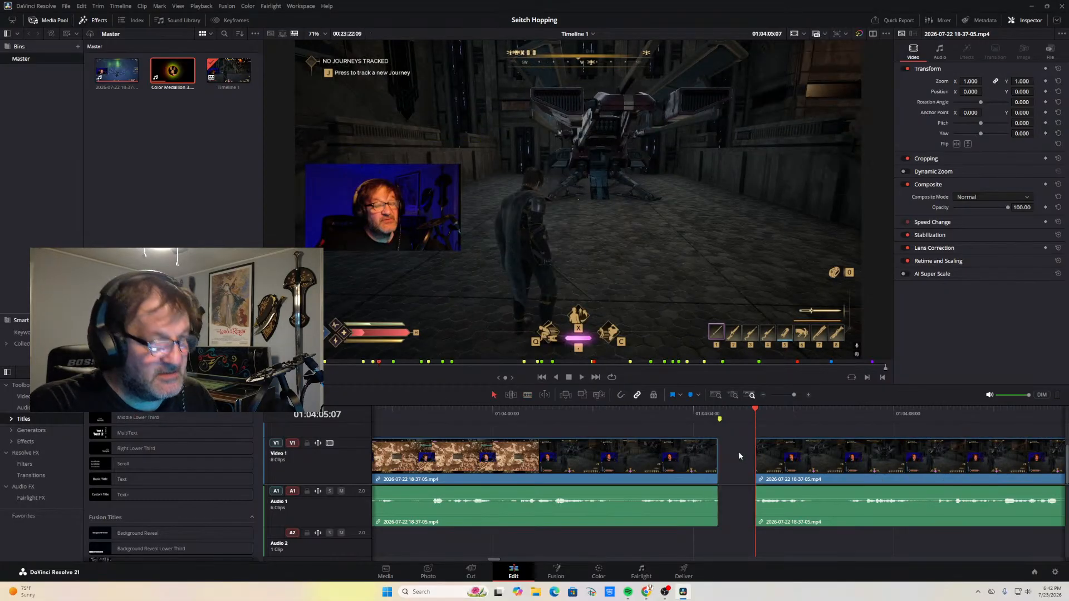
drag(599, 453, 636, 453)
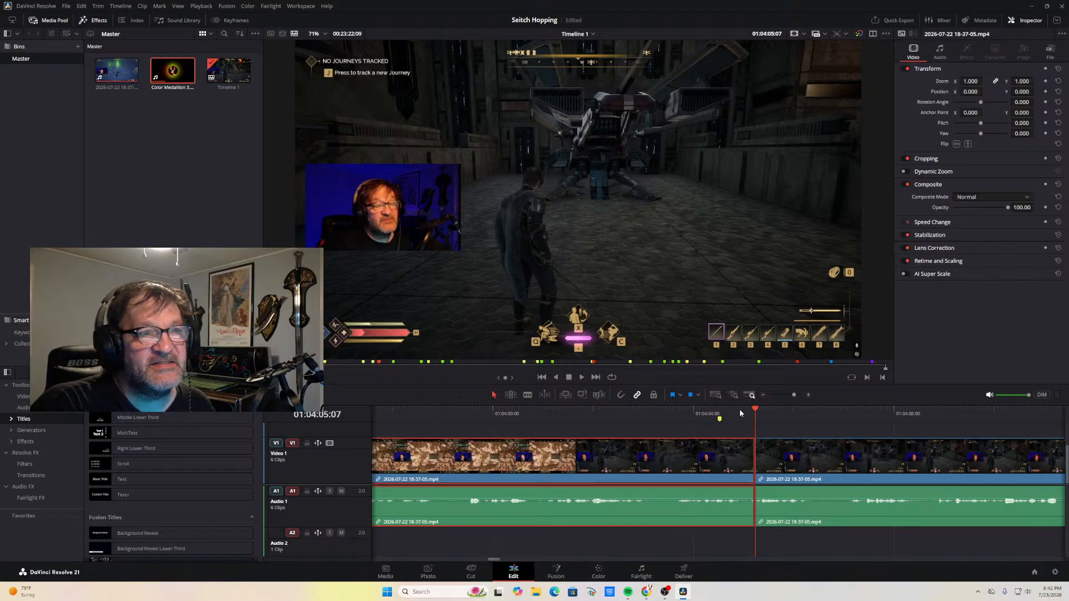
Play twice across the closed cut near 01:04:05 to check how the joined segments flow together
click(680, 413)
click(581, 377)
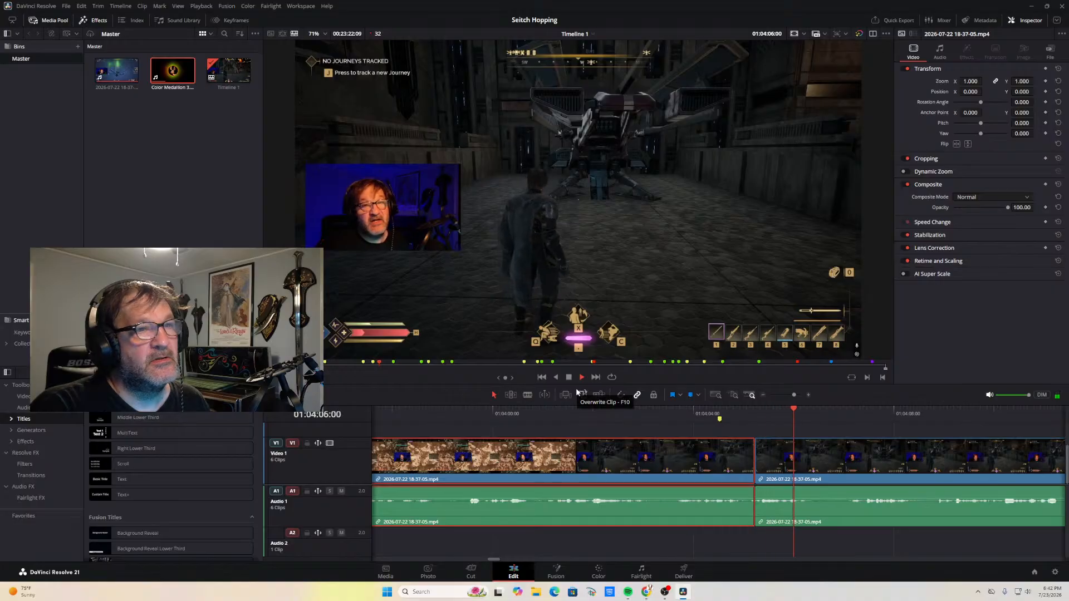
click(569, 378)
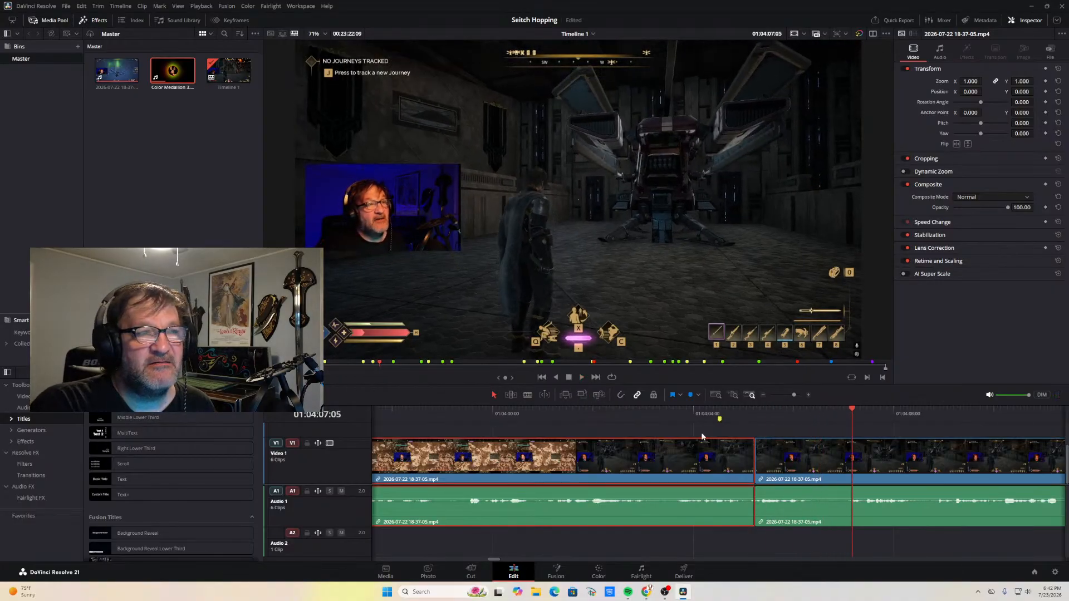
drag(853, 411, 614, 420)
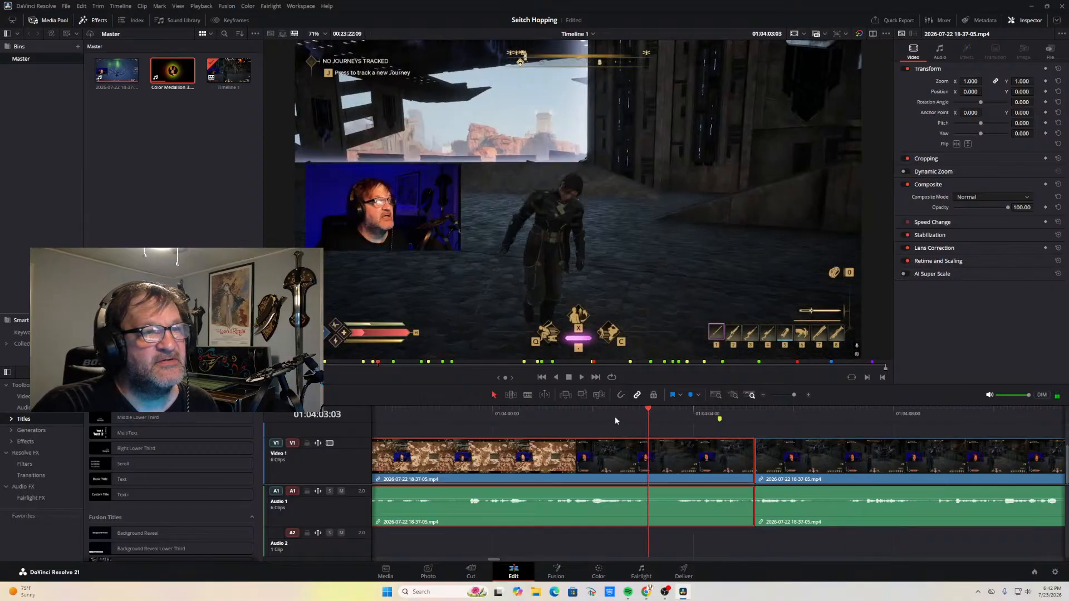
click(580, 377)
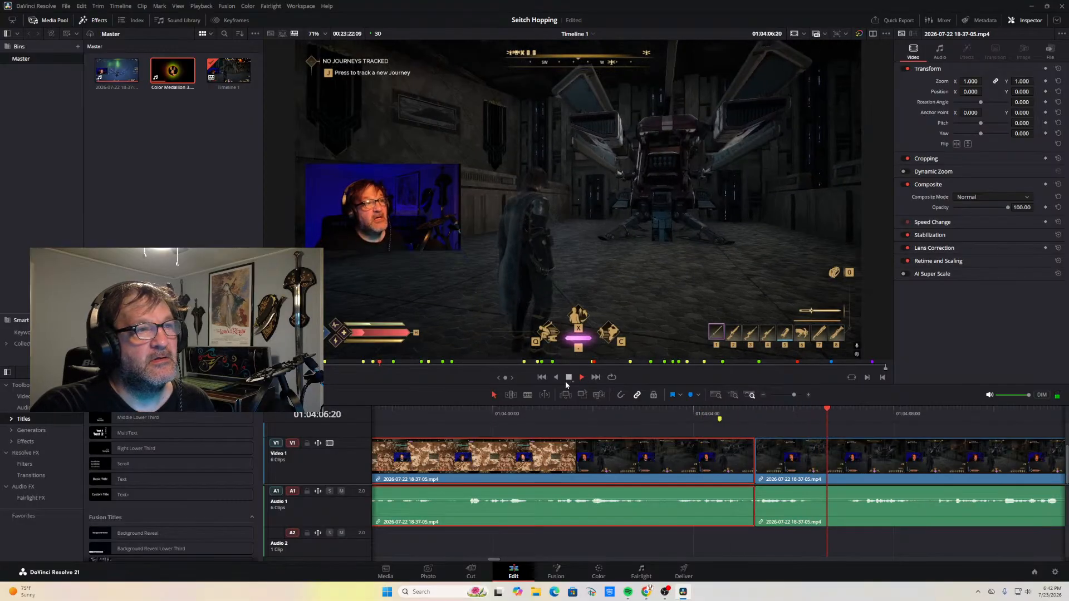
key(space)
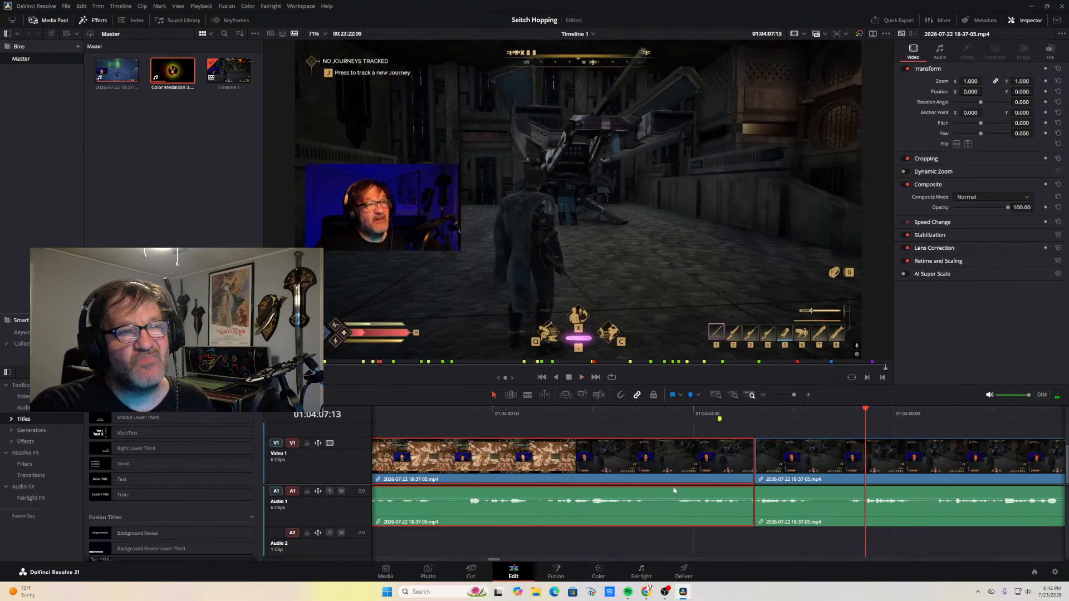
Shift the segment before the 01:04:05 cut earlier to leave a gap of about 11 seconds before the following clip
click(763, 394)
drag(678, 472, 611, 468)
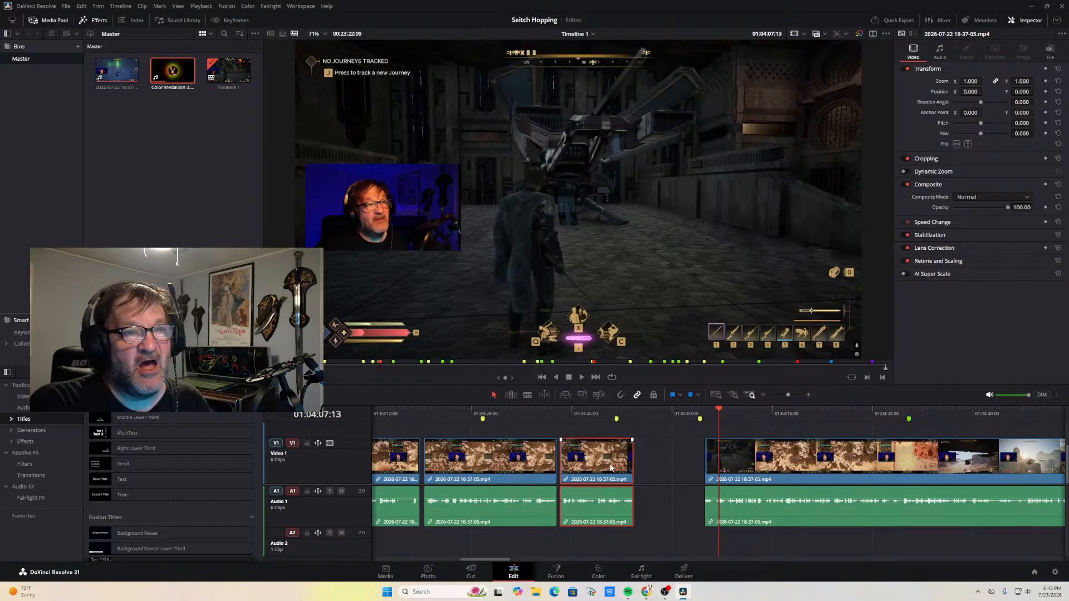
Play the gameplay segment after the gap from 01:04:07 to about 01:04:54 to review its content
click(578, 377)
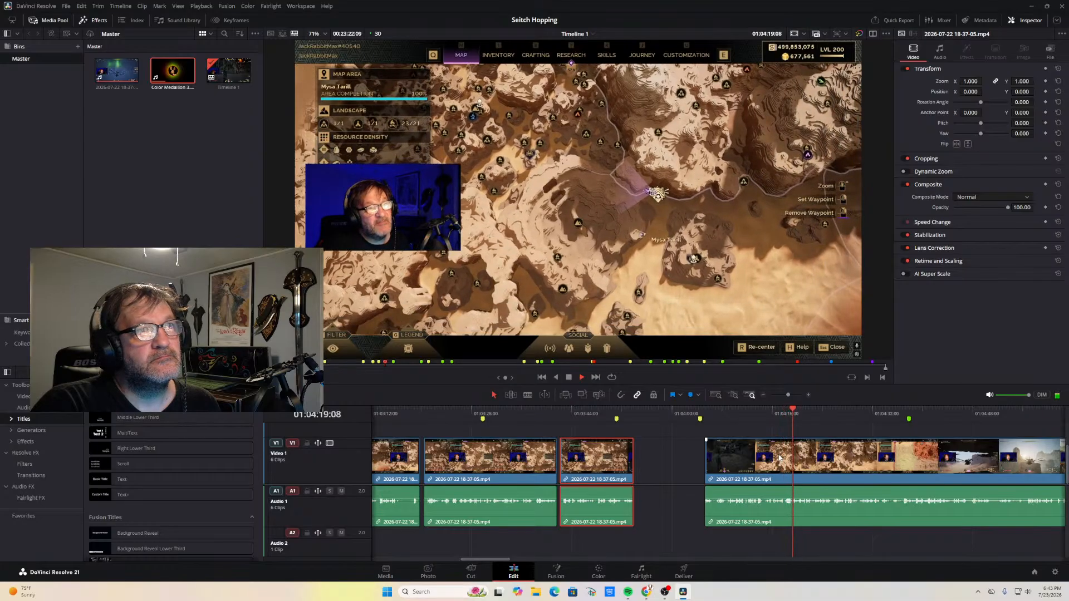
click(570, 379)
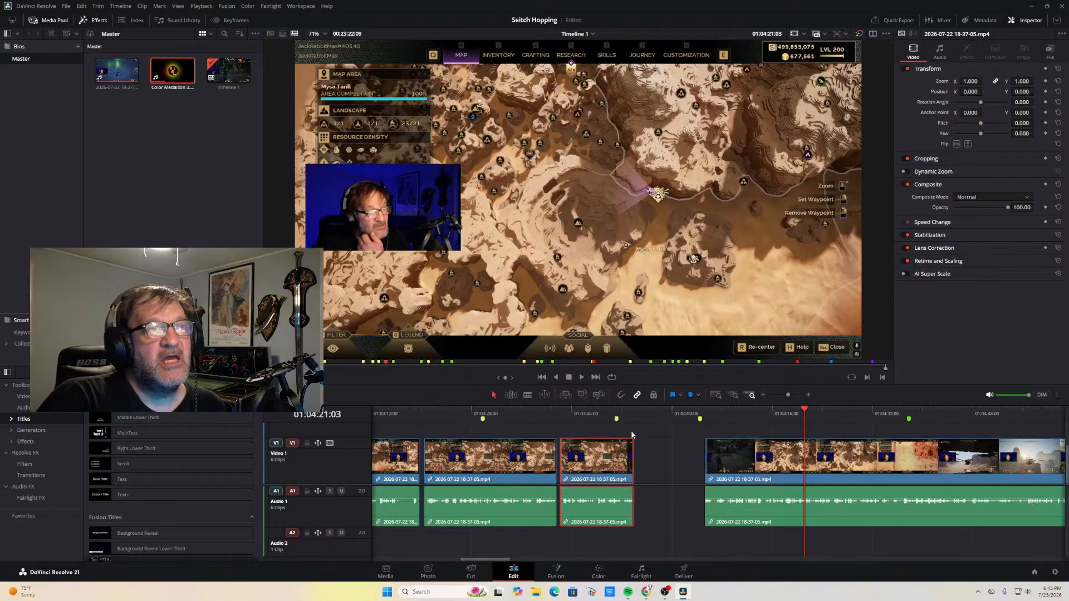
click(581, 378)
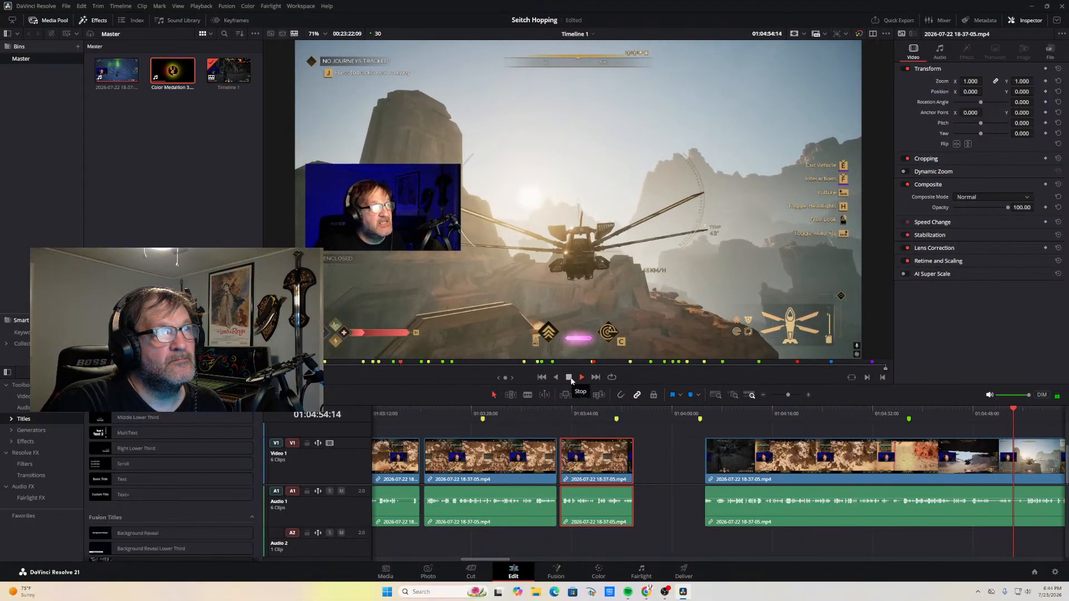
click(568, 378)
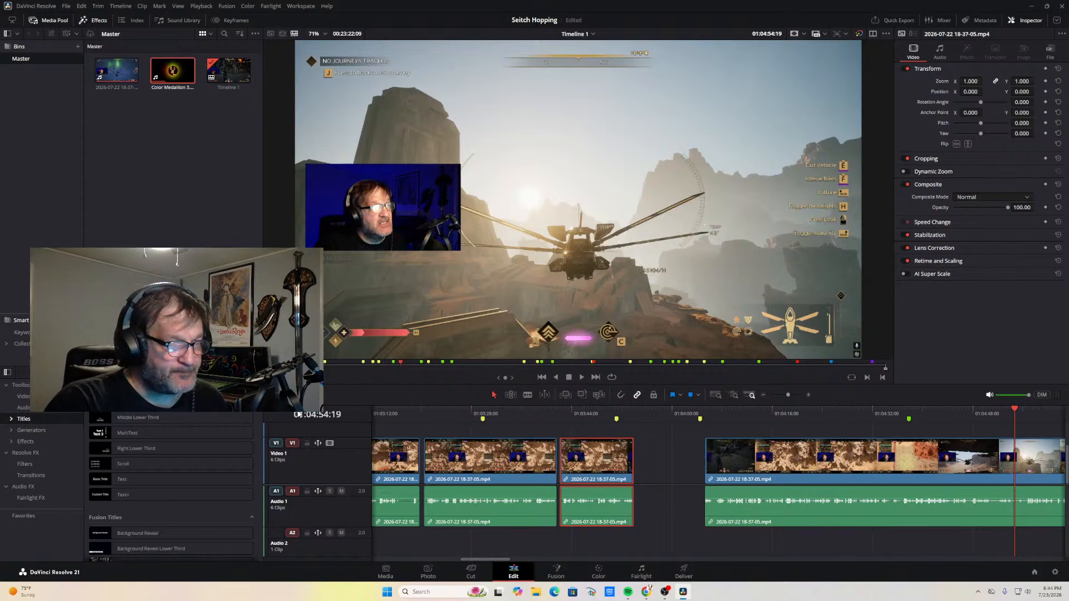
Replay the segment from the marker at 01:04:37:22 to about 01:04:54 to look for the unwanted part
drag(485, 559, 505, 559)
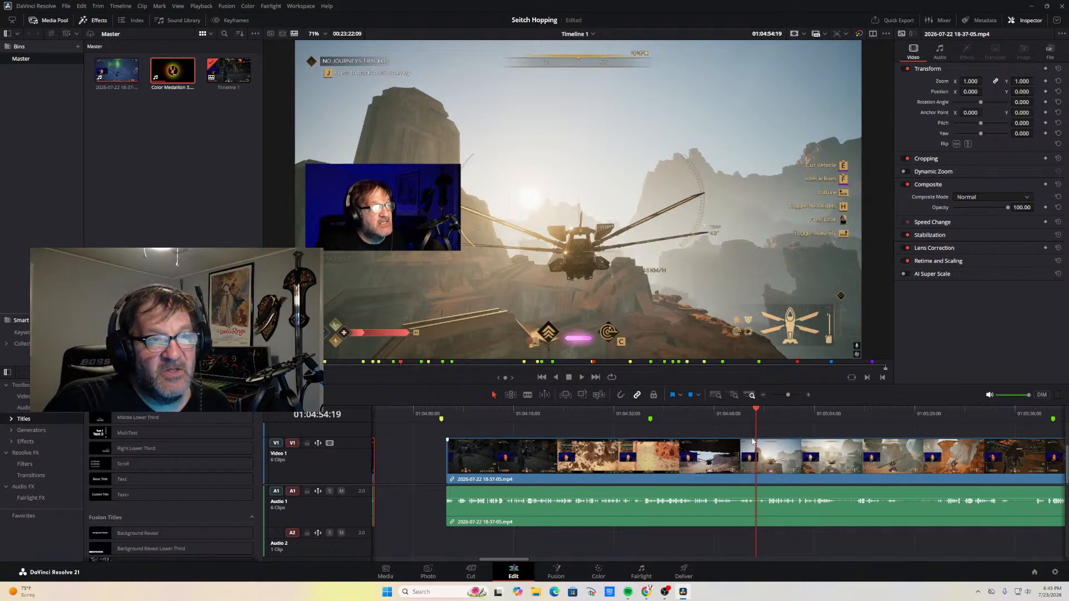
drag(755, 415, 650, 415)
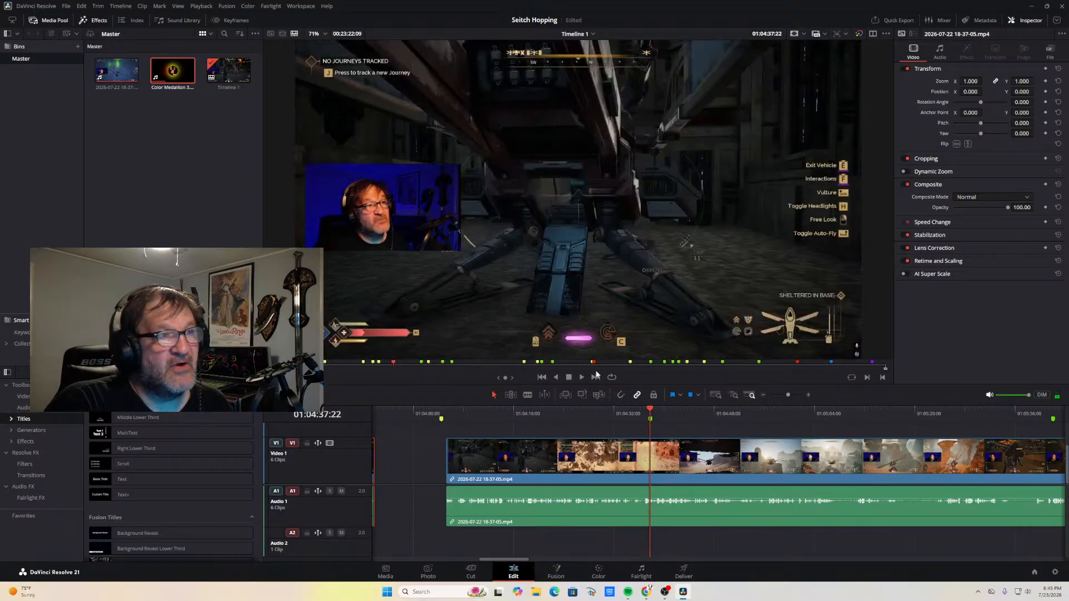
click(580, 378)
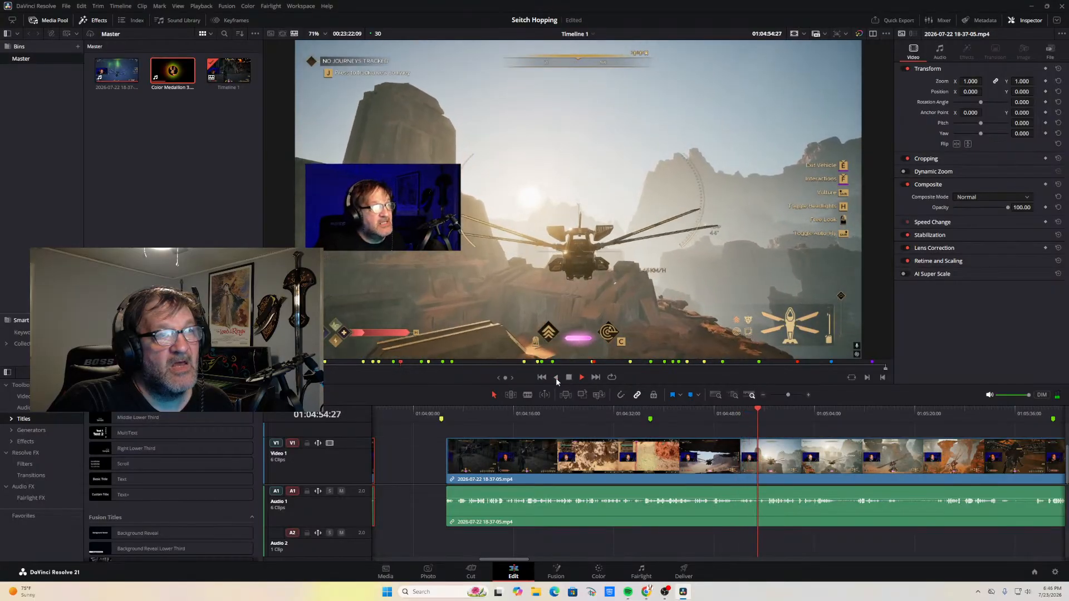
Locate the cut point by replaying around 01:04:50 in both directions, and split the gameplay clip near 01:04:49:14
key(j)
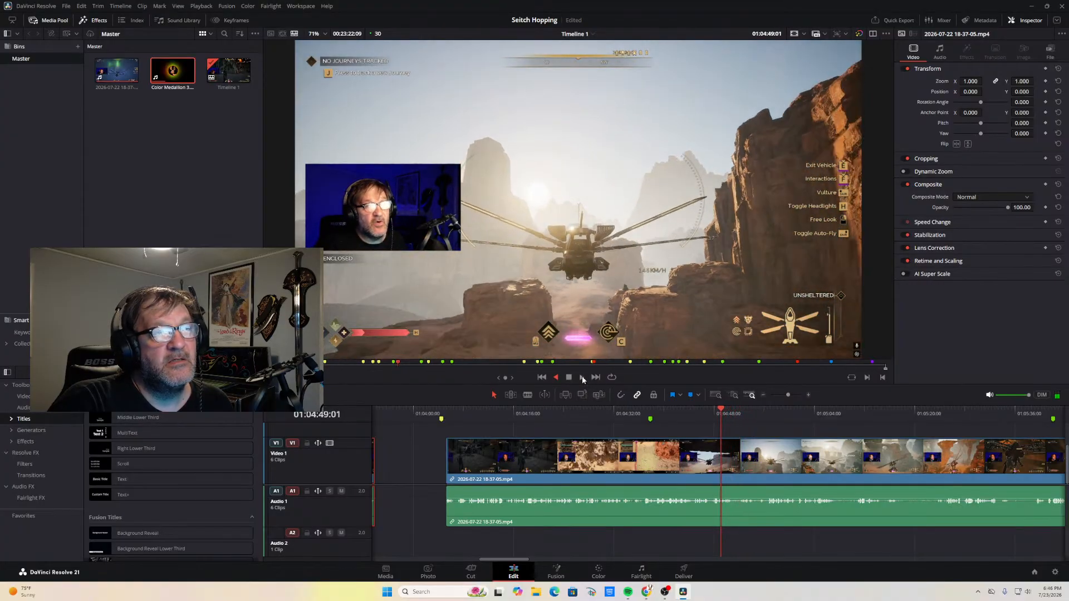
click(582, 377)
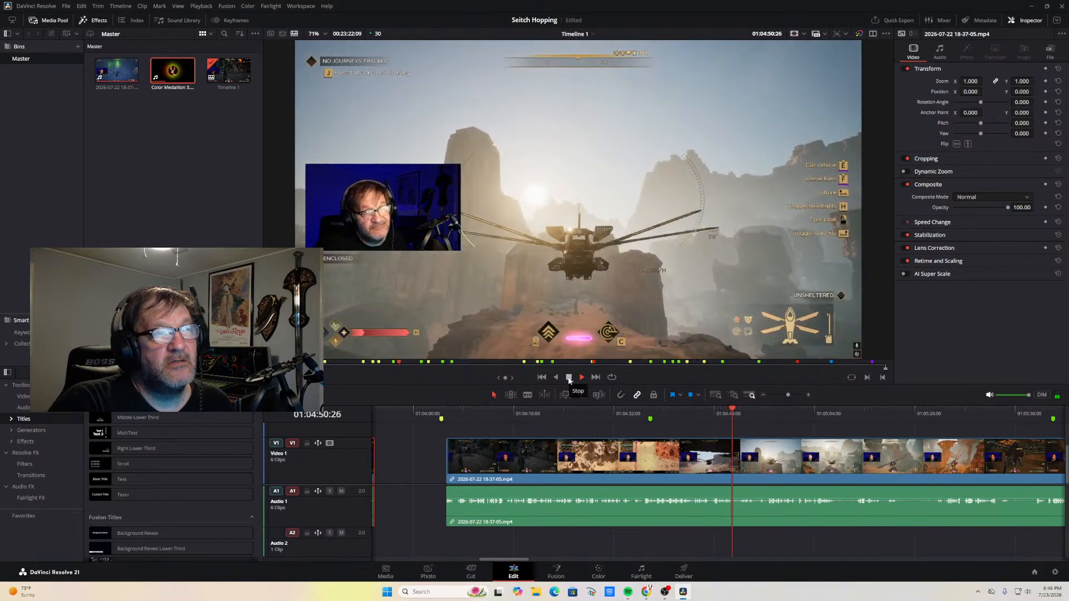
key(j)
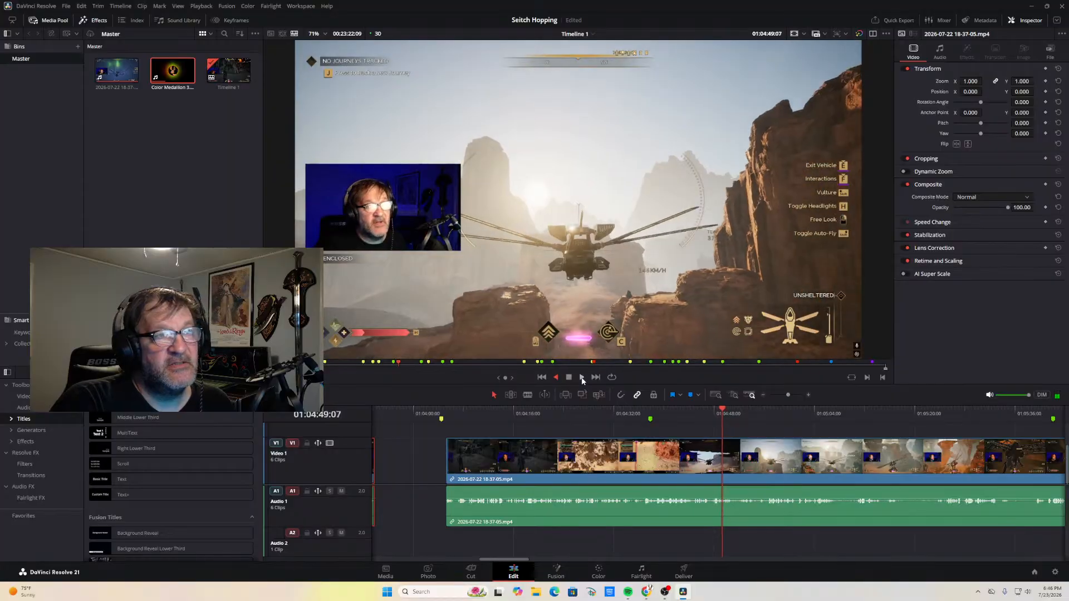
click(582, 378)
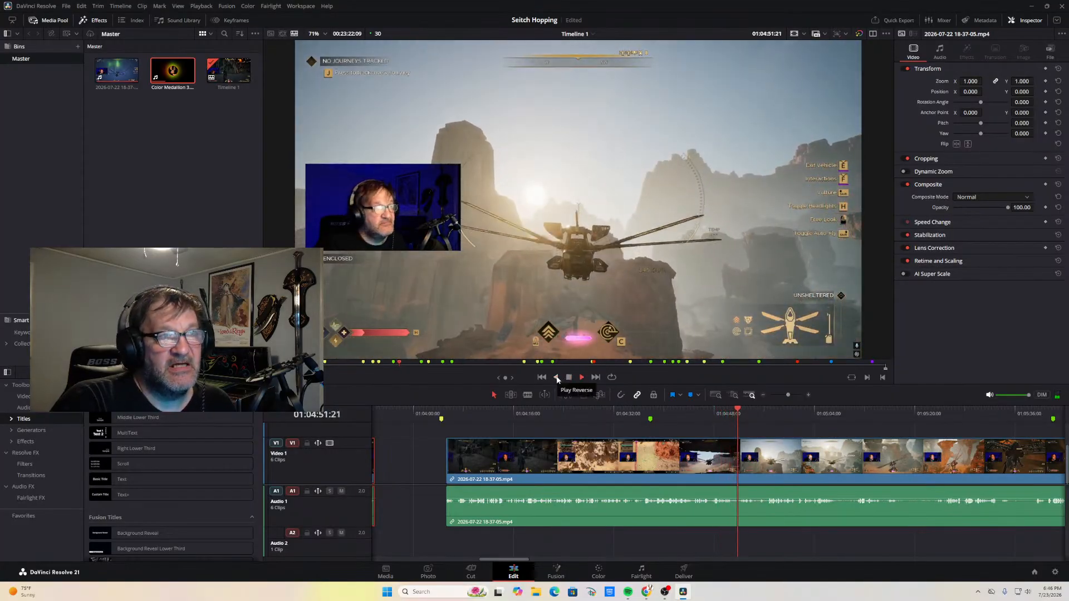
click(556, 378)
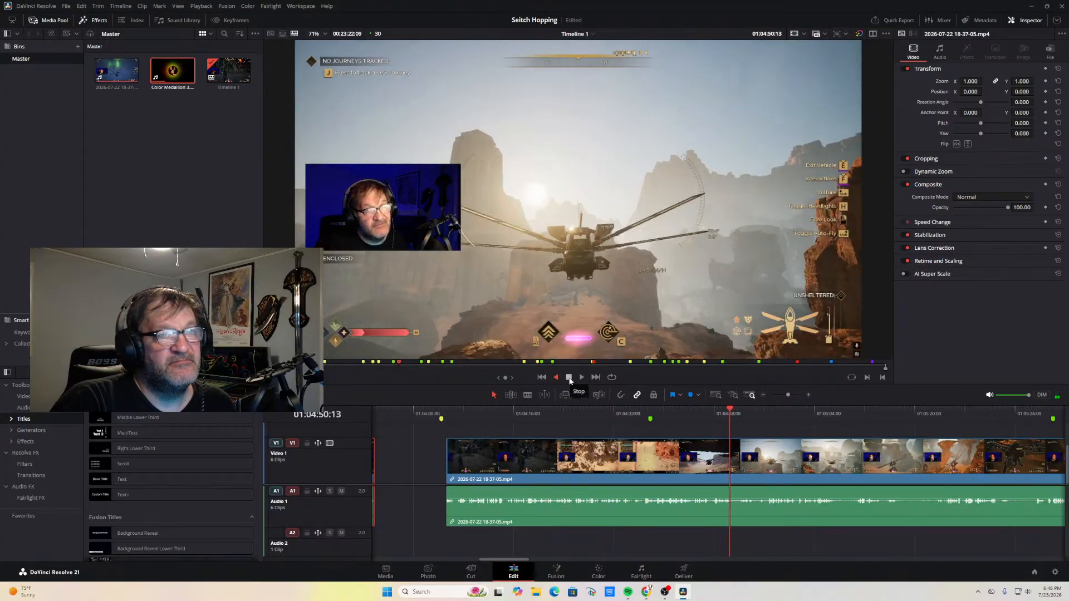
click(569, 378)
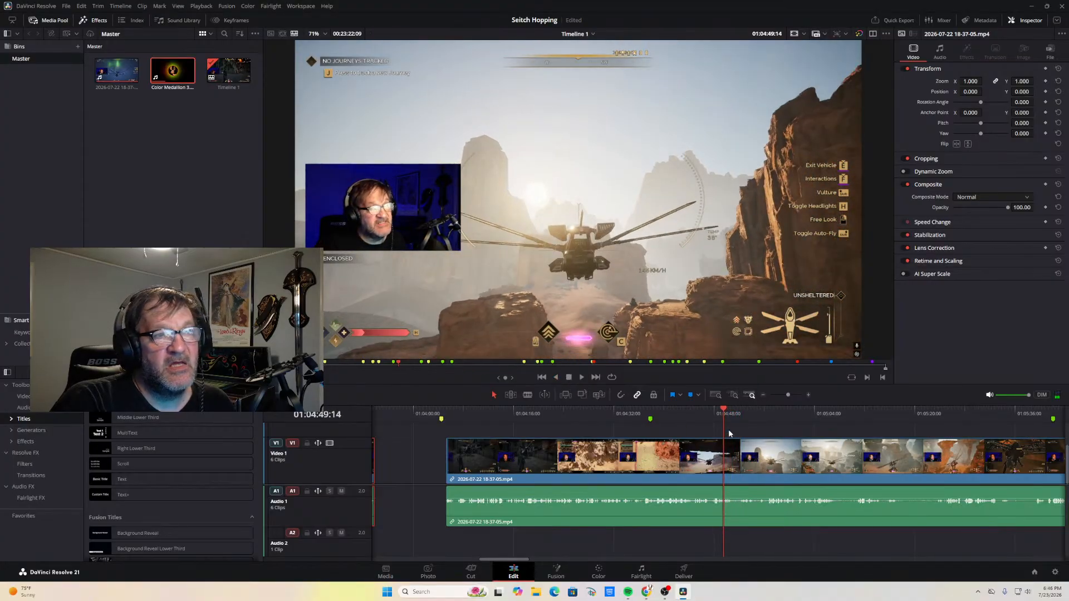
click(527, 395)
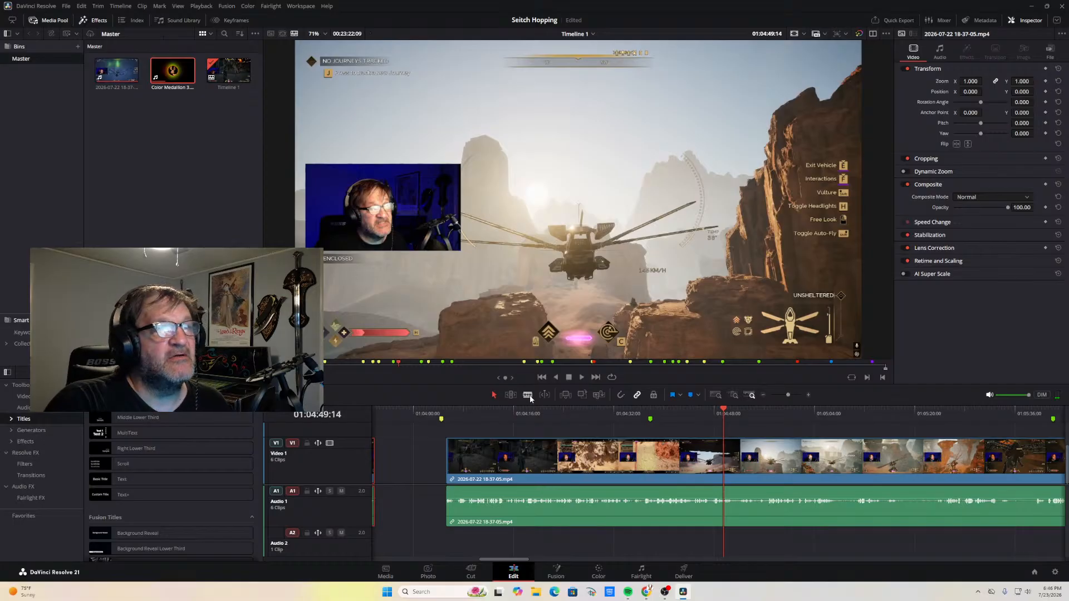
click(728, 466)
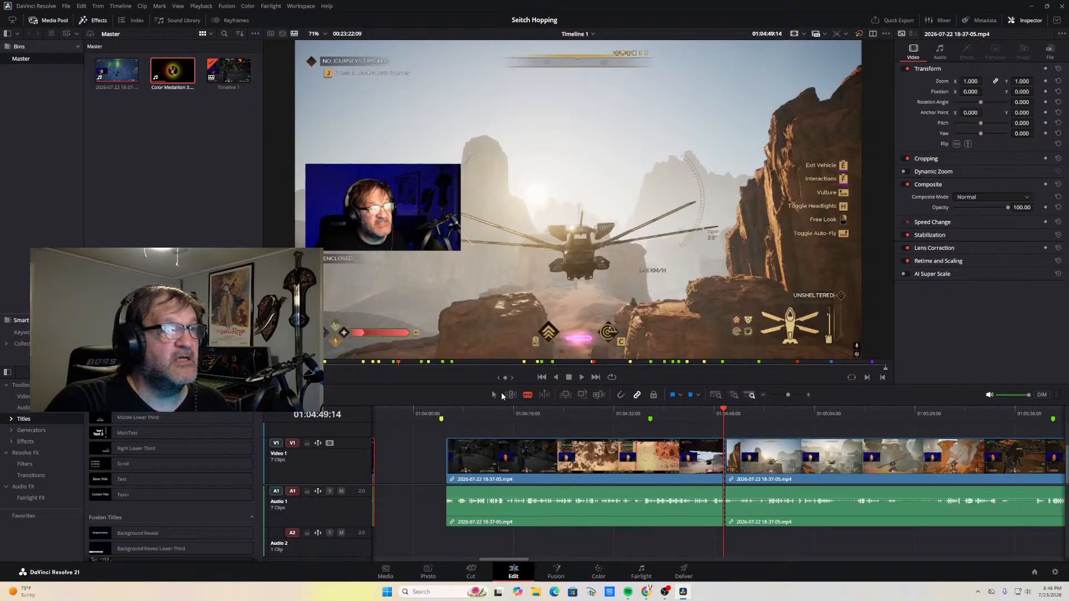
click(492, 396)
Play back and forth across the new cut near 01:04:49, stopping at about 01:04:51, to check where the unwanted part ends
click(581, 378)
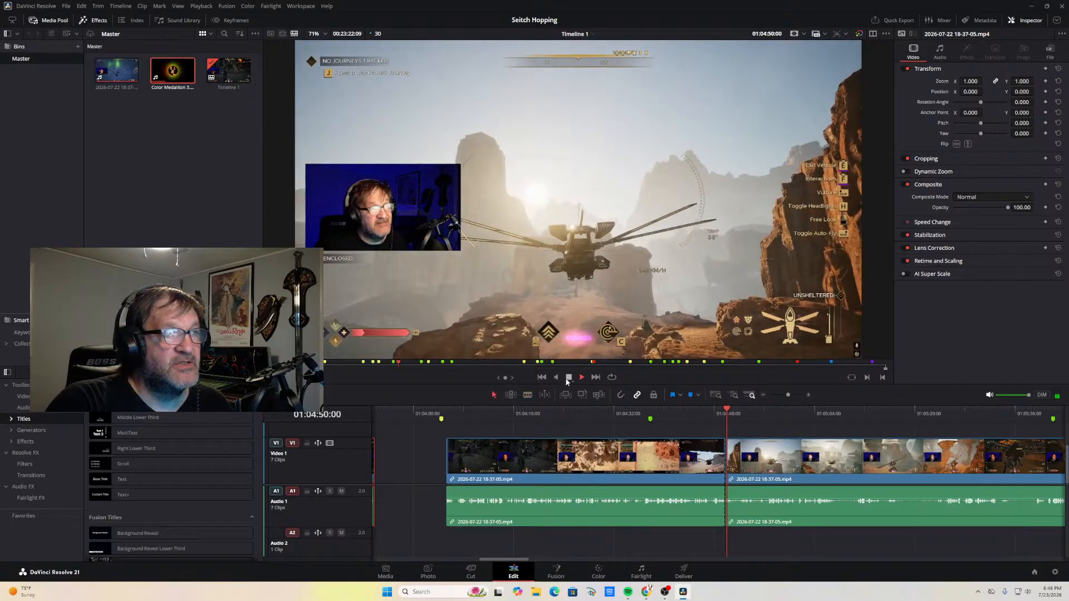
click(556, 378)
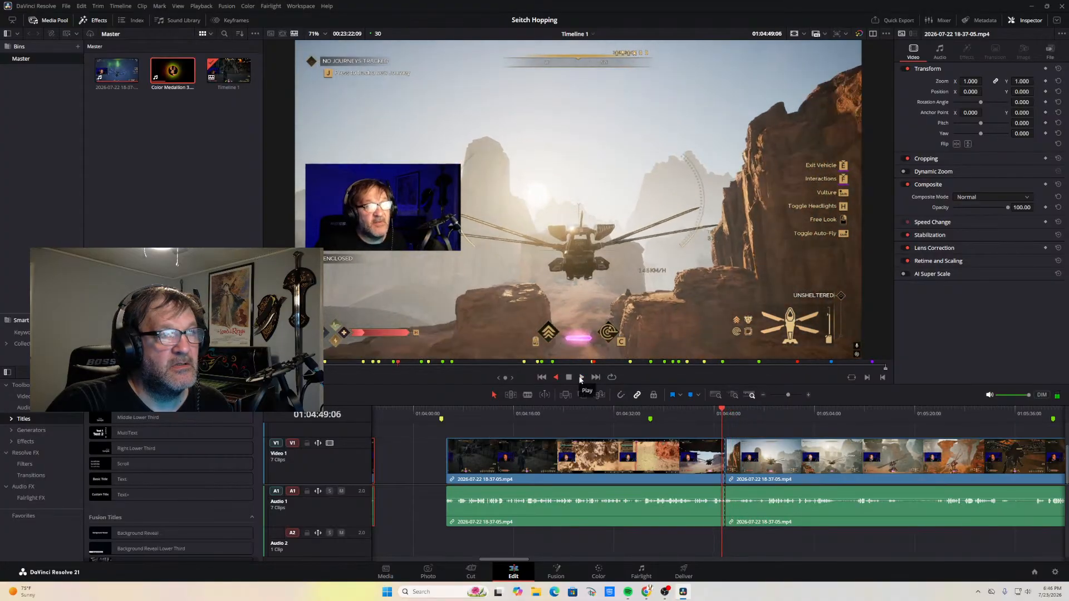
click(581, 378)
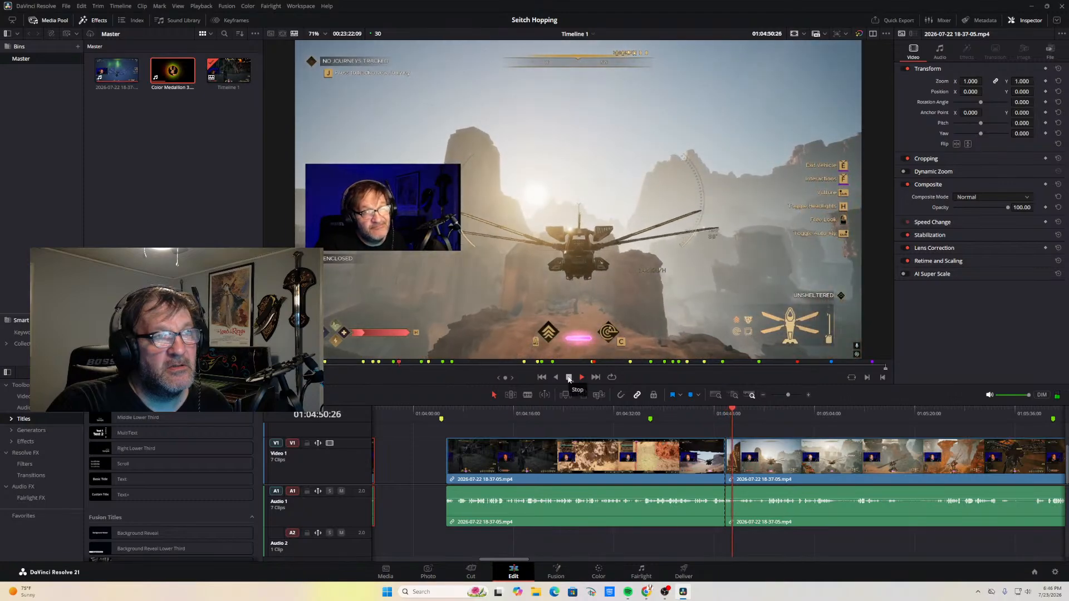
click(568, 377)
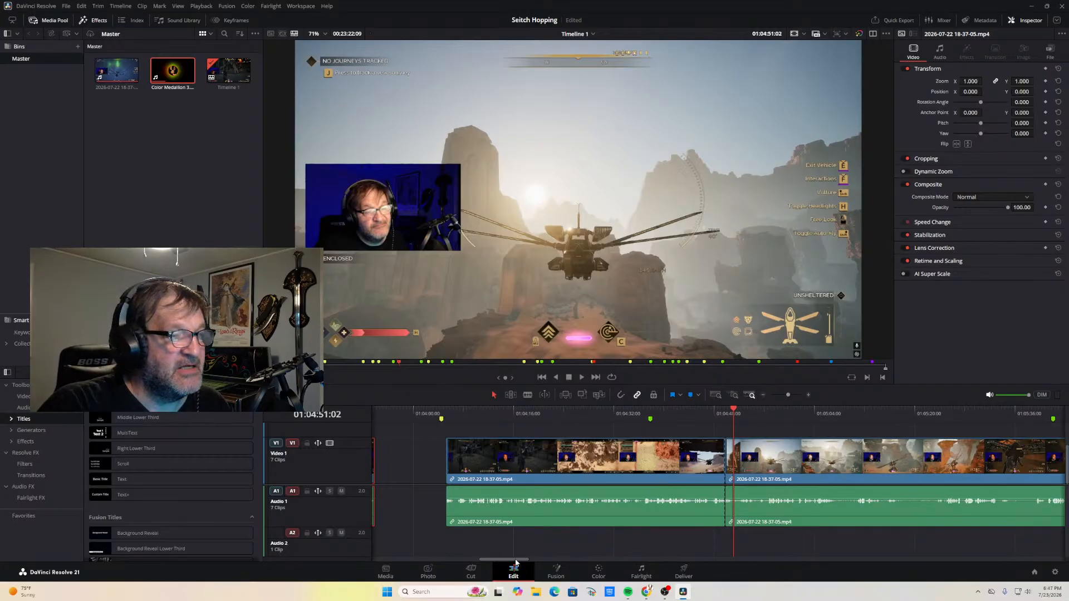
Review the gameplay footage on the timeline from about 01:05:29 to 01:06:30, covering the landing and the walk indoors
drag(515, 561, 531, 557)
drag(512, 412, 750, 421)
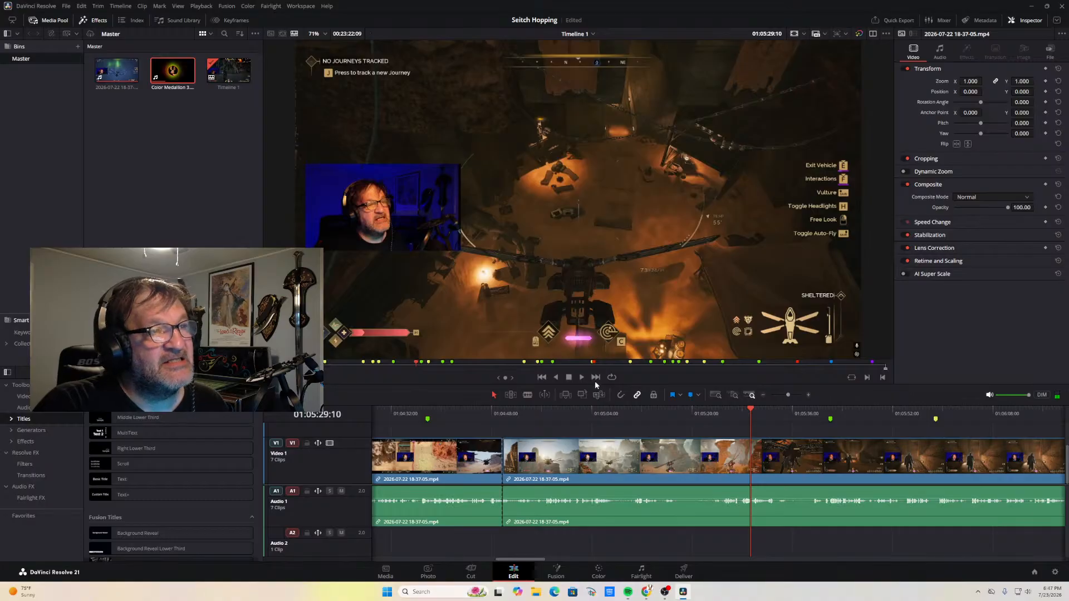
click(582, 377)
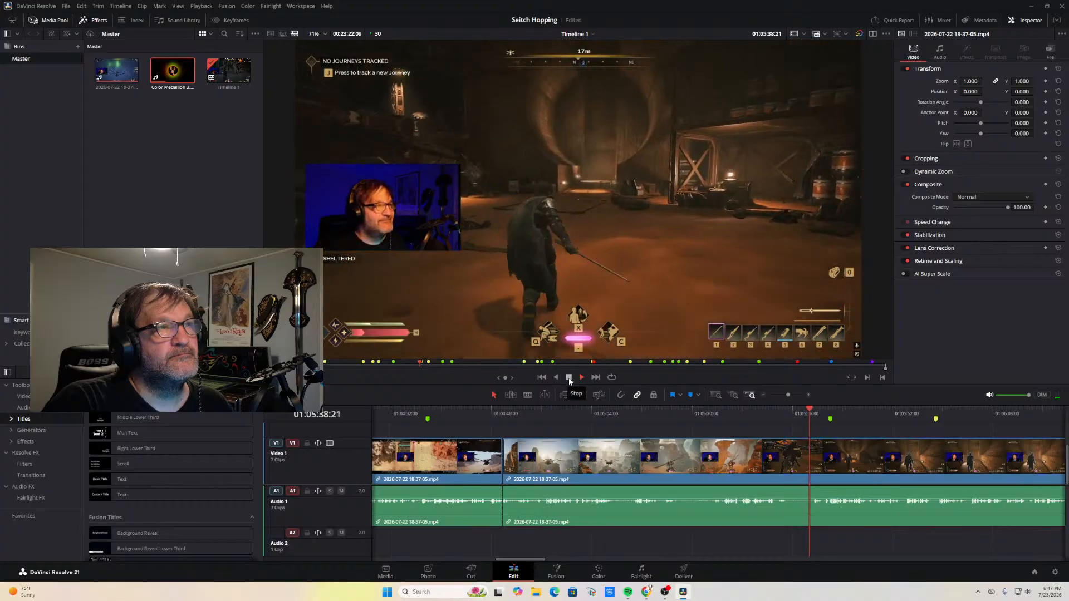
click(569, 381)
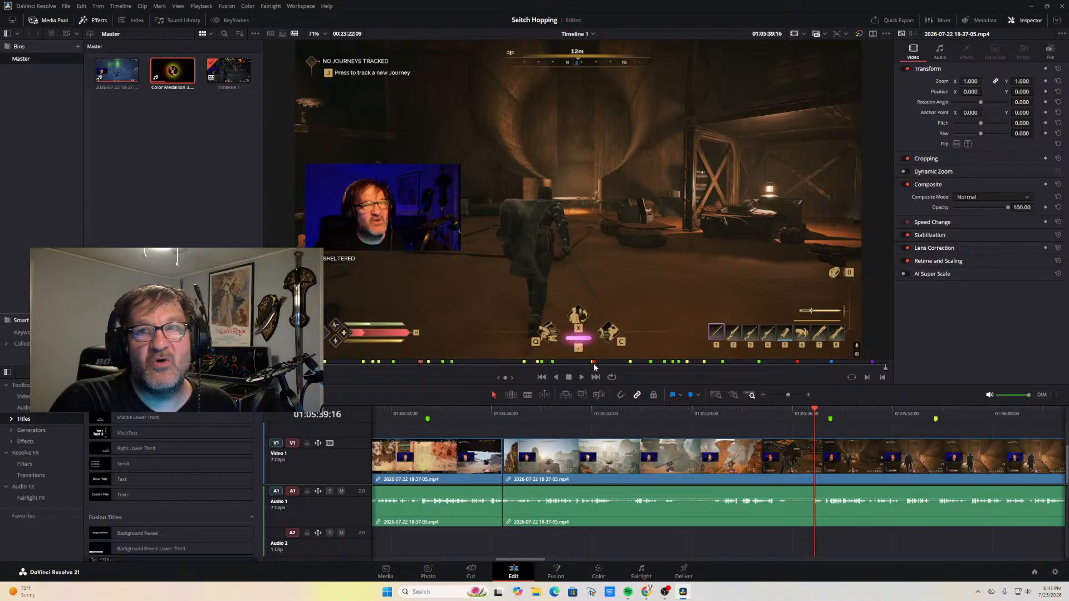
click(581, 377)
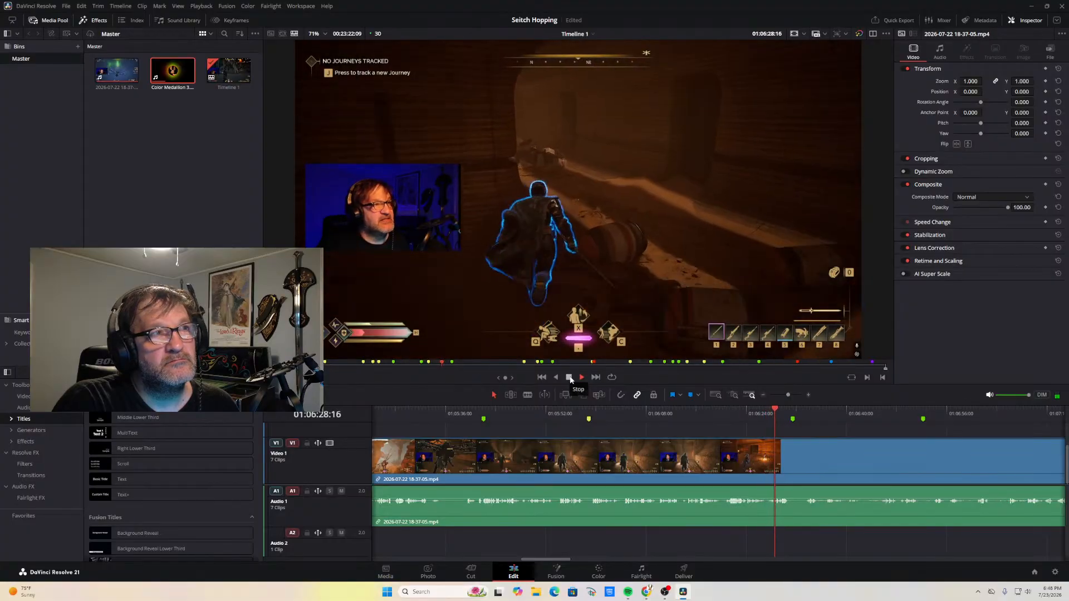
click(569, 377)
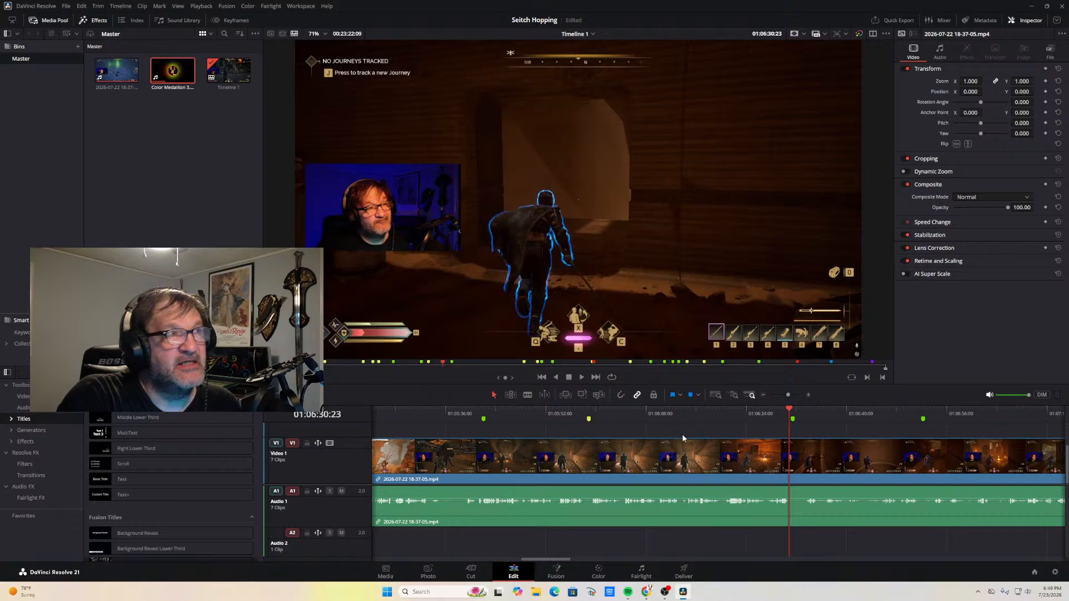
Find where the character enters the corridor after landing and split the linked video and audio clip at about 01:05:41
drag(789, 412, 407, 415)
drag(557, 560, 527, 560)
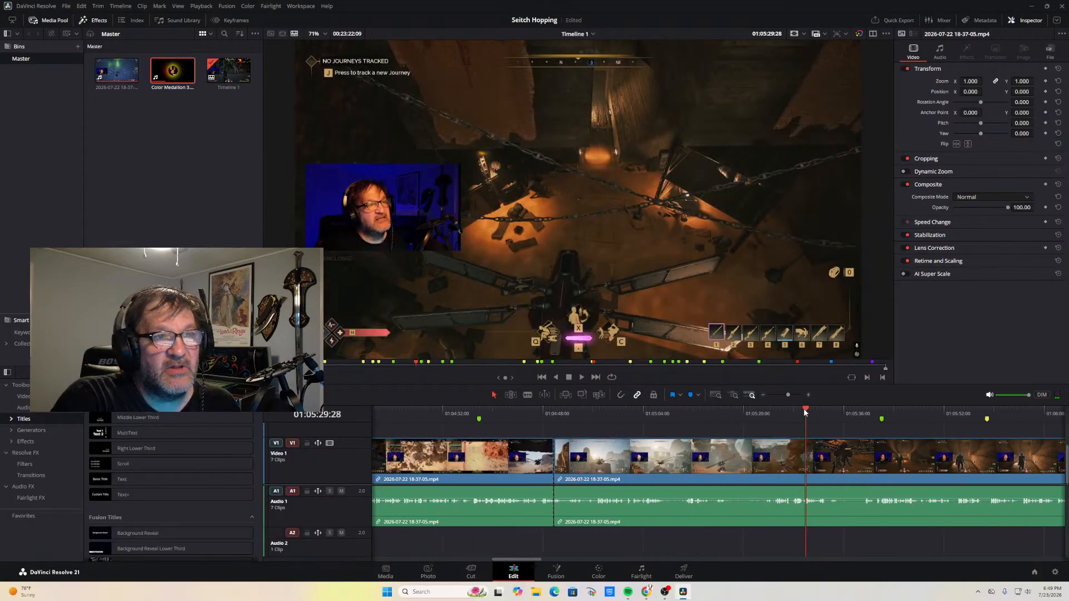
drag(803, 411, 777, 424)
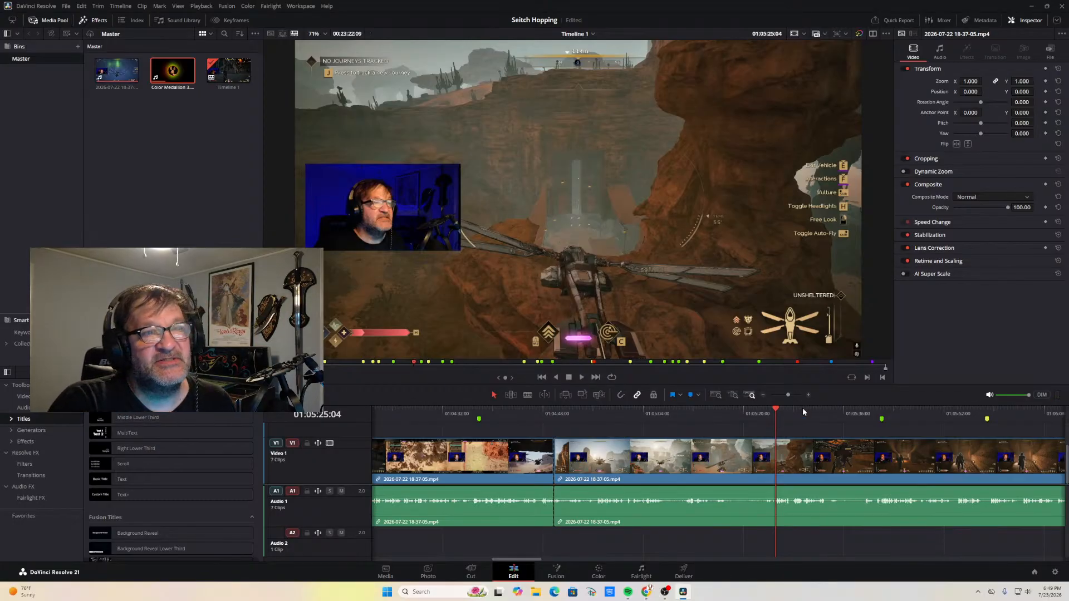
drag(778, 412, 808, 417)
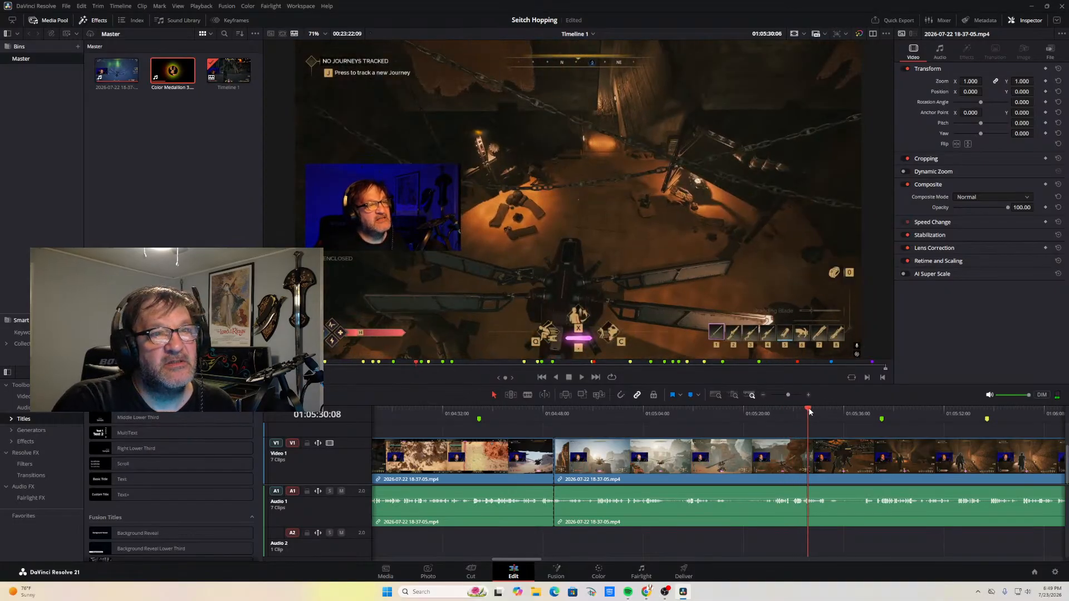
drag(807, 412, 875, 414)
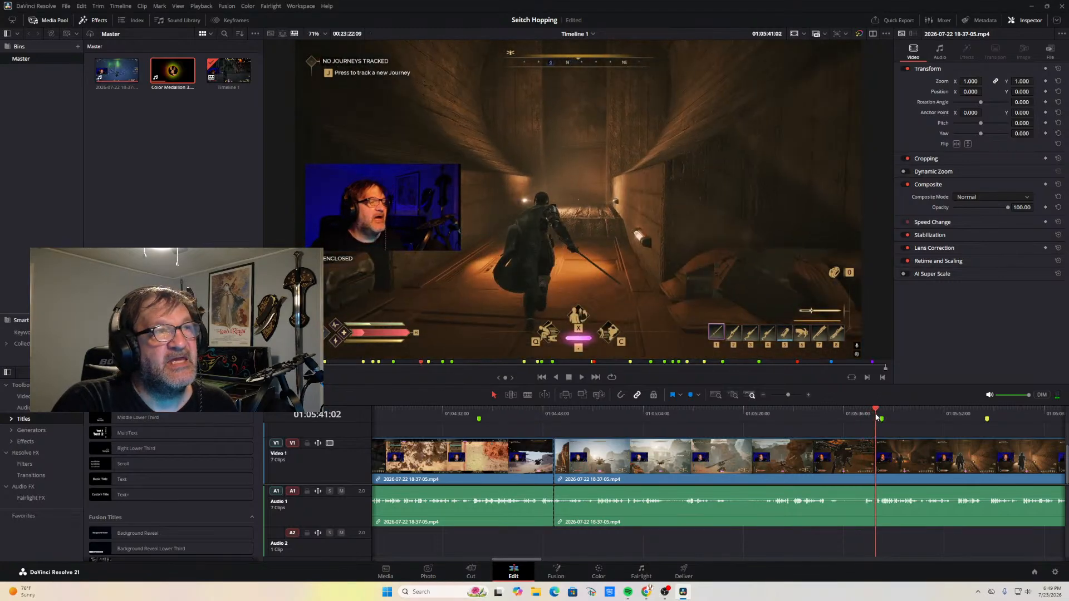
click(582, 378)
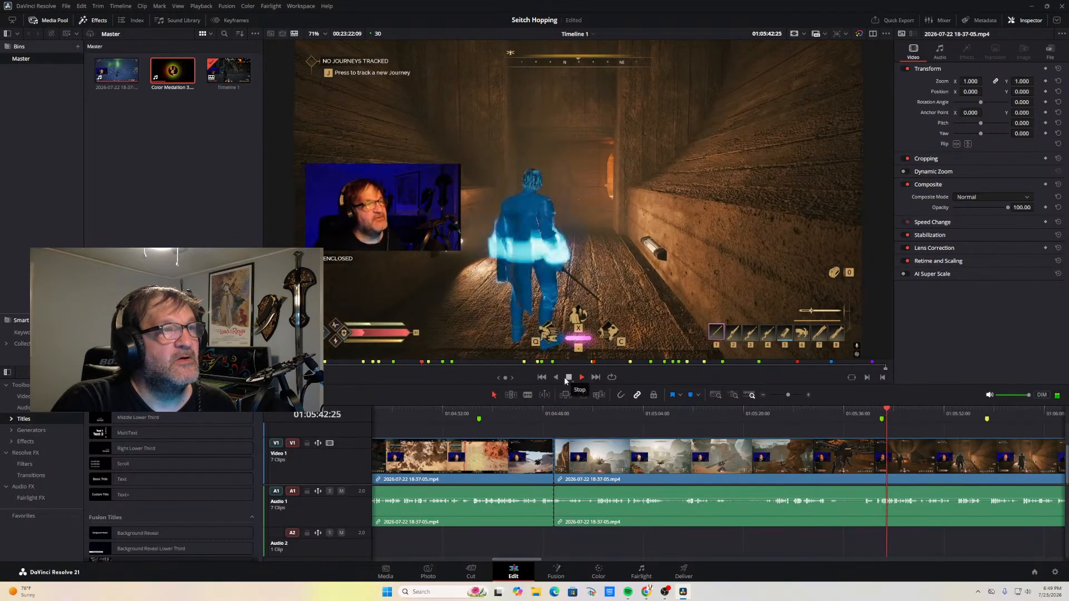
key(j)
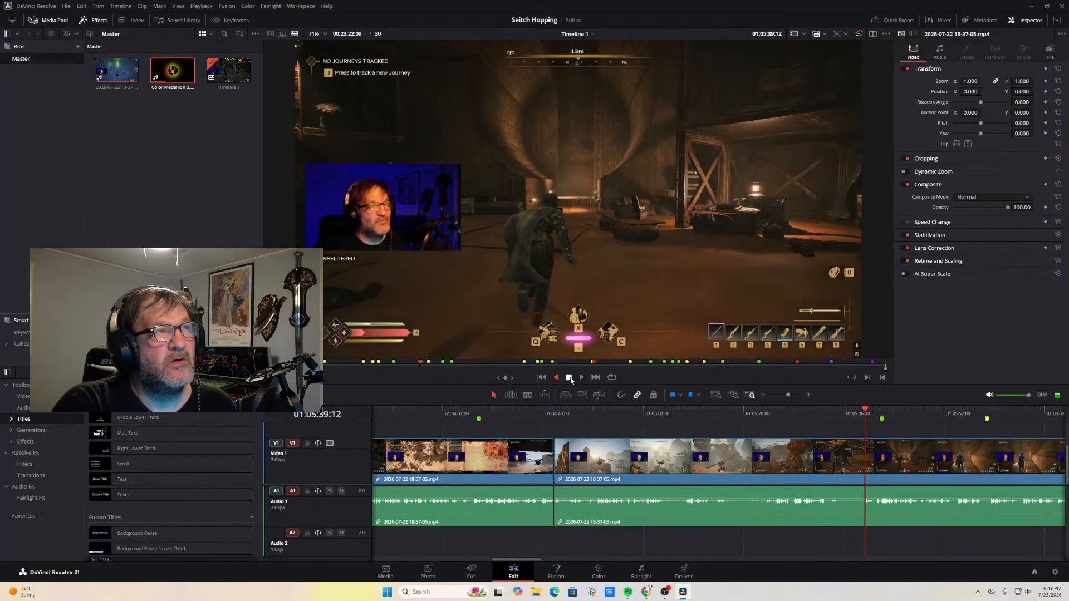
click(569, 378)
click(581, 378)
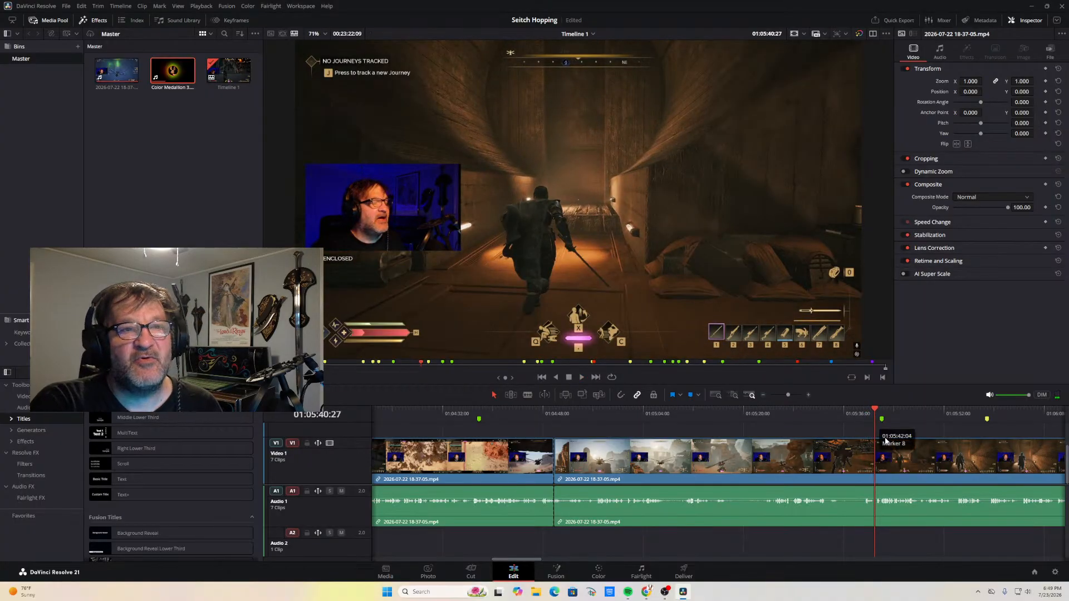
click(526, 395)
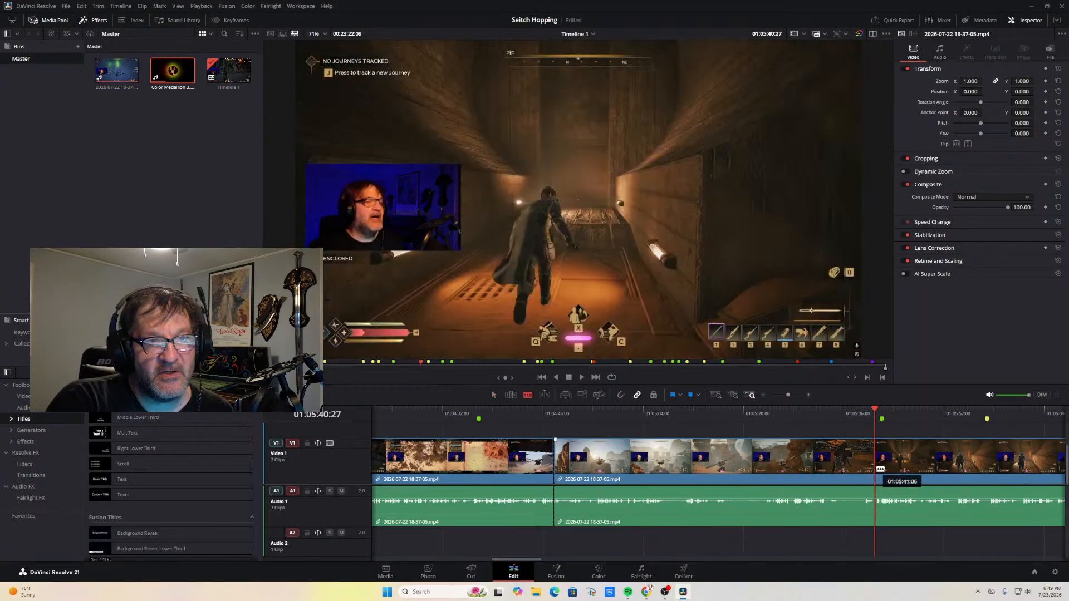
click(878, 469)
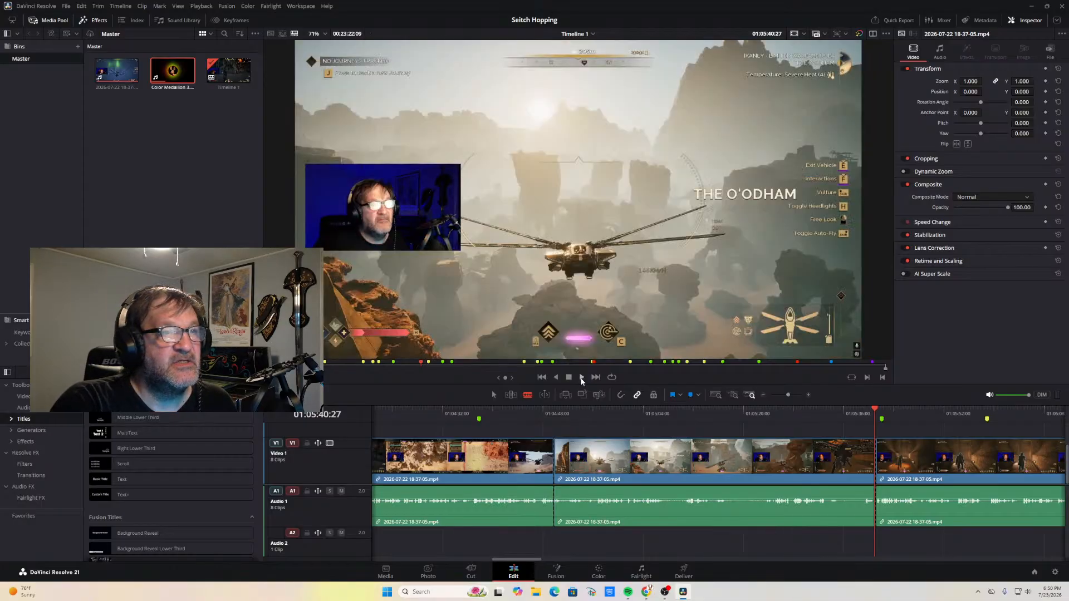
Play through the footage after the new cut, from about 01:05:41 to 01:06:59, checking for the next cut point
click(581, 378)
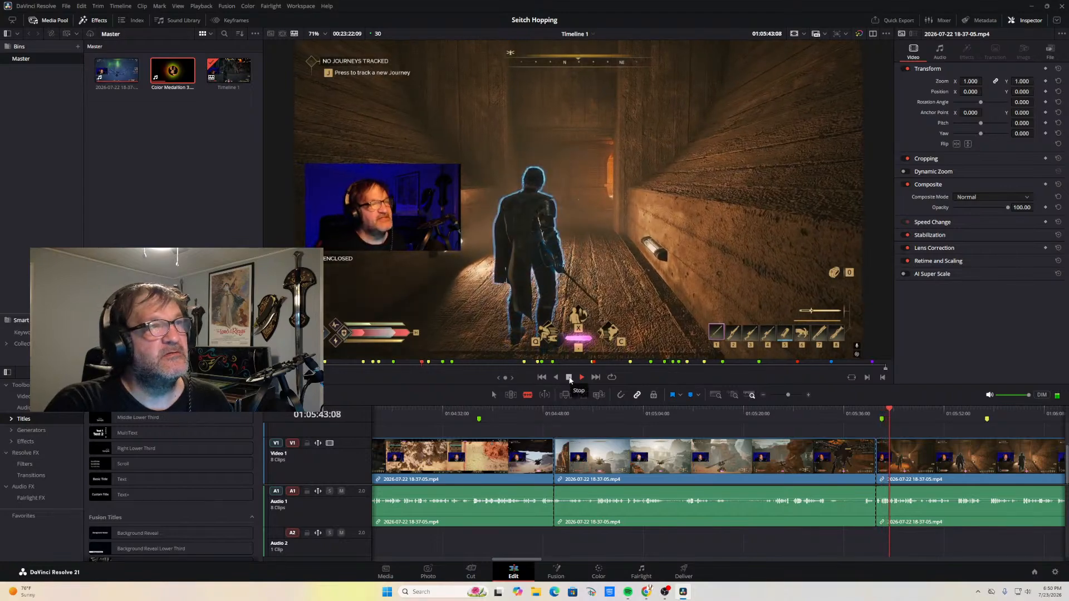
click(569, 379)
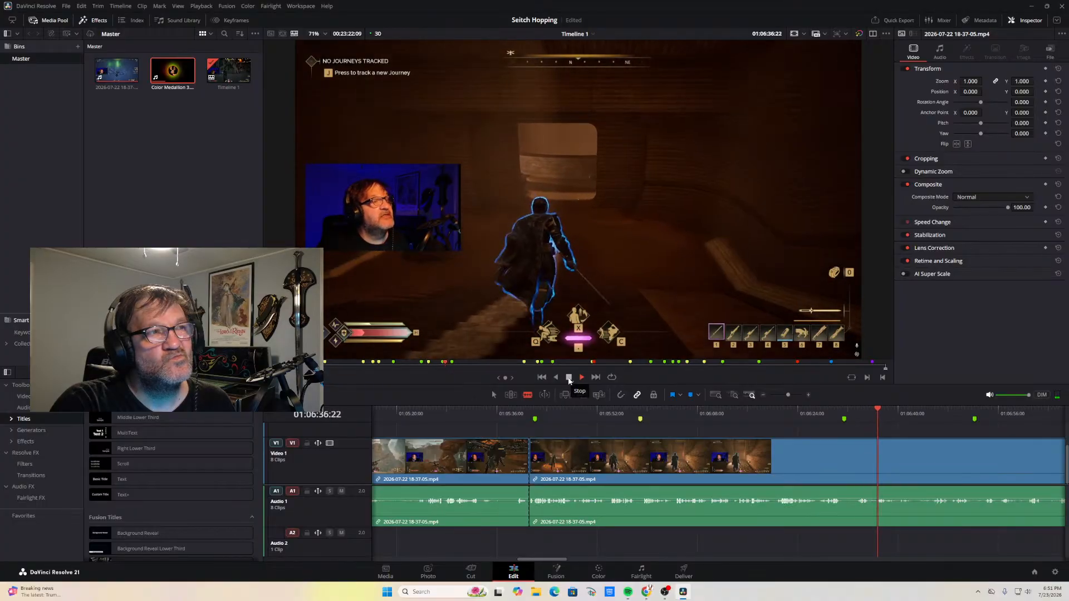
click(569, 379)
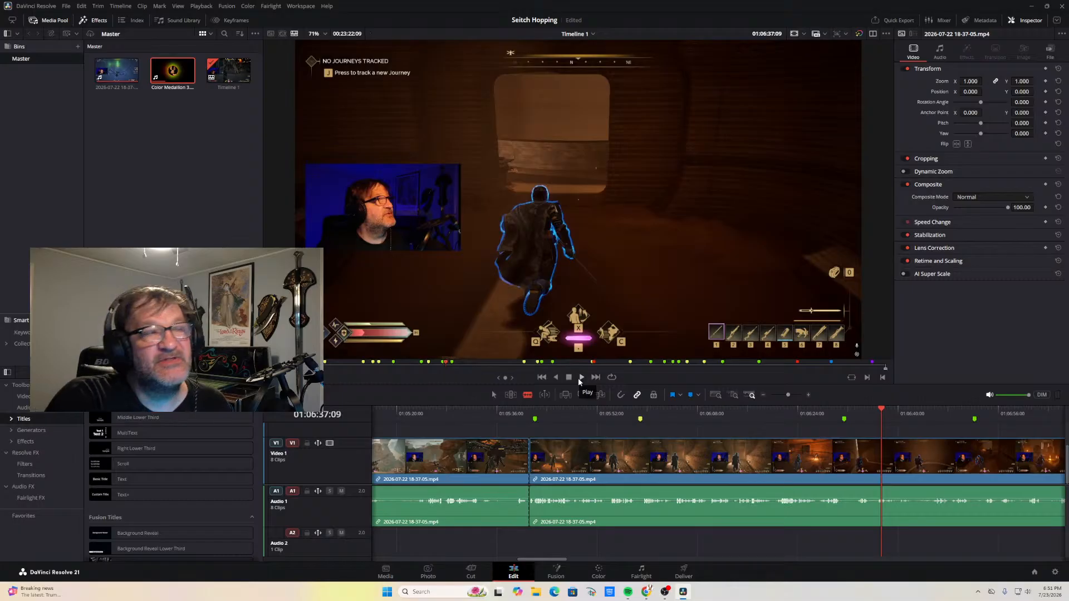
click(579, 377)
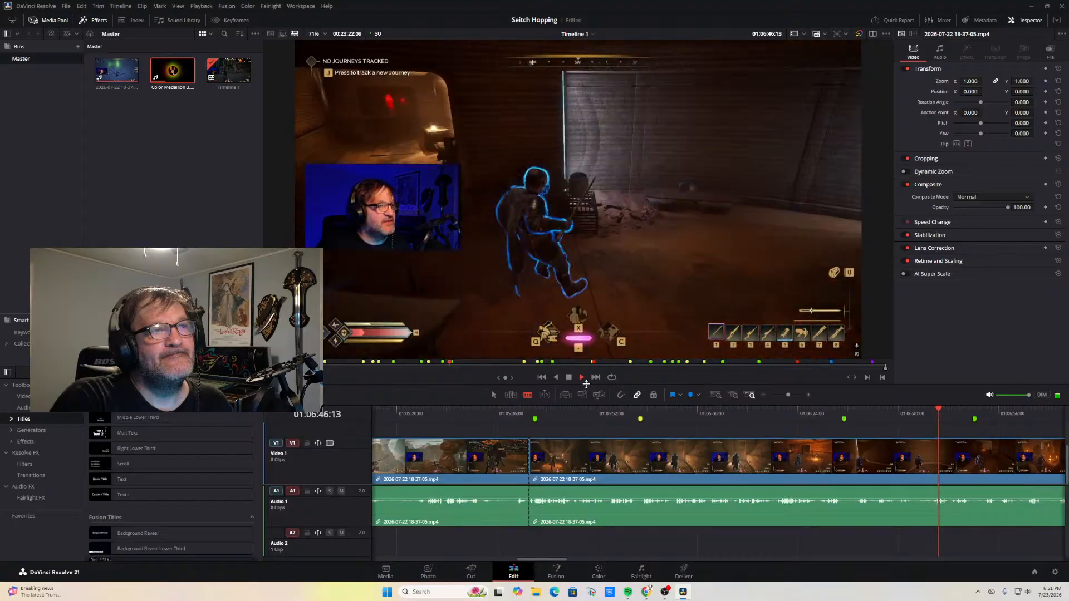
click(568, 378)
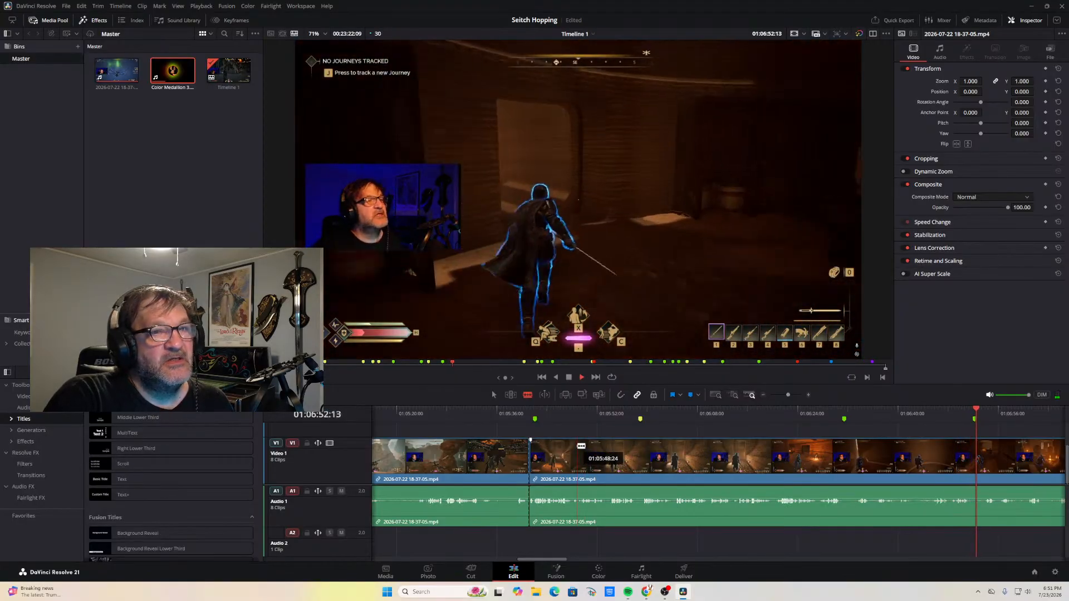
key(space)
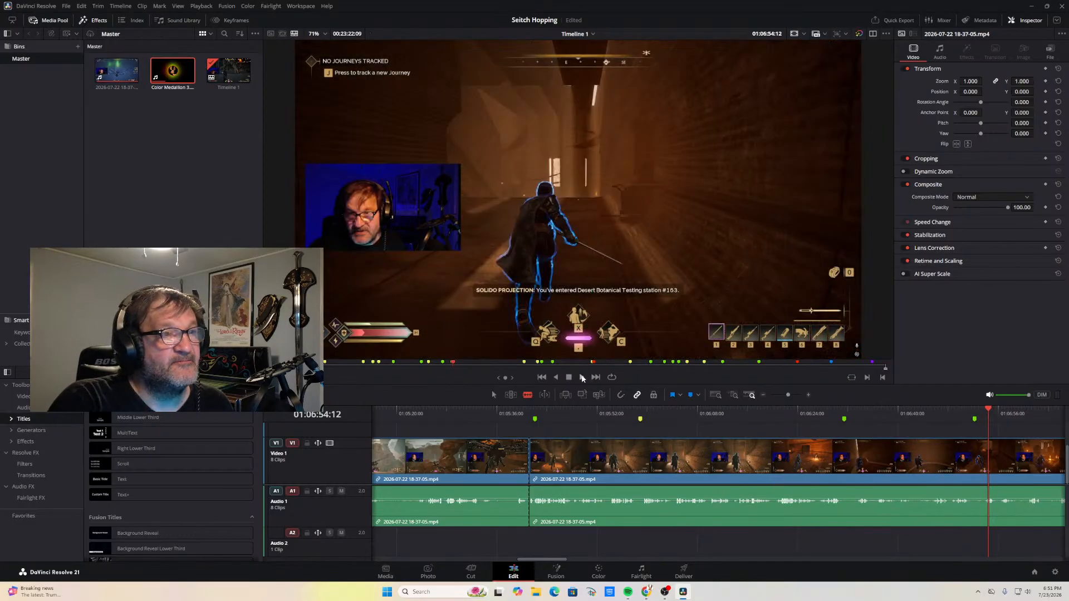
click(582, 378)
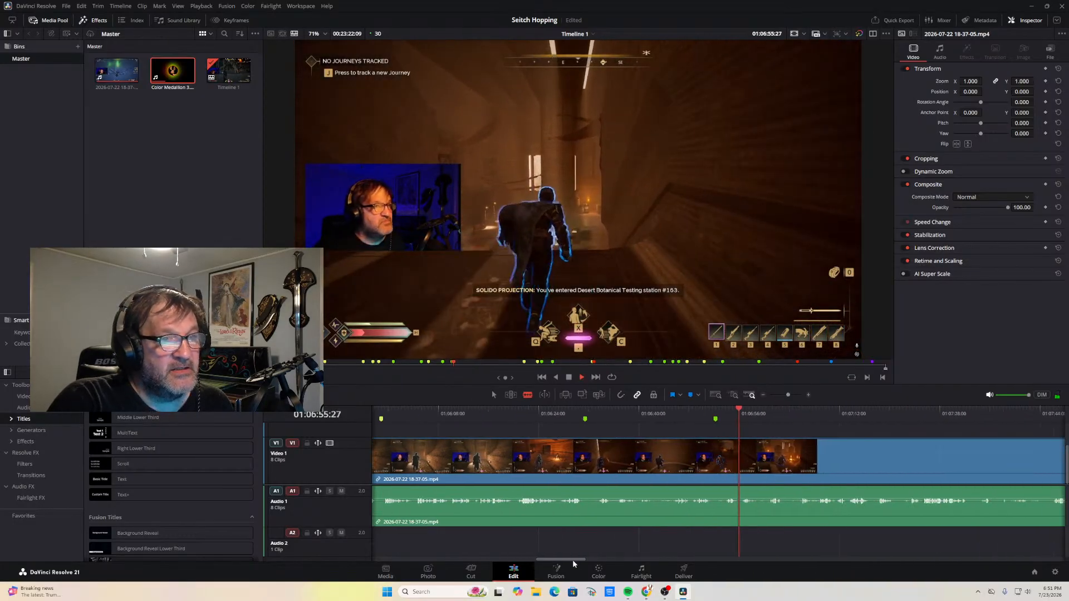
click(763, 395)
drag(721, 411, 711, 417)
key(space)
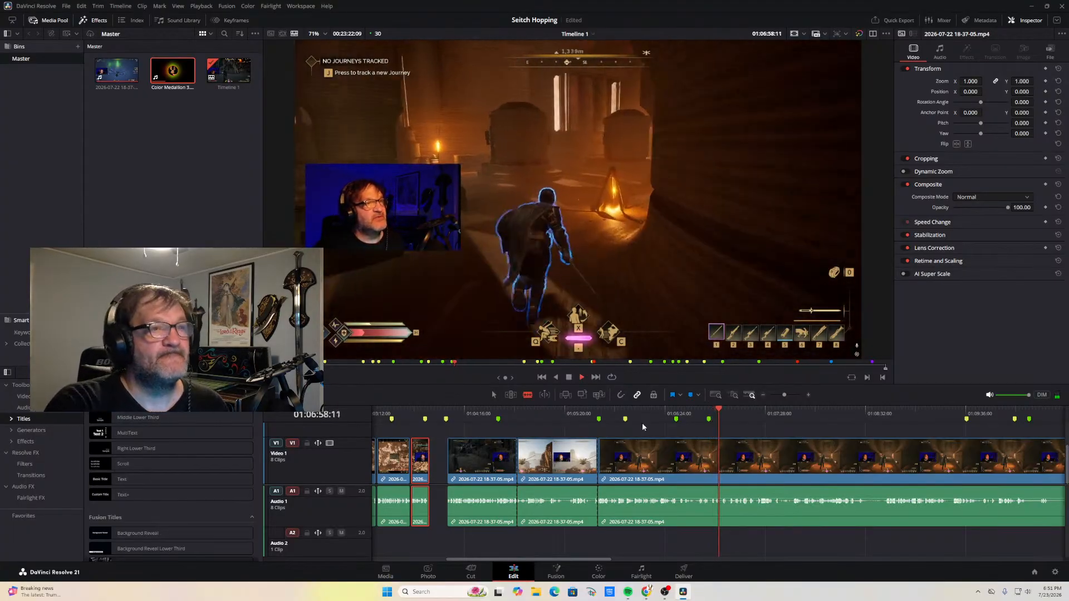
click(569, 379)
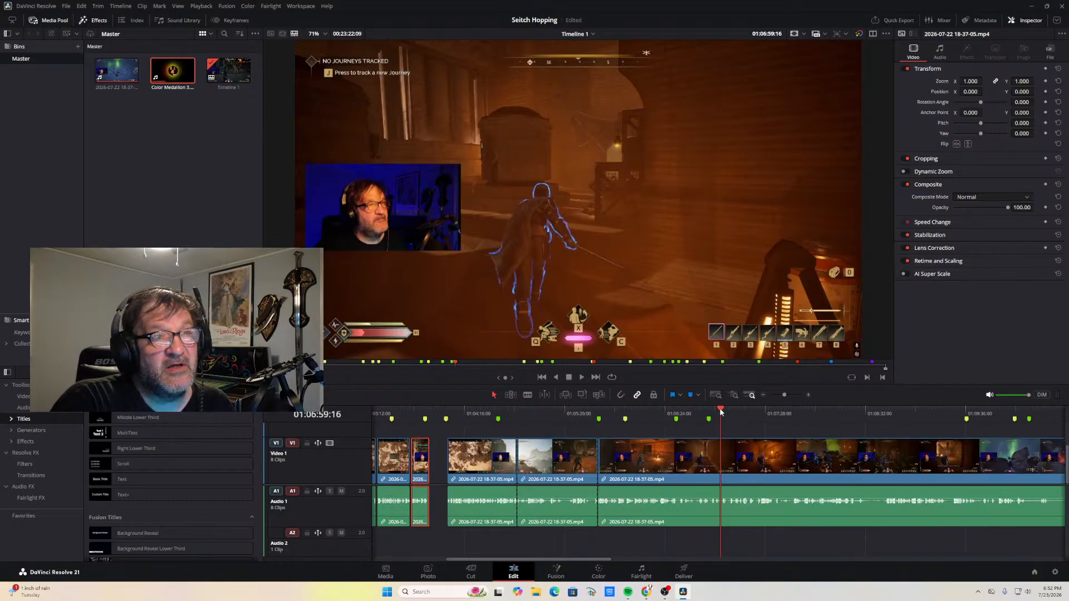
Review the station exit footage from about 01:09:33 and split the linked video and audio clip at 01:09:54:25
drag(718, 418, 955, 445)
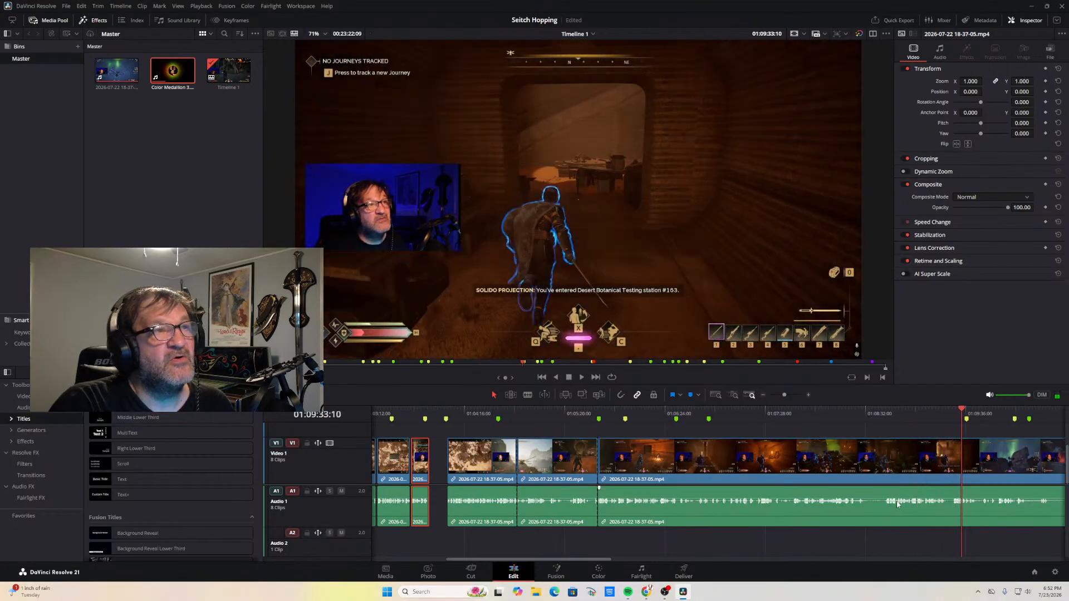
click(582, 377)
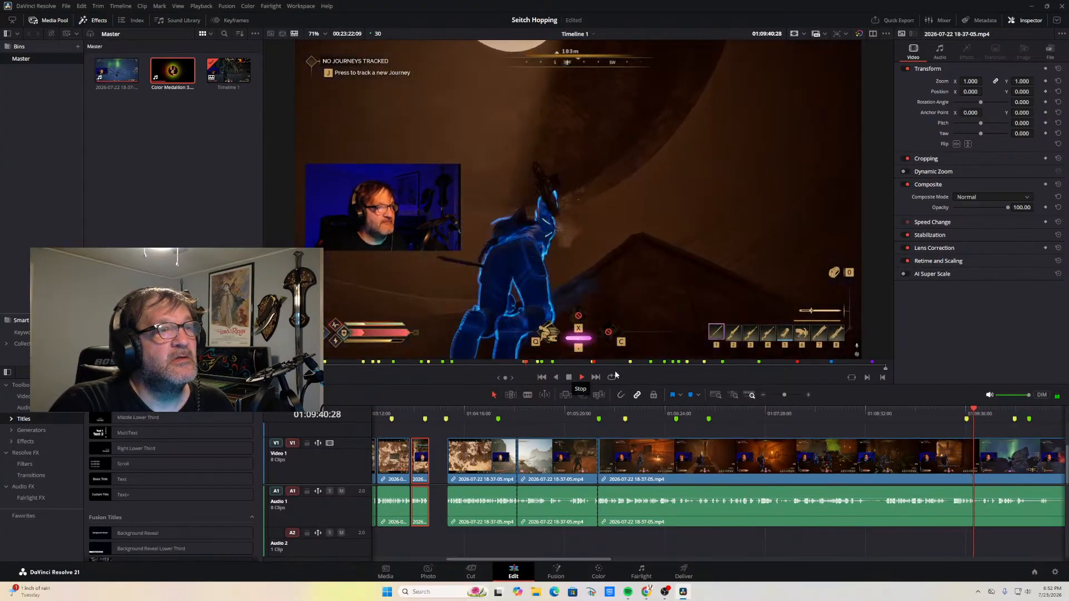
click(568, 377)
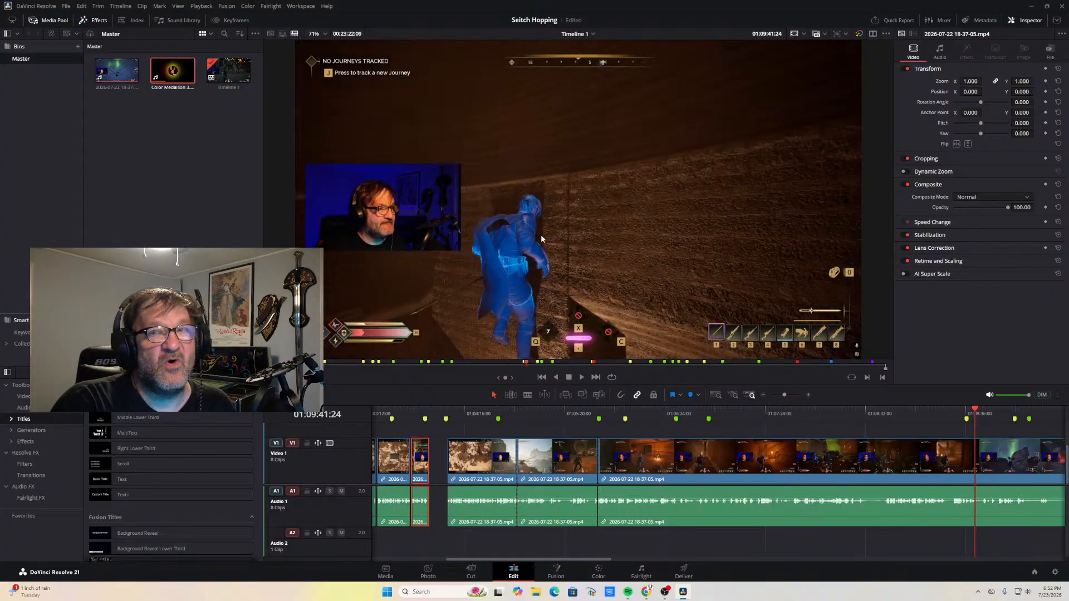
click(582, 378)
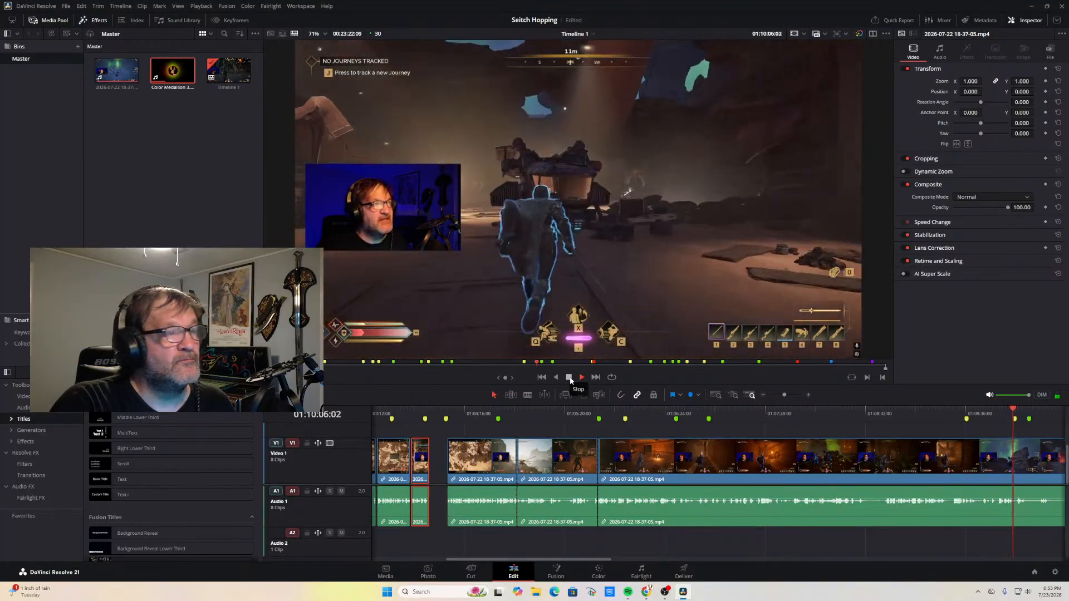
click(569, 378)
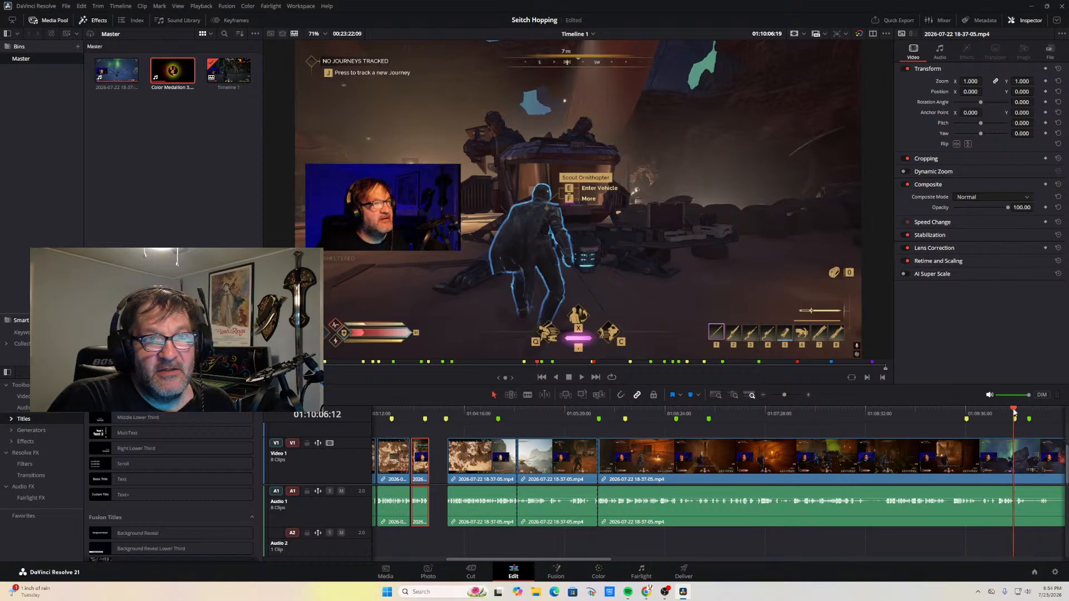
click(977, 413)
click(581, 376)
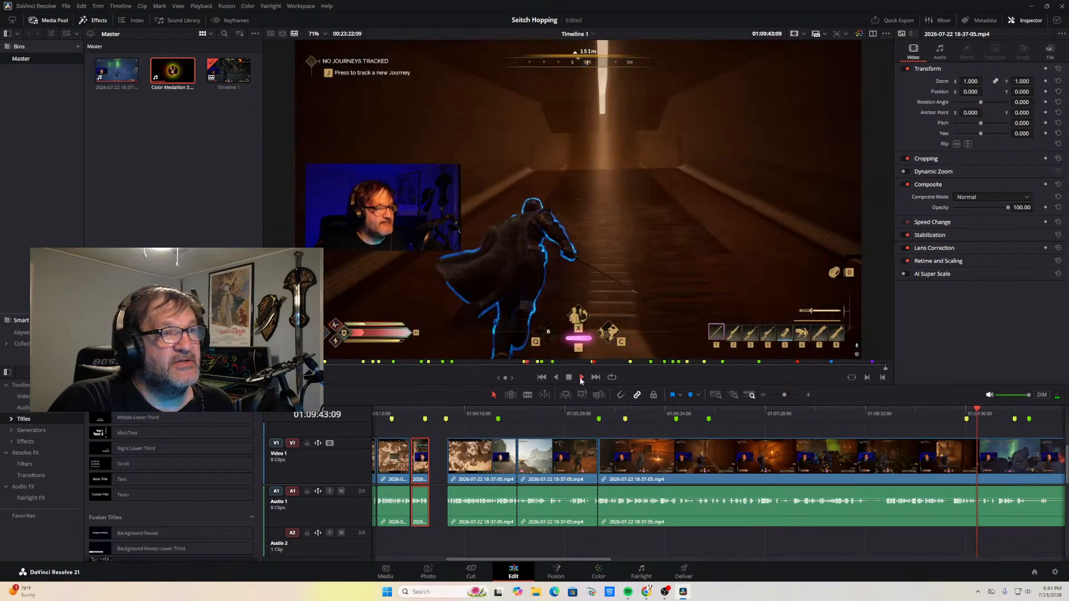
click(556, 377)
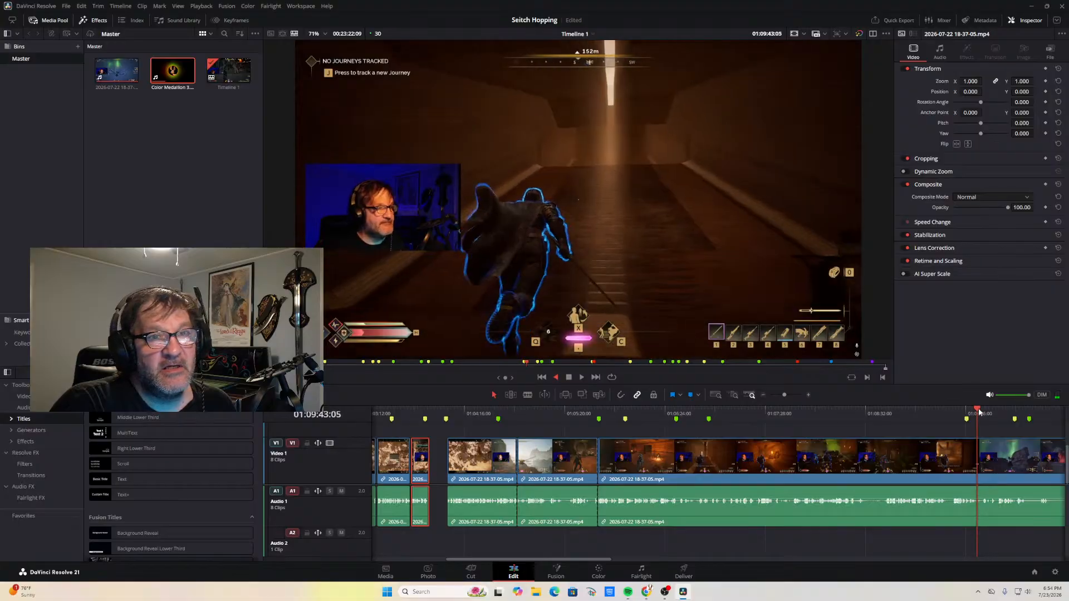
click(942, 413)
click(582, 377)
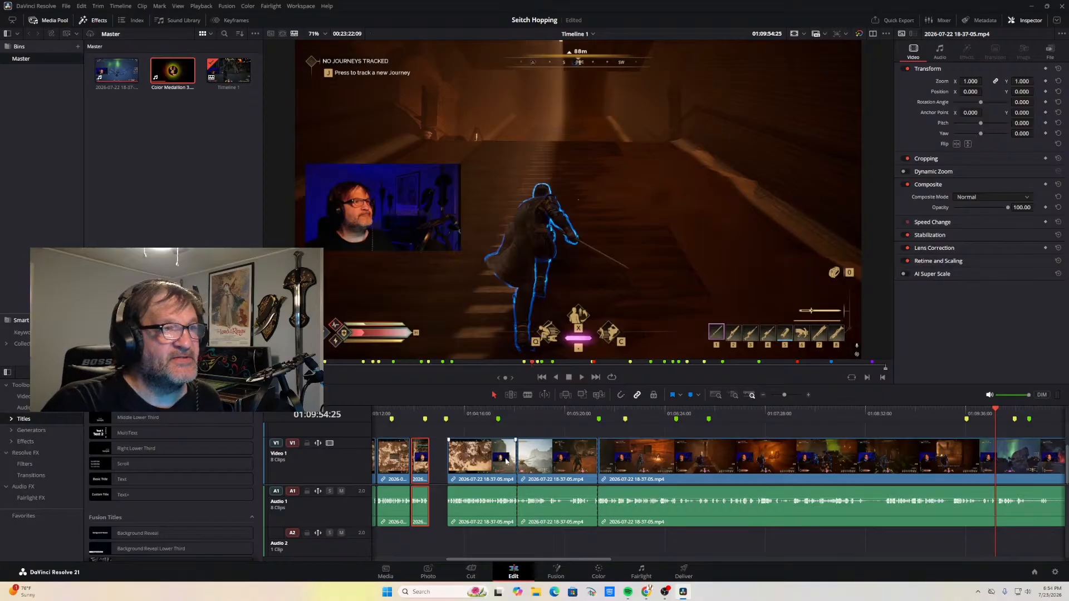
key(ctrl+b)
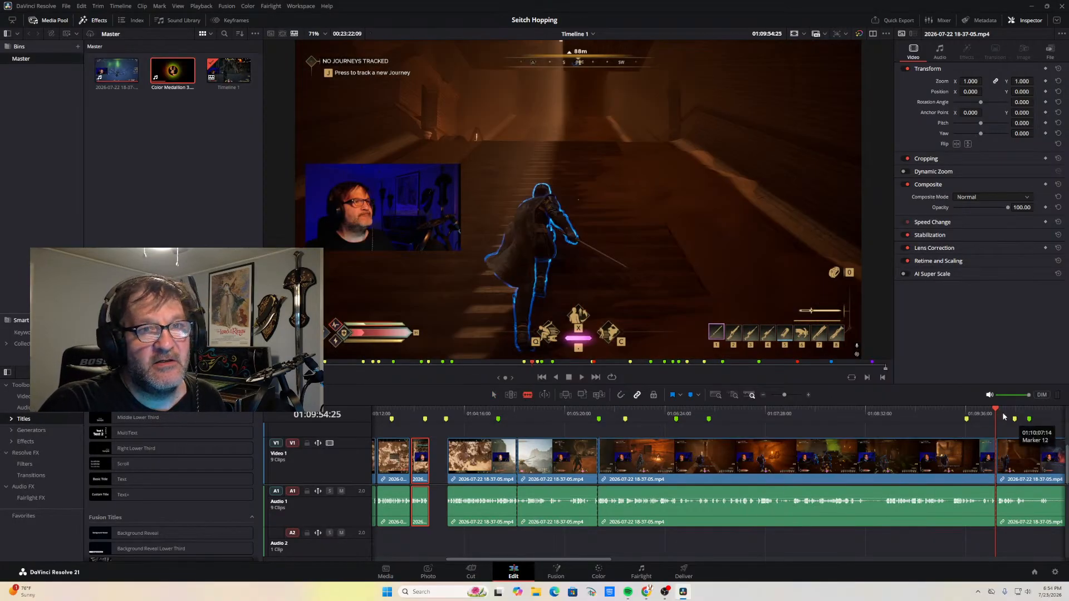
Play the footage around the latest cut from about 01:09:31 to 01:10:15
drag(971, 417, 959, 422)
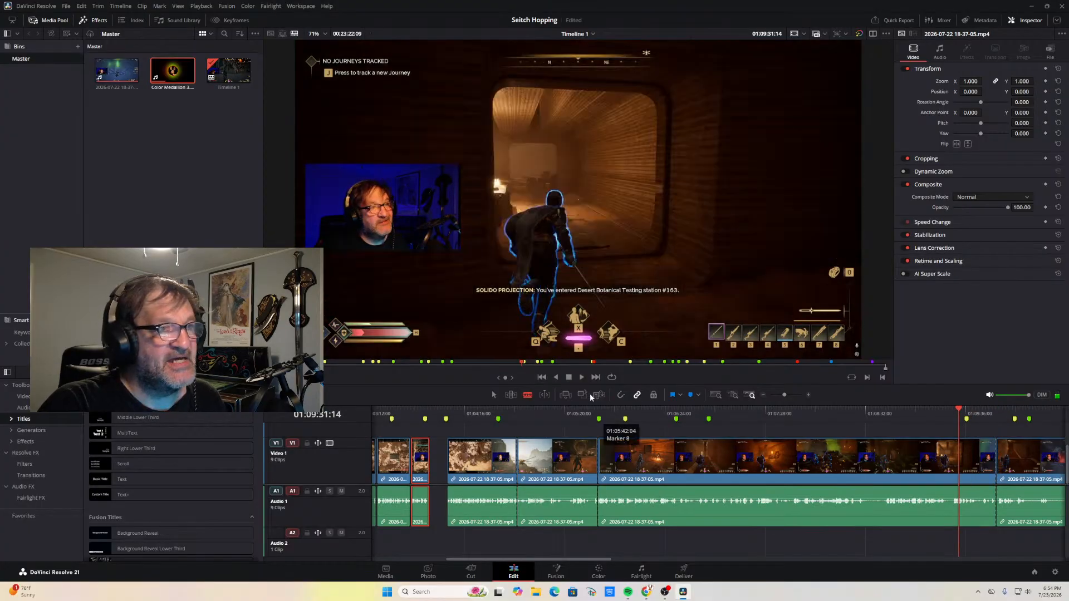
click(581, 377)
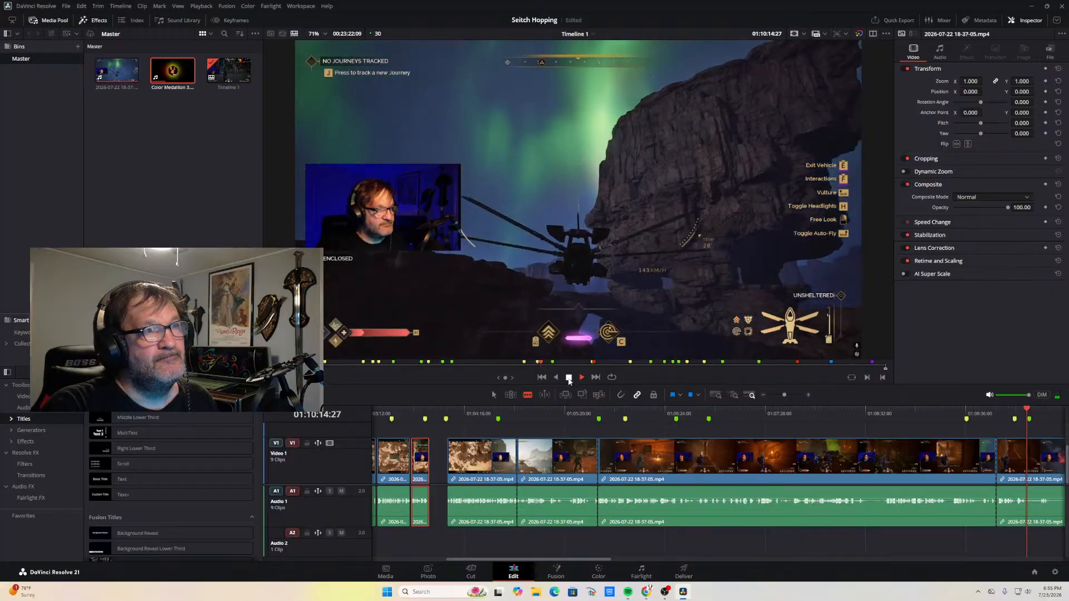
click(569, 378)
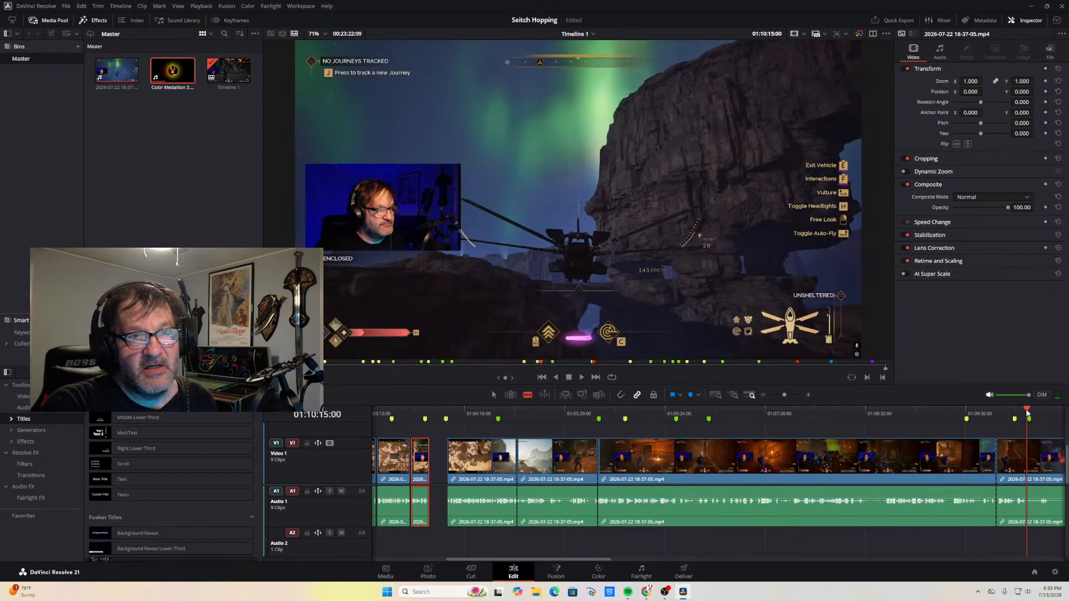
Split the linked video and audio clip at 01:10:13:12 and delete the short segment just before that cut
drag(1027, 411, 1023, 412)
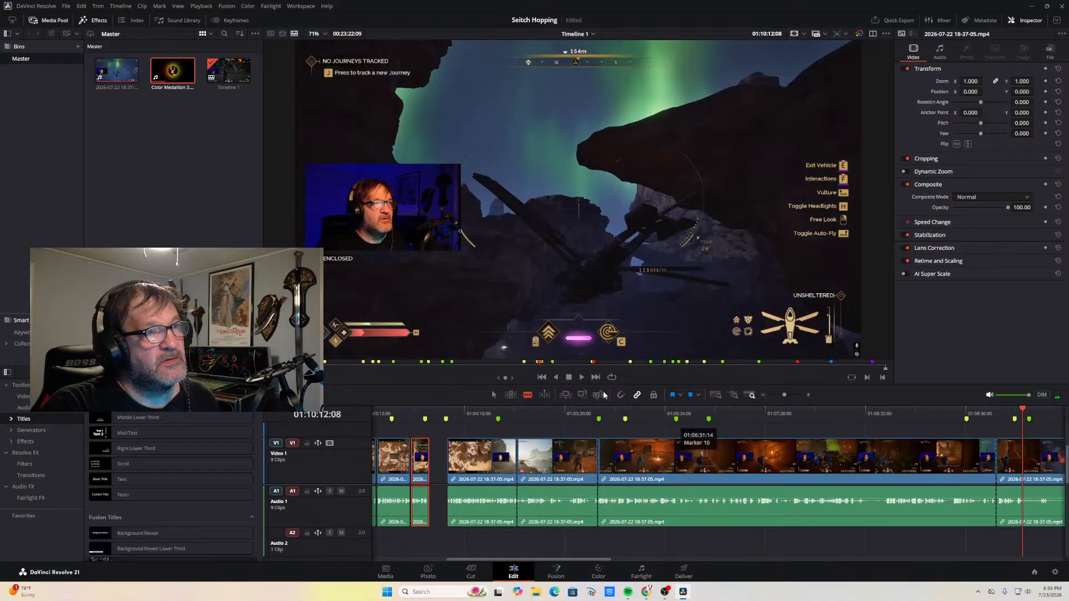
click(582, 378)
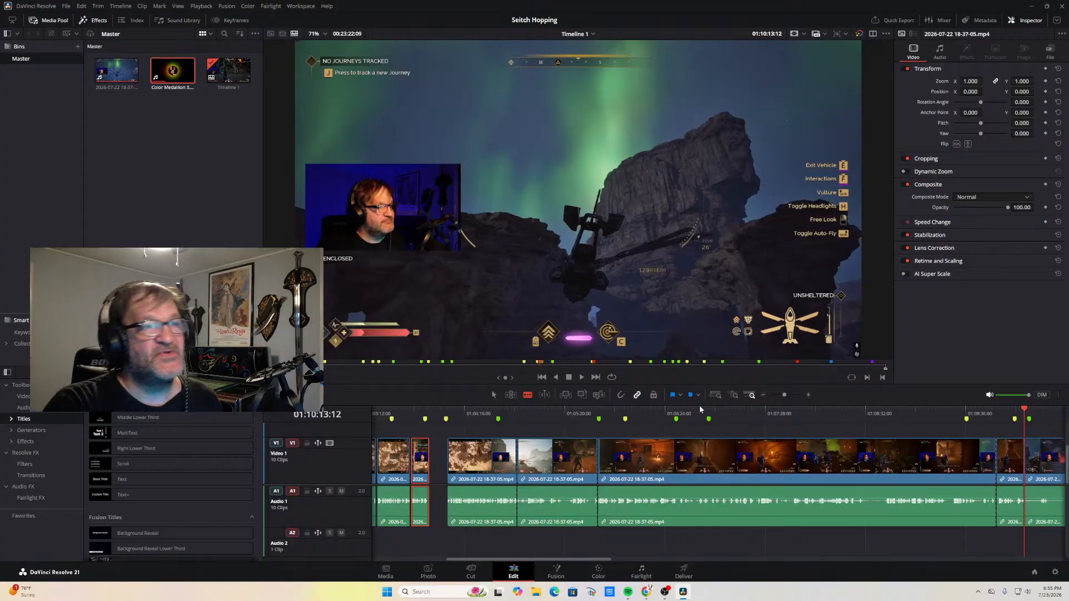
click(494, 395)
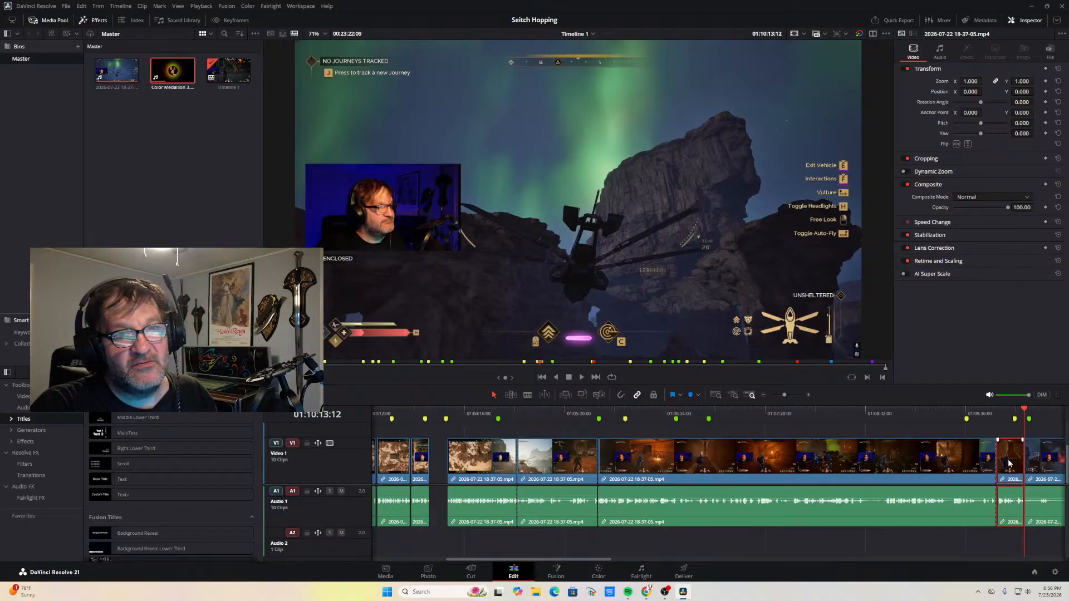
key(BackSpace)
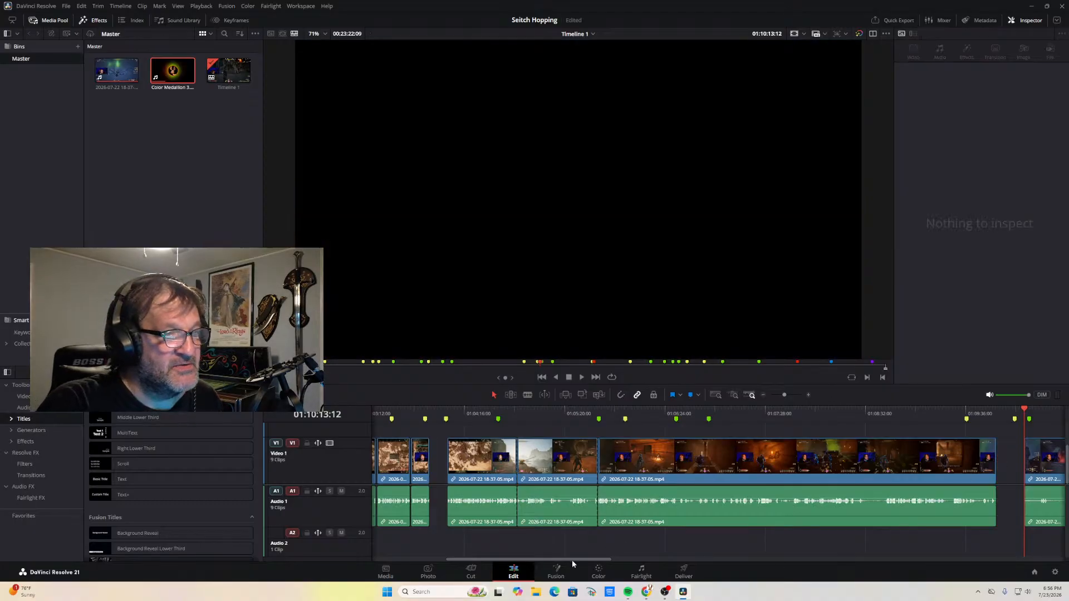
Play the flight footage from 01:10:13:12 and split the linked clip at about 01:10:21
drag(572, 560, 662, 559)
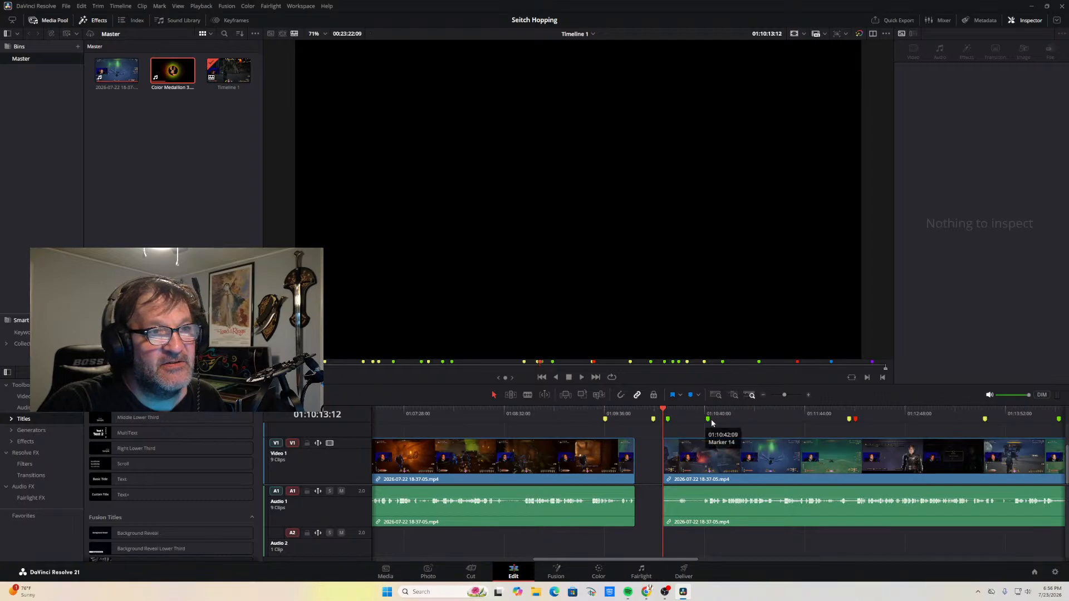
click(581, 379)
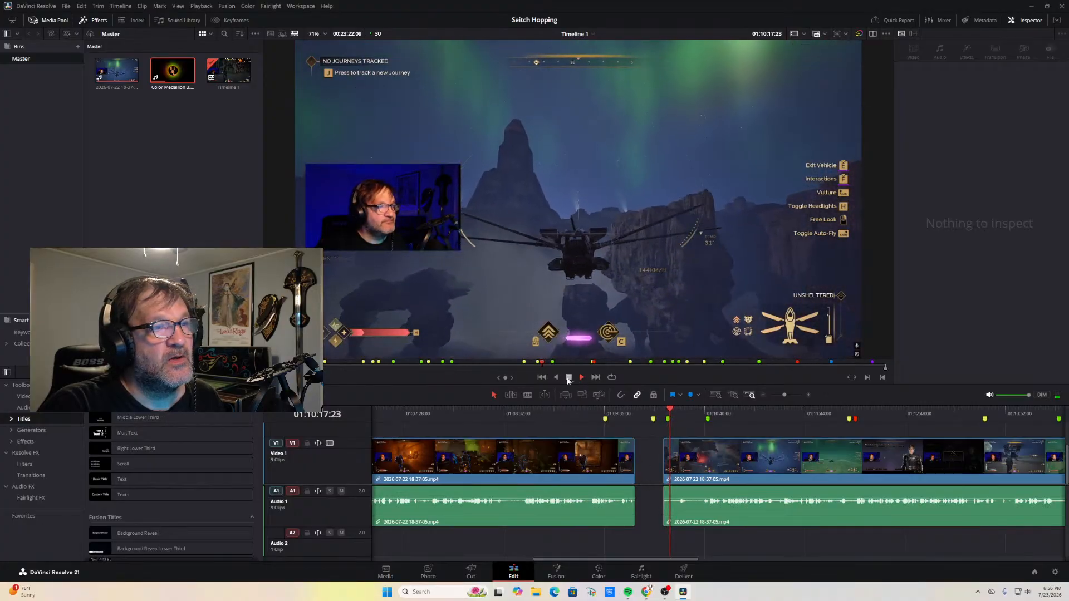
click(528, 396)
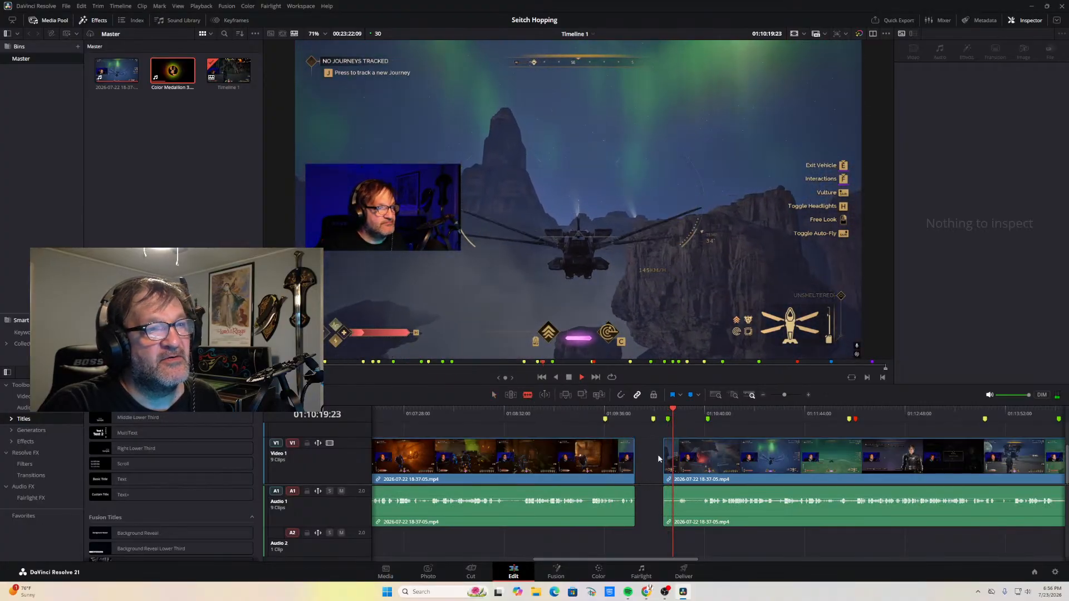
click(676, 464)
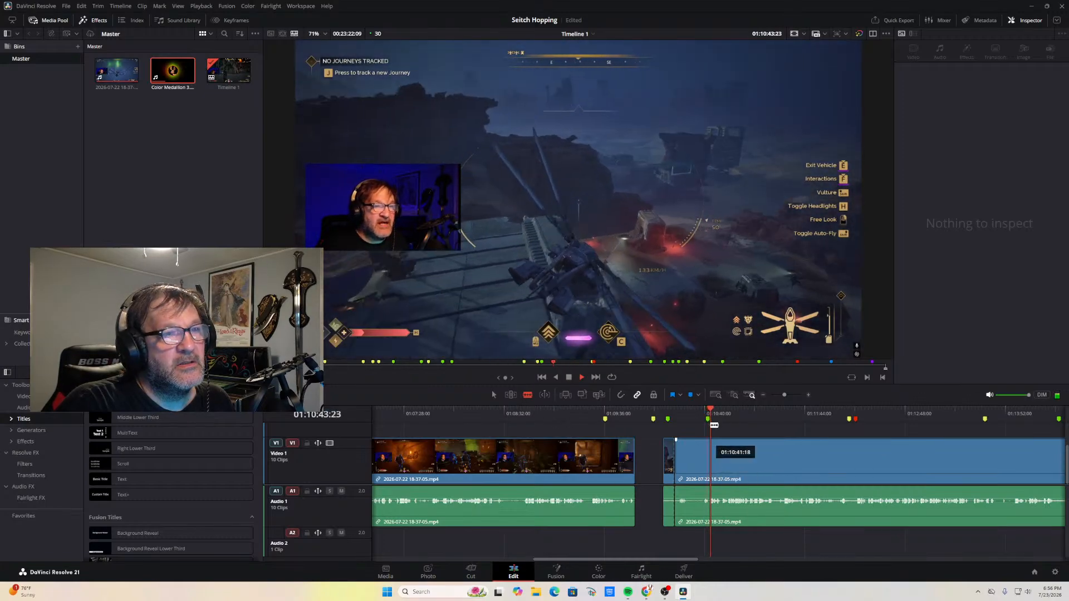
Split the linked clip at about 01:10:42, near Marker 14, and delete the segment between that cut and the one at about 01:10:21
click(556, 378)
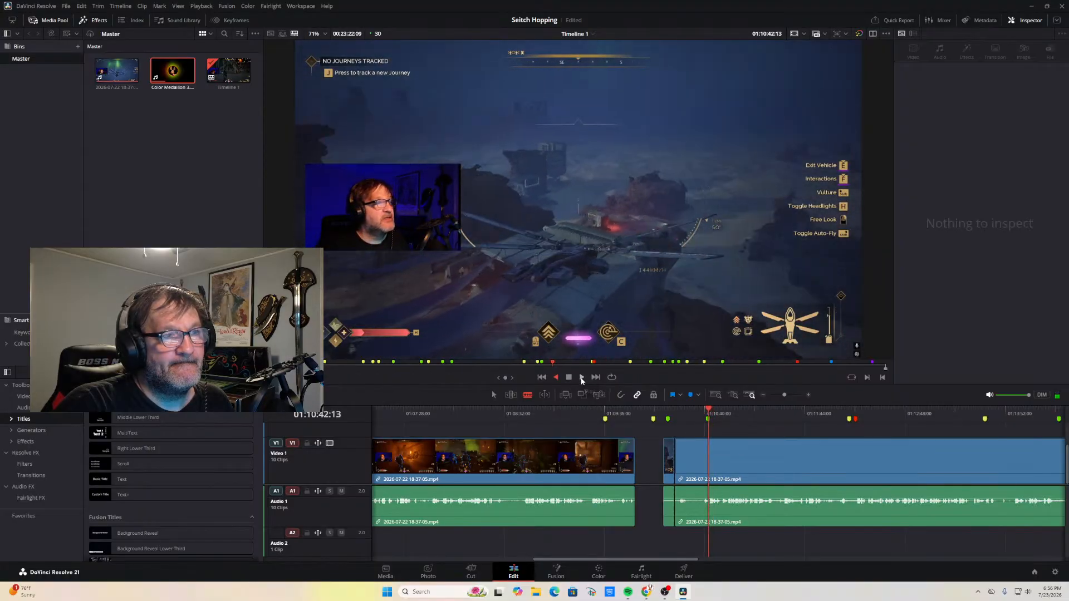
key(ctrl+b)
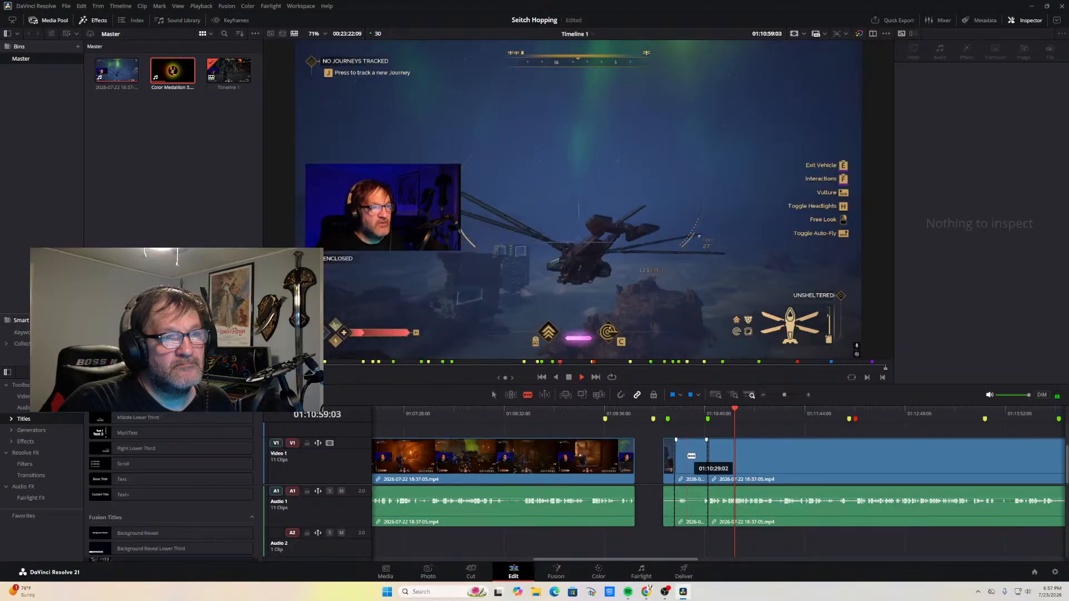
click(494, 395)
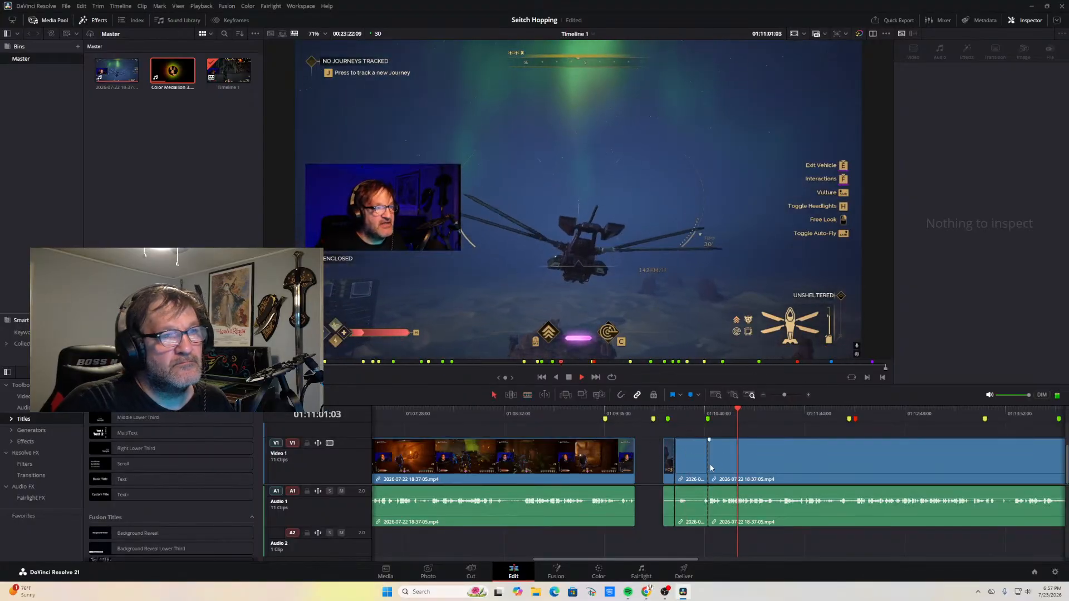
click(693, 459)
key(BackSpace)
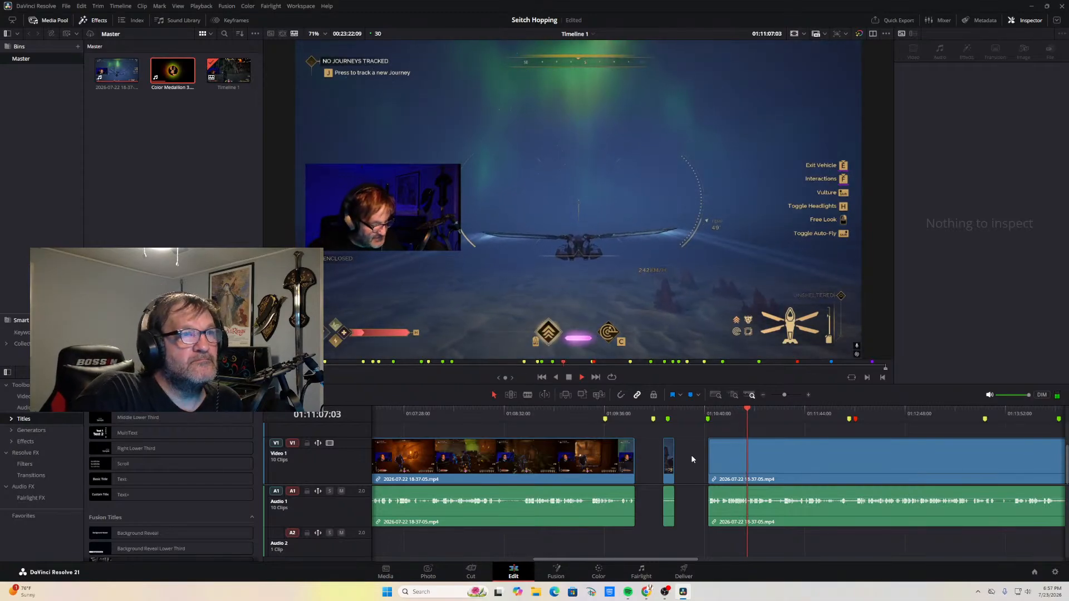
Play the footage from about 01:11:08 and split the linked clip at about 01:11:24, shortly after the flight enters Sheol
click(569, 378)
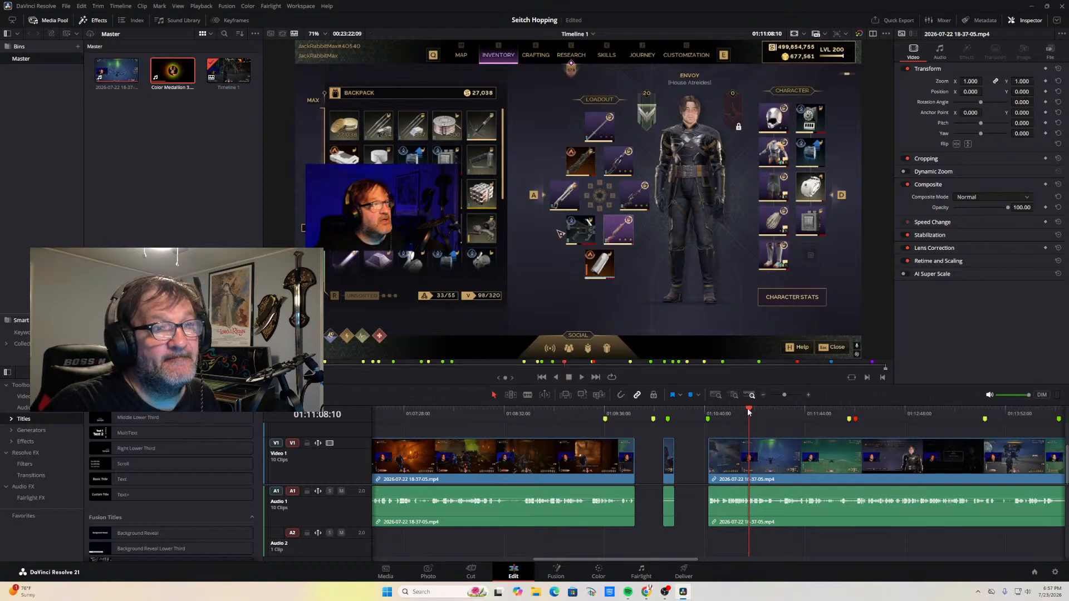
click(581, 378)
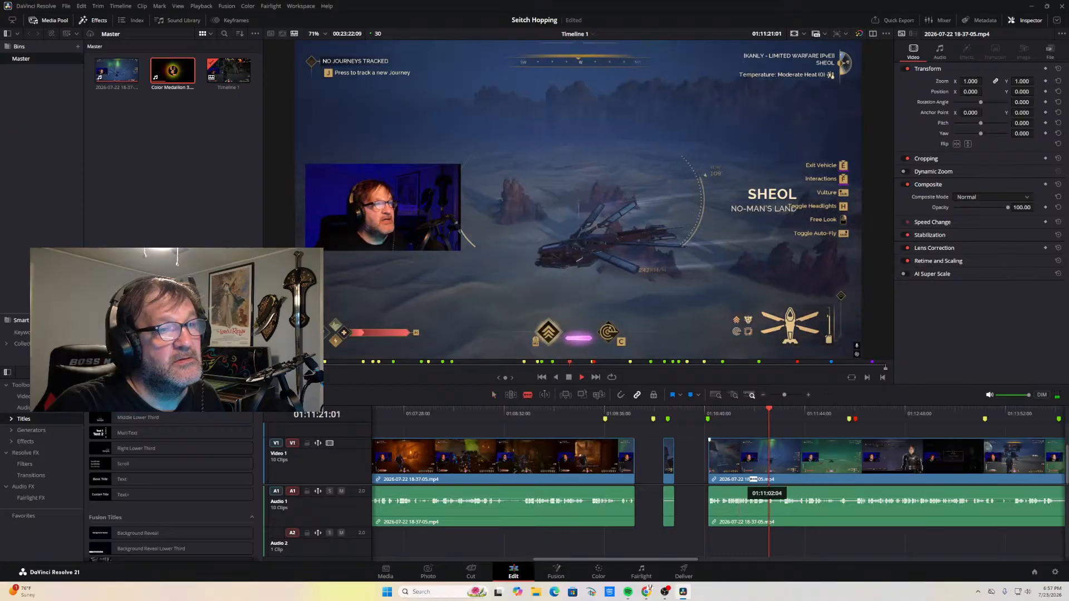
click(769, 472)
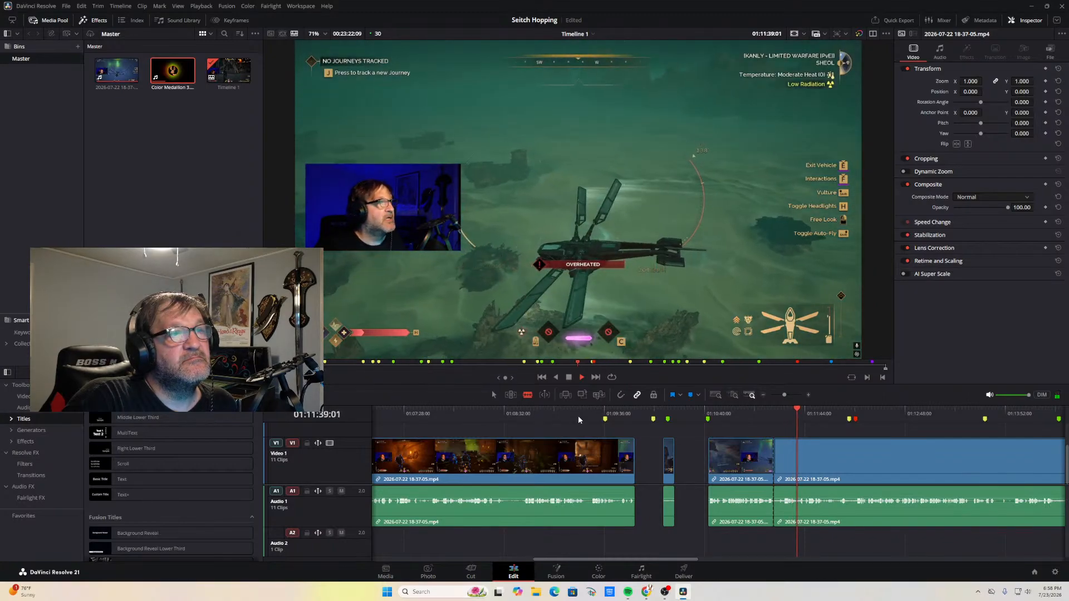
Review the footage back from about 01:11:39, split the linked clip at 01:11:30:04 and delete the short segment before that cut
click(555, 378)
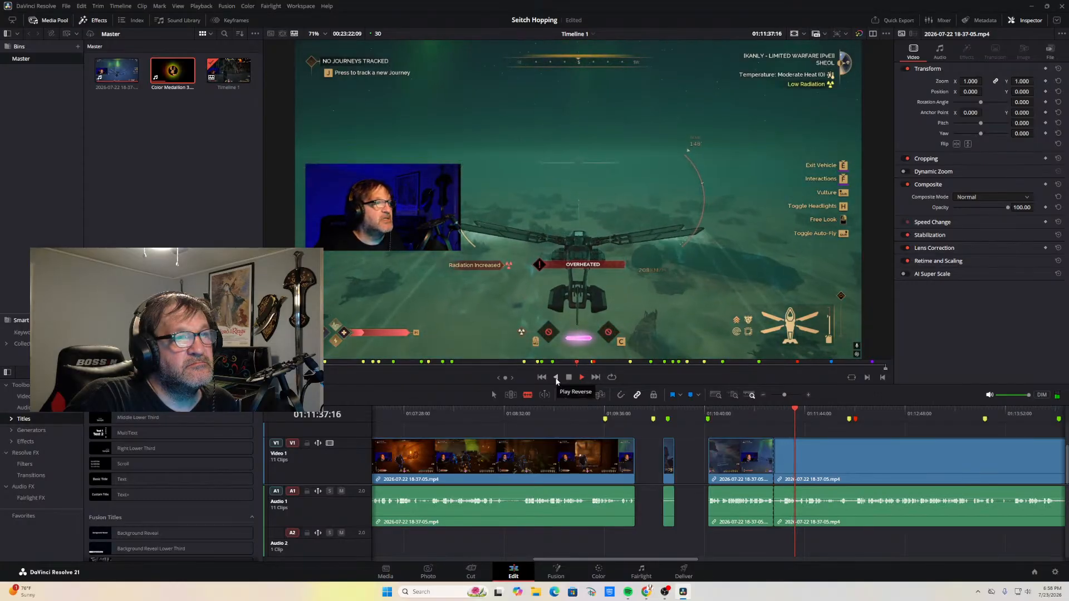
click(556, 378)
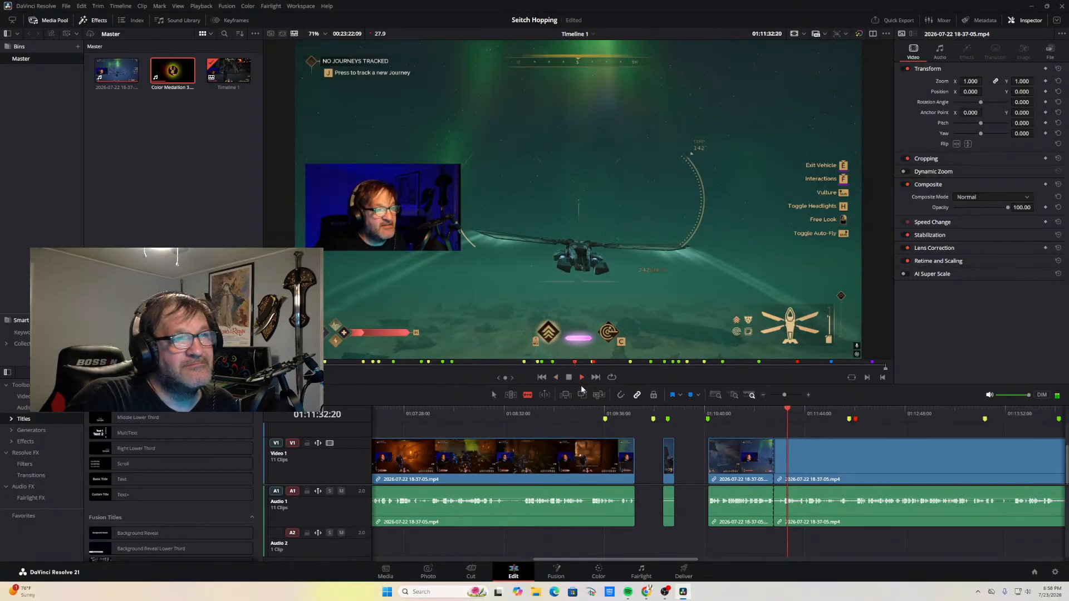
click(784, 413)
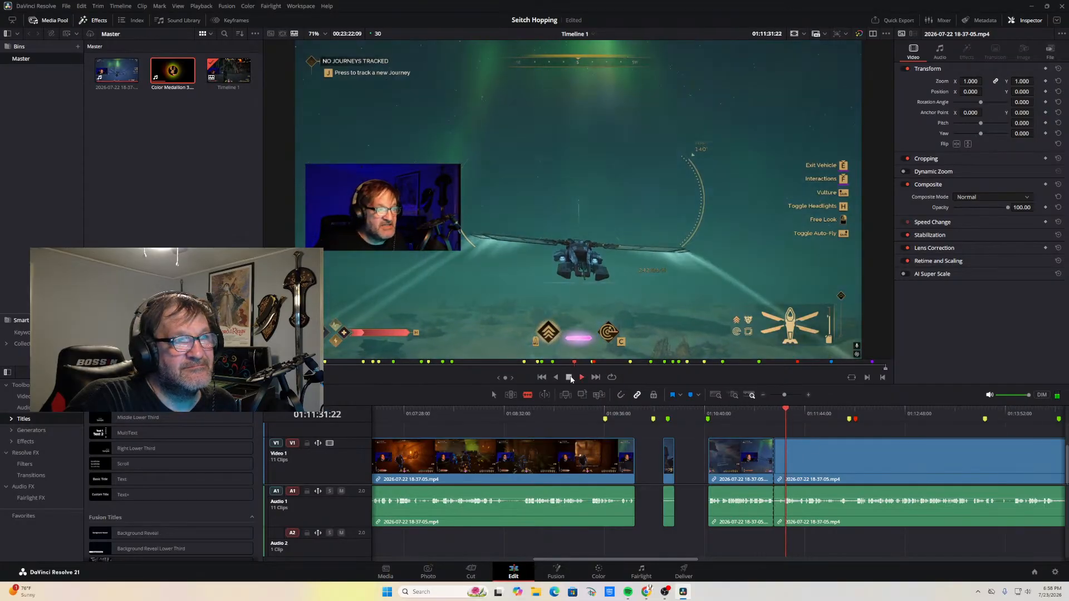
click(556, 377)
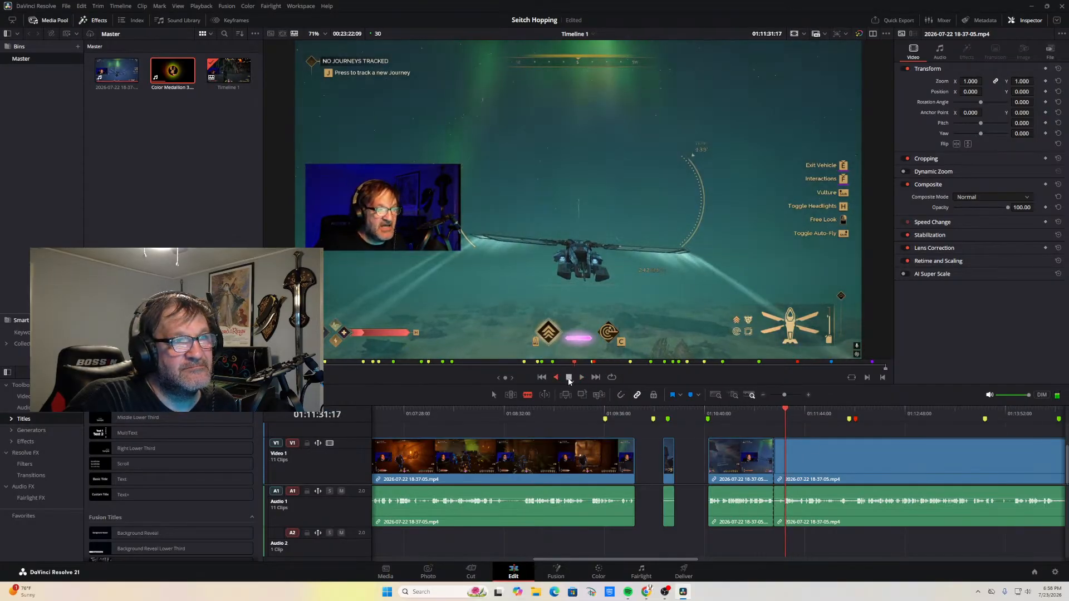
click(569, 378)
click(582, 378)
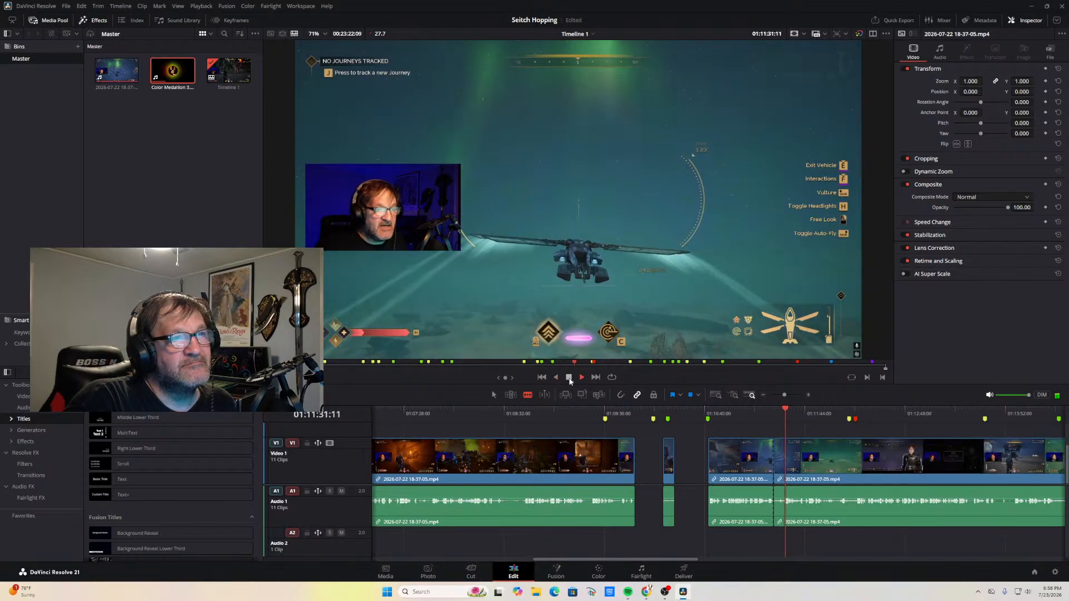
click(784, 413)
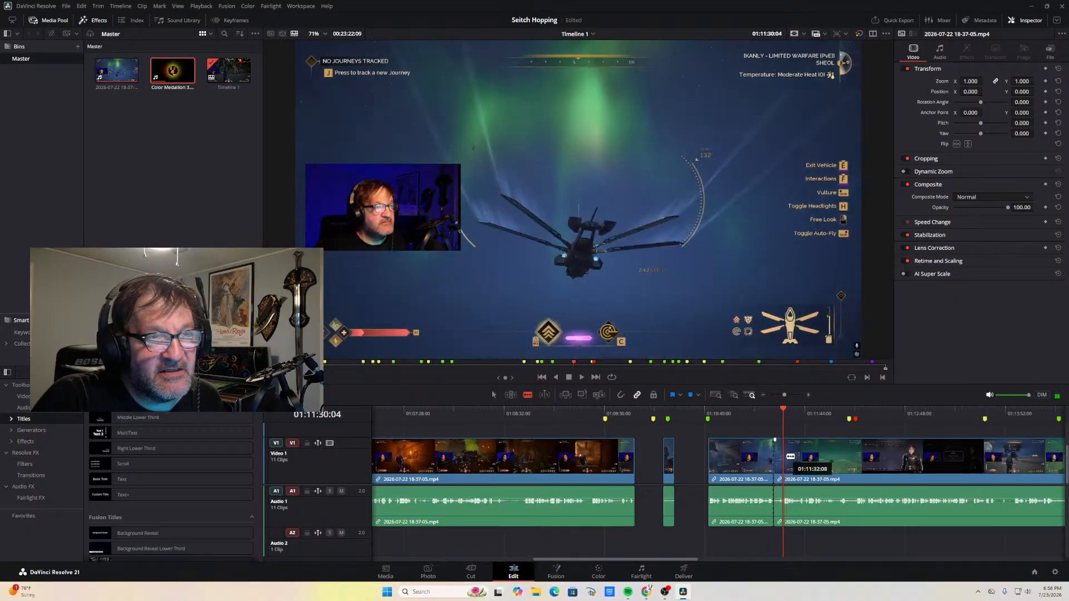
click(783, 455)
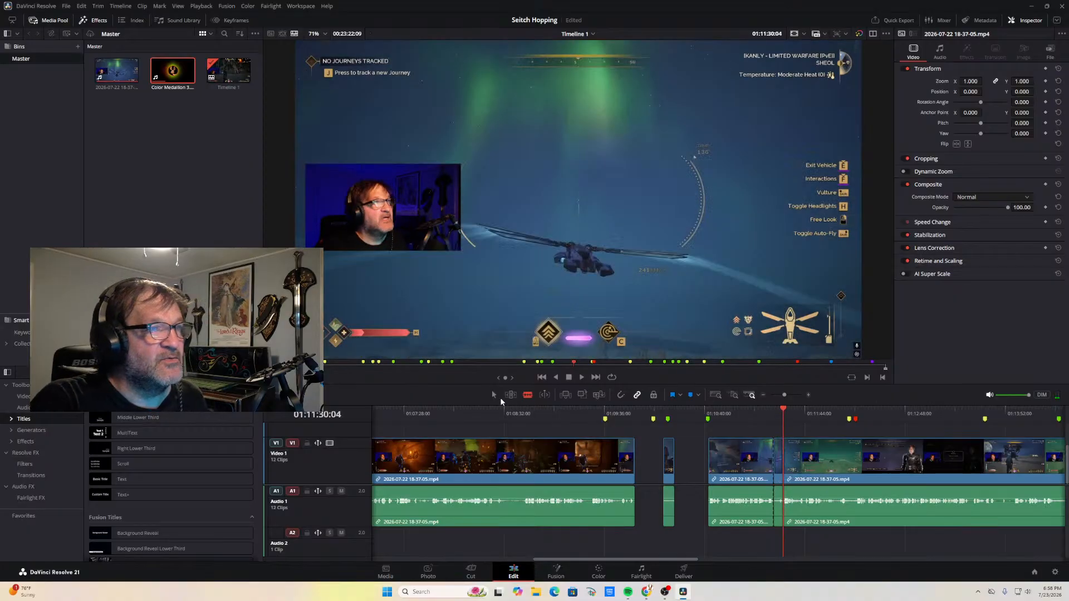
click(494, 396)
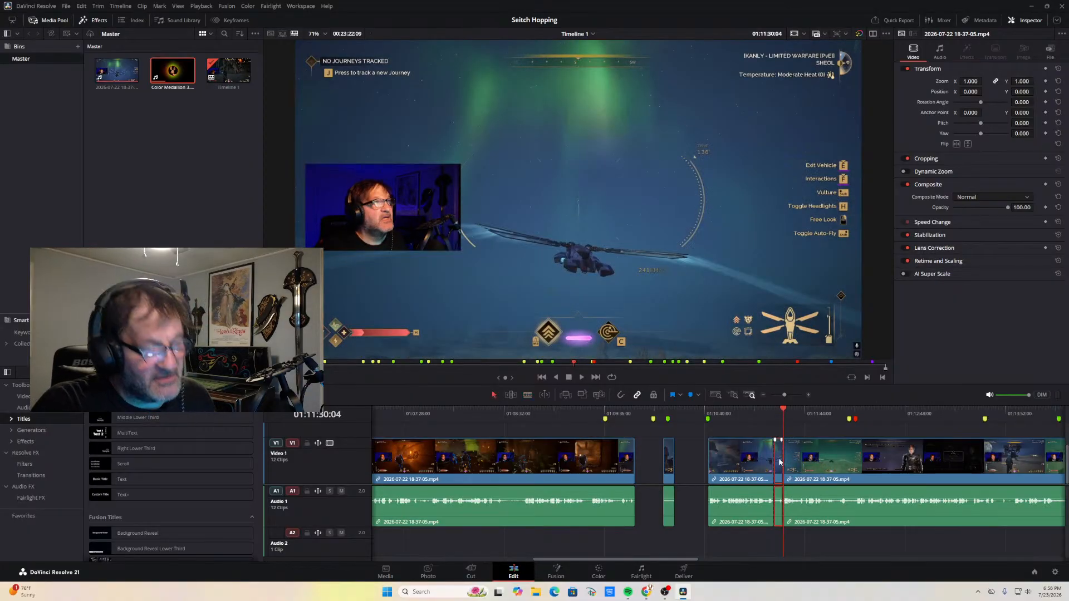
key(BackSpace)
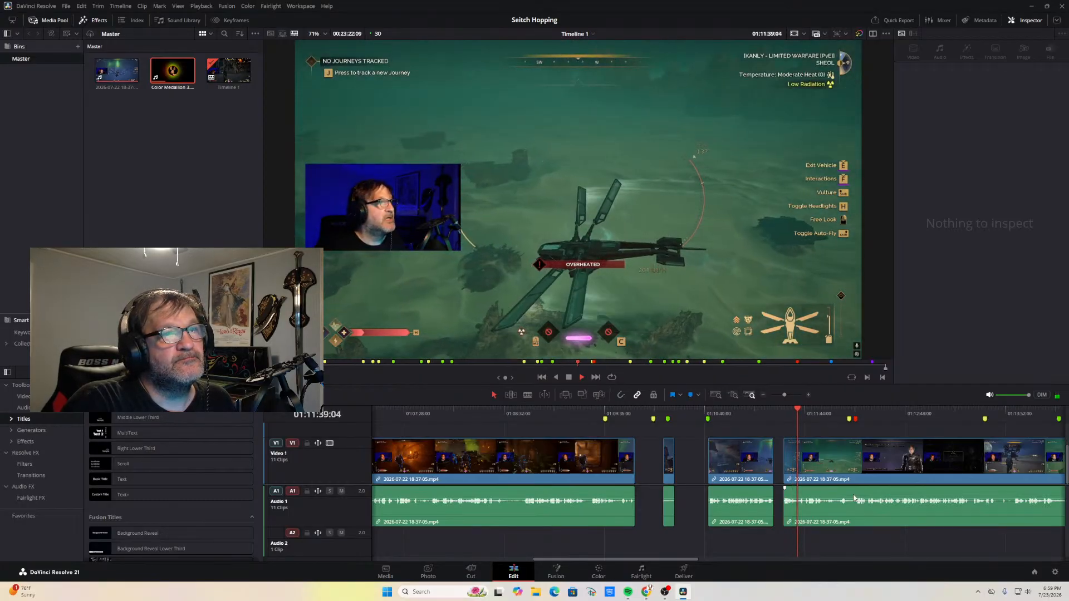
Review the overheated flight footage between about 01:11:39 and 01:12:12 and split the linked clip at 01:11:46:13
click(823, 461)
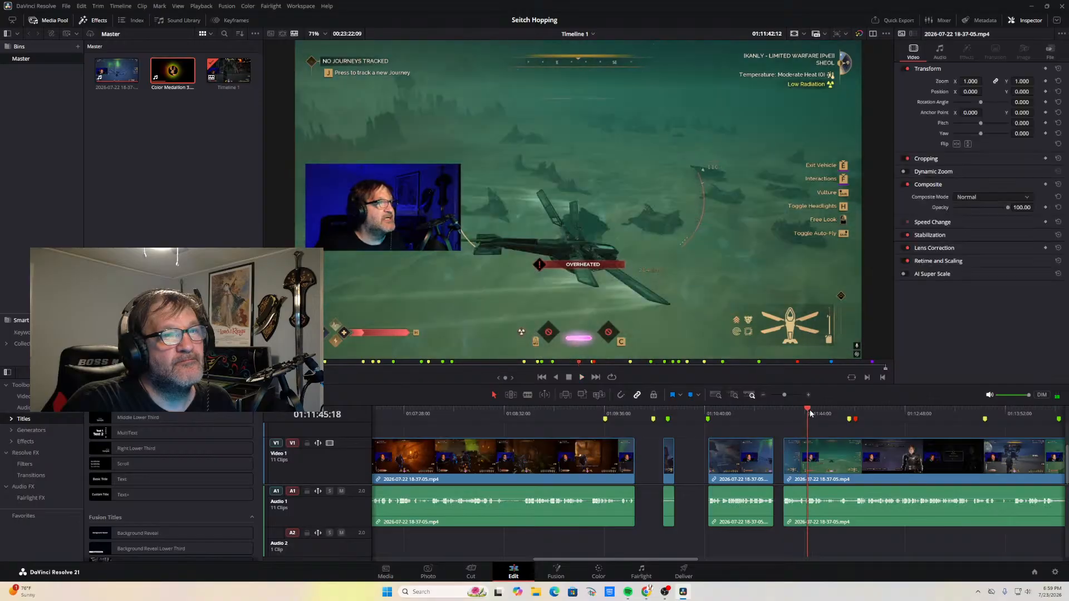
click(848, 416)
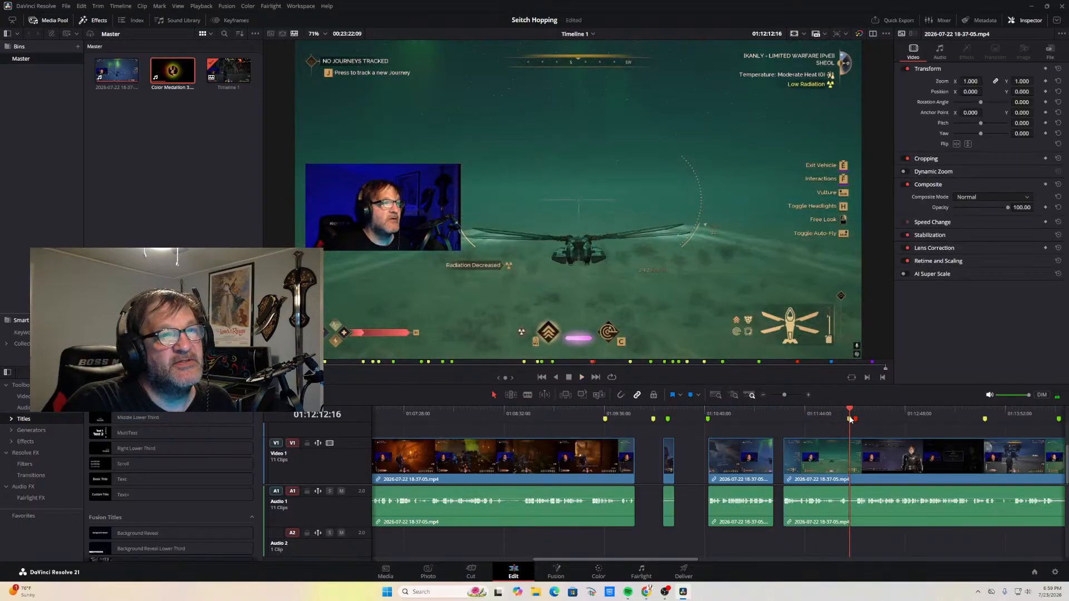
click(800, 419)
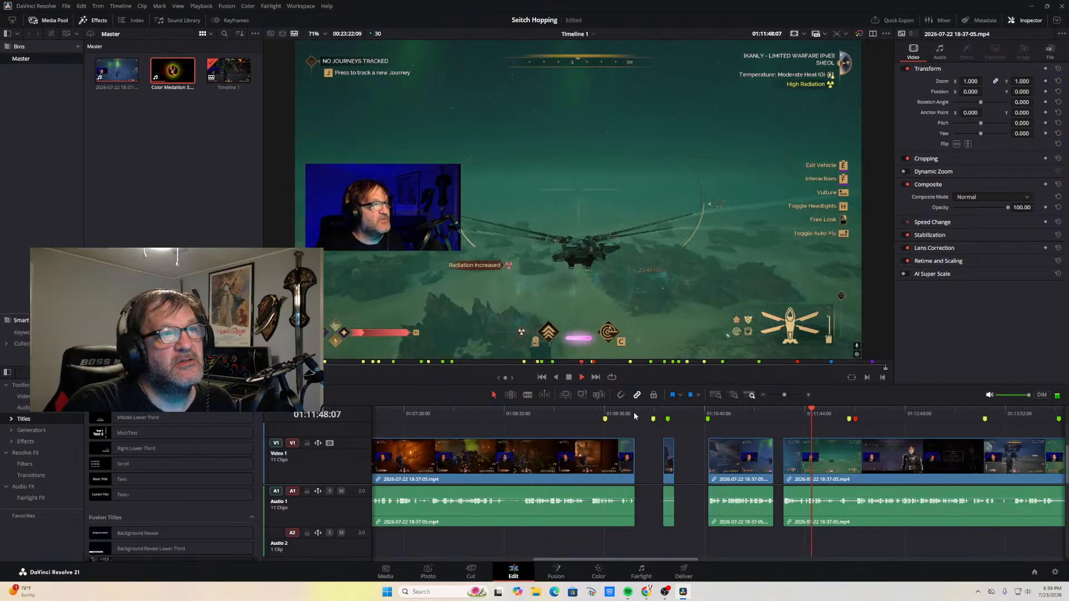
click(806, 411)
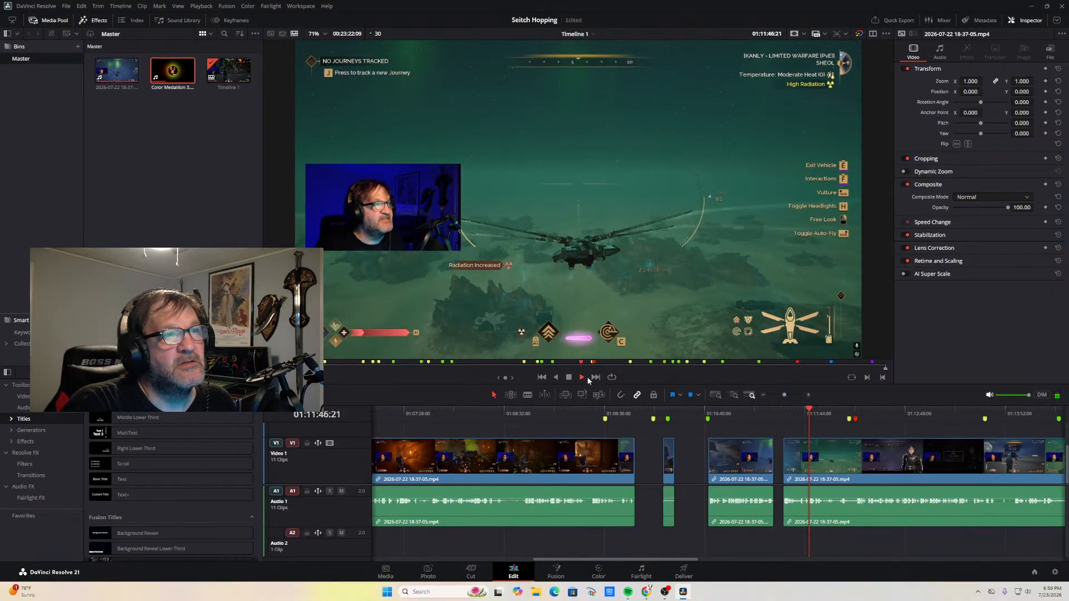
click(555, 377)
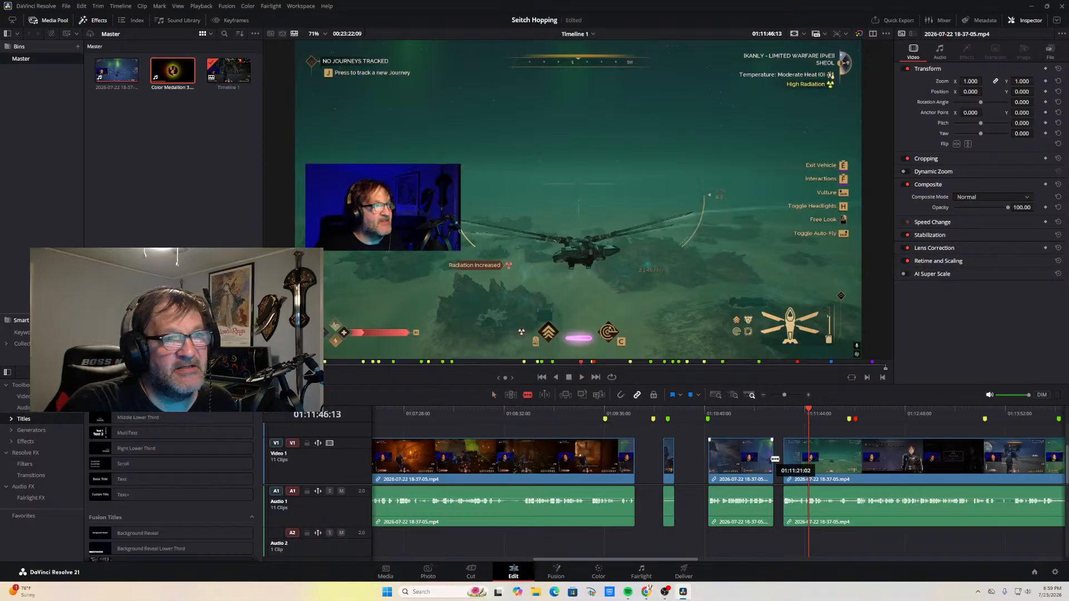
click(811, 466)
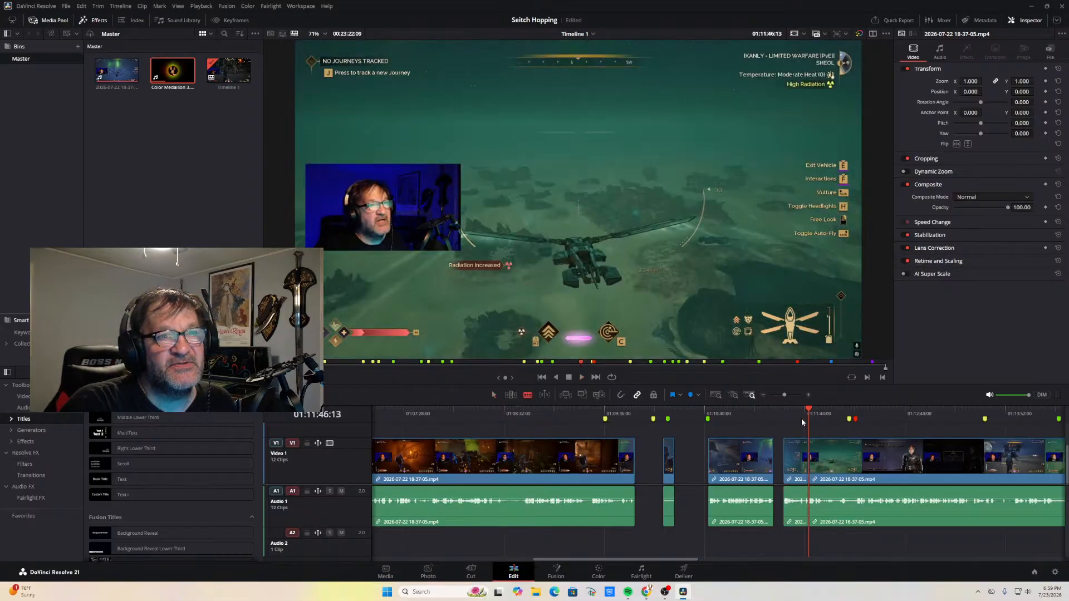
Split the linked video and audio clip at the yellow marker at 01:12:12:08
click(850, 419)
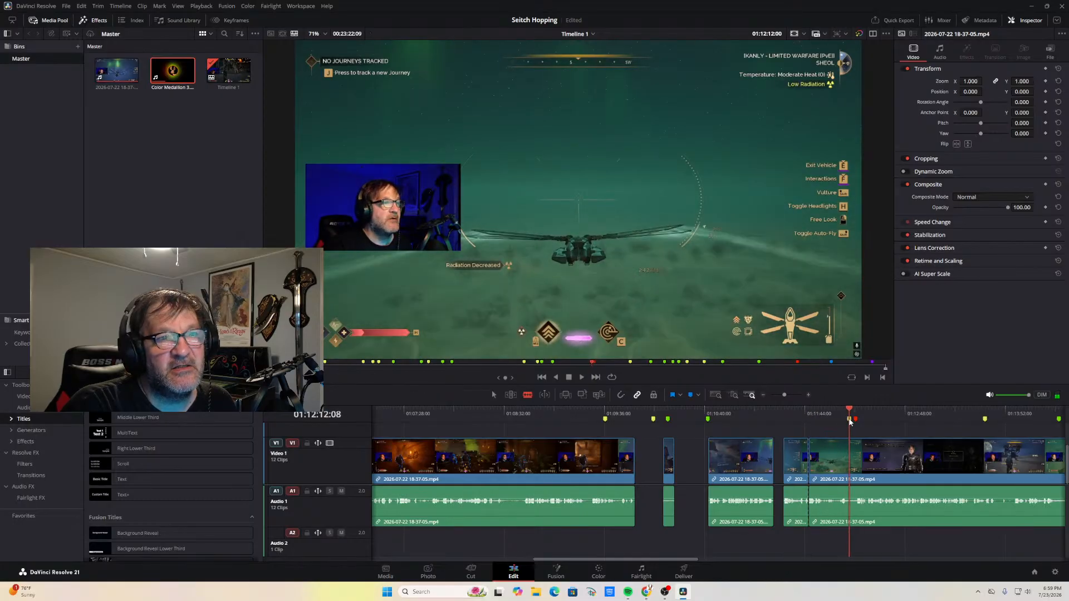
click(849, 420)
click(850, 459)
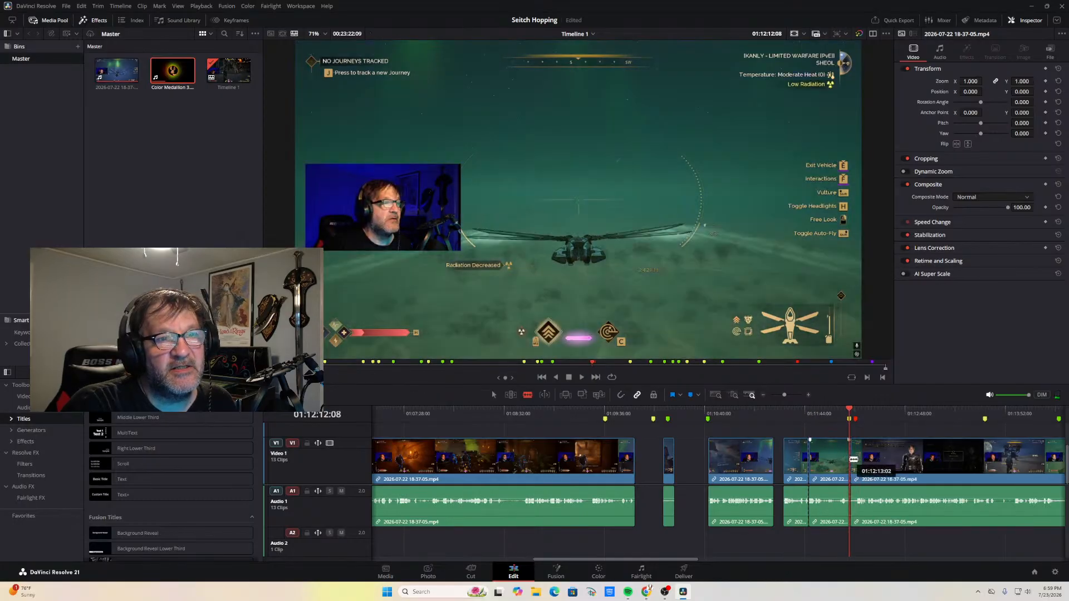
Undo the stray split between the 01:11:46:13 and 01:12:12:08 cuts and save the project
click(818, 459)
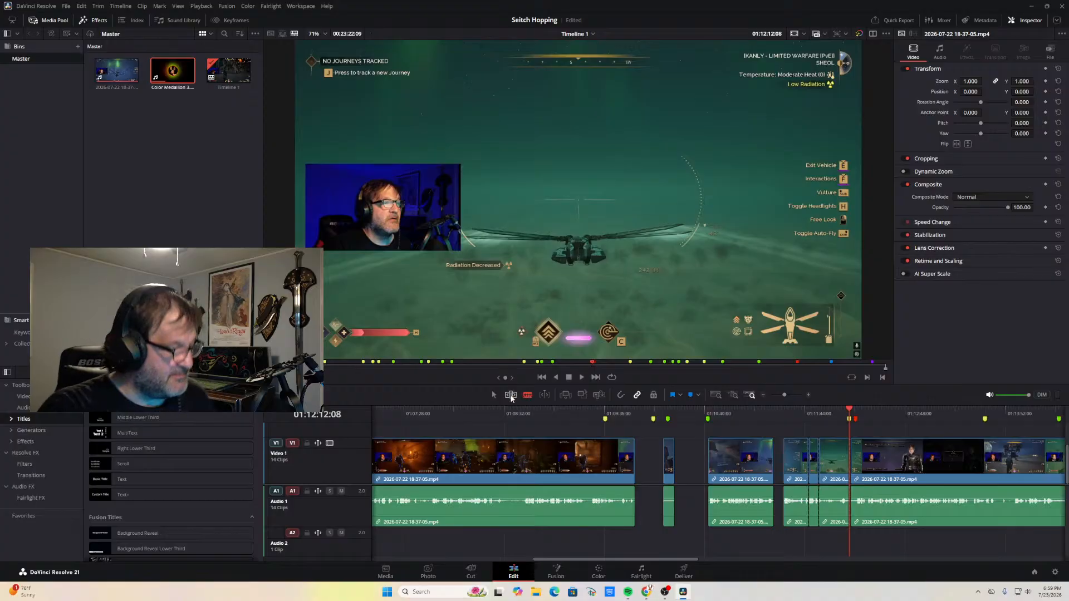
key(ctrl+z)
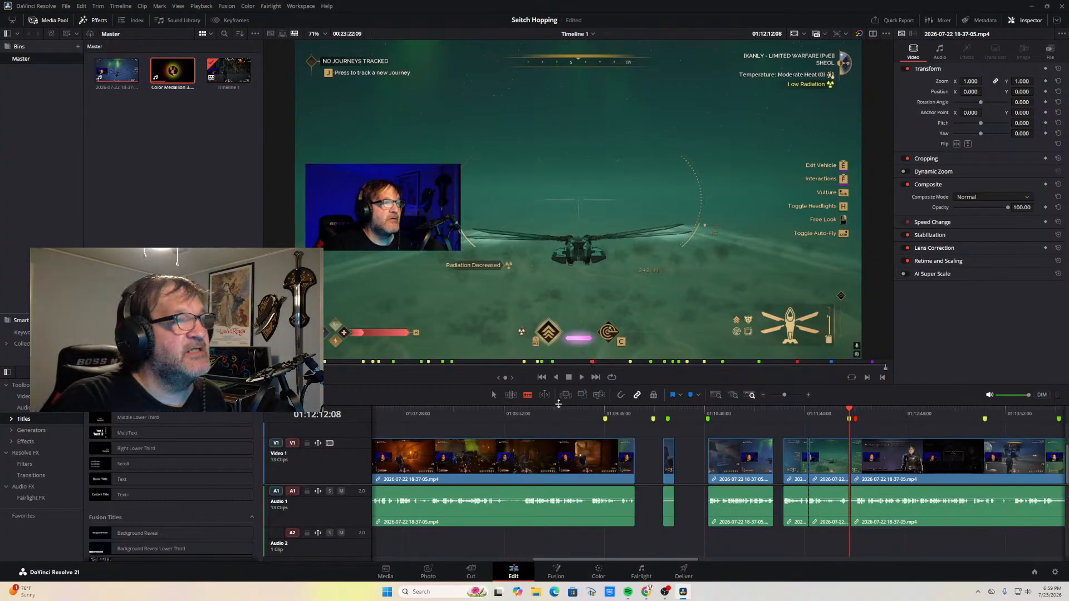
key(a)
key(ctrl+s)
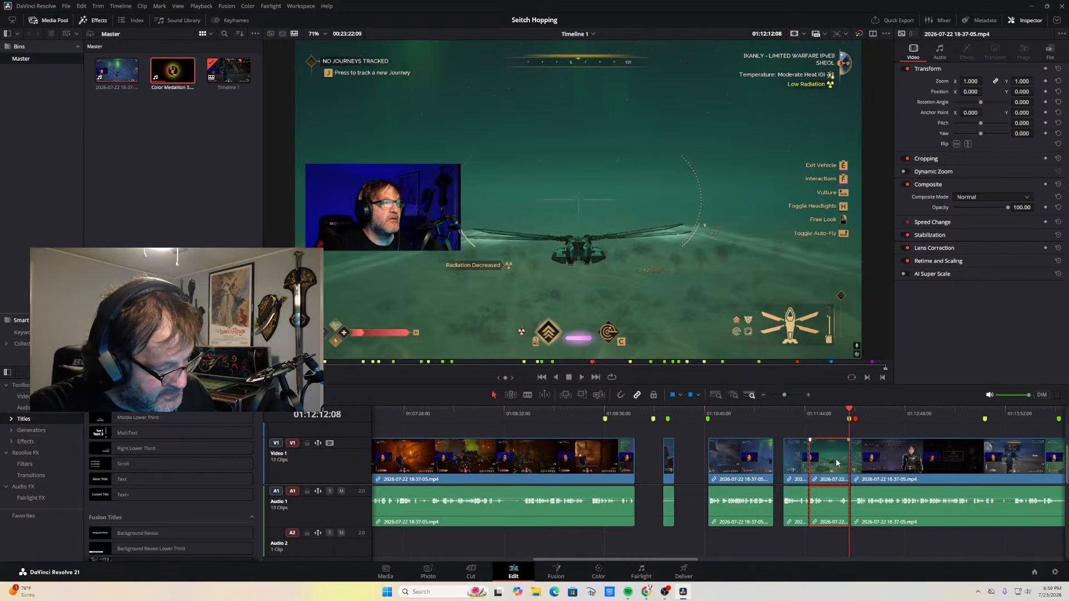
Delete the linked video and audio segment between the 01:11:46:13 and 01:12:12:08 cuts
key(BackSpace)
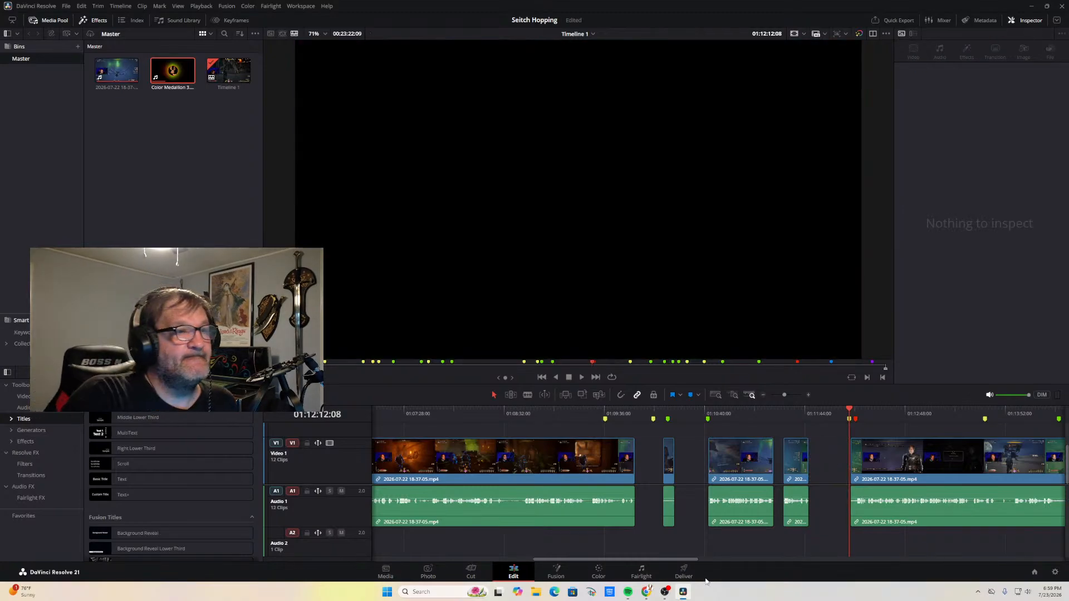
Try to close the gap around 01:01:51:14 by deleting the empty space between the two clips
drag(613, 560, 416, 556)
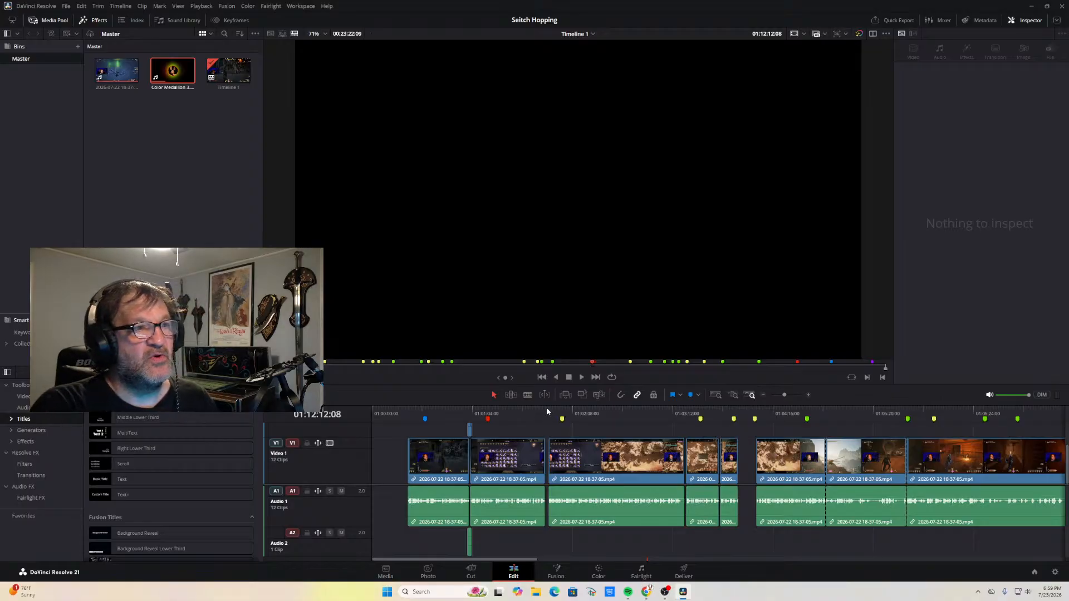
click(808, 395)
click(808, 395)
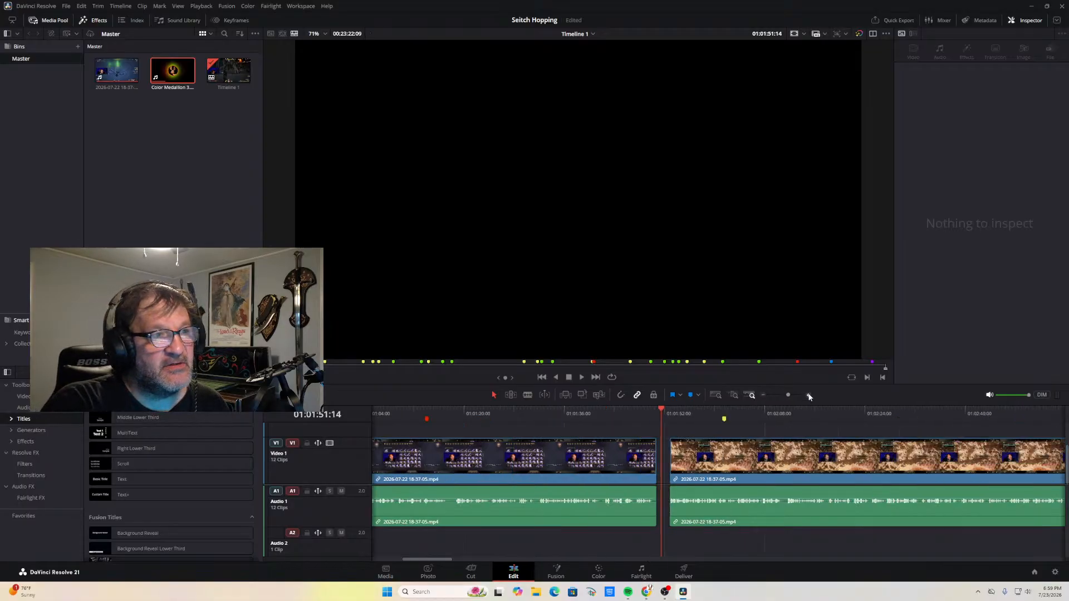
click(809, 394)
click(728, 456)
key(Delete)
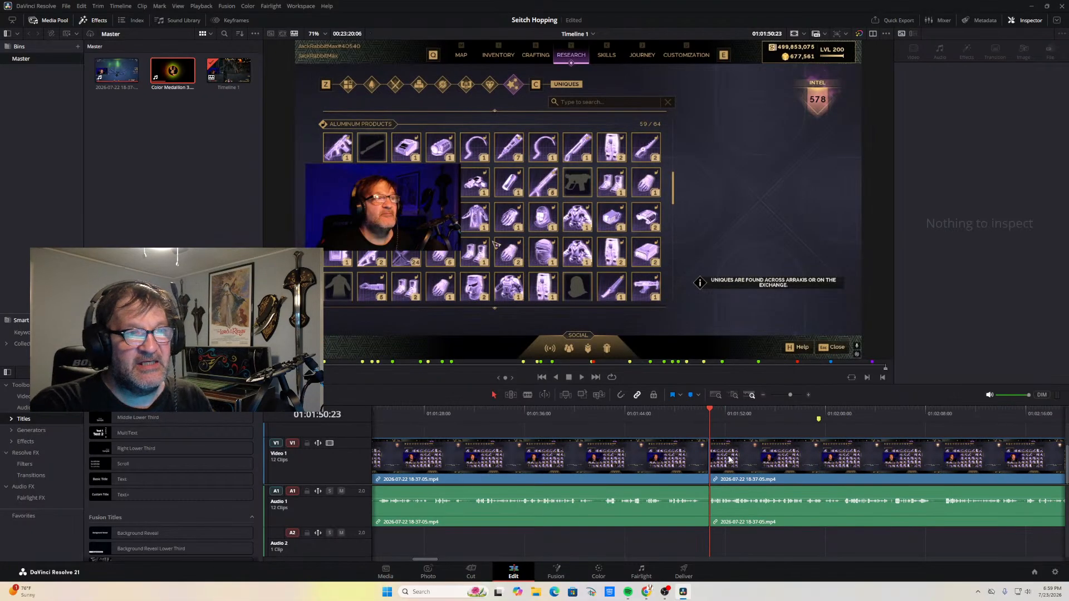
Check the clips and markers around 01:03:20 and undo the gap deletion
drag(430, 560, 476, 557)
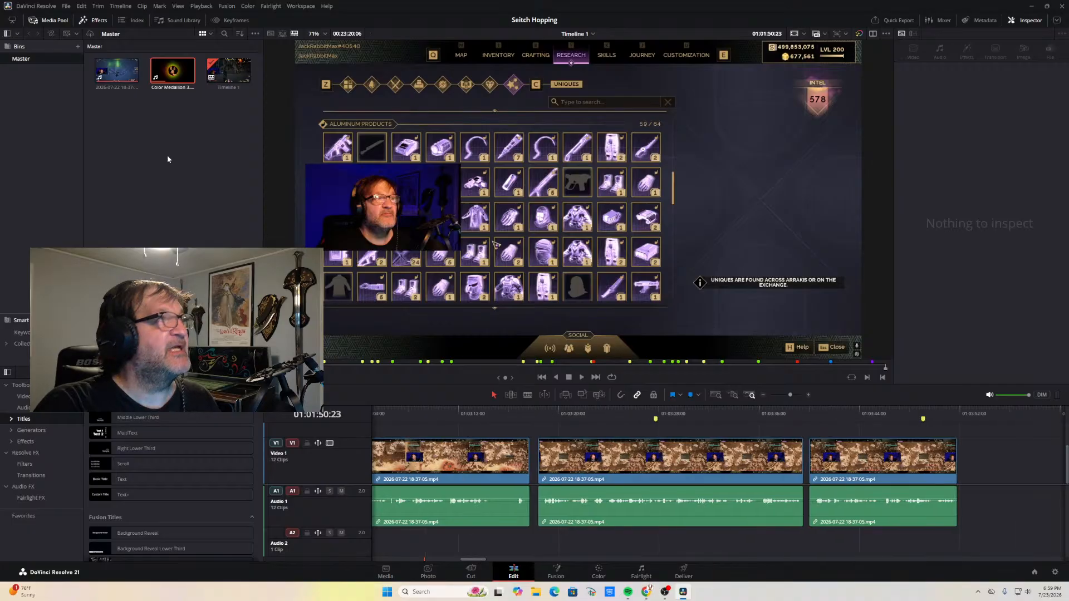
click(81, 6)
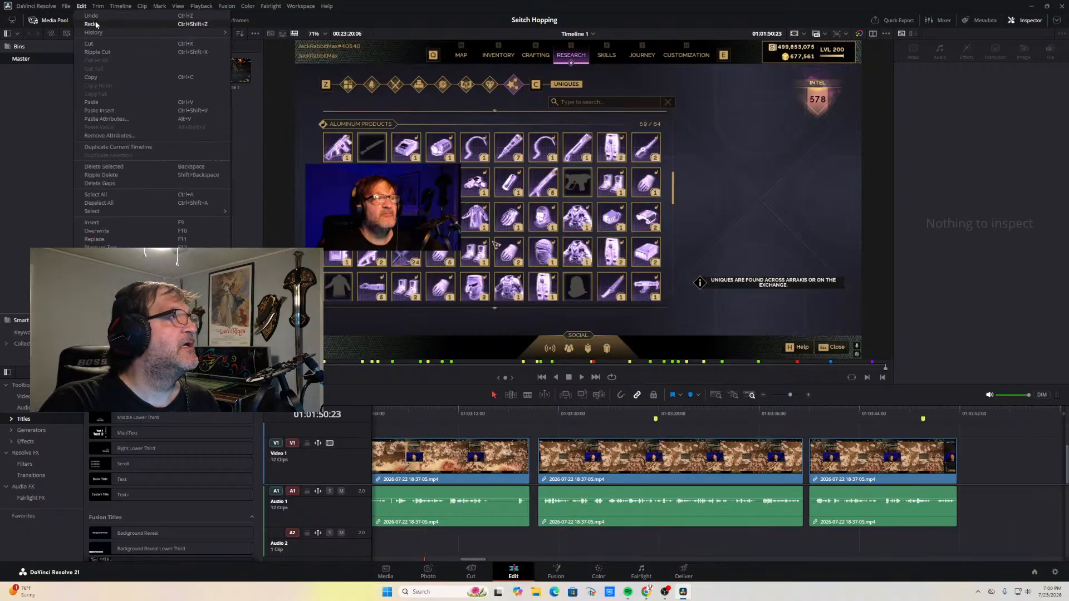
click(92, 16)
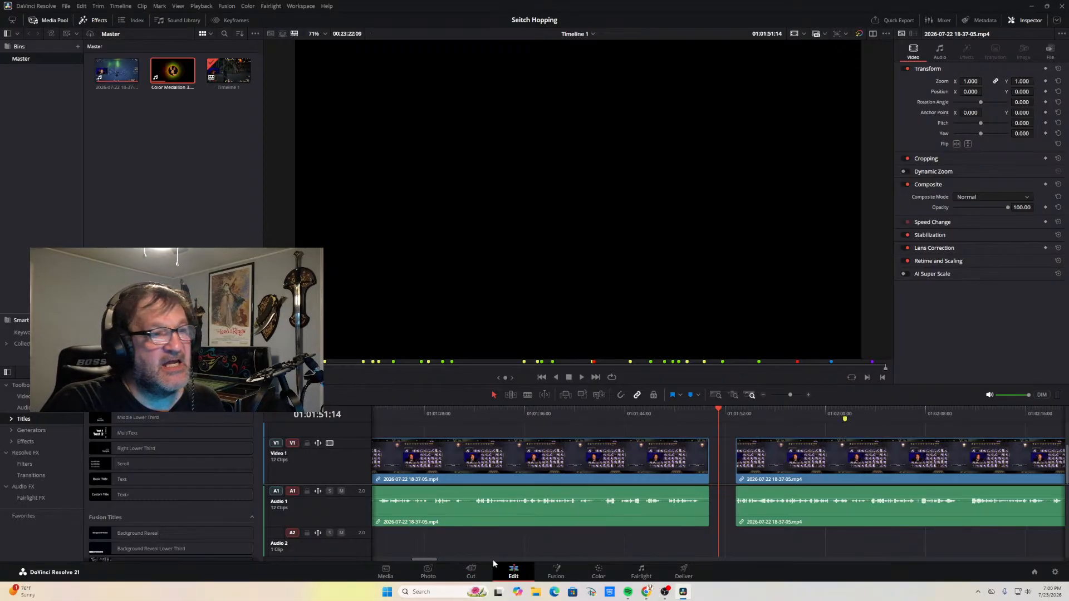
Review the footage from about 01:12:13 onward and split the linked clip at about 01:14:24
click(764, 395)
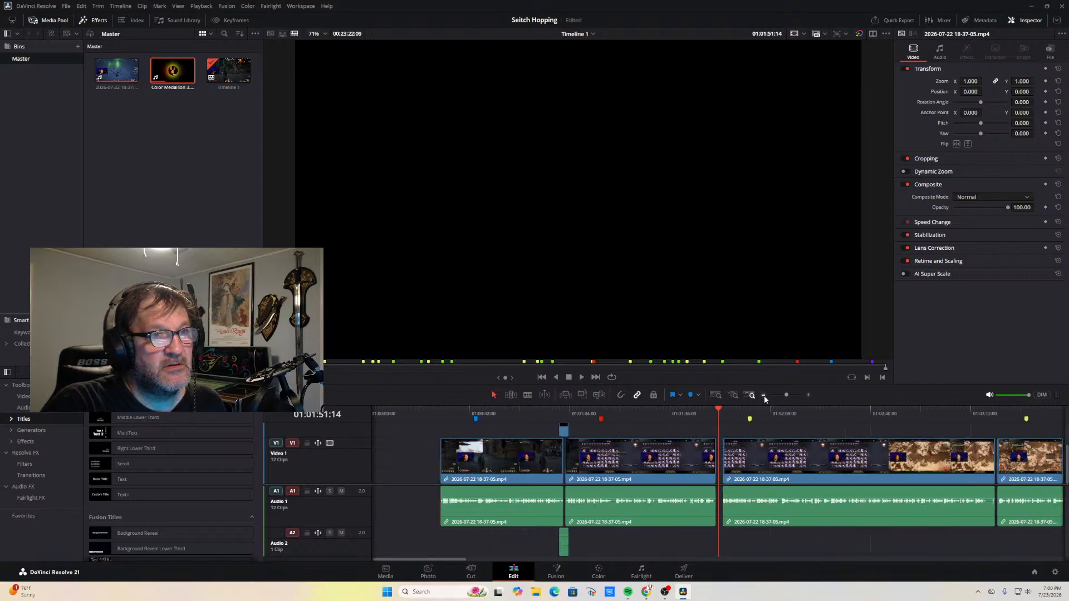
click(764, 396)
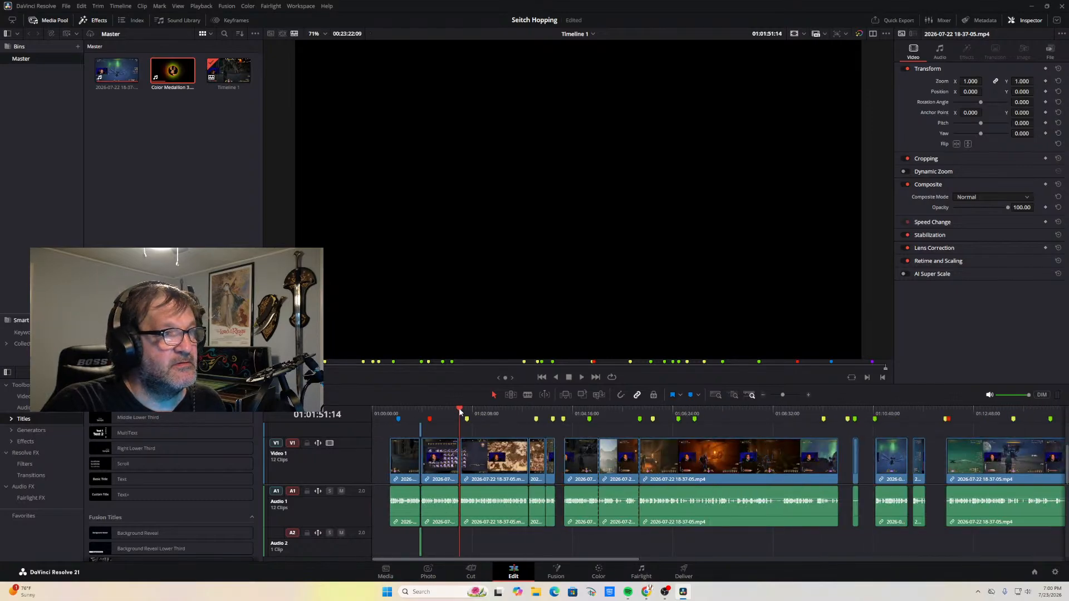
drag(460, 412, 959, 433)
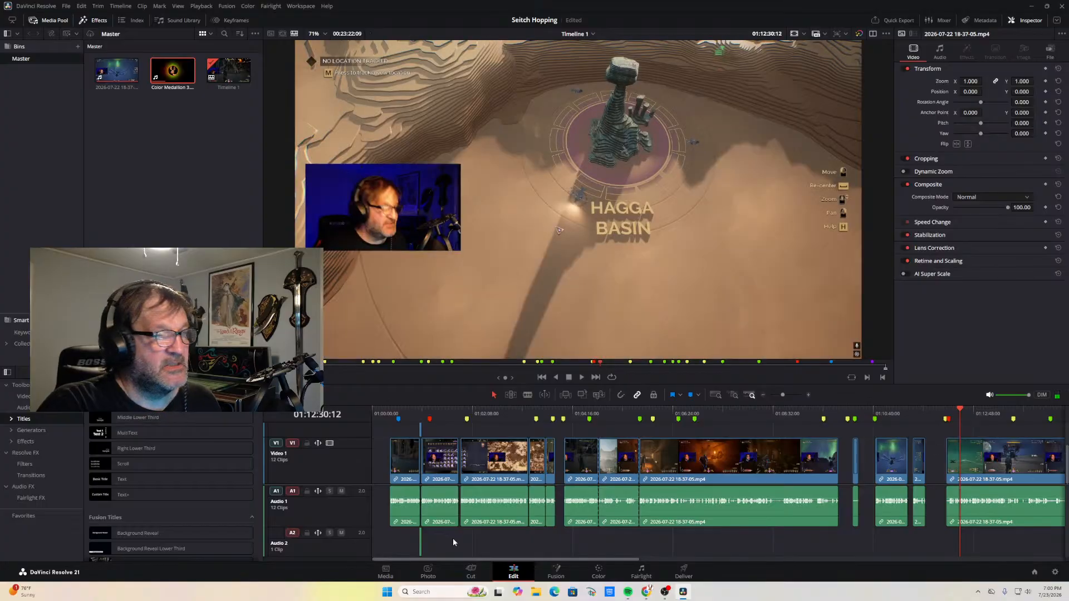
drag(479, 558, 638, 557)
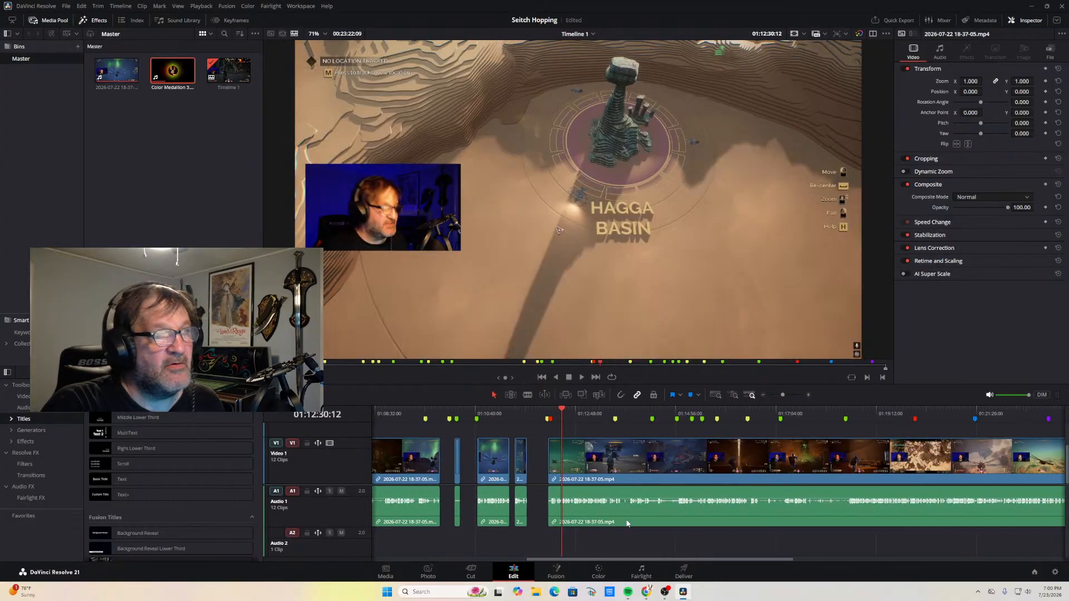
drag(560, 410, 549, 417)
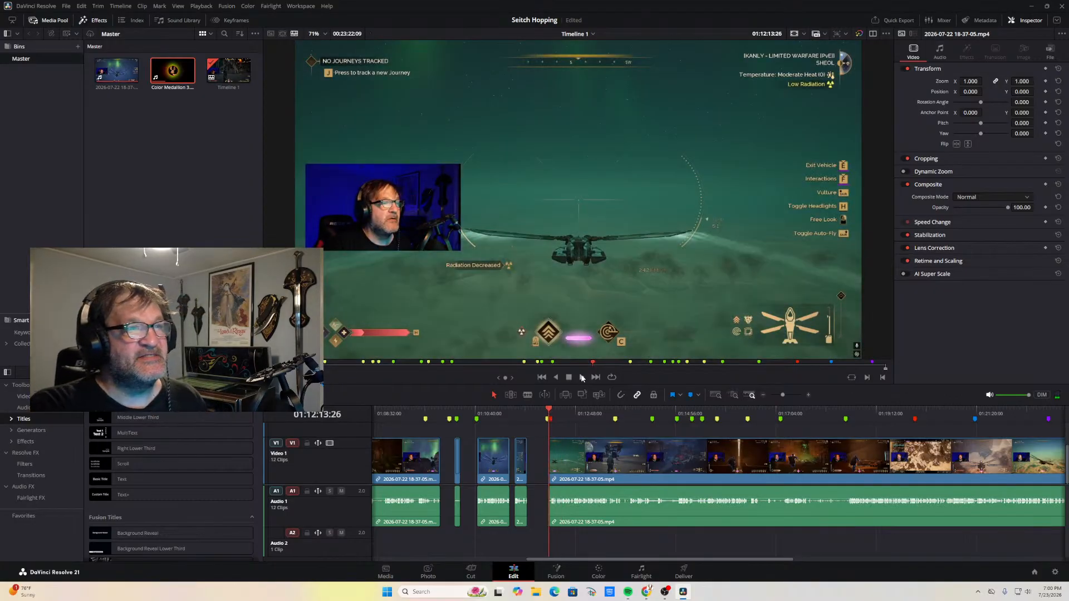
click(583, 377)
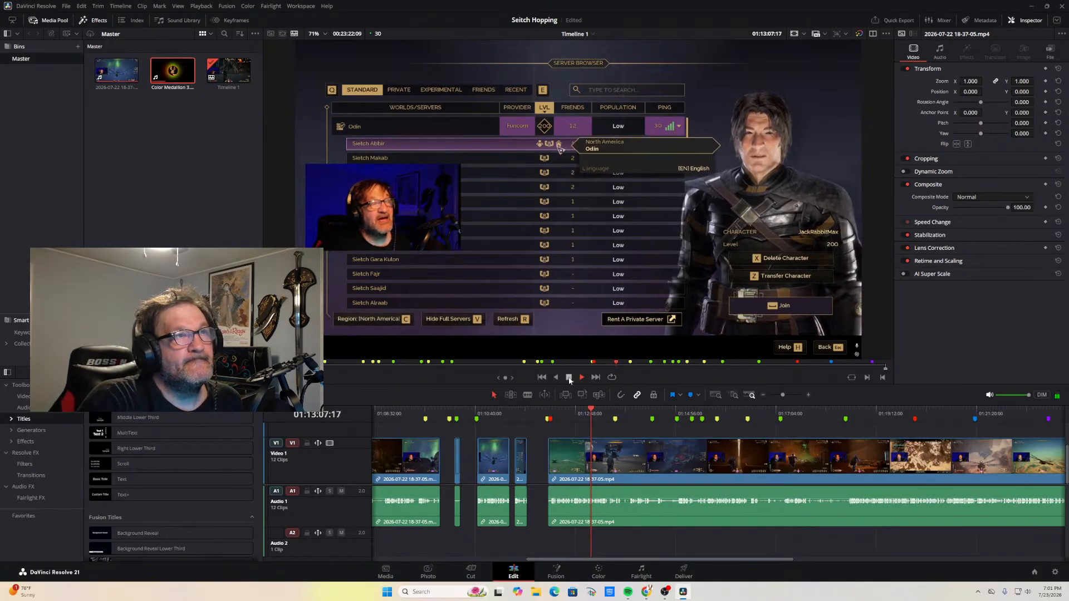
click(569, 379)
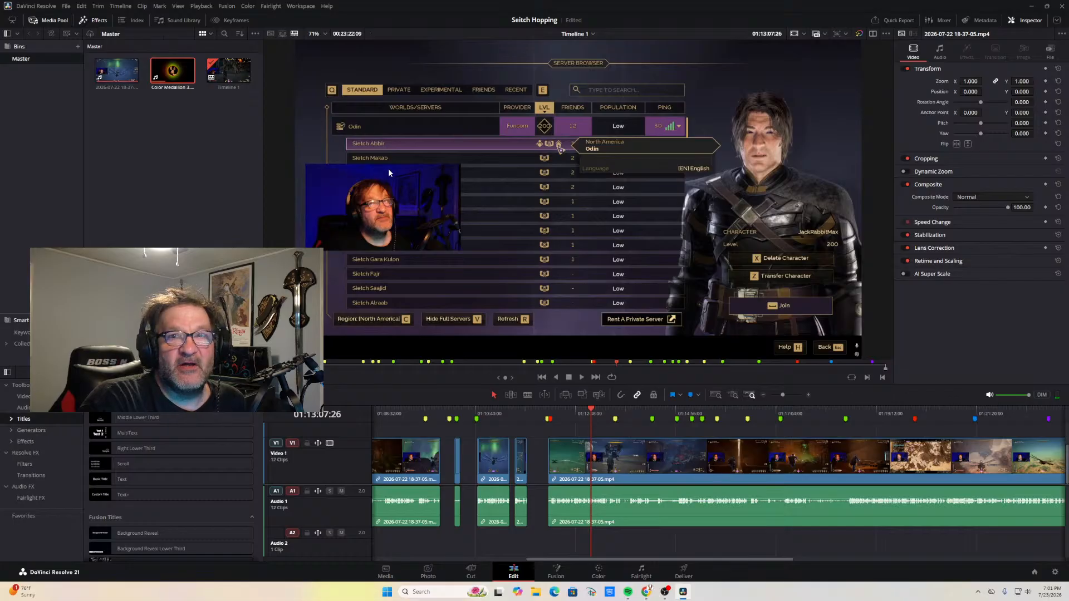
click(582, 377)
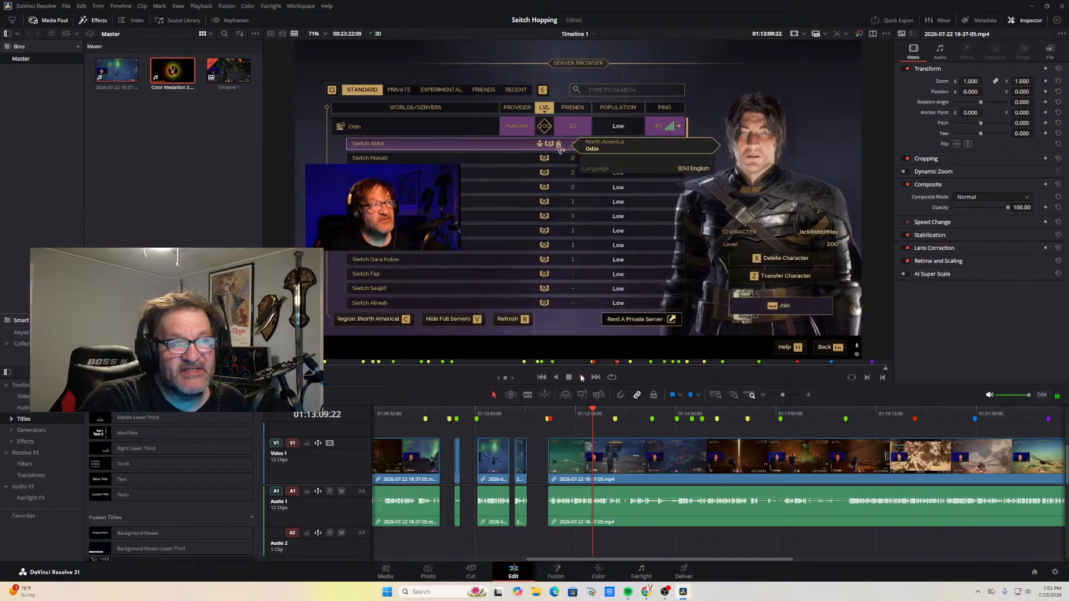
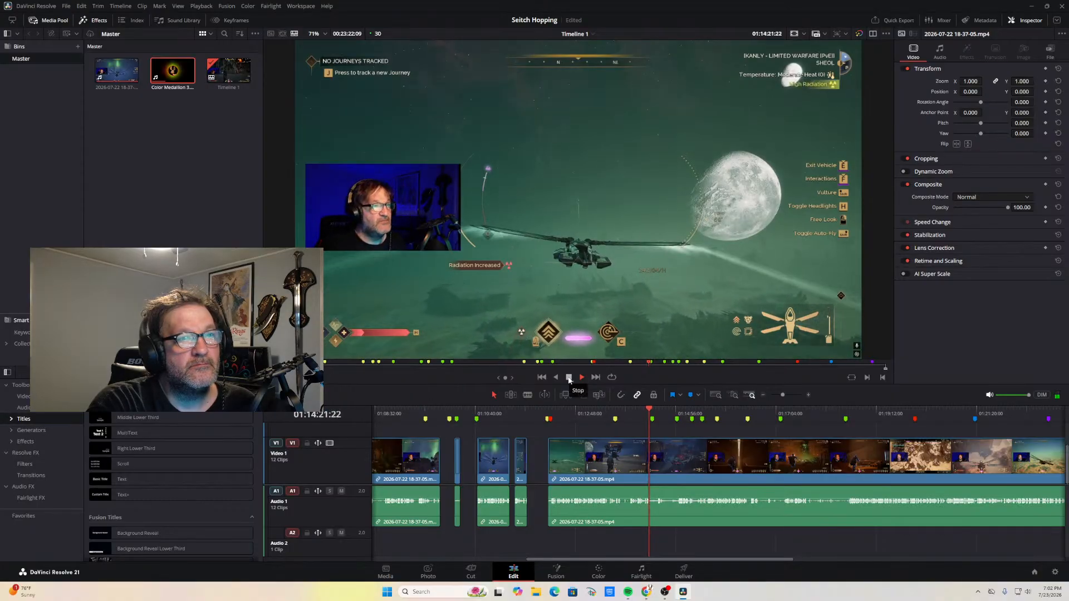
click(569, 378)
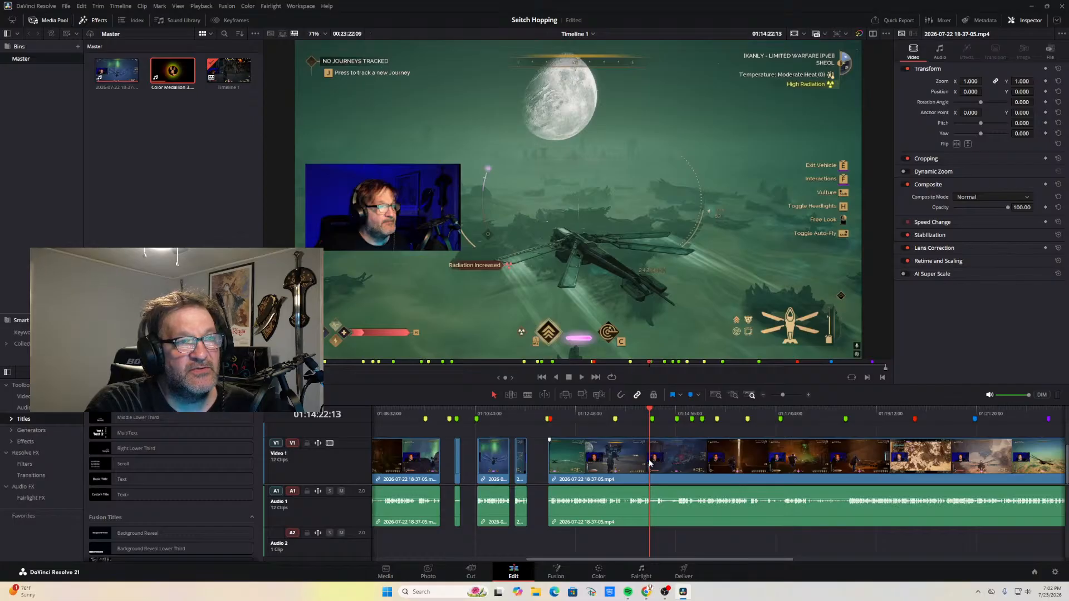
click(526, 396)
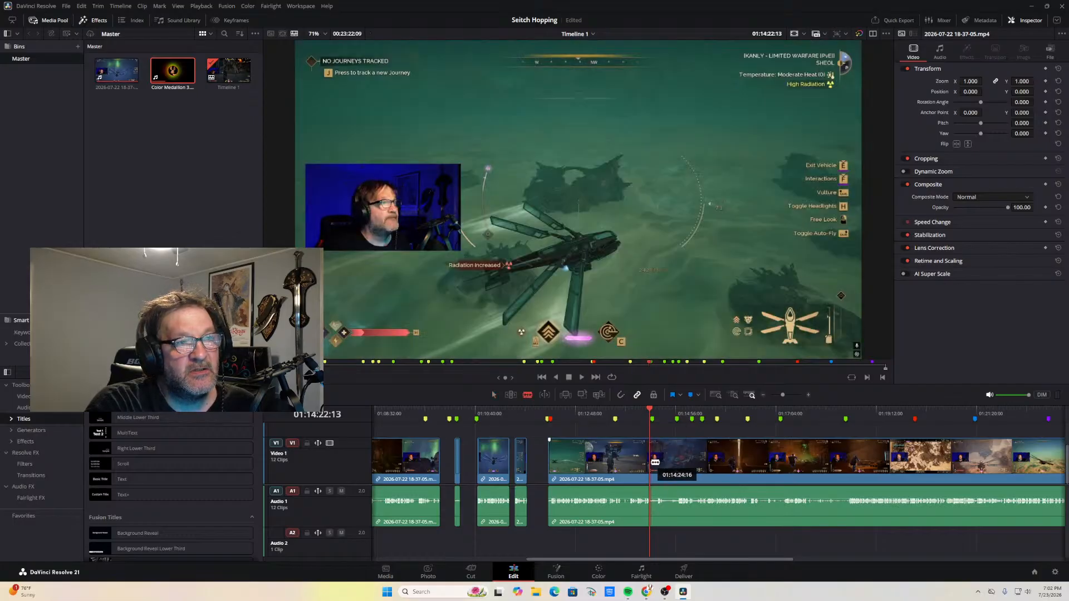
click(655, 462)
Review the flight footage up to about 01:15:00 and split the linked clip at about 01:14:58
click(582, 377)
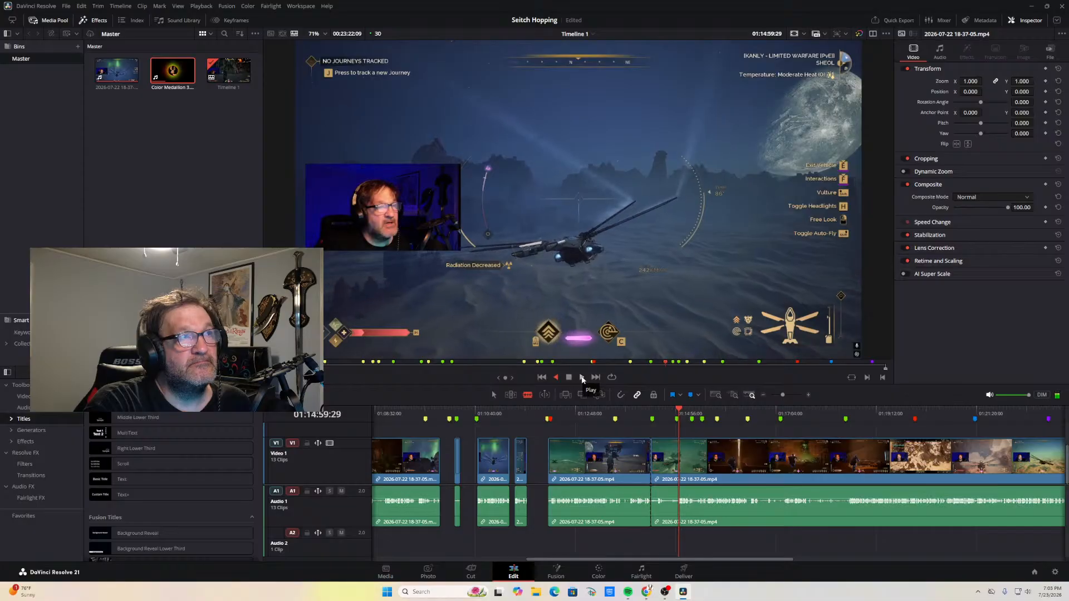
click(583, 379)
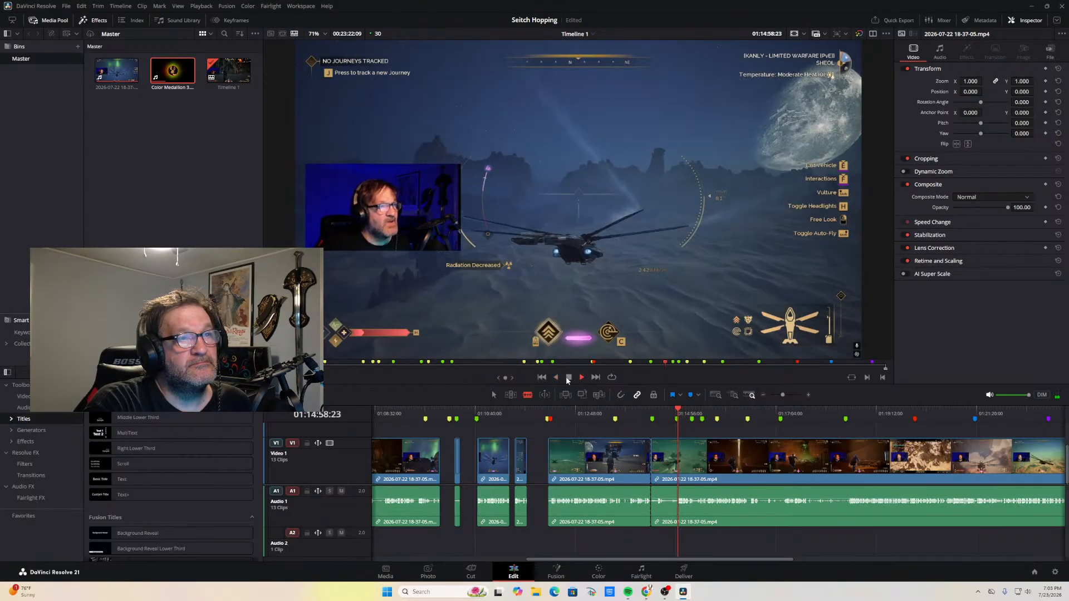
click(568, 377)
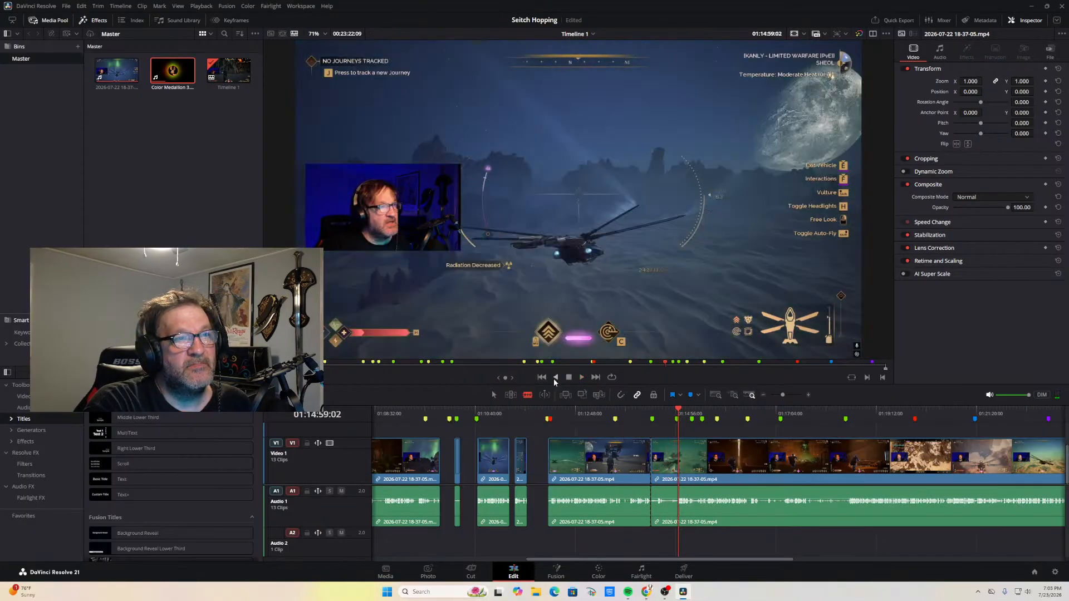
click(585, 380)
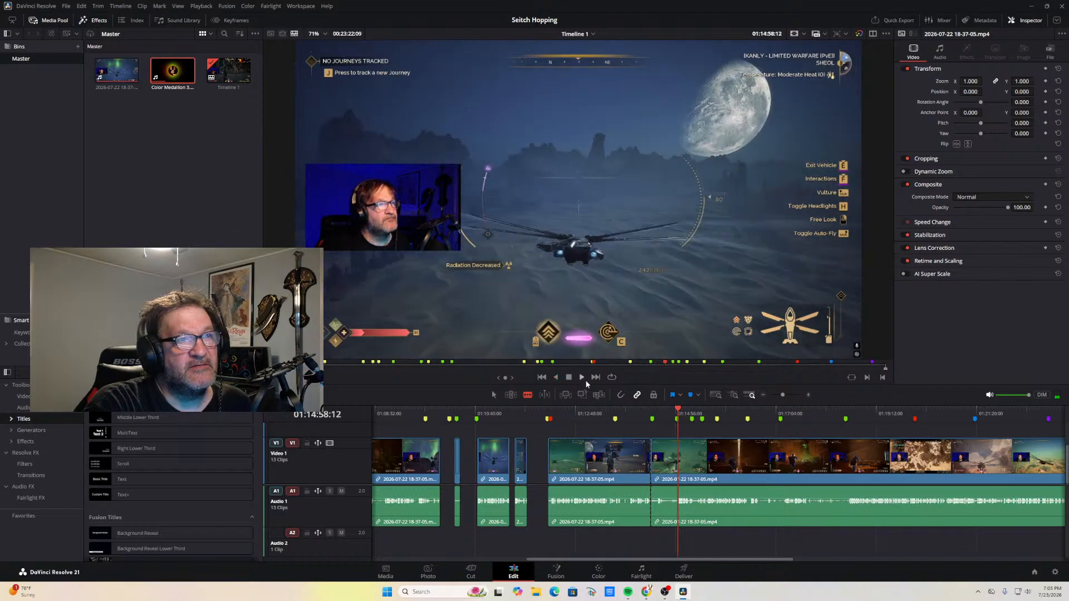
click(679, 468)
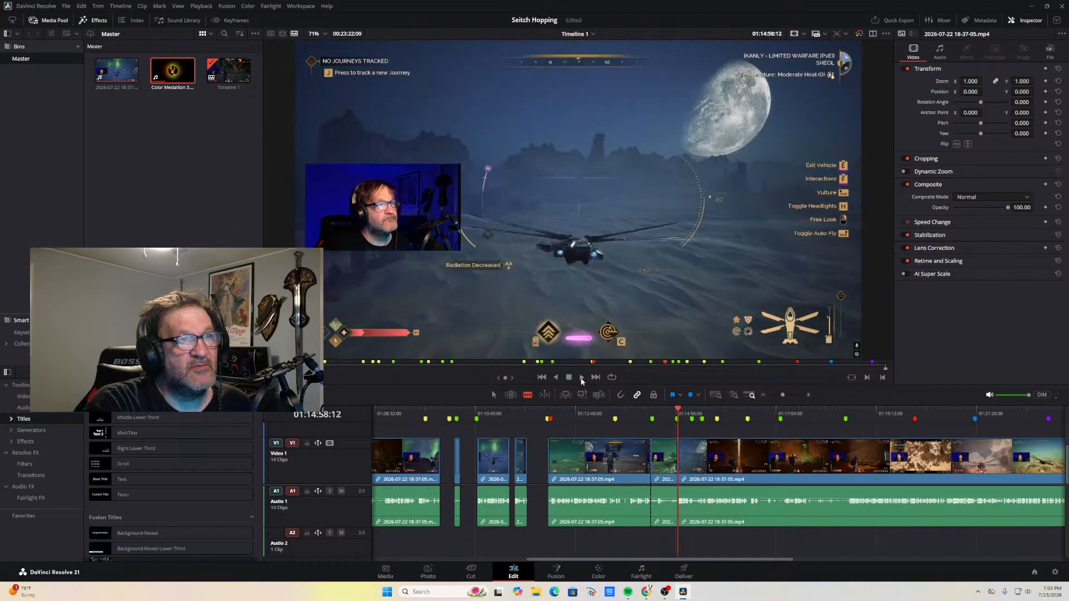
Review the Mysa Tarill flight footage after the 01:14:58 cut and split the linked clip at 01:15:29:27
click(581, 379)
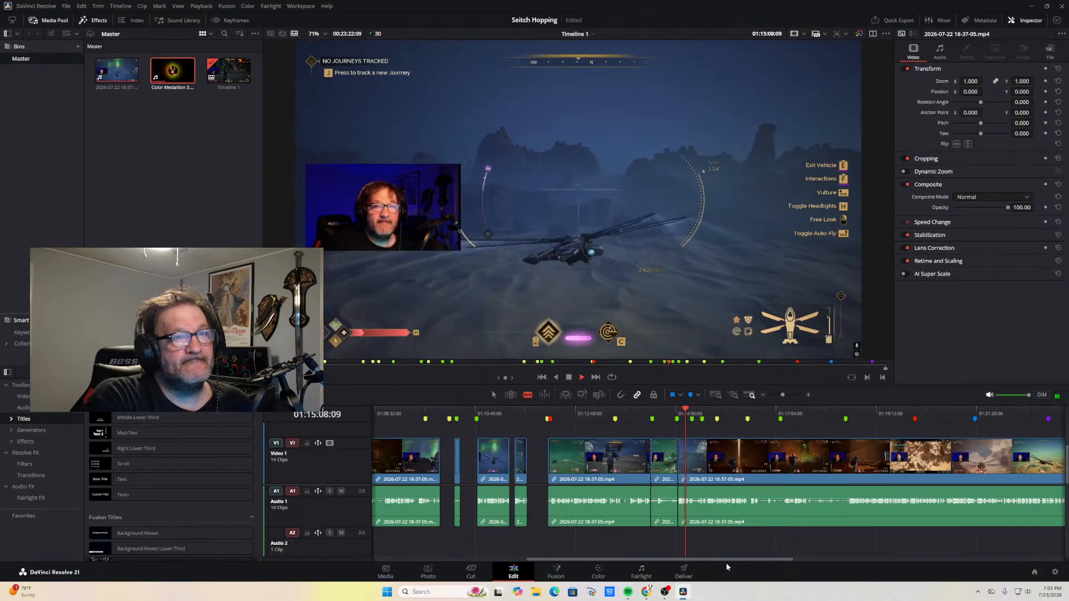
click(568, 378)
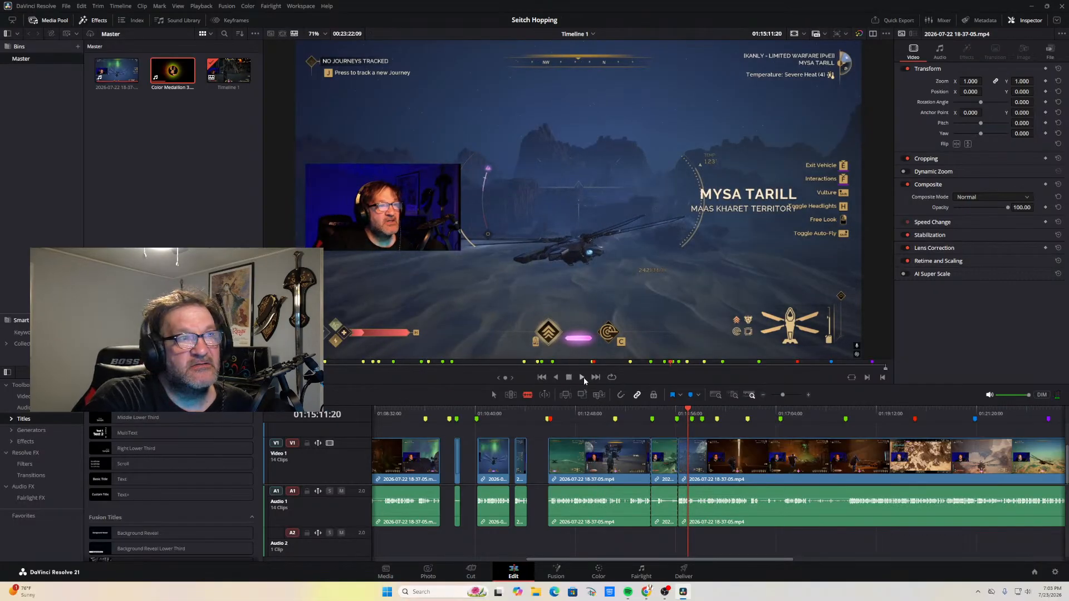
click(583, 376)
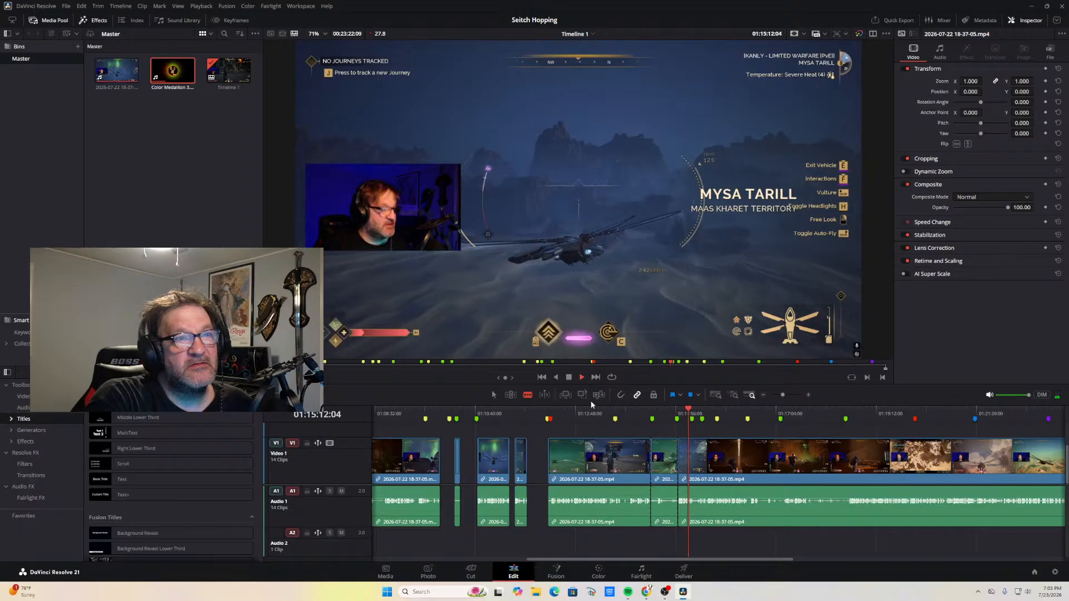
click(569, 378)
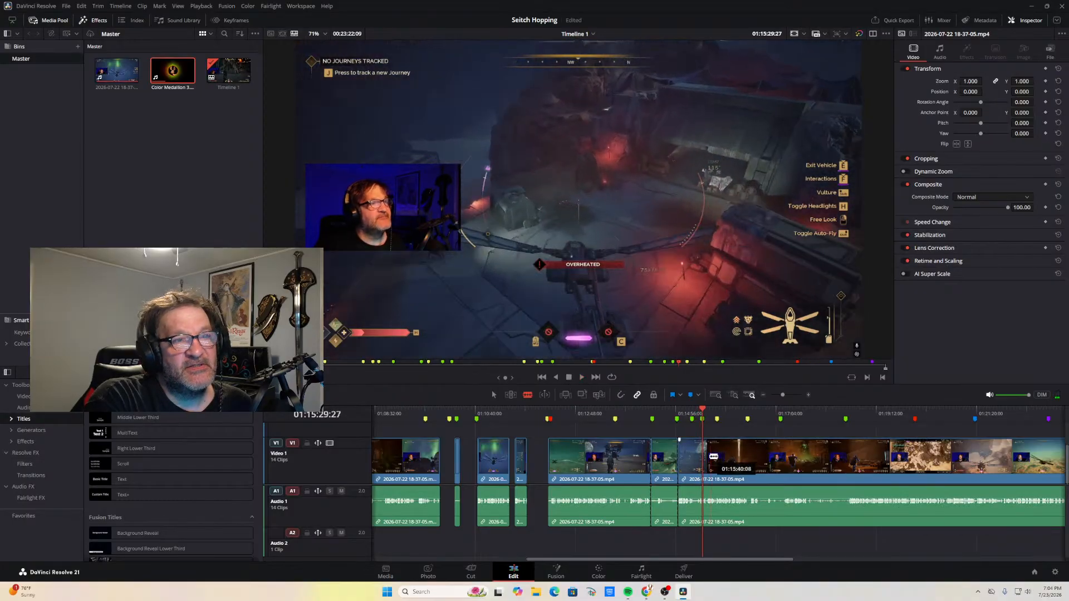
key(ctrl+b)
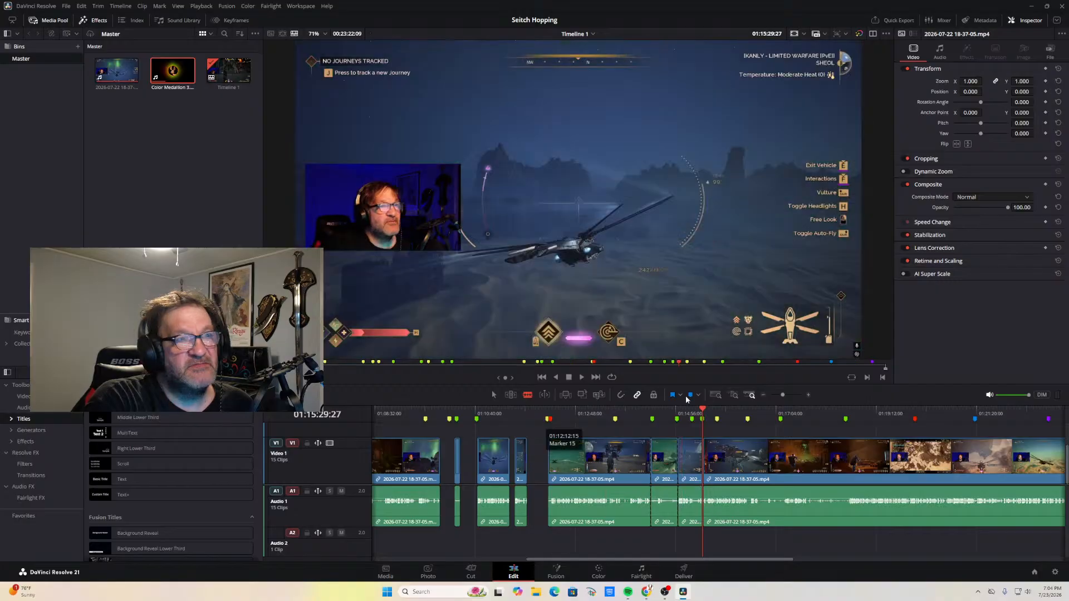
Recheck the footage around the new cuts and delete the linked segment between about 01:14:58 and 01:15:29:27
drag(698, 413, 670, 417)
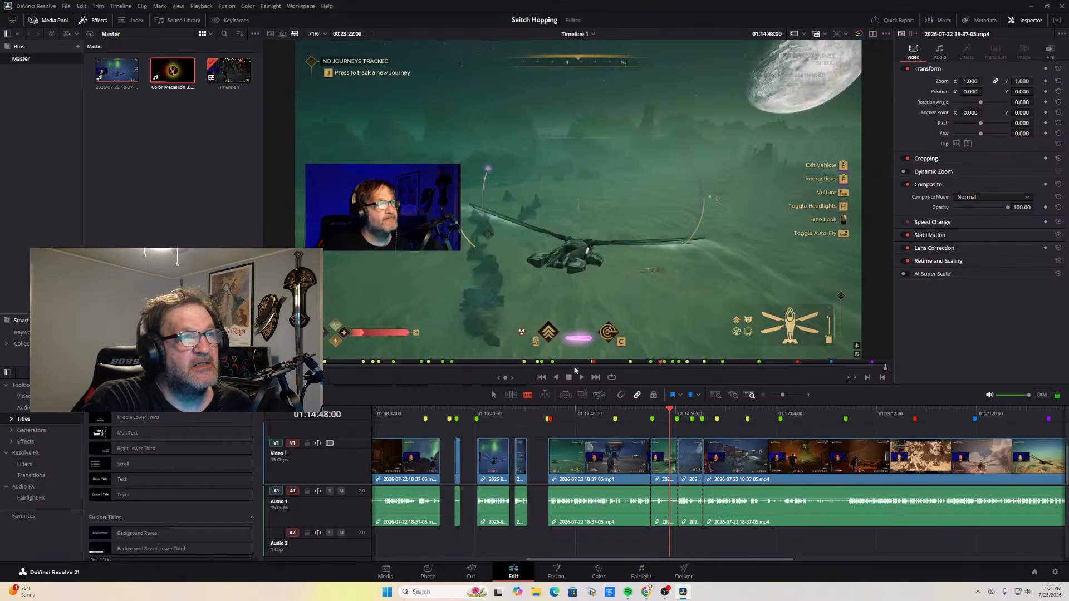
key(space)
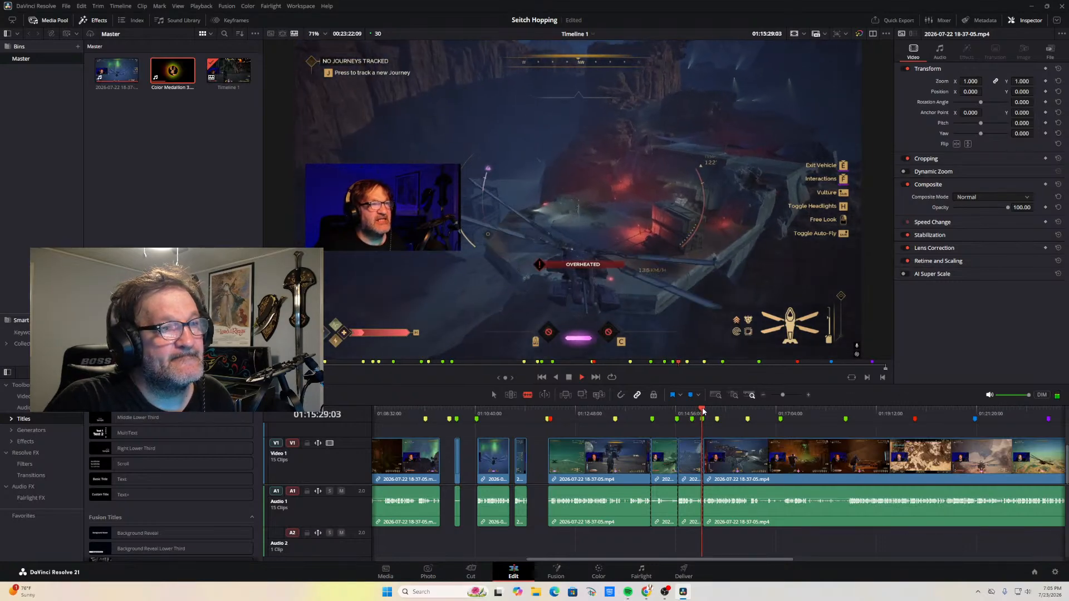
mouse_move(662, 415)
mouse_down()
mouse_move(653, 428)
mouse_move(649, 414)
mouse_up()
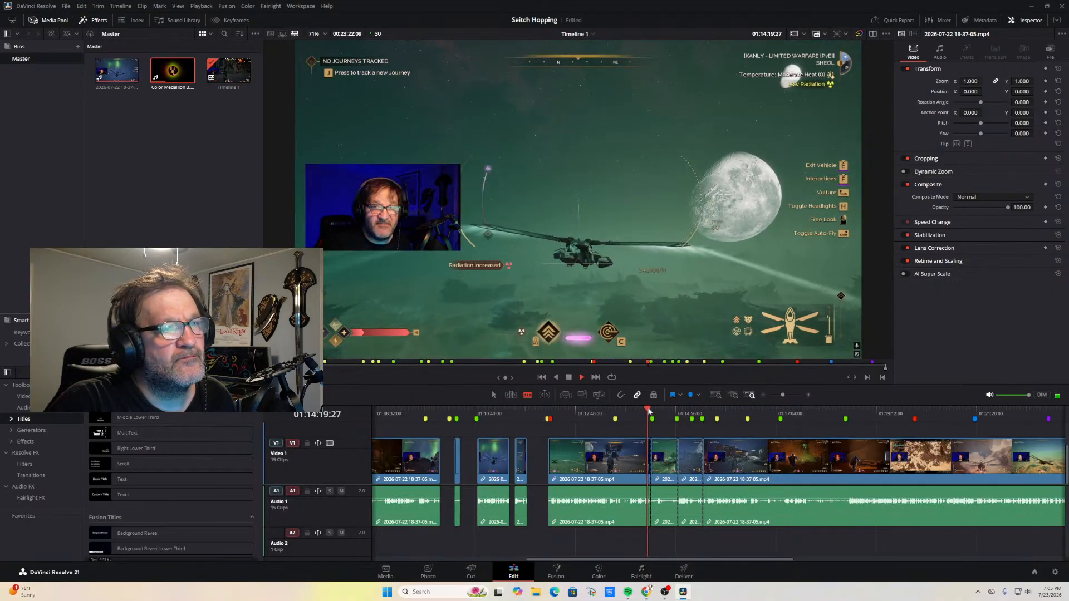
click(679, 413)
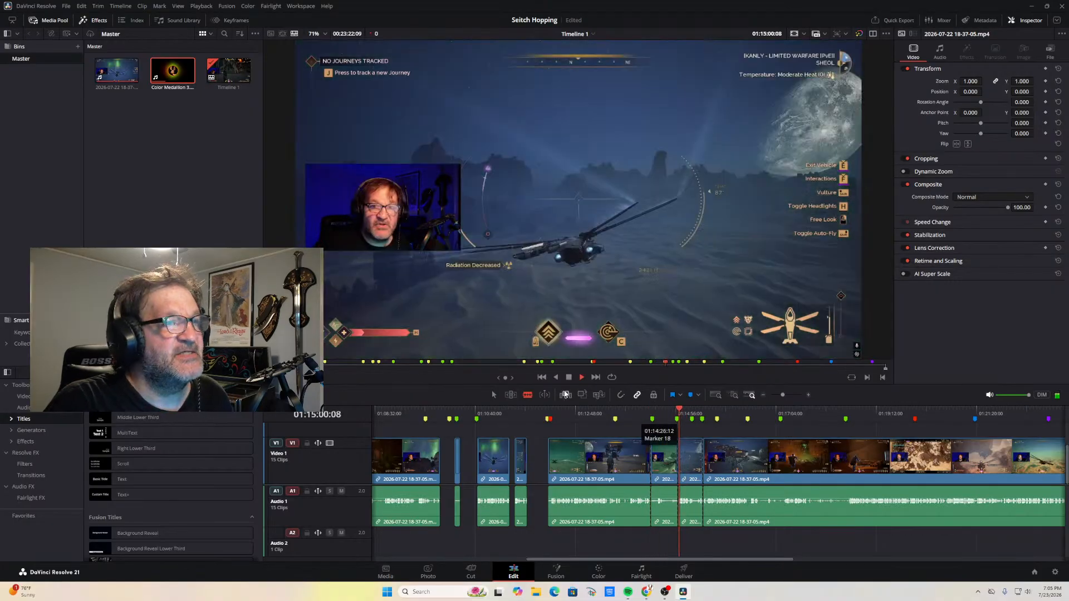
click(569, 379)
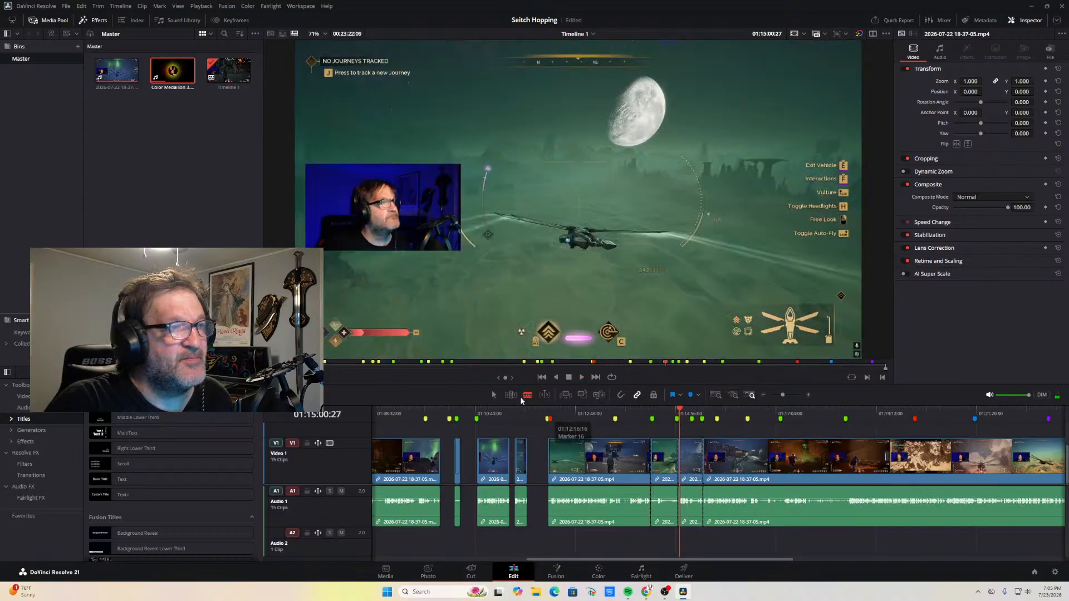
click(494, 395)
click(694, 460)
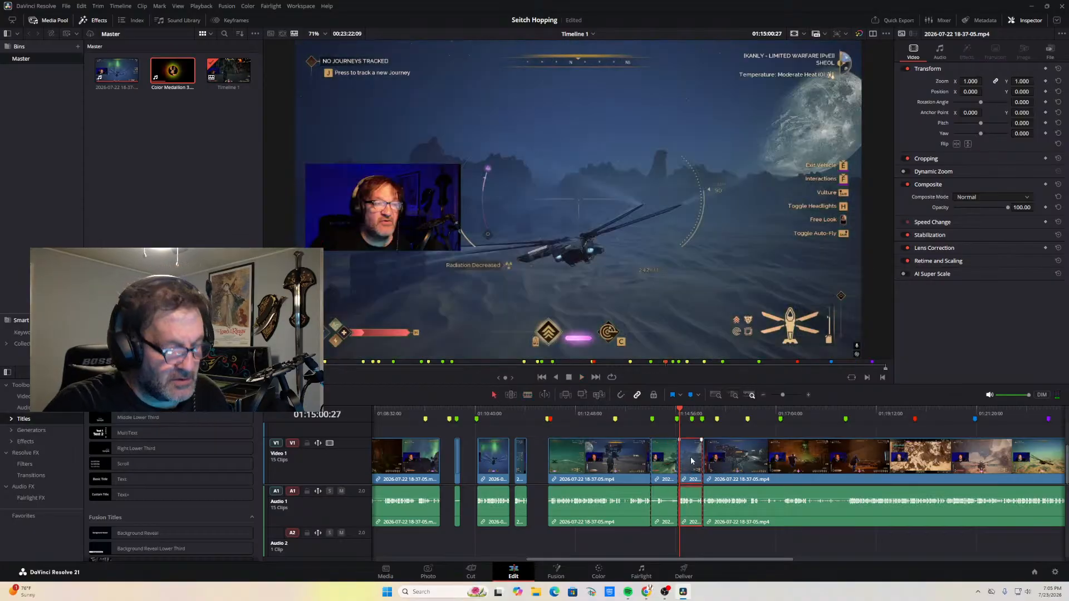
key(BackSpace)
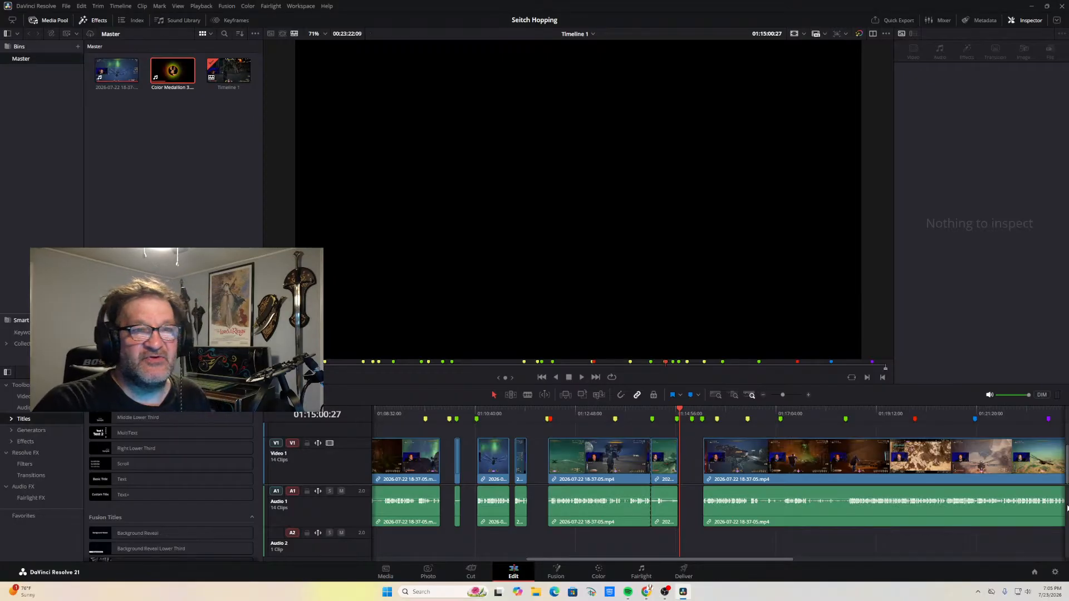
Review the opening of the linked clip after the 01:14:58 gap, extend its start back to about 01:15:29, and replay it
click(681, 412)
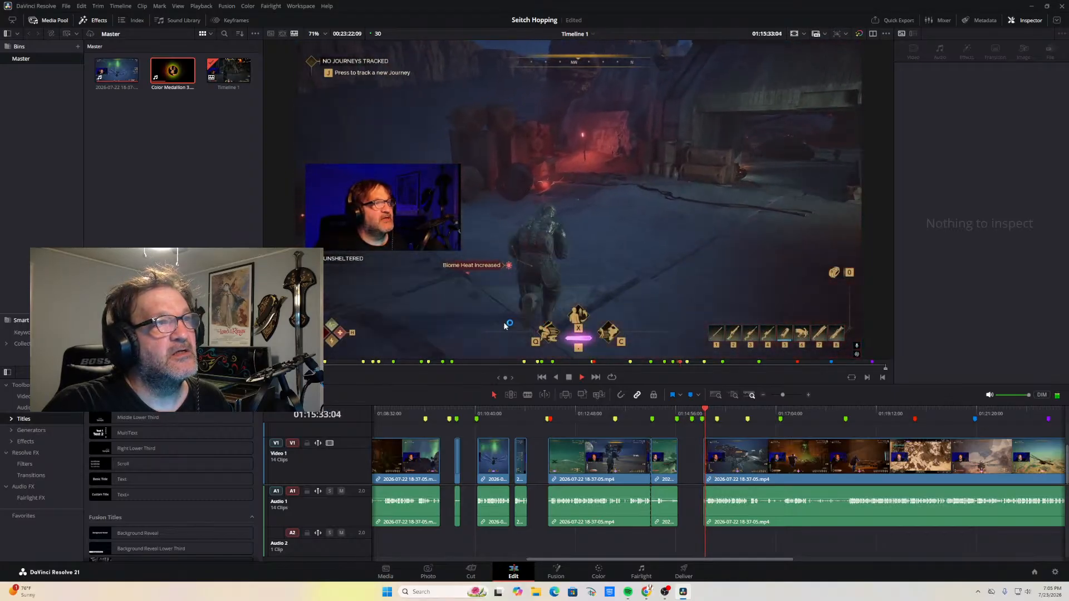
key(space)
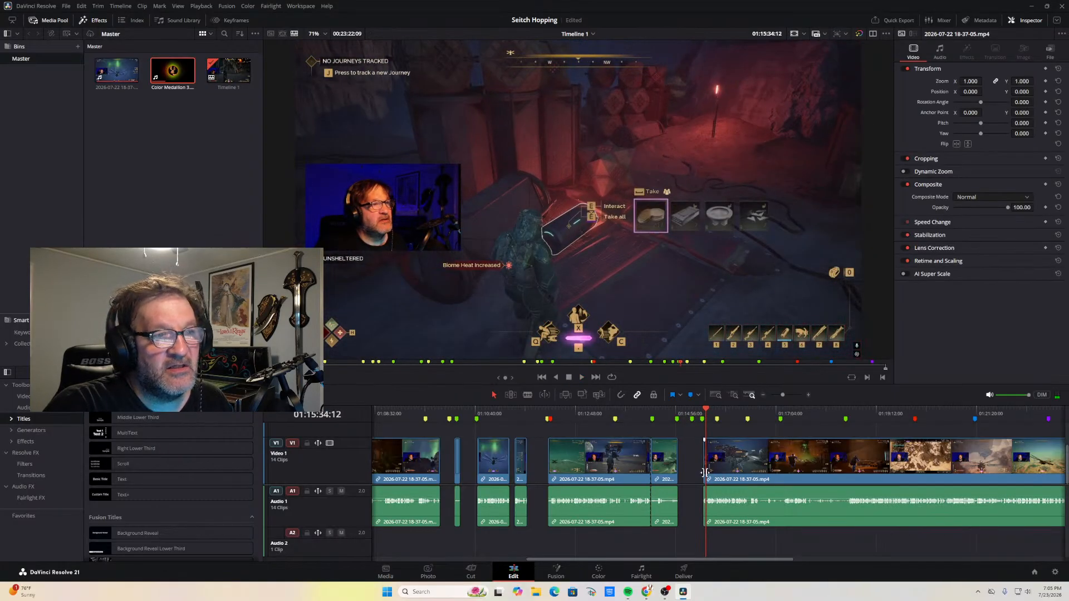
click(703, 469)
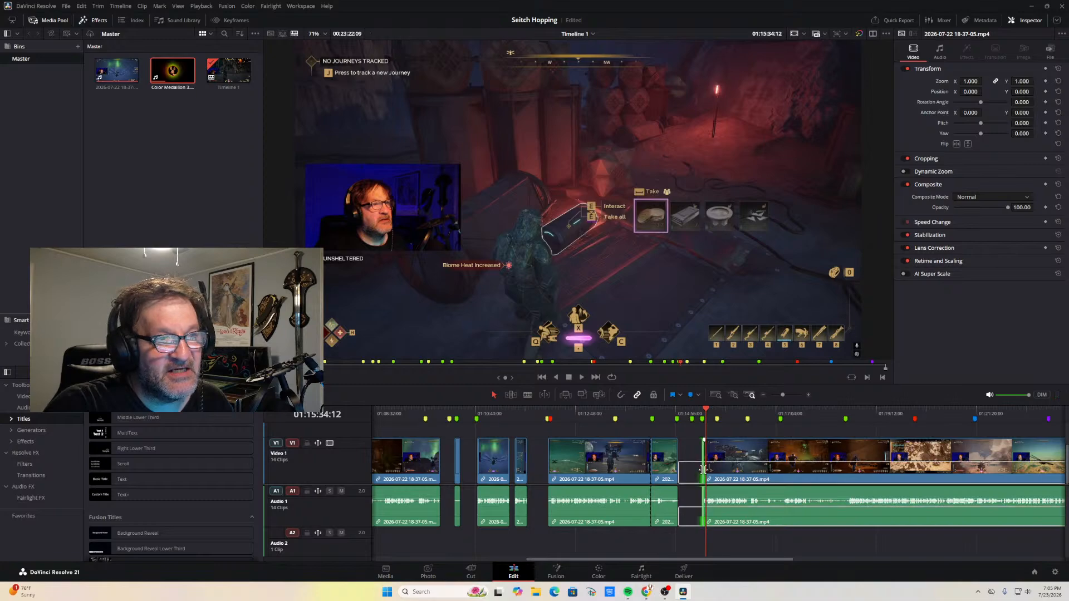
drag(703, 469, 700, 469)
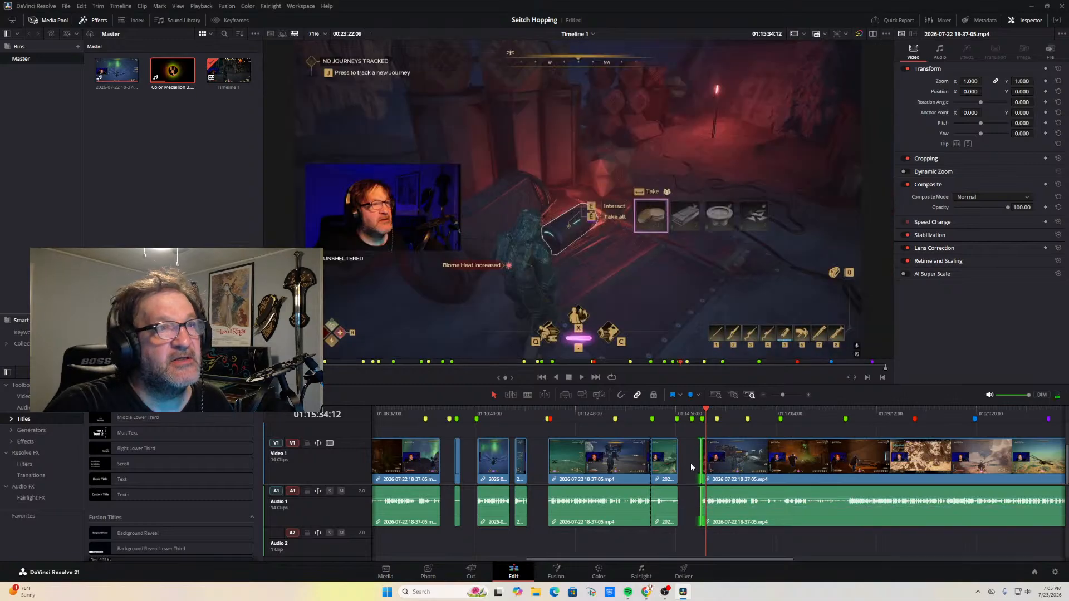
drag(705, 411, 697, 412)
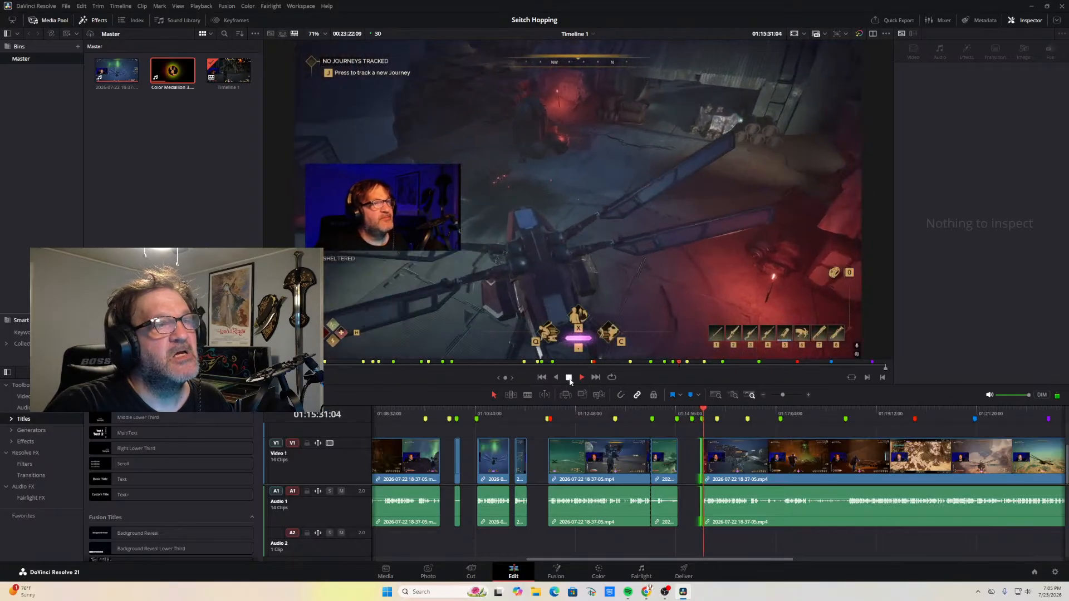
click(569, 378)
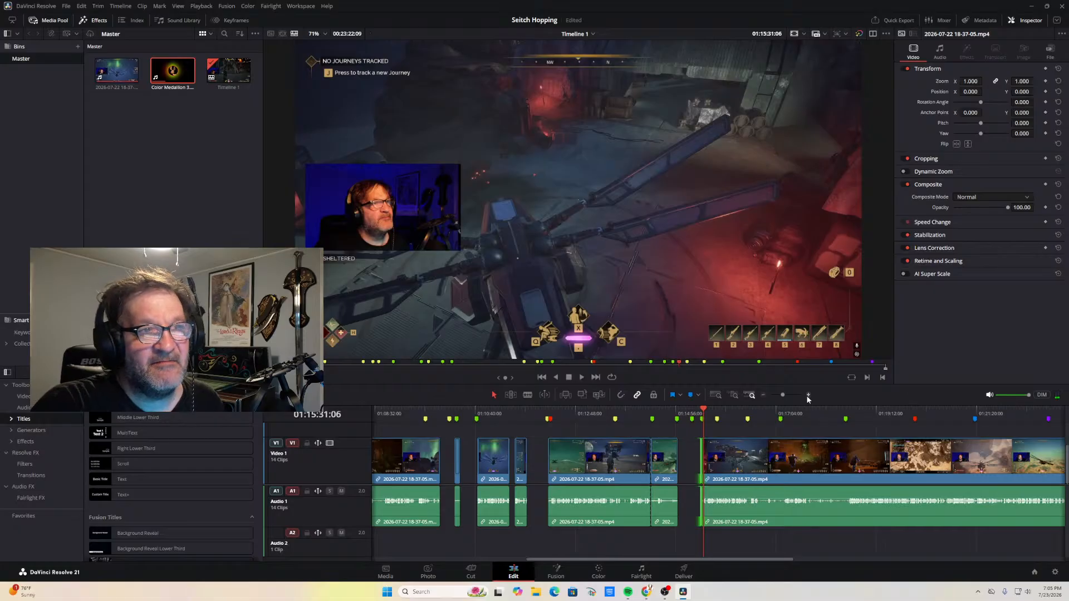
drag(703, 409, 700, 409)
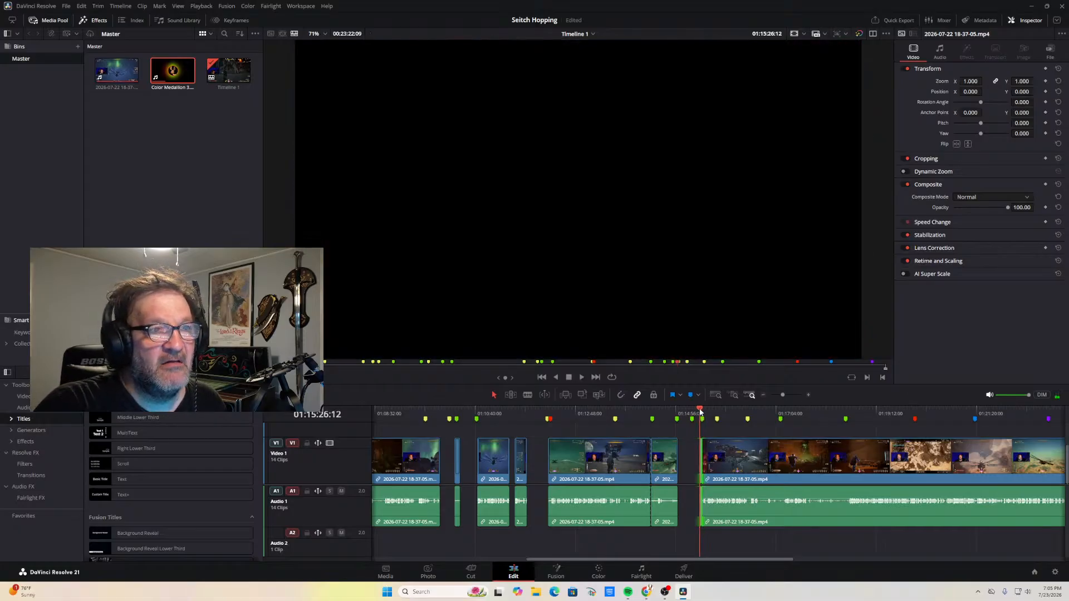
click(581, 378)
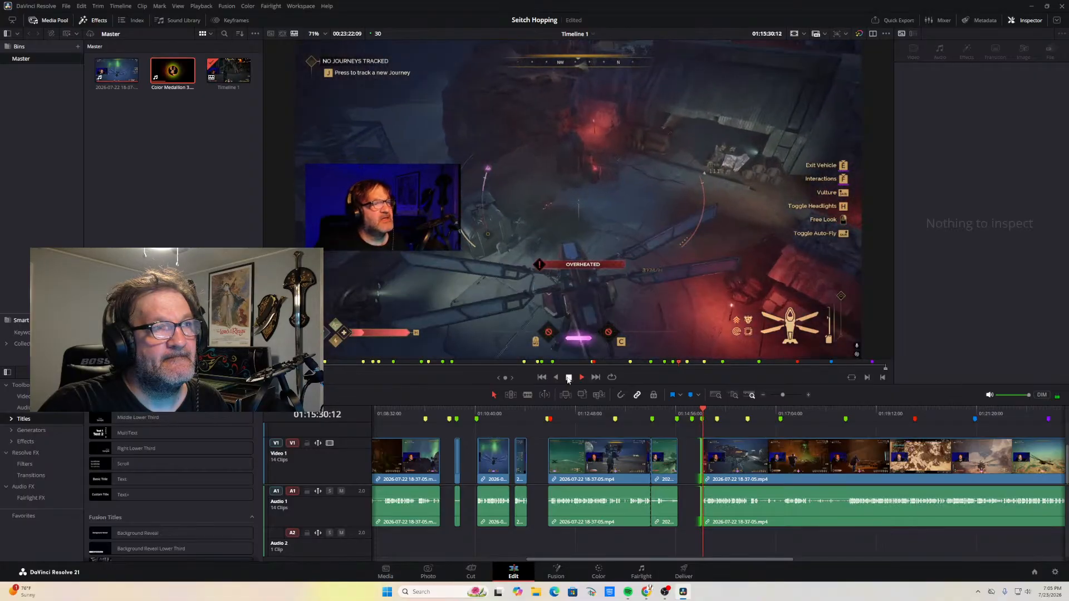
click(568, 378)
Trim the start of the linked clip after the gap to about 01:15:29:07 and replay its opening
click(809, 396)
click(808, 395)
click(808, 395)
click(809, 395)
click(809, 395)
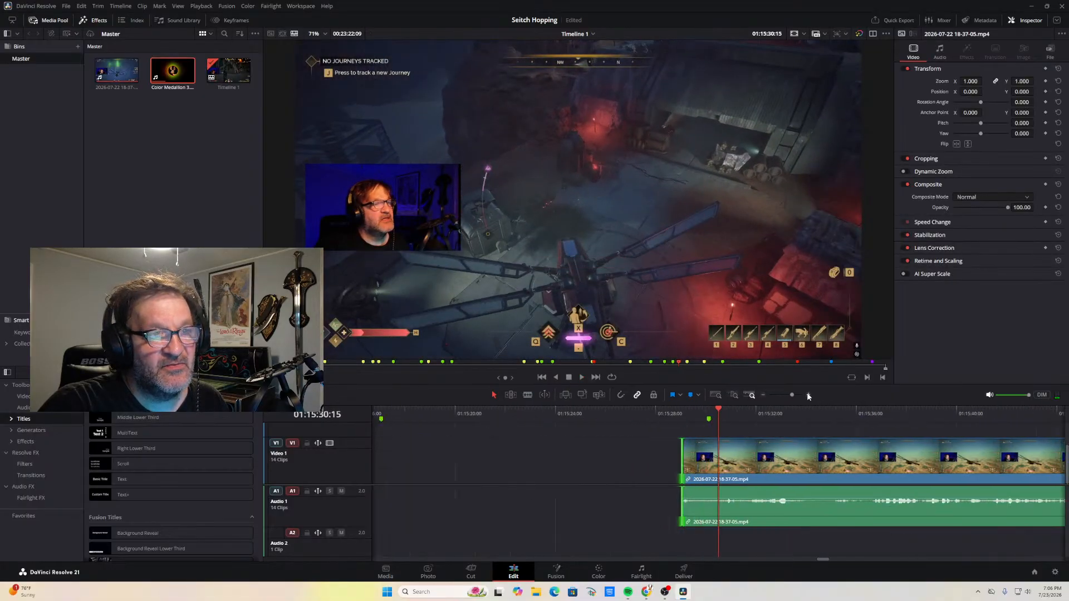
click(808, 395)
click(808, 395)
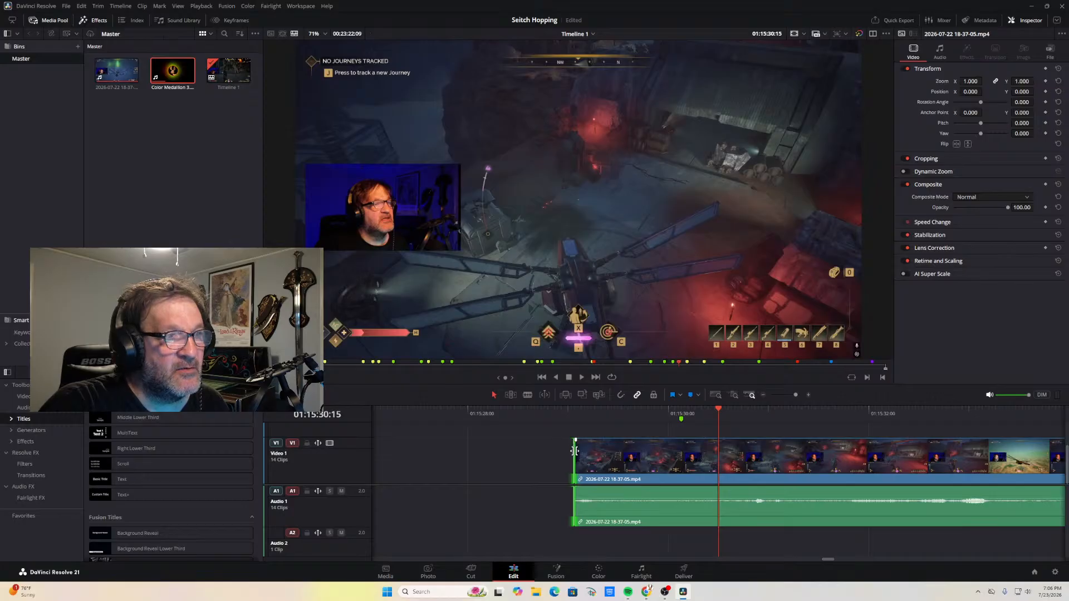
drag(575, 451, 597, 449)
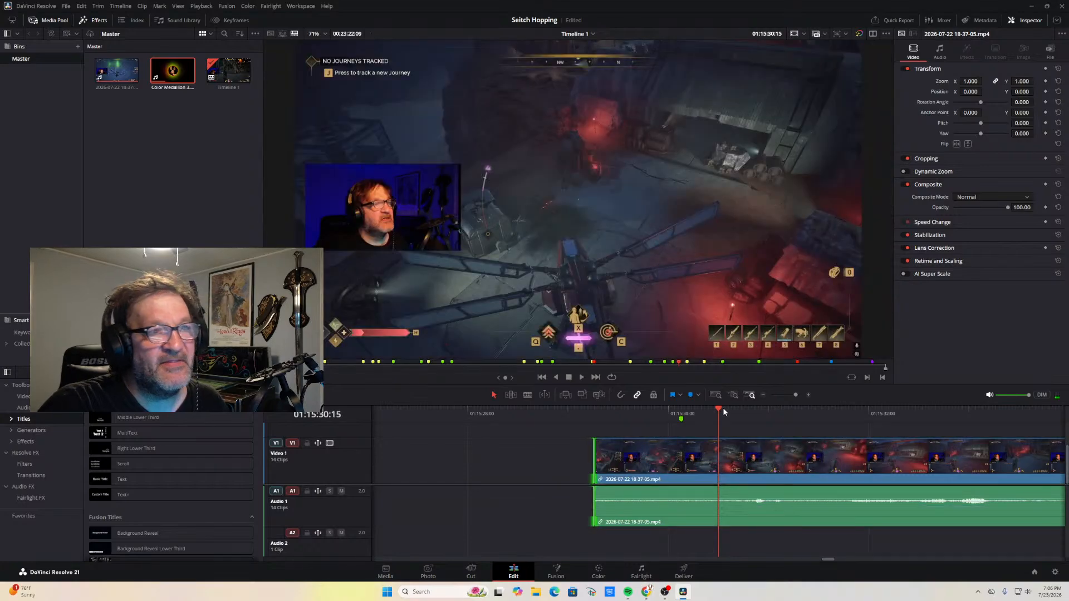
drag(717, 408, 568, 409)
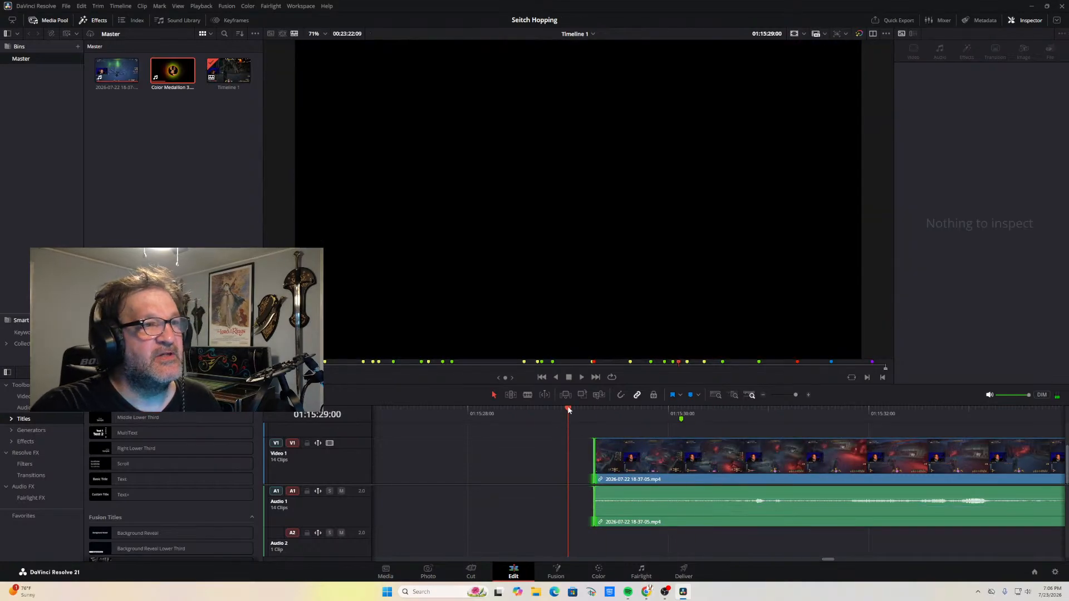
click(582, 377)
key(space)
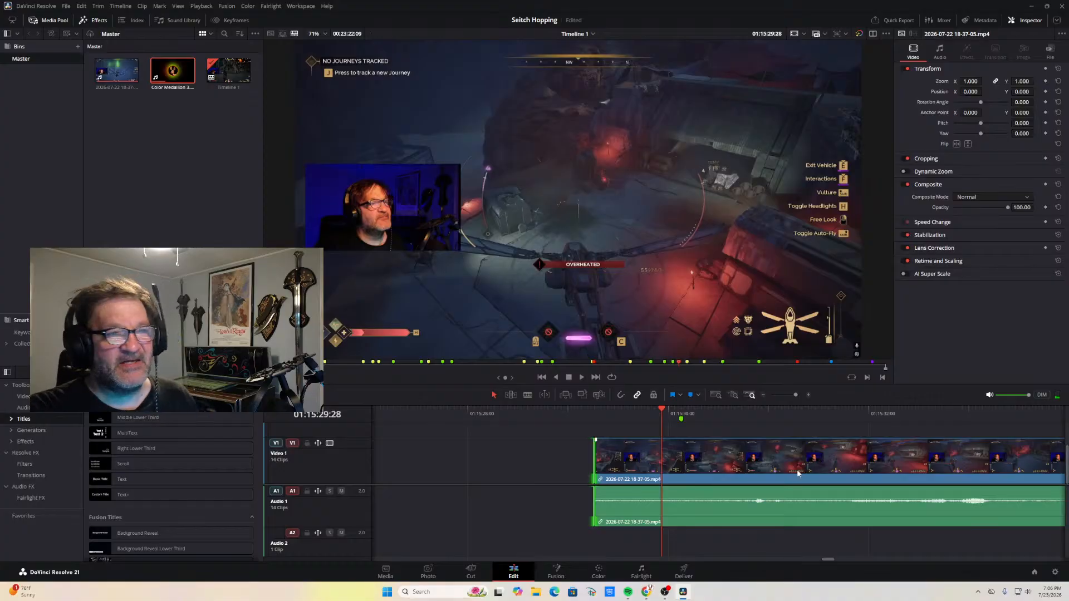
Review the footage from about 01:15:29:28 to 01:15:48 and recheck the seconds just before 01:15:46
click(761, 395)
click(761, 395)
click(762, 395)
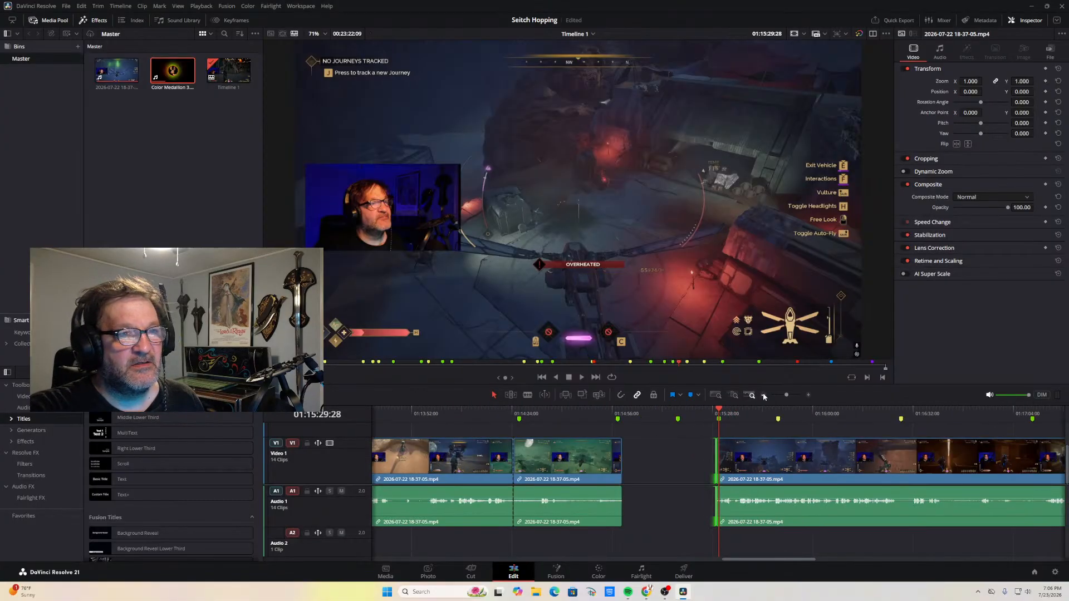
click(764, 395)
click(764, 396)
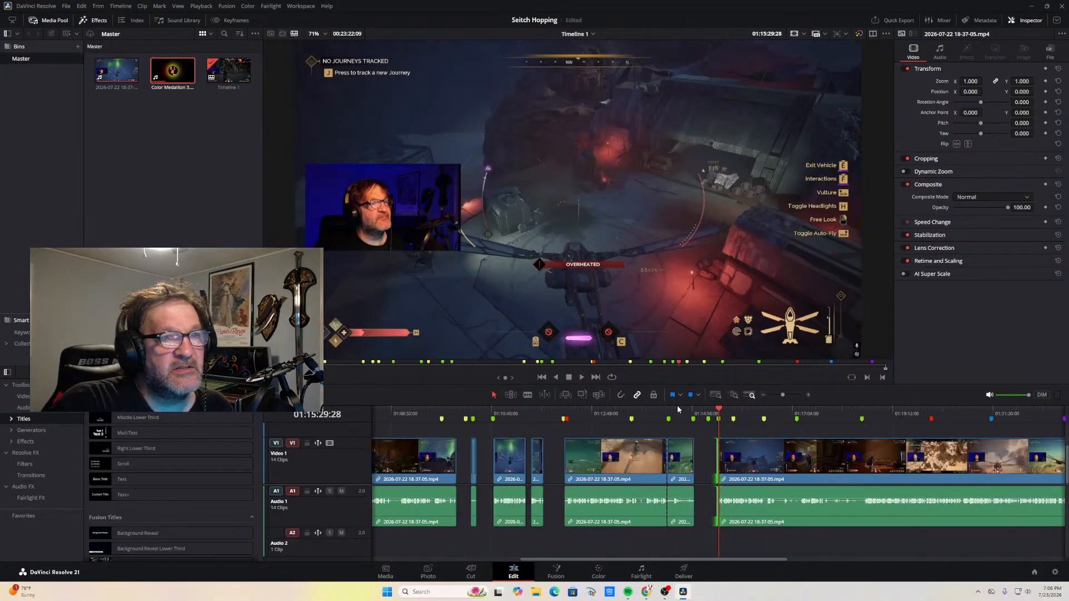
click(582, 377)
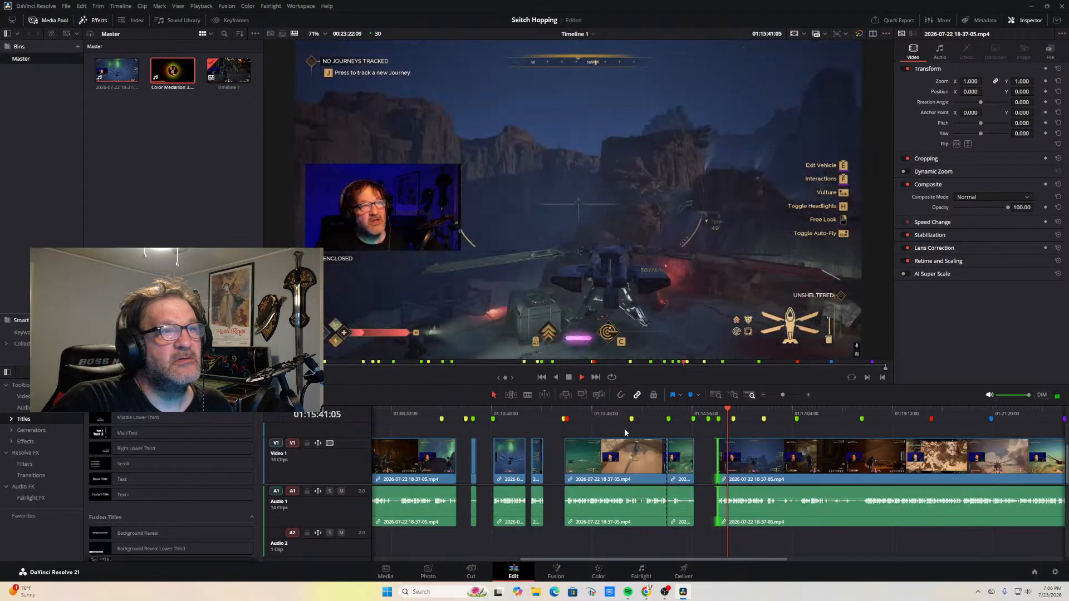
click(569, 378)
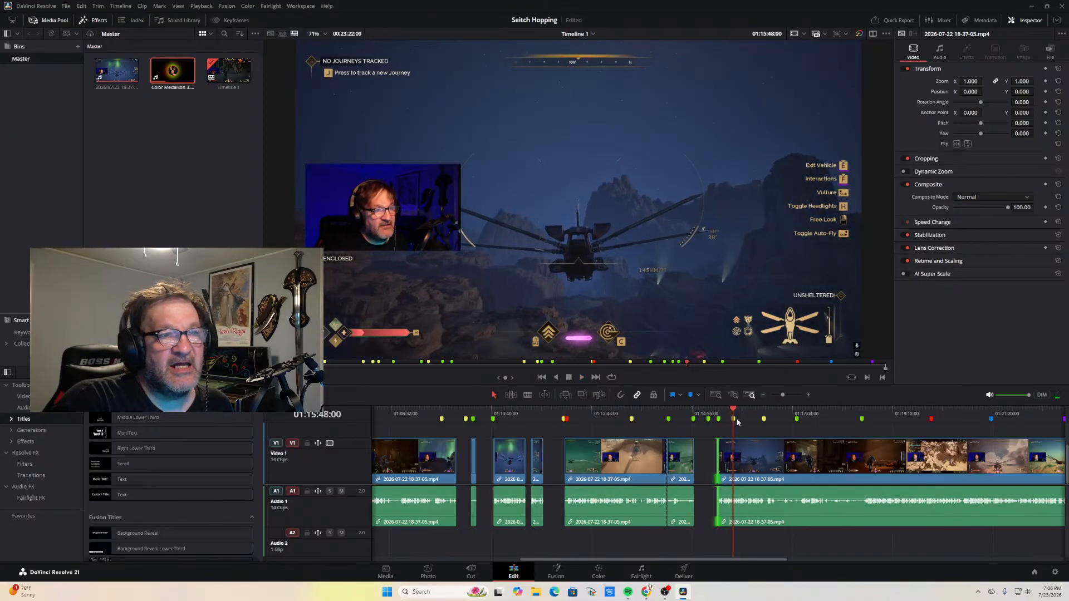
drag(734, 411, 729, 411)
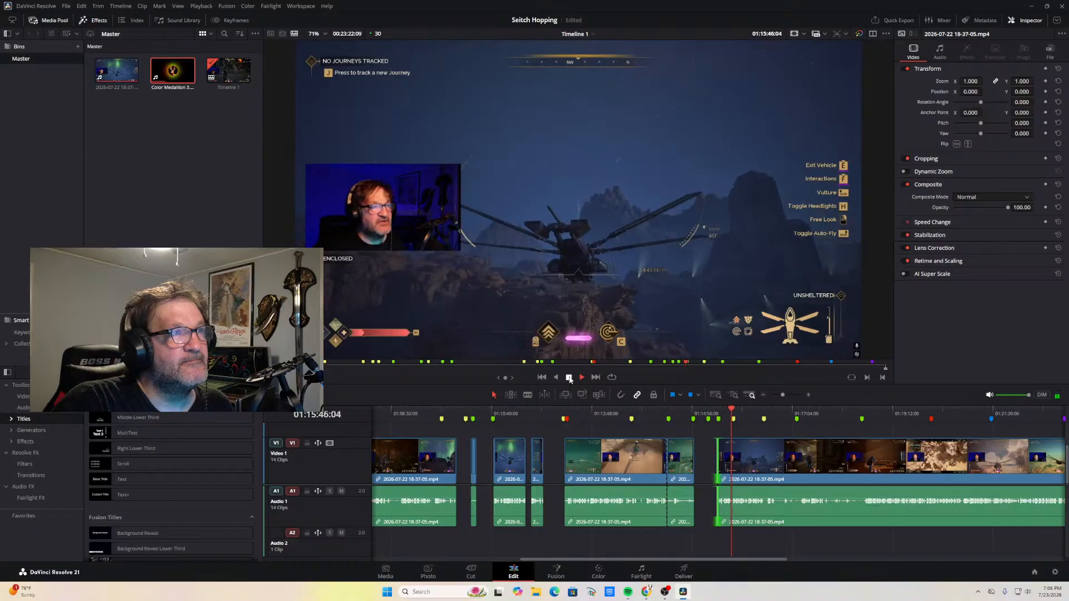
Split the linked clip at 01:15:45:29 and about 01:15:47:20, delete the segment between the cuts, and replay across the gap
click(808, 395)
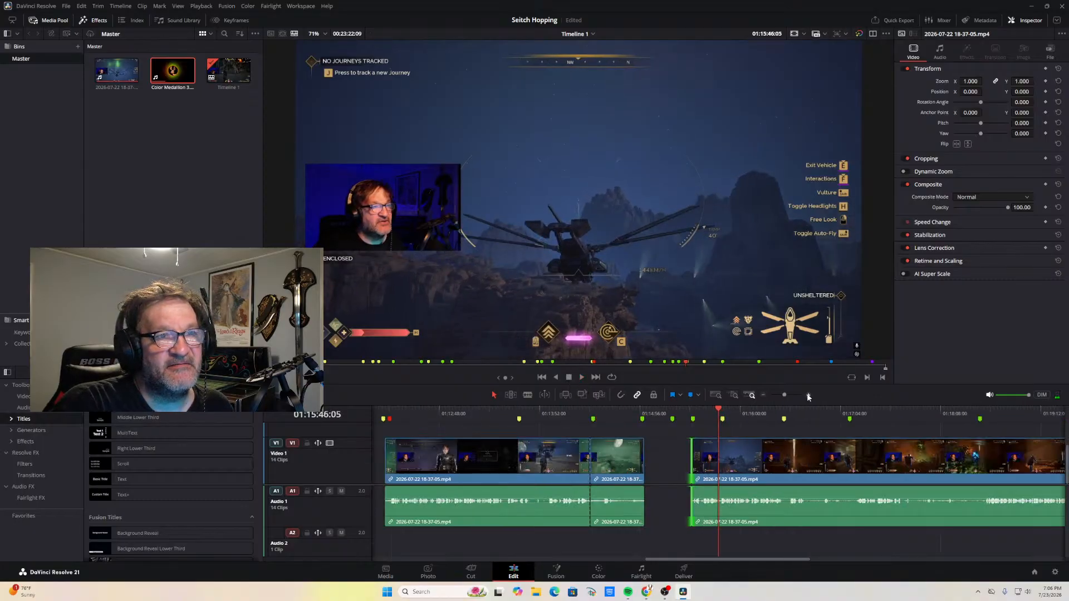
click(807, 394)
click(807, 394)
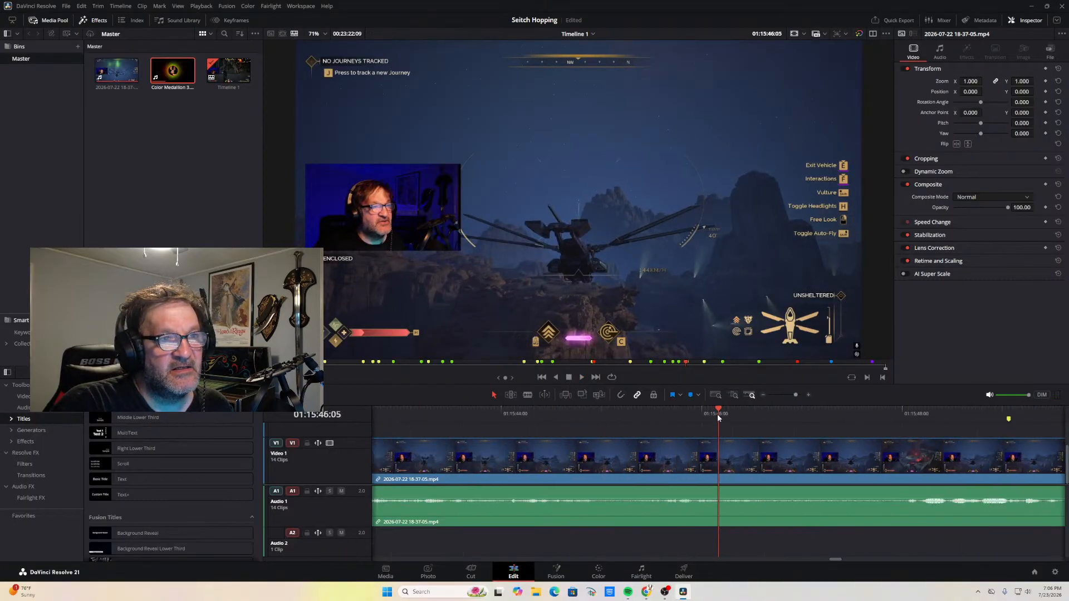
drag(718, 412, 664, 427)
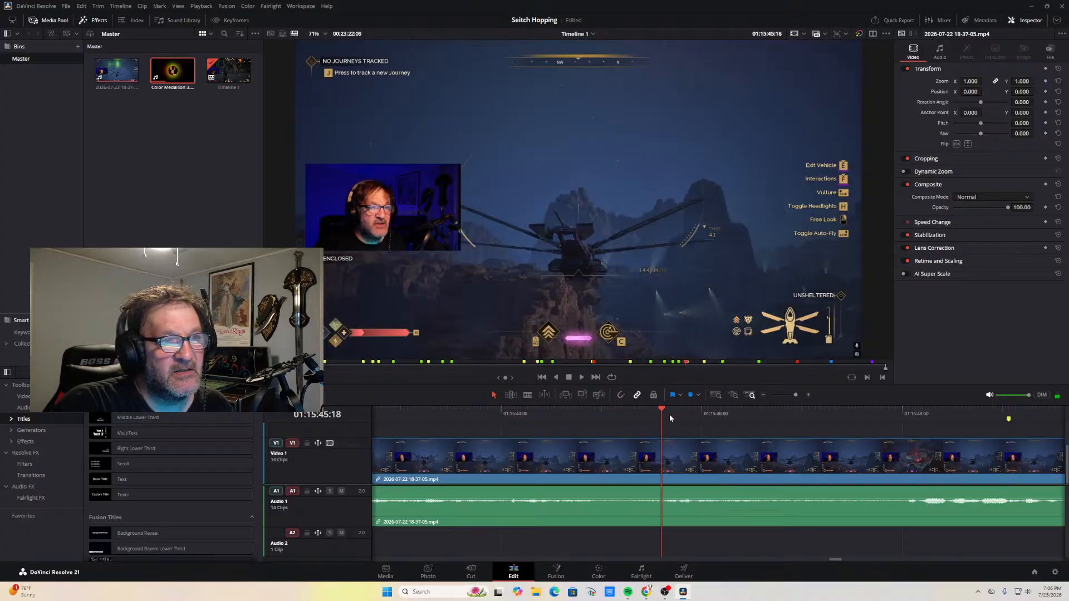
click(568, 379)
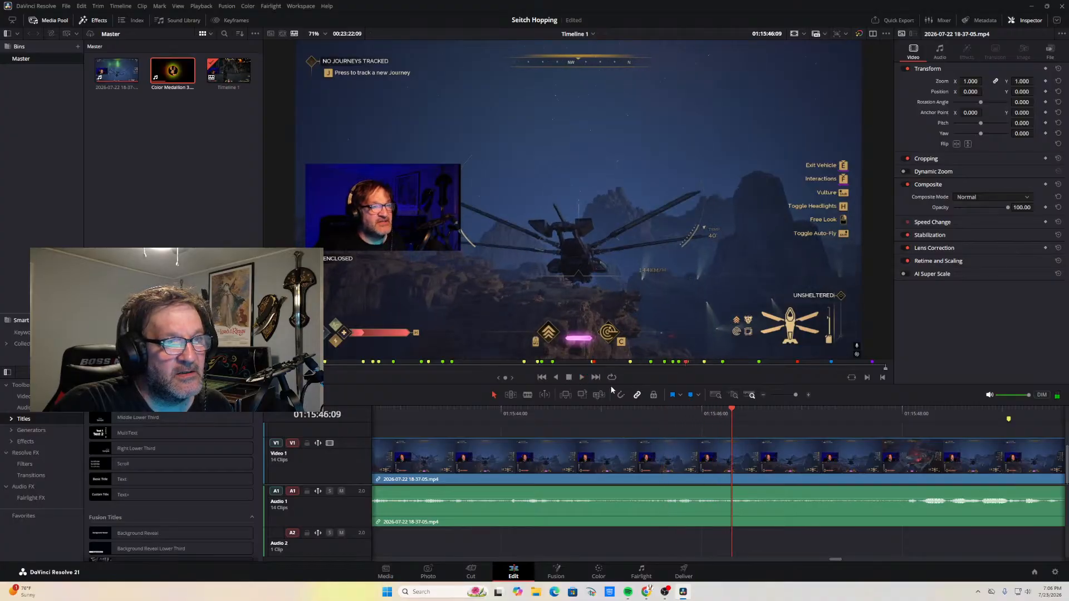
drag(732, 415, 697, 420)
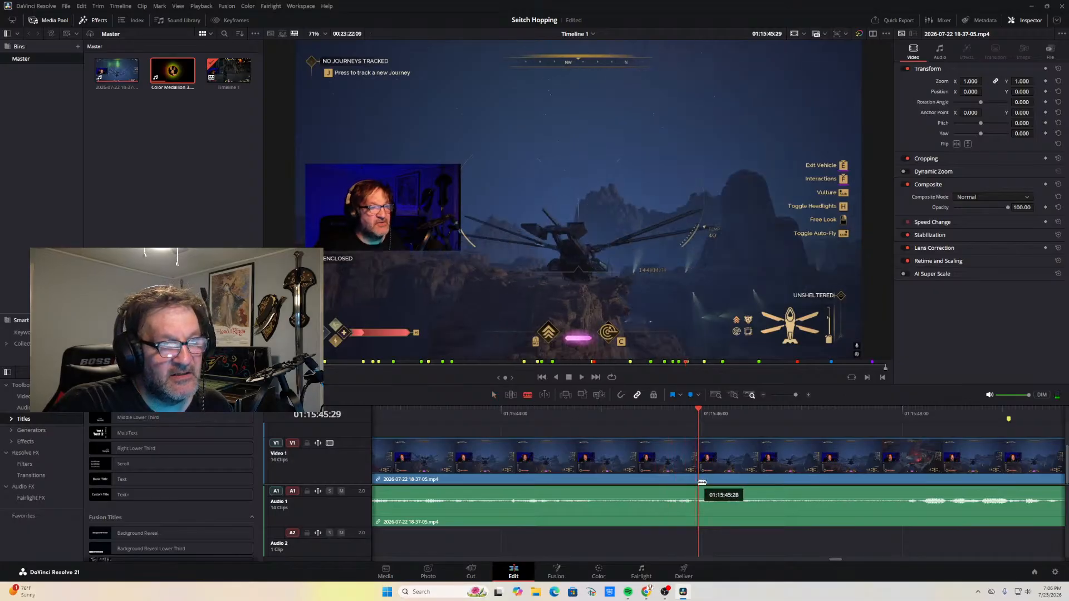
key(ctrl+b)
click(868, 482)
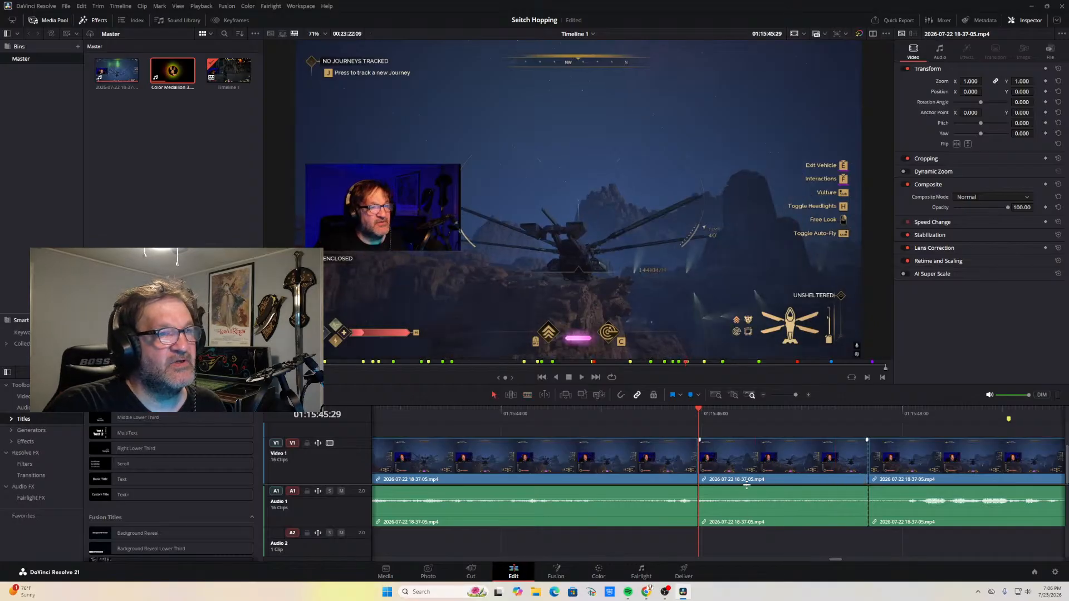
key(Delete)
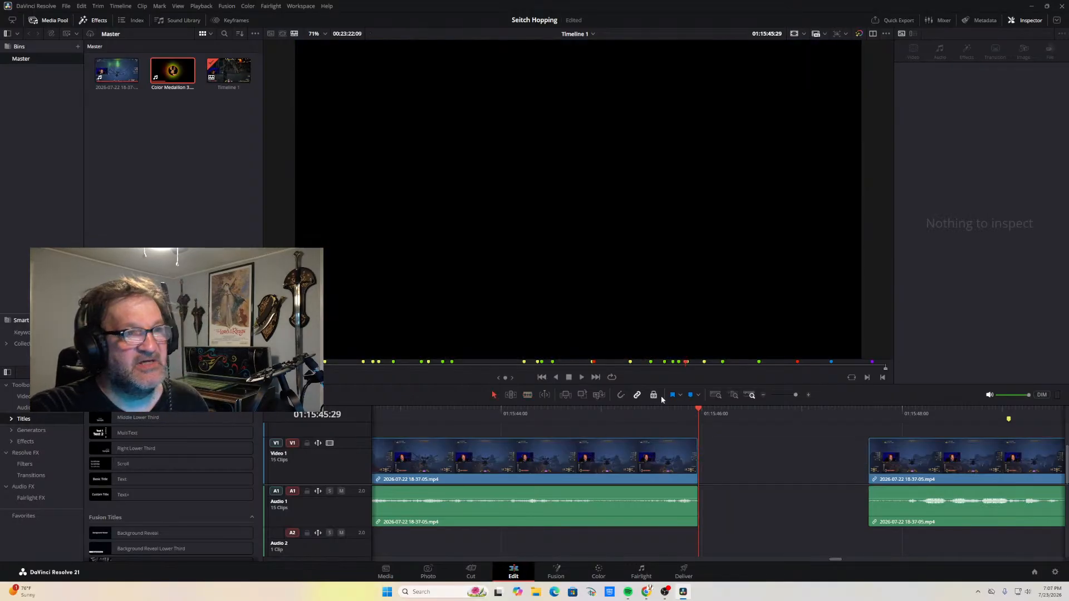
drag(696, 408, 639, 425)
click(581, 378)
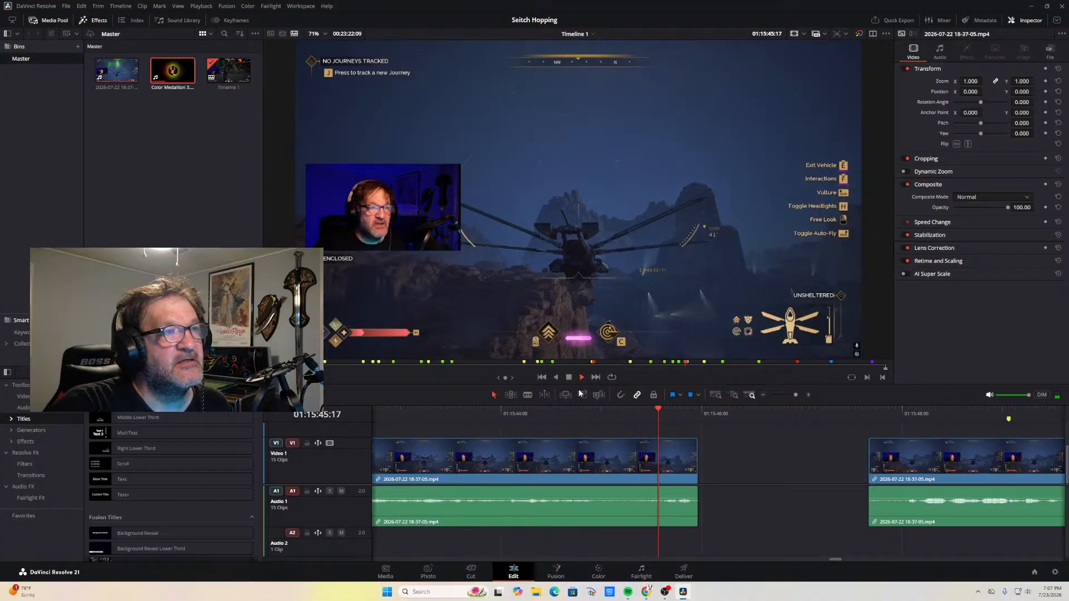
click(569, 377)
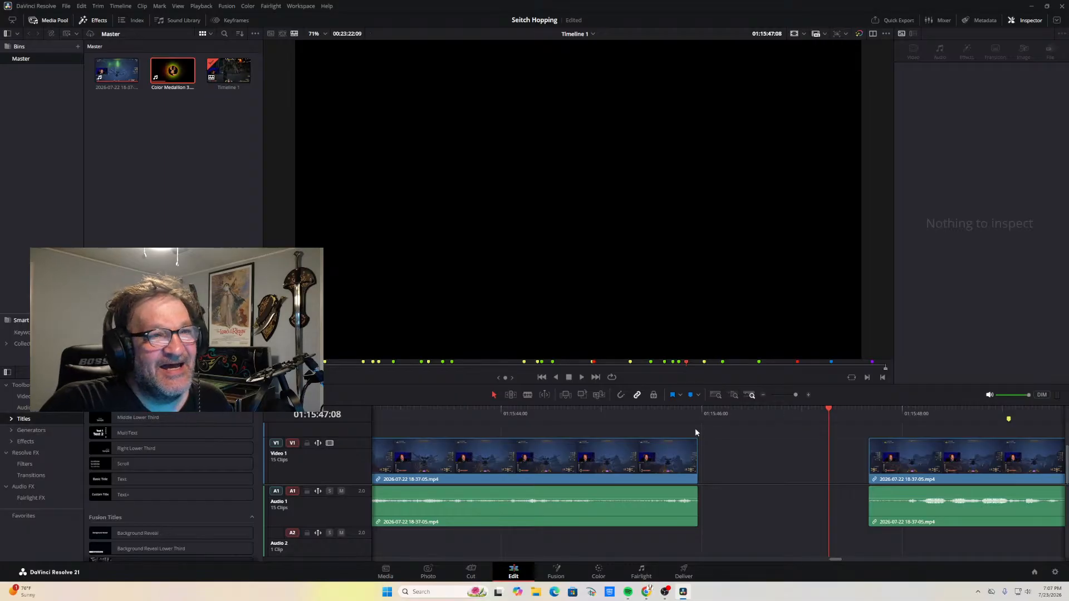
Review the footage from 01:15:47:20 to about 01:16:00 and recheck the seconds around 01:15:51
click(763, 396)
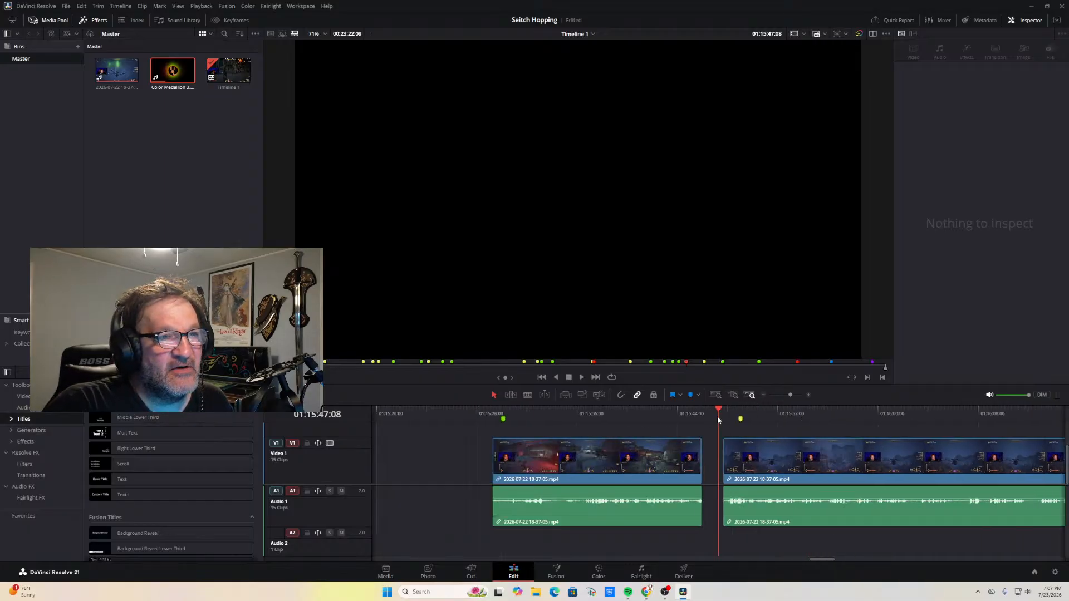
mouse_move(718, 411)
mouse_down()
mouse_move(737, 415)
mouse_move(719, 422)
mouse_up()
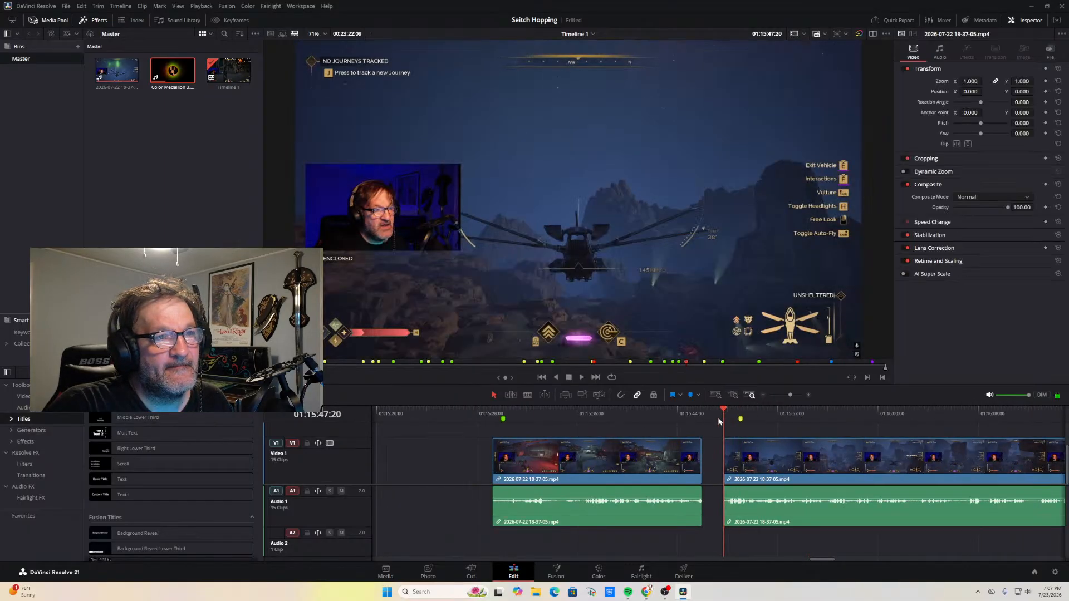
click(582, 377)
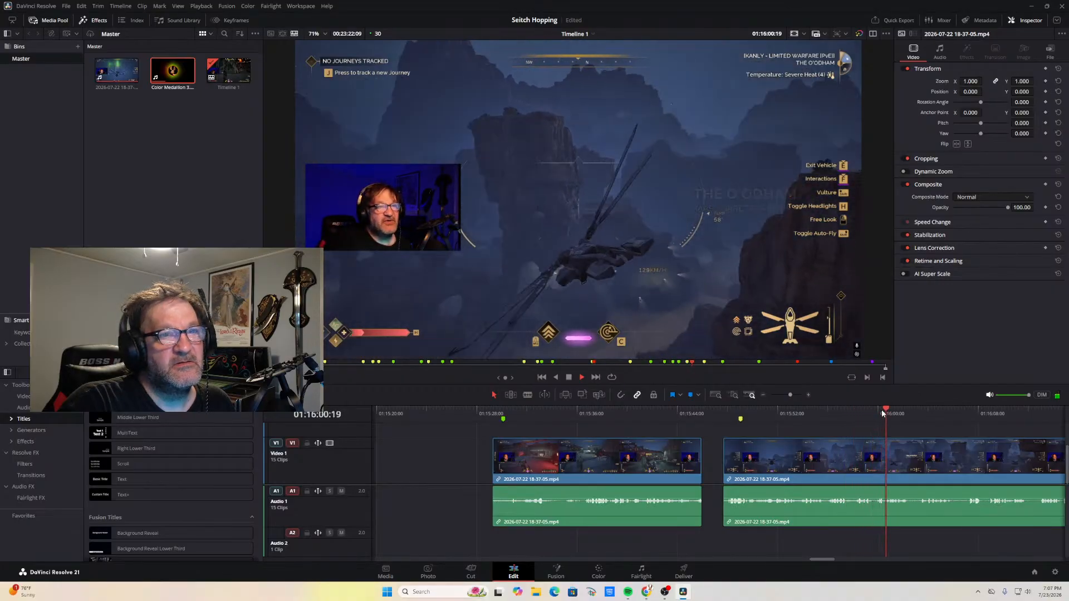
click(799, 423)
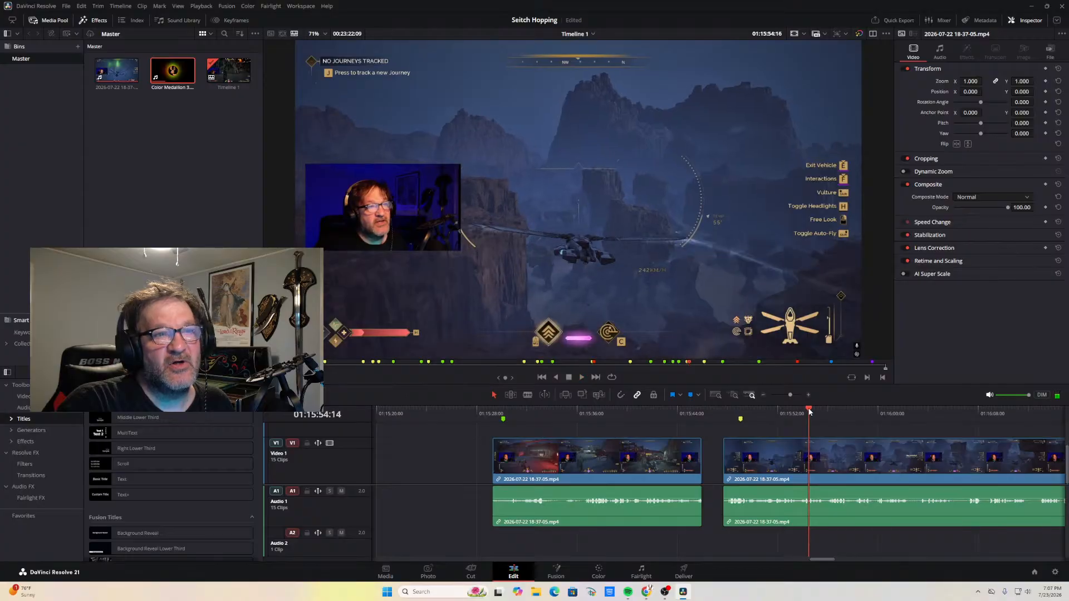
click(764, 424)
click(580, 377)
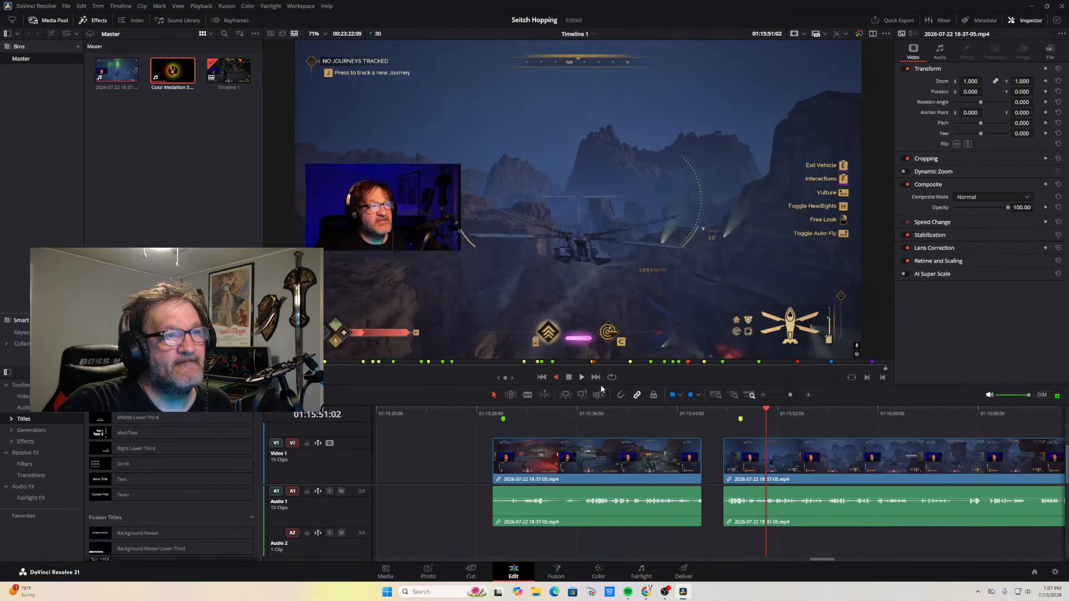
click(740, 417)
drag(736, 418, 683, 423)
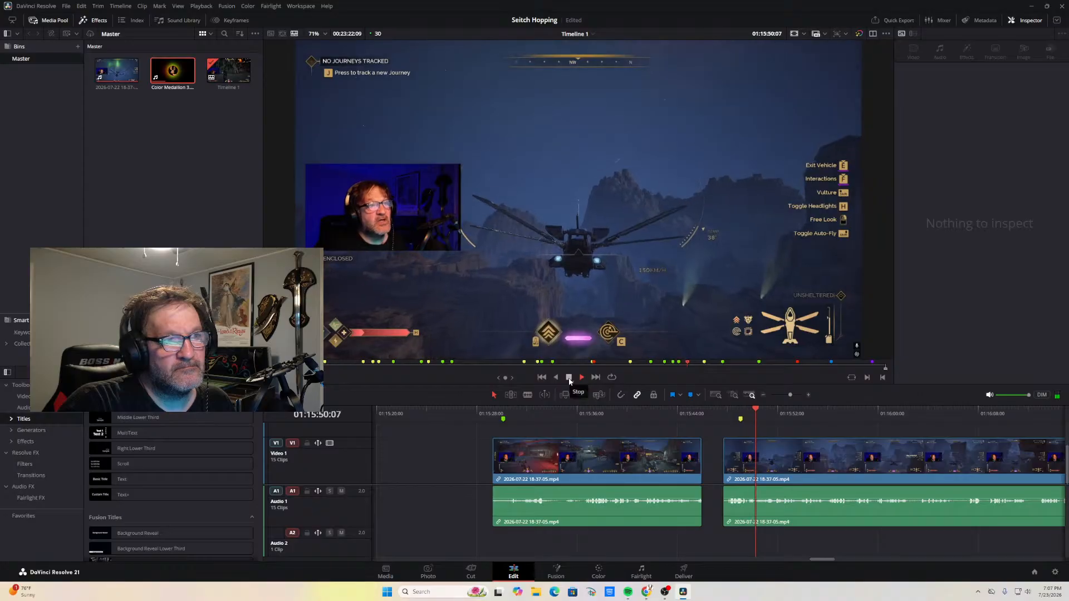
click(569, 379)
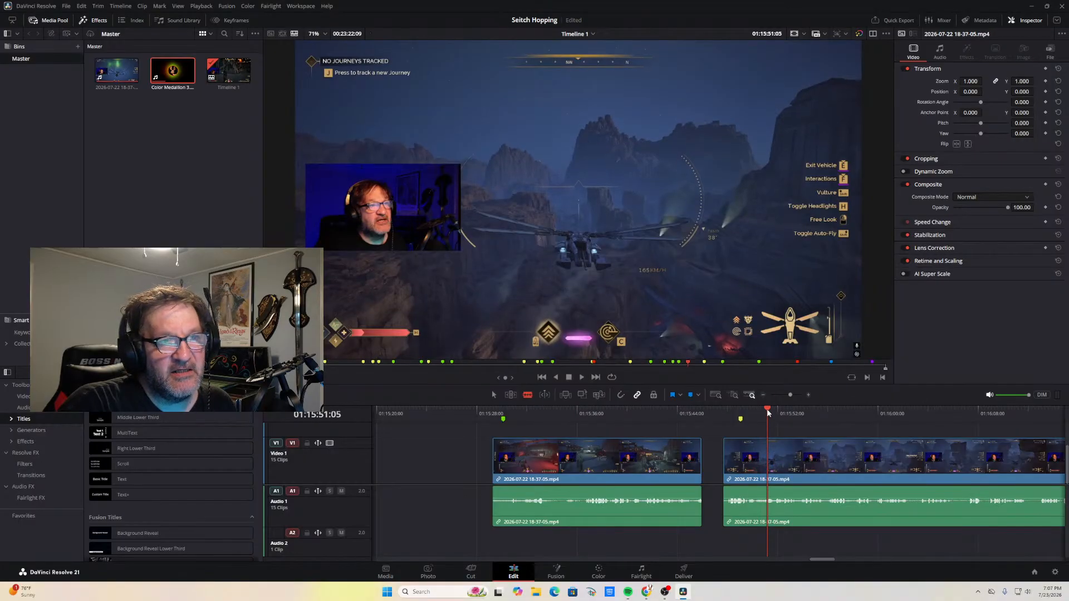
Split the linked clip at 01:15:50:26 and delete the short segment before the cut
drag(767, 412, 763, 413)
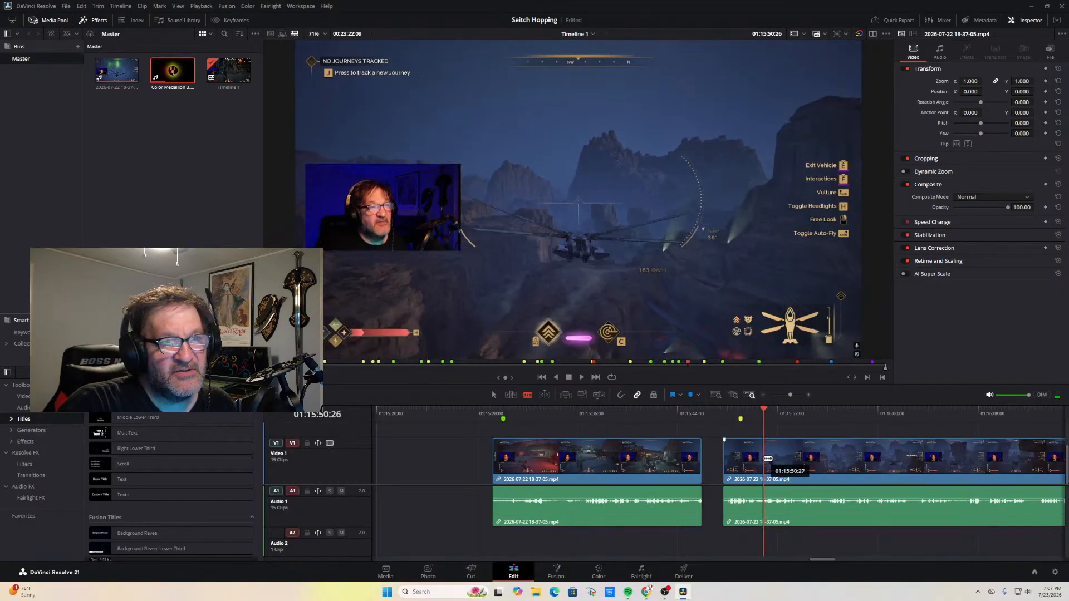
click(770, 439)
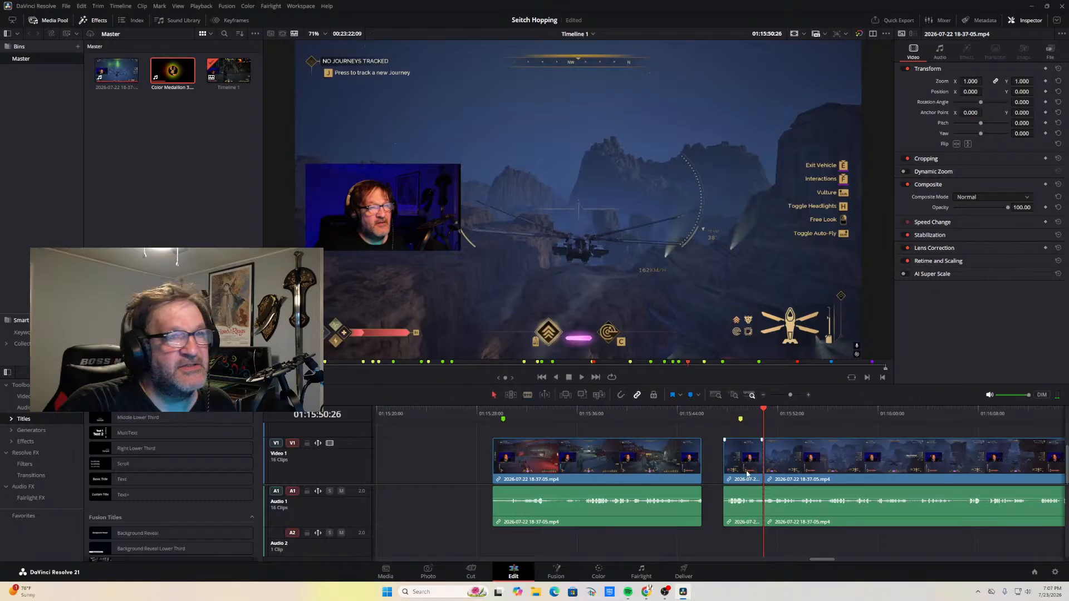
key(BackSpace)
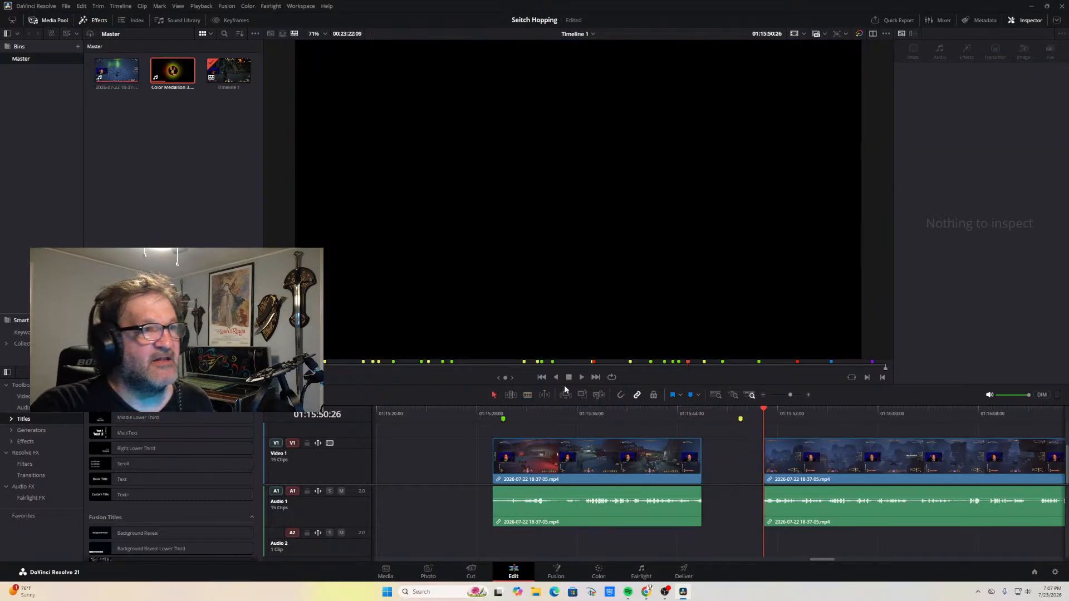
Play the footage from 01:15:50:26 to about 01:16:26 and split the linked clip at 01:16:26:24
click(582, 377)
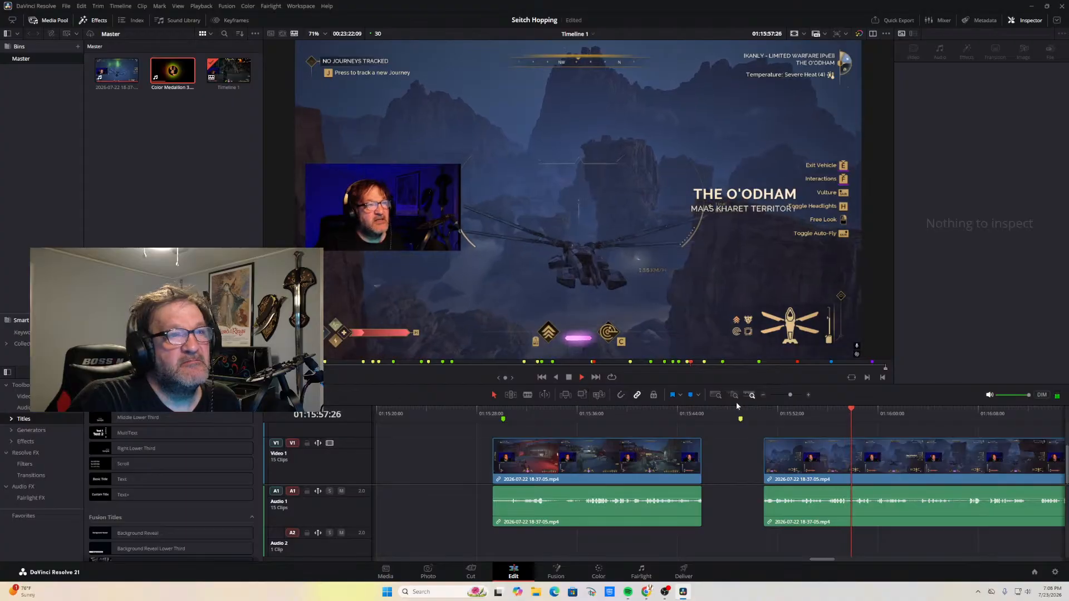
click(763, 395)
click(763, 395)
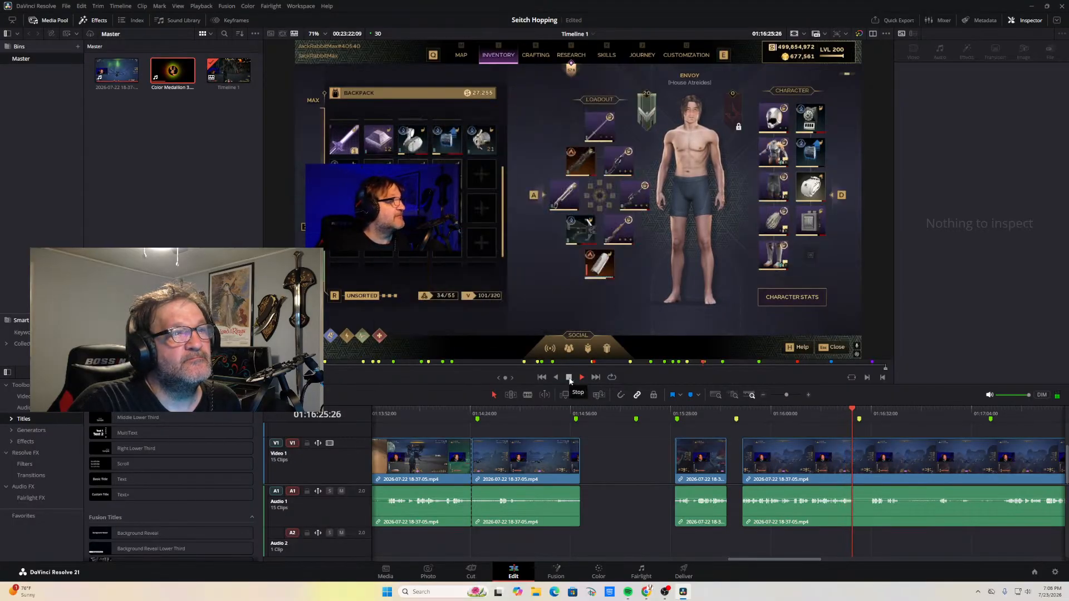
click(568, 379)
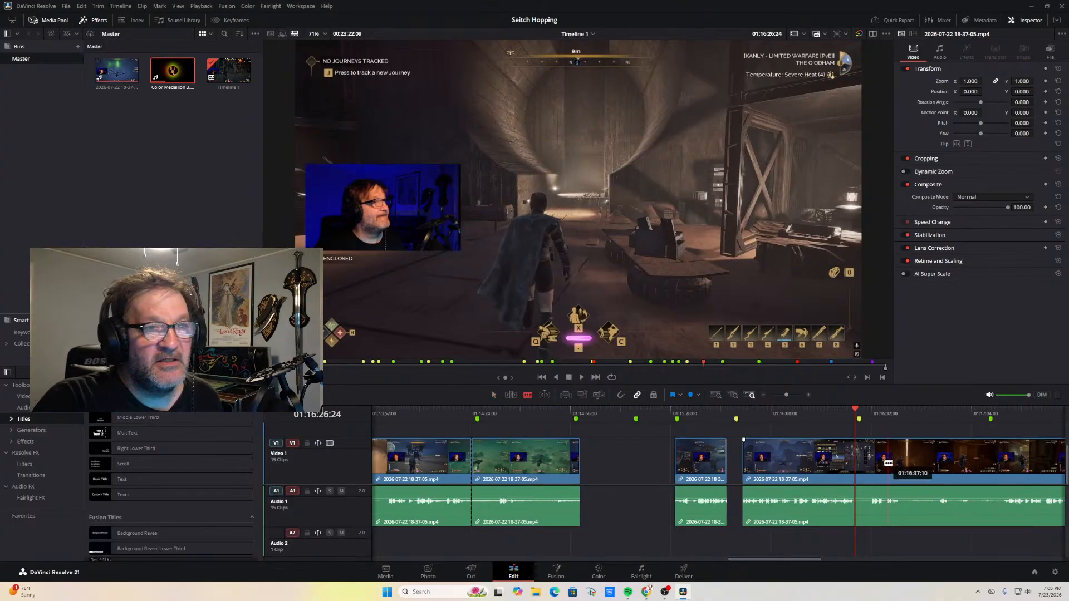
click(857, 463)
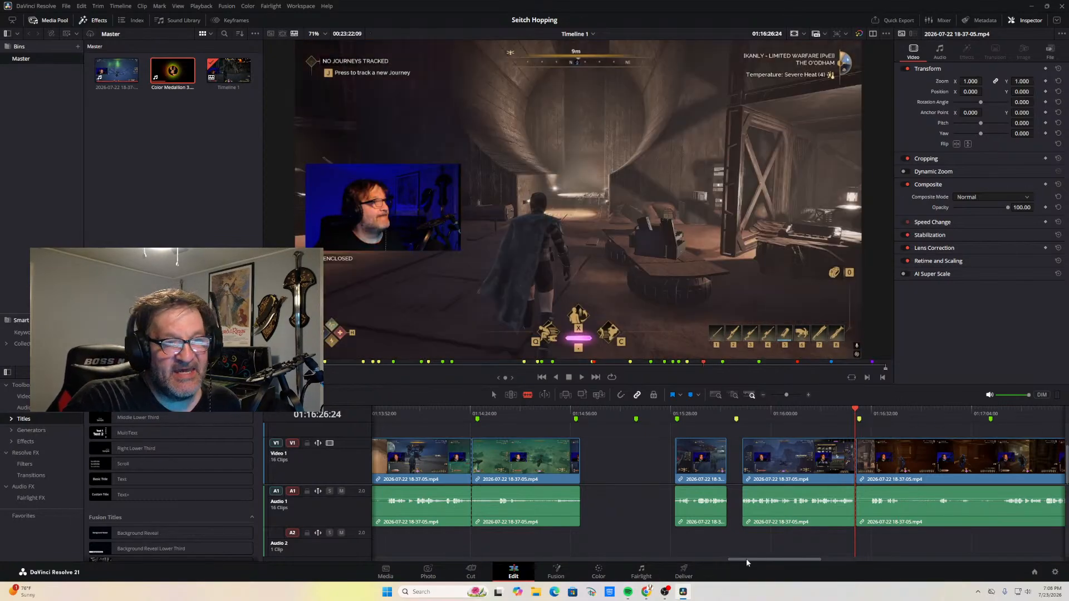
Scan ahead to about 01:18:31, split the linked clip at 01:18:29:10, and delete the segment between 01:16:26:24 and this cut
drag(747, 563, 810, 558)
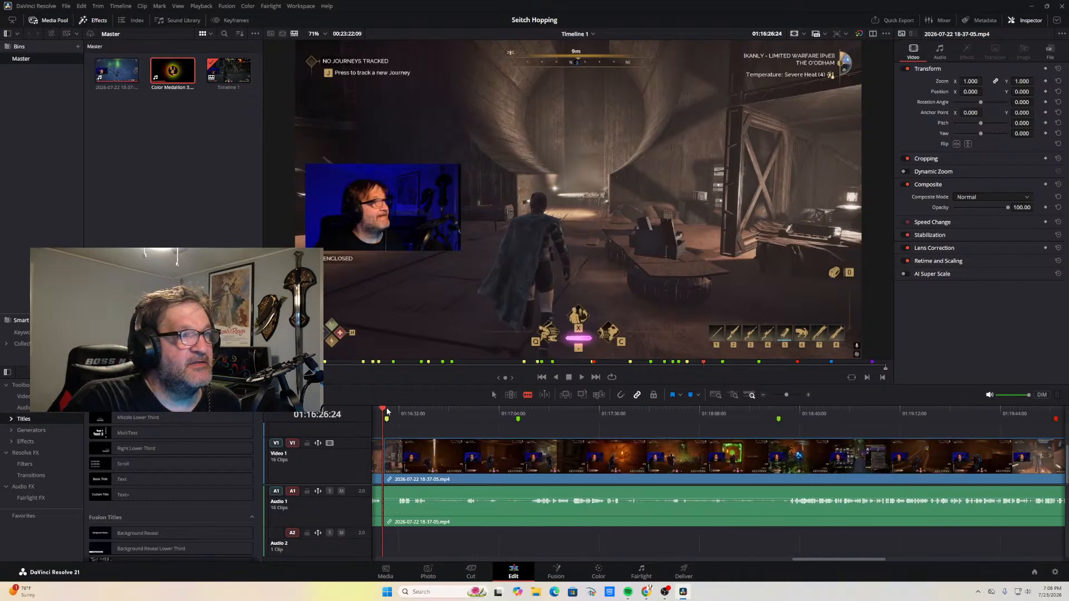
drag(388, 412, 773, 427)
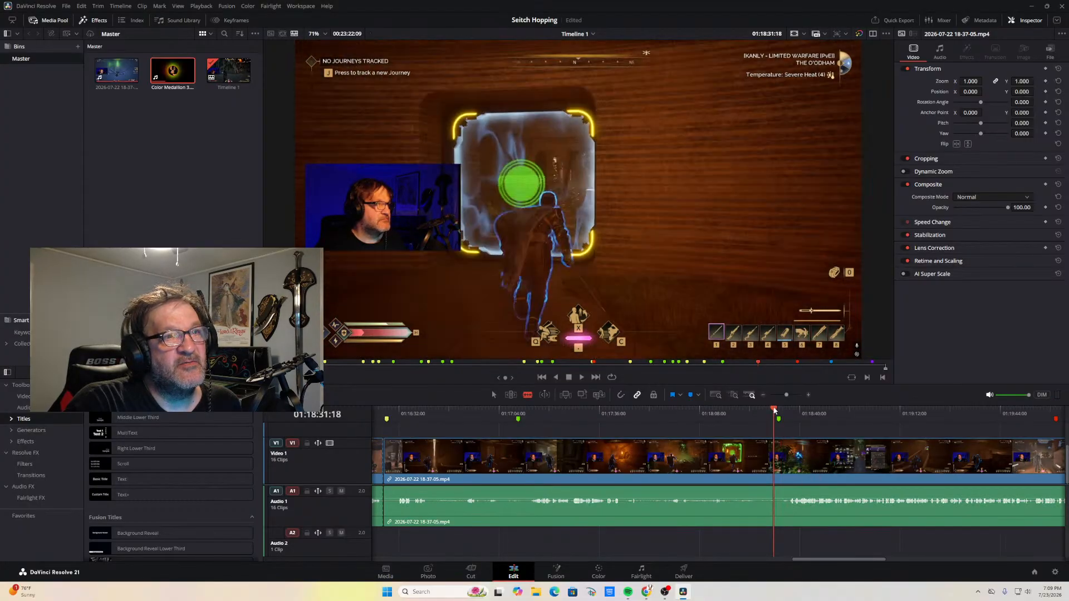
mouse_move(774, 411)
mouse_down()
mouse_move(760, 413)
mouse_move(767, 419)
mouse_up()
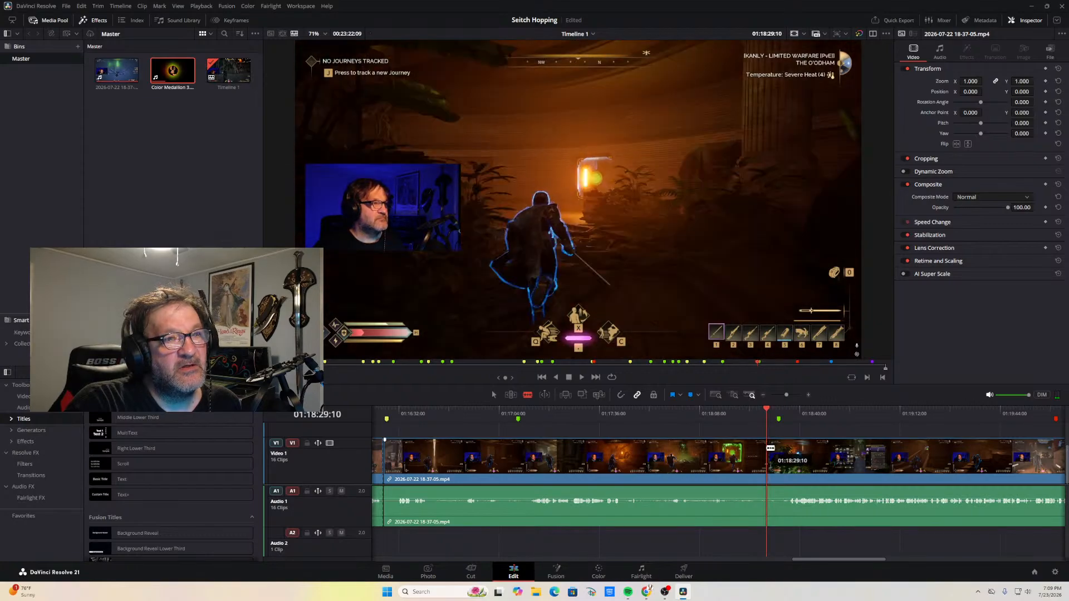
click(765, 441)
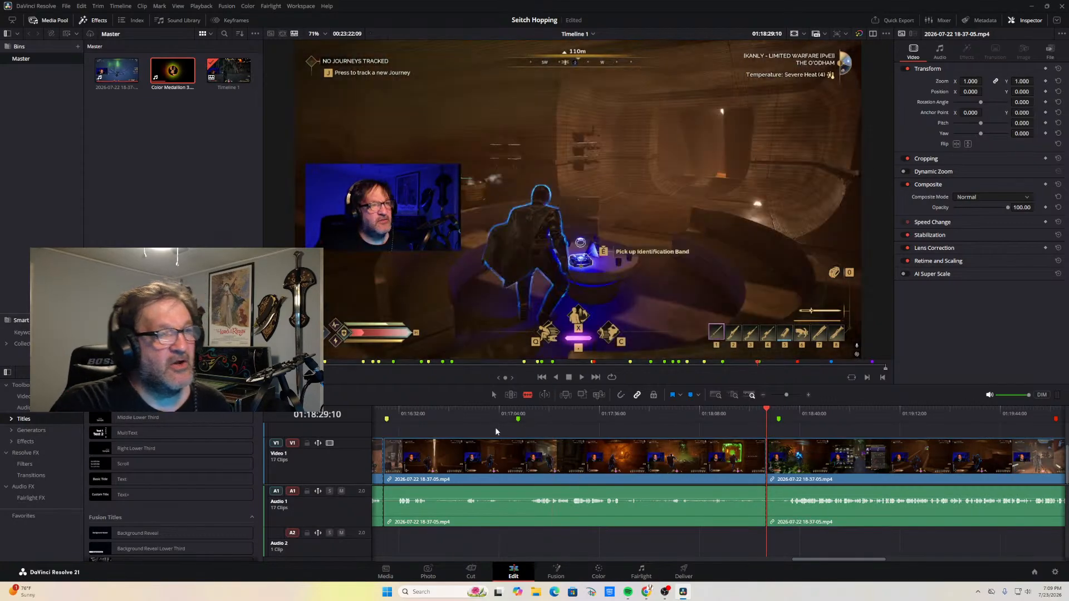
click(494, 395)
click(529, 459)
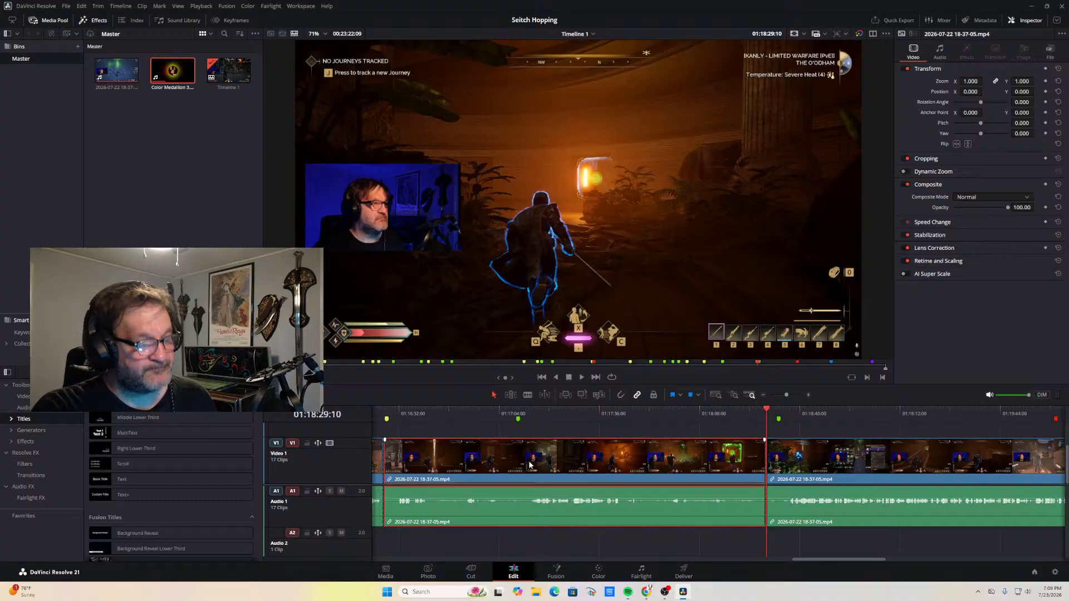
key(Delete)
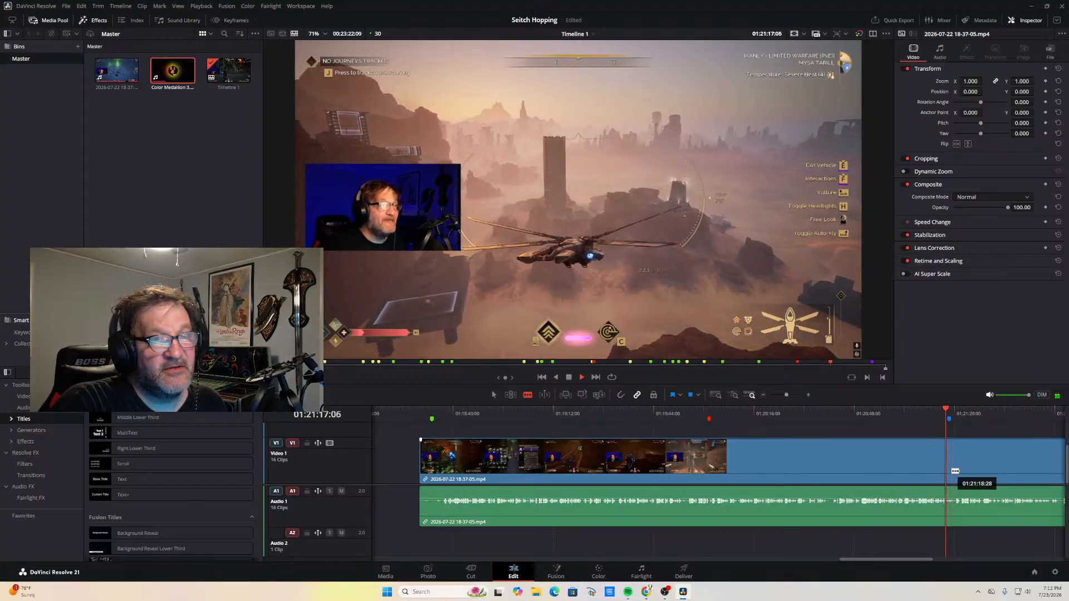
Split the linked clip at the blue marker near 01:21:18 and play the footage on to about 01:21:30
click(950, 471)
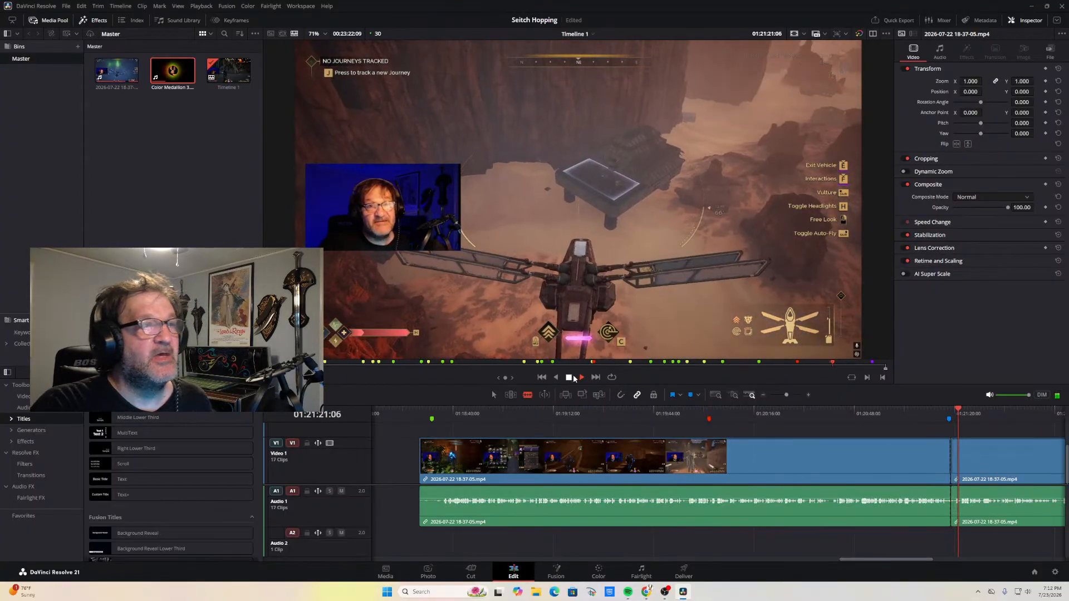
click(562, 377)
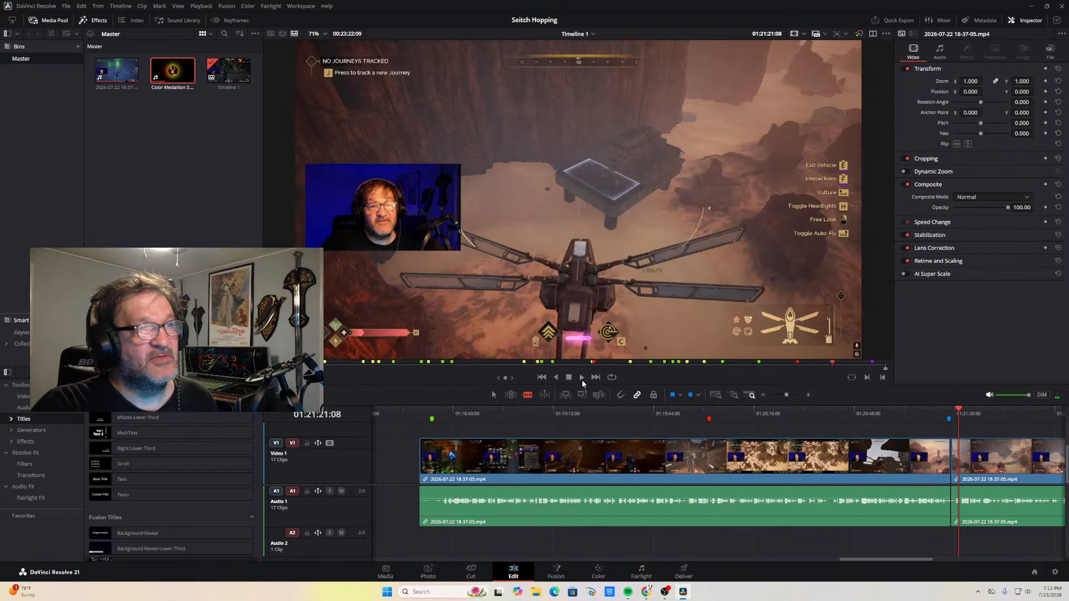
click(582, 378)
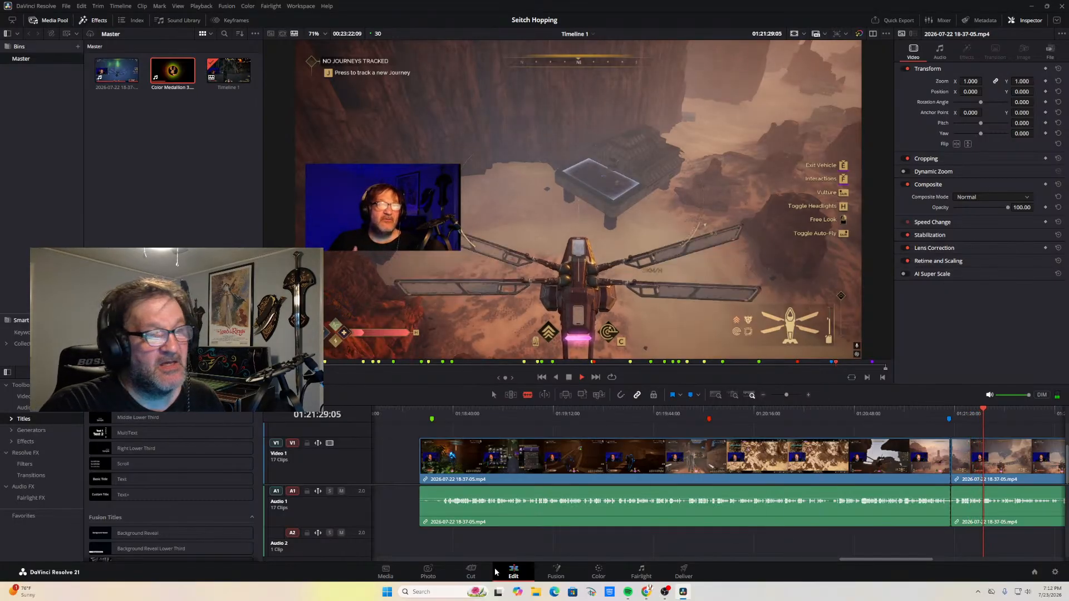
click(570, 379)
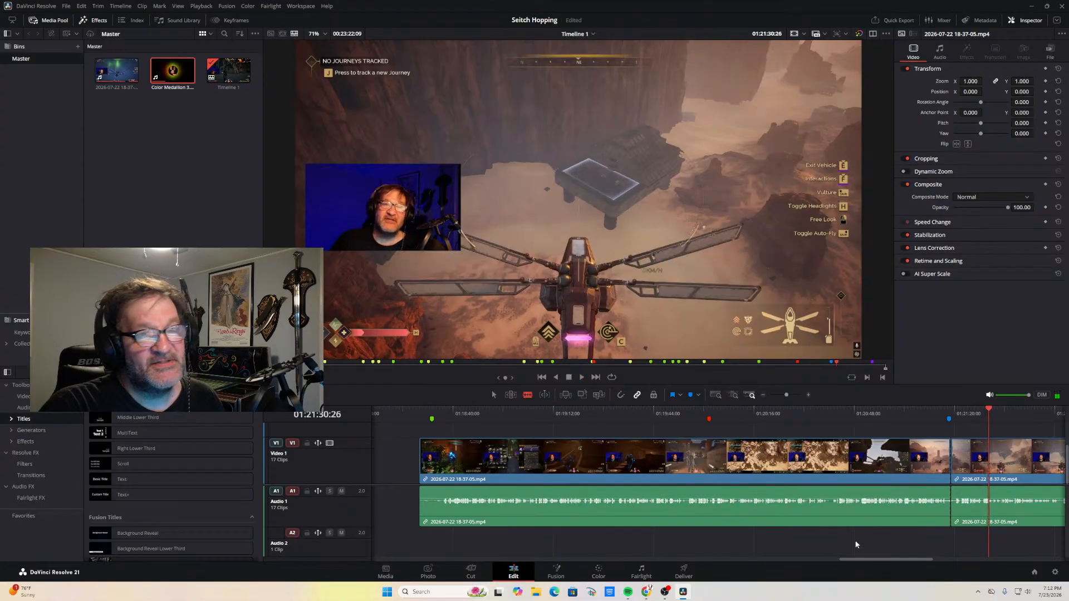
Review the footage from about 01:22:43 to 01:22:54, split the clip at 01:22:52:11, and delete the segment back to the previous cut
drag(870, 560, 913, 561)
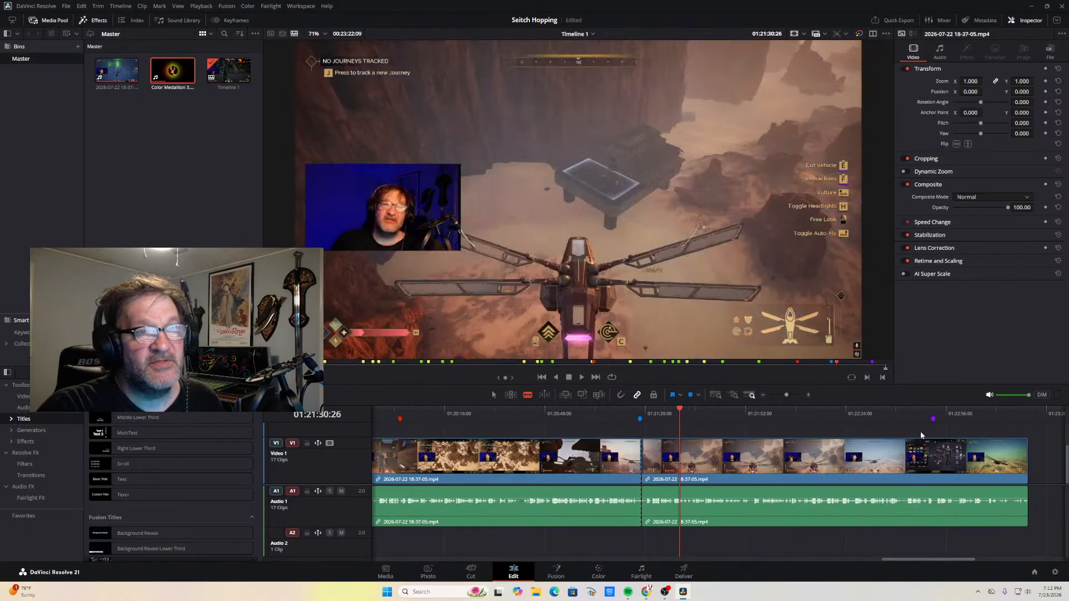
click(858, 425)
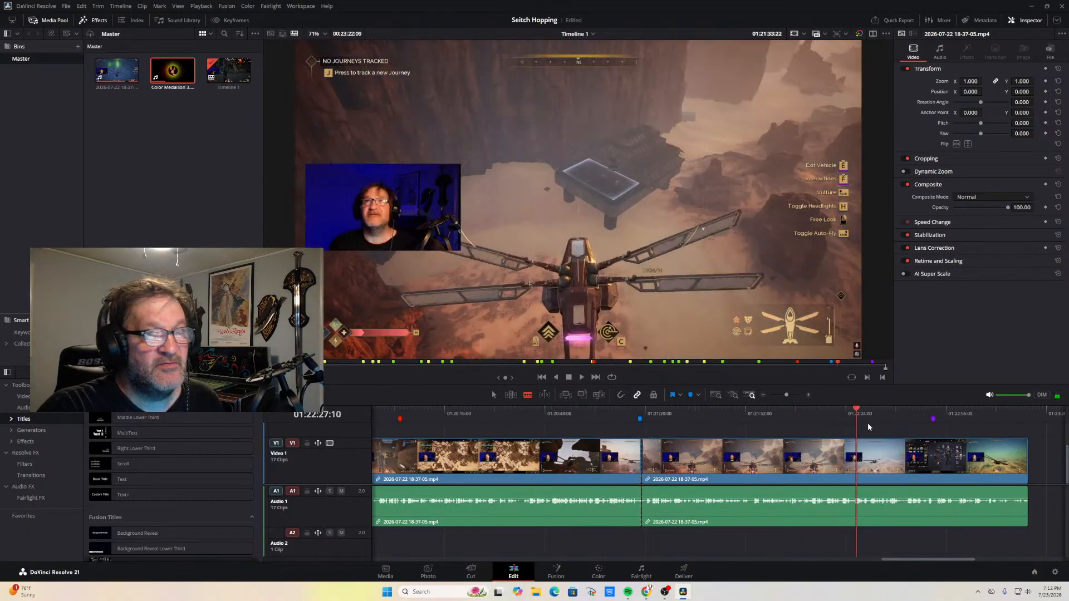
click(907, 434)
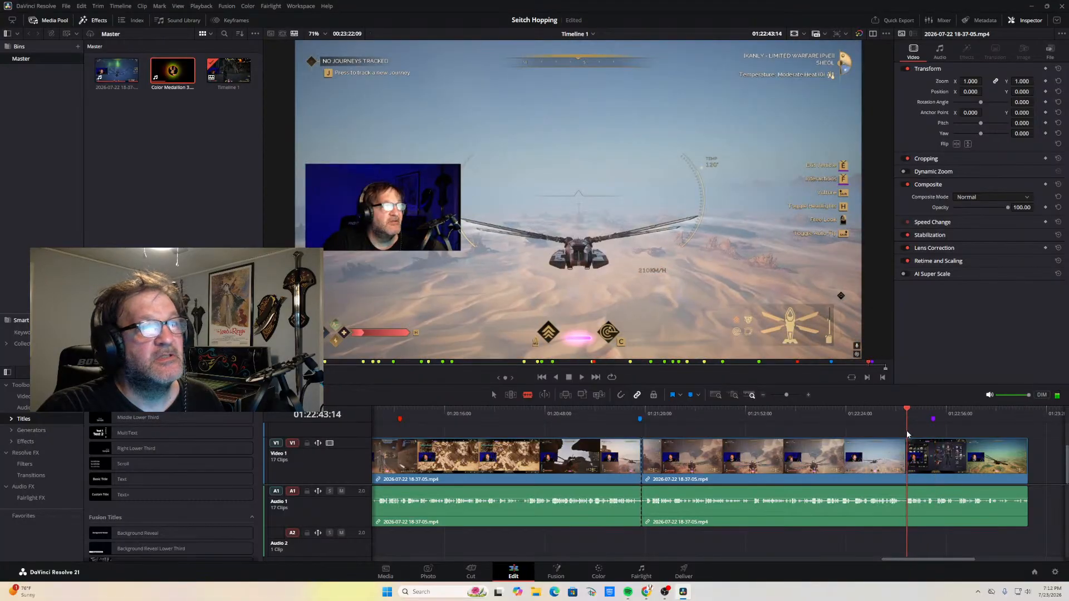
click(580, 378)
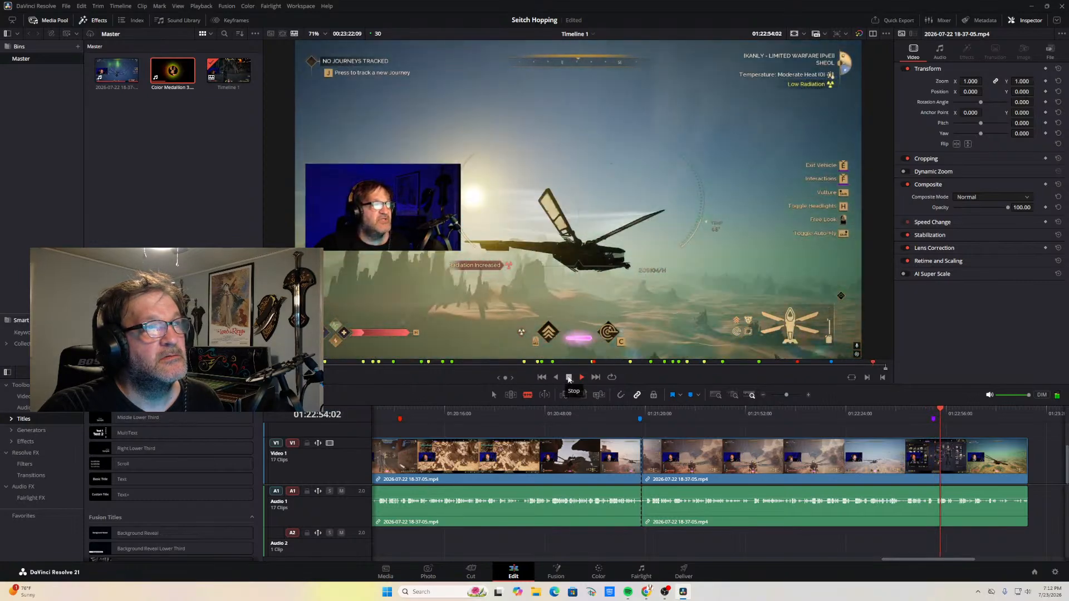
key(j)
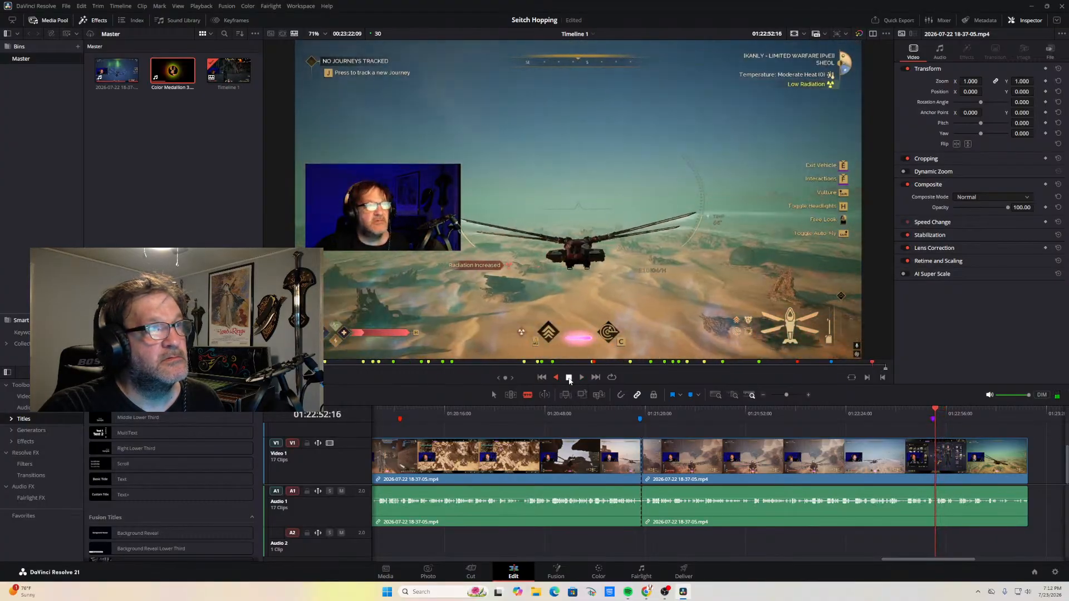
click(569, 378)
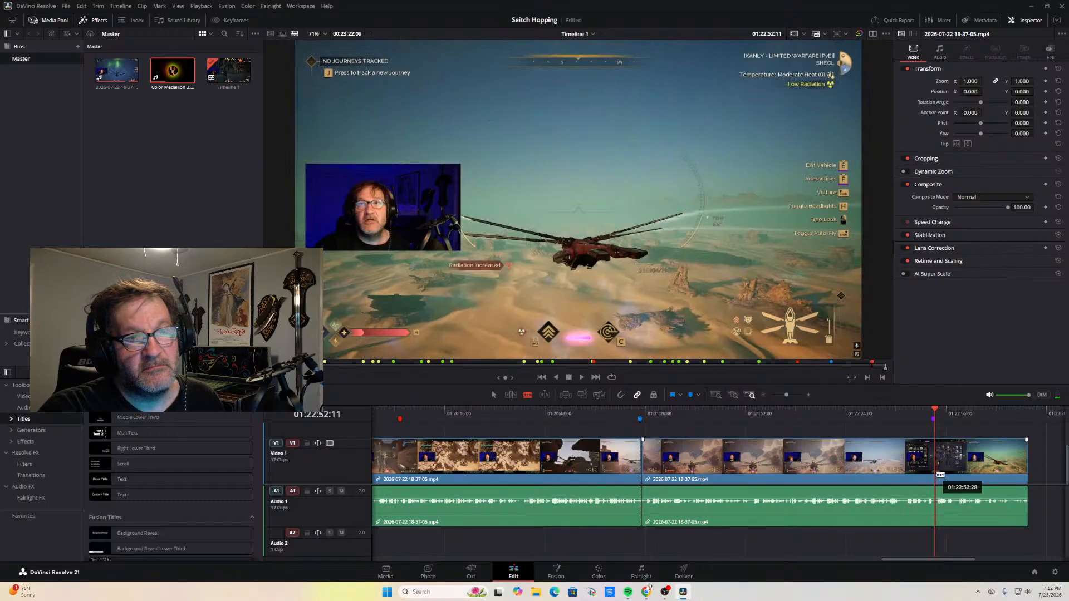
key(ctrl+b)
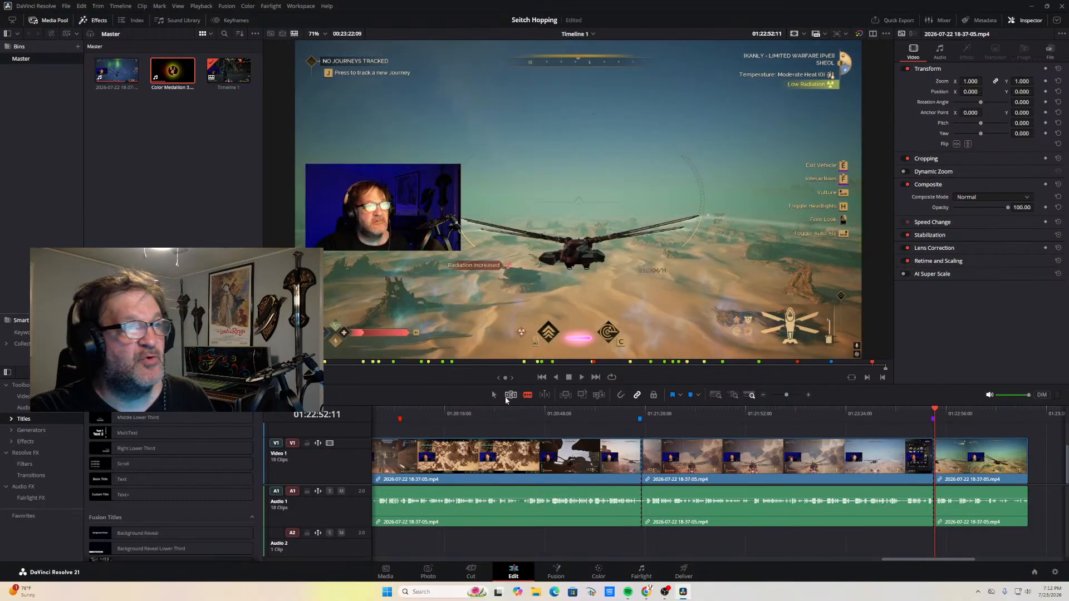
key(a)
click(768, 482)
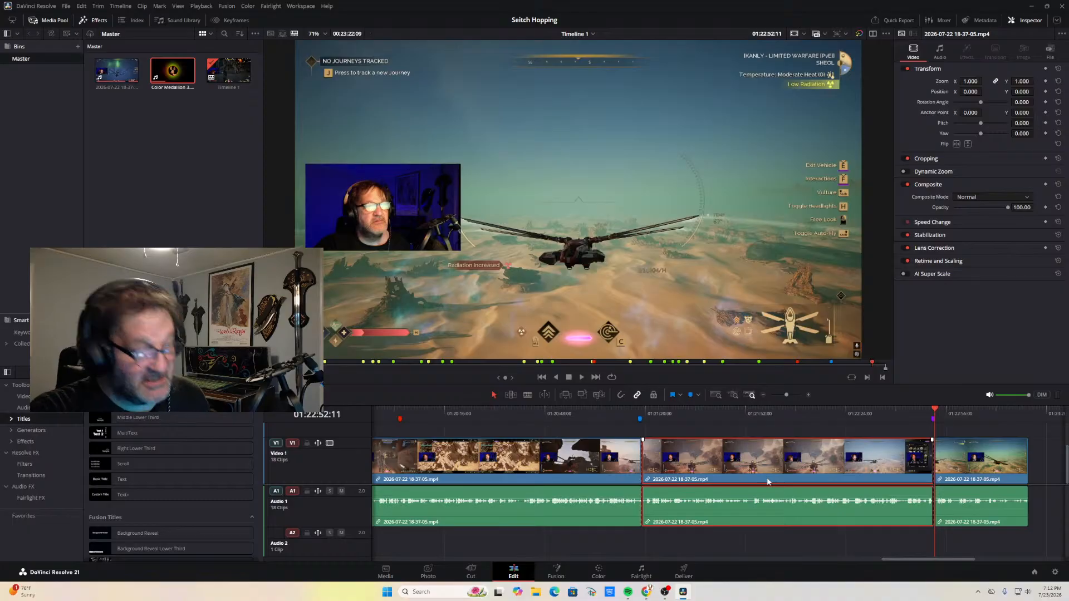
key(Delete)
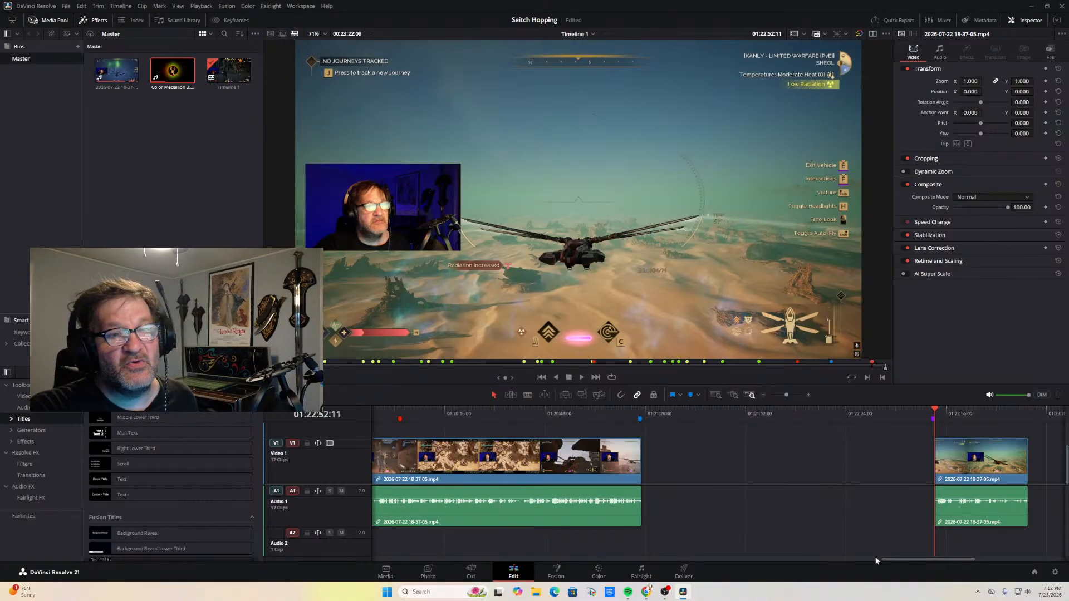
Zoom the timeline out to examine all the remaining clips and gaps
click(762, 393)
click(763, 393)
click(763, 394)
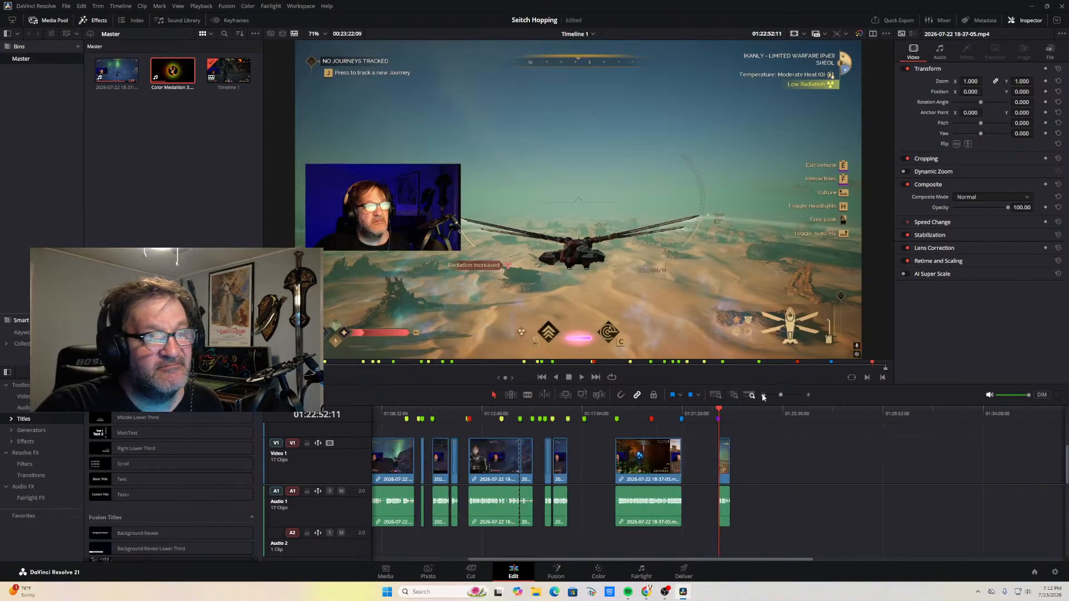
click(763, 394)
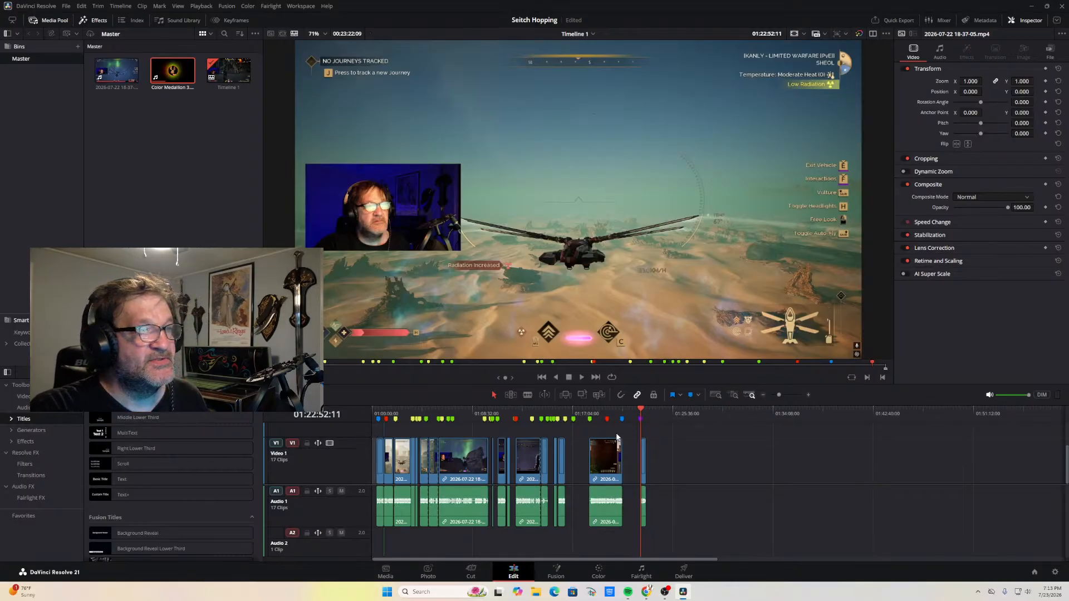
Return the playhead to the timeline's start and delete the empty gap before the first clip
drag(641, 412, 373, 413)
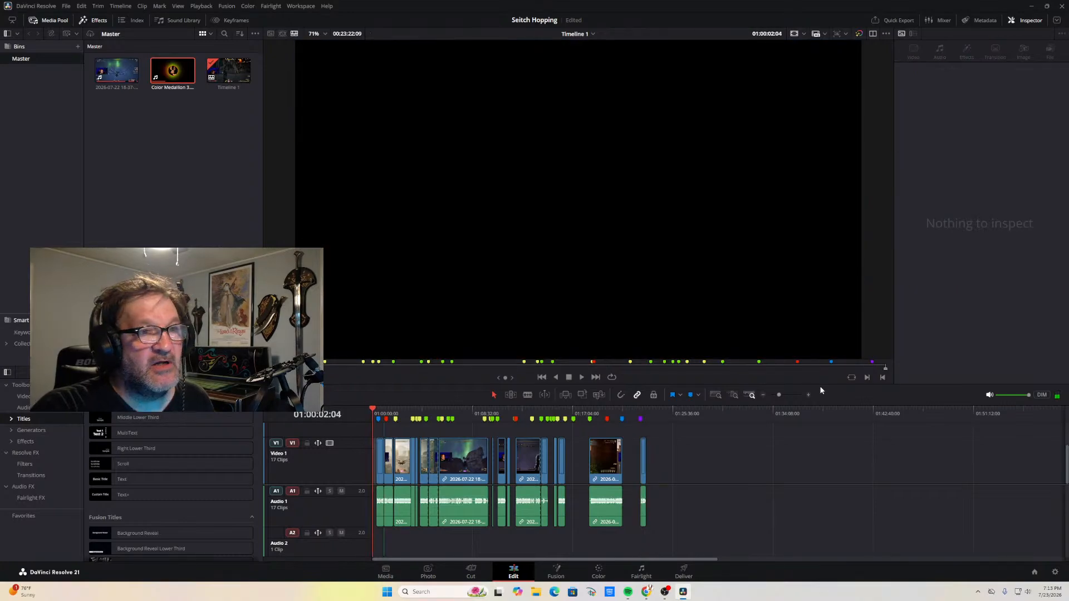
click(808, 395)
click(809, 396)
click(809, 396)
click(808, 396)
click(809, 395)
click(808, 396)
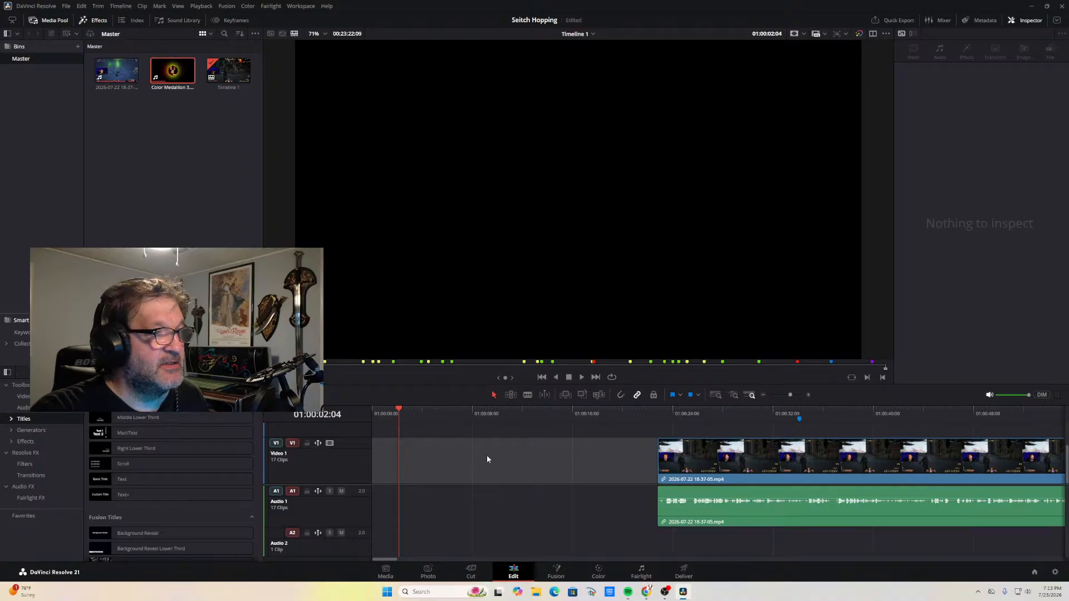
click(461, 462)
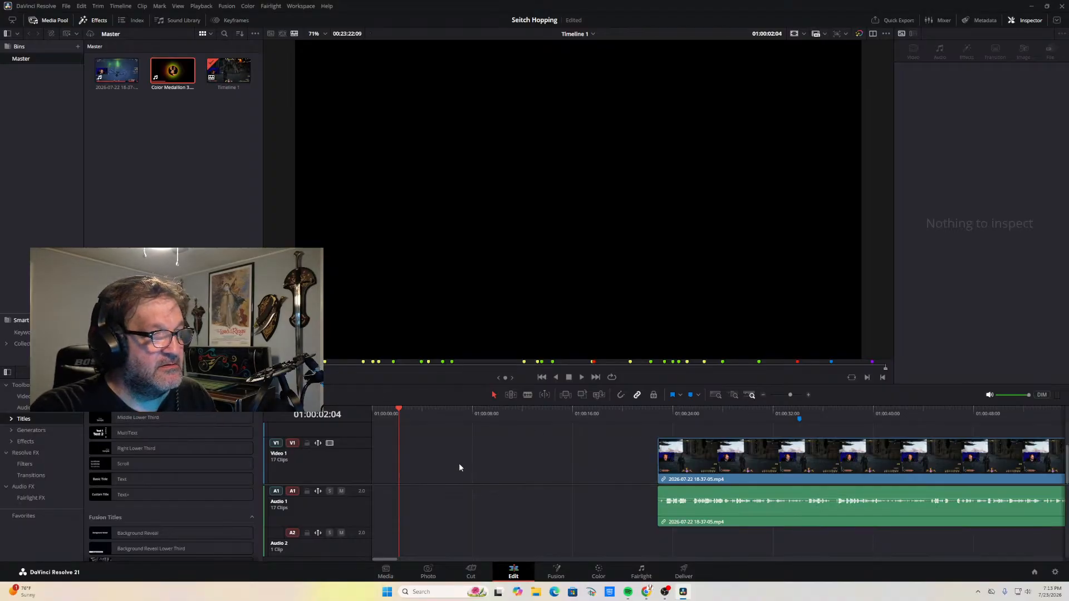
click(458, 465)
key(Delete)
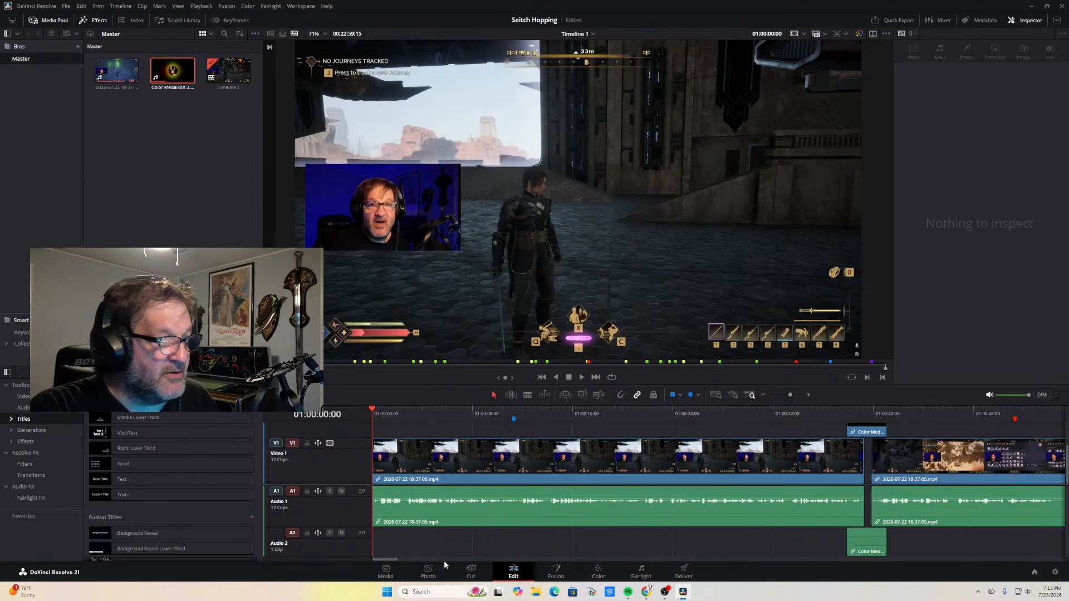
Delete the empty gaps between clips near 01:01:28, 01:02:54 and 01:03:16
drag(391, 560, 422, 559)
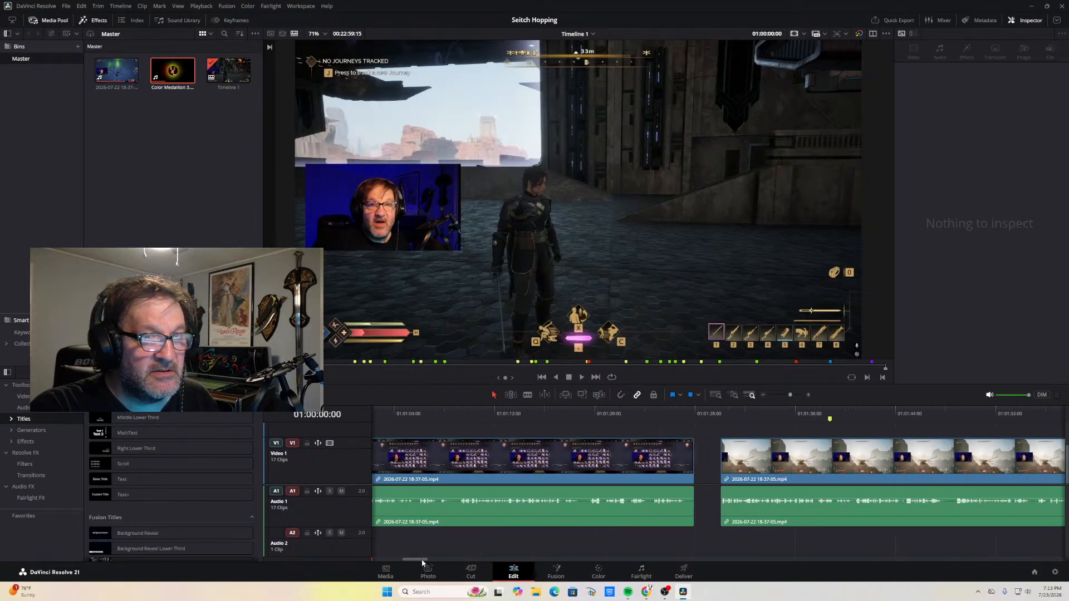
click(680, 460)
key(Delete)
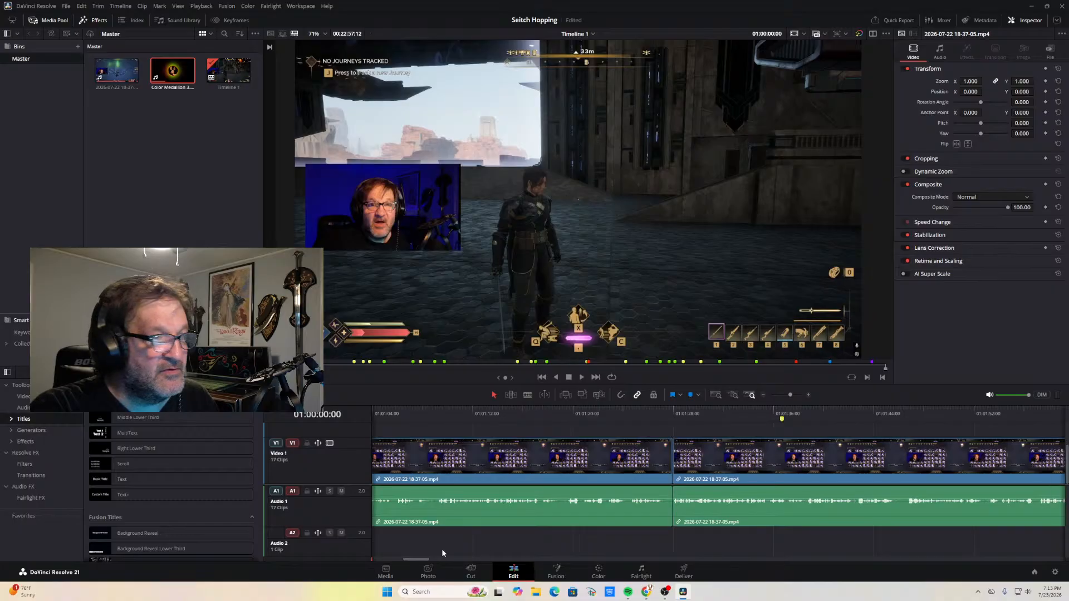
drag(416, 560, 462, 559)
click(653, 460)
key(Delete)
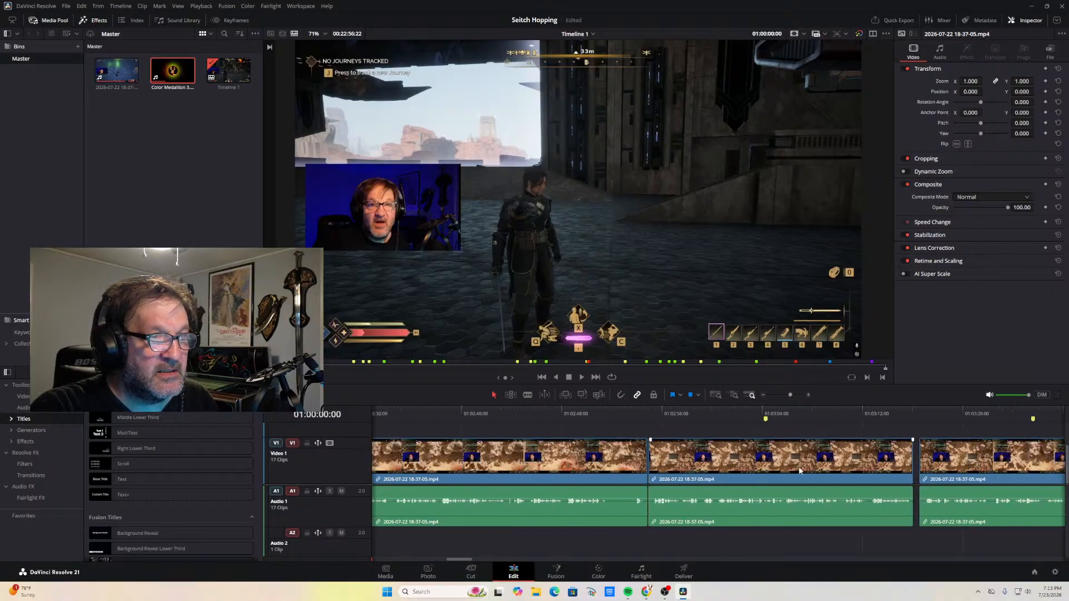
click(916, 462)
key(Delete)
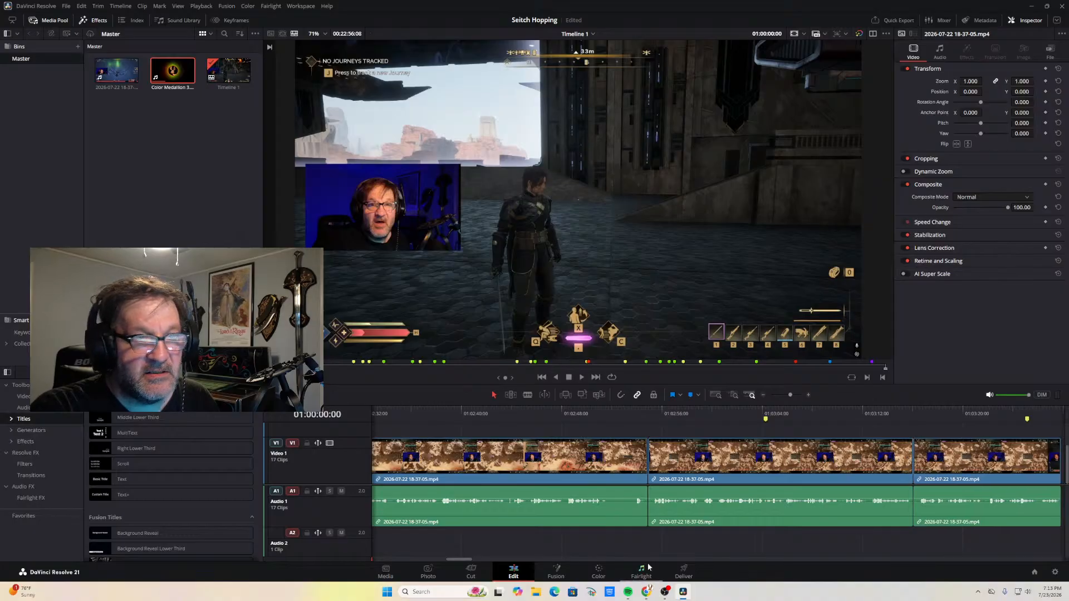
Delete the next remaining gap, ahead of the long clip that spans 01:08:00
drag(454, 559, 620, 553)
click(767, 459)
key(Delete)
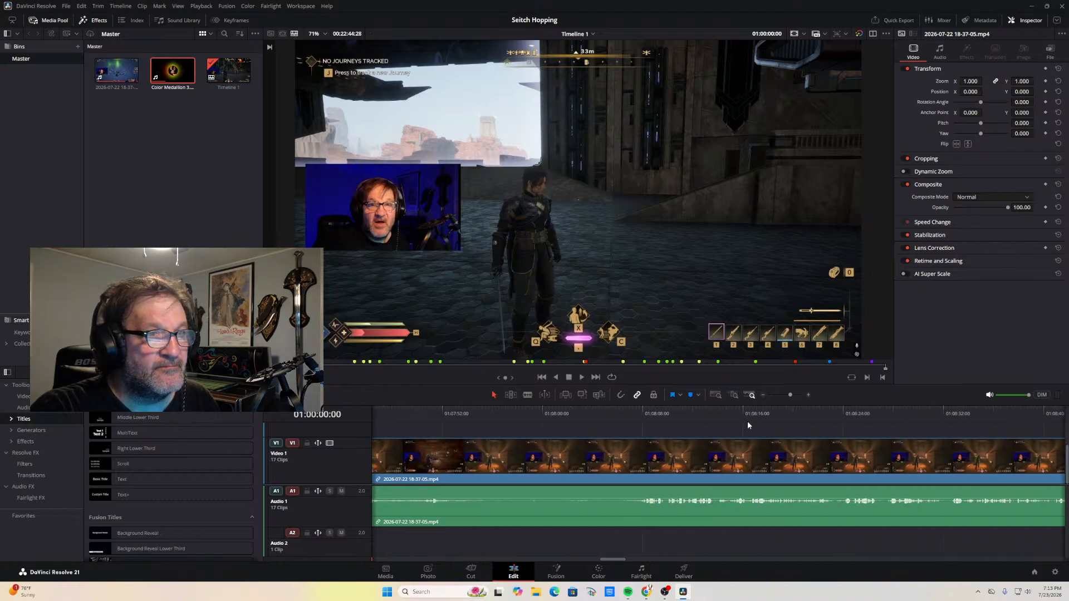
Close the four gaps between the clips from about 01:09:18 to 01:10:23
click(763, 396)
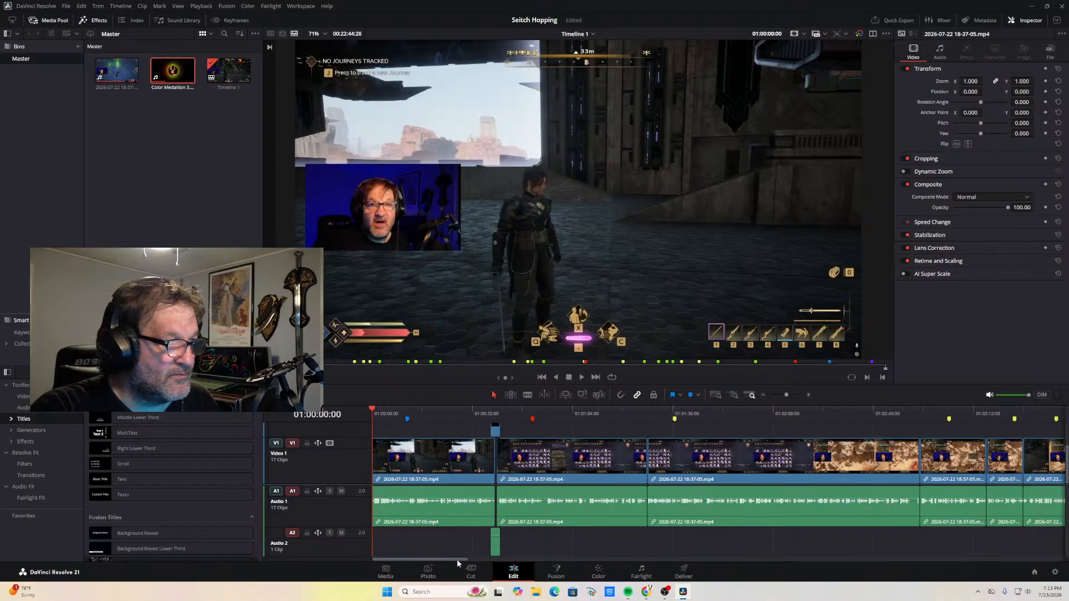
drag(456, 559, 652, 561)
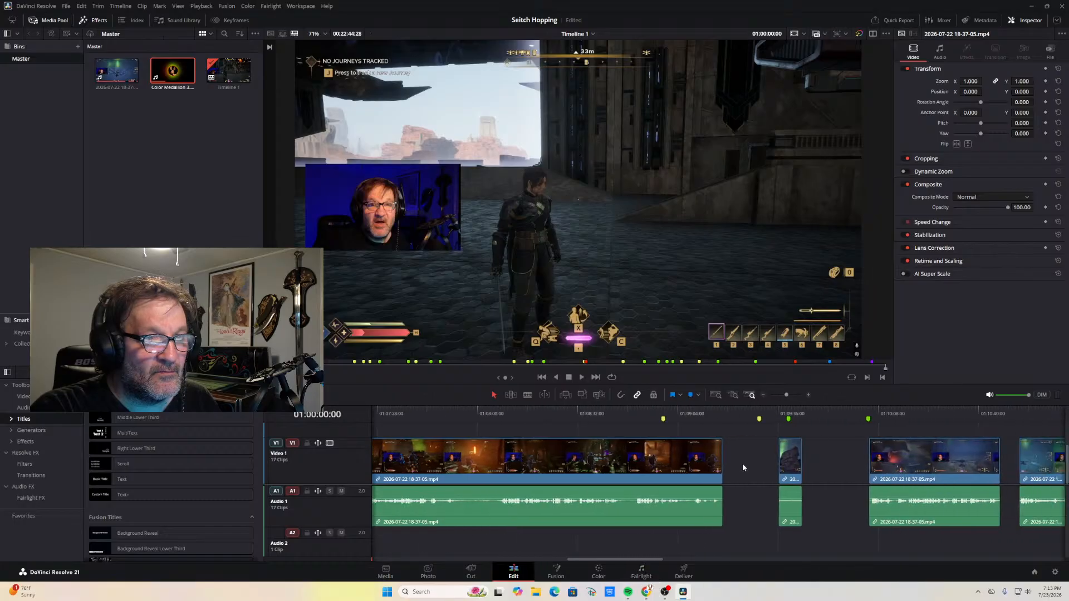
click(742, 463)
key(Delete)
click(772, 461)
key(Delete)
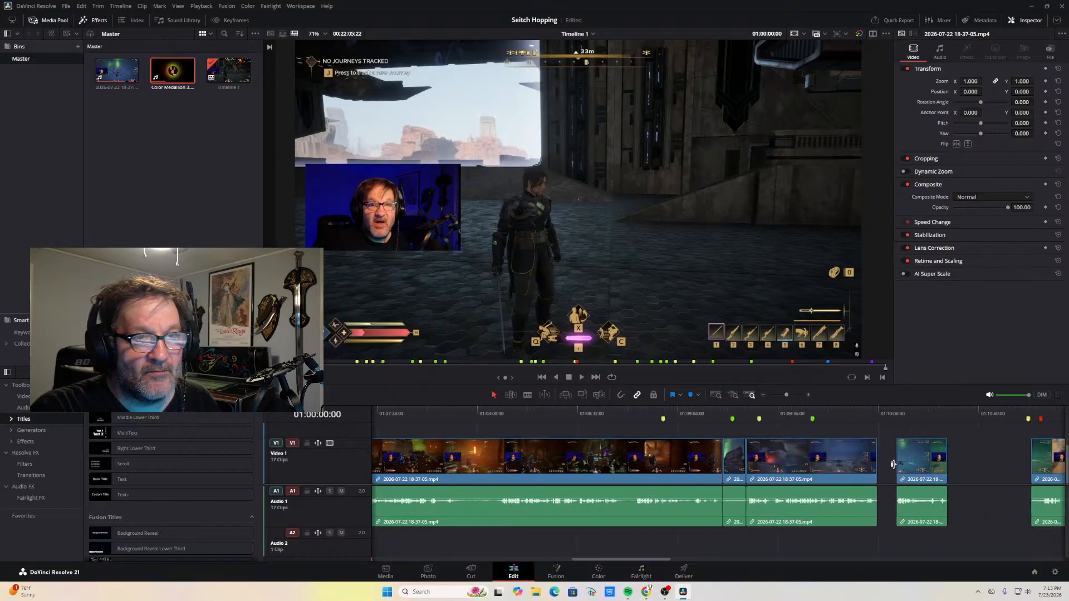
click(891, 464)
key(Delete)
click(943, 466)
key(Delete)
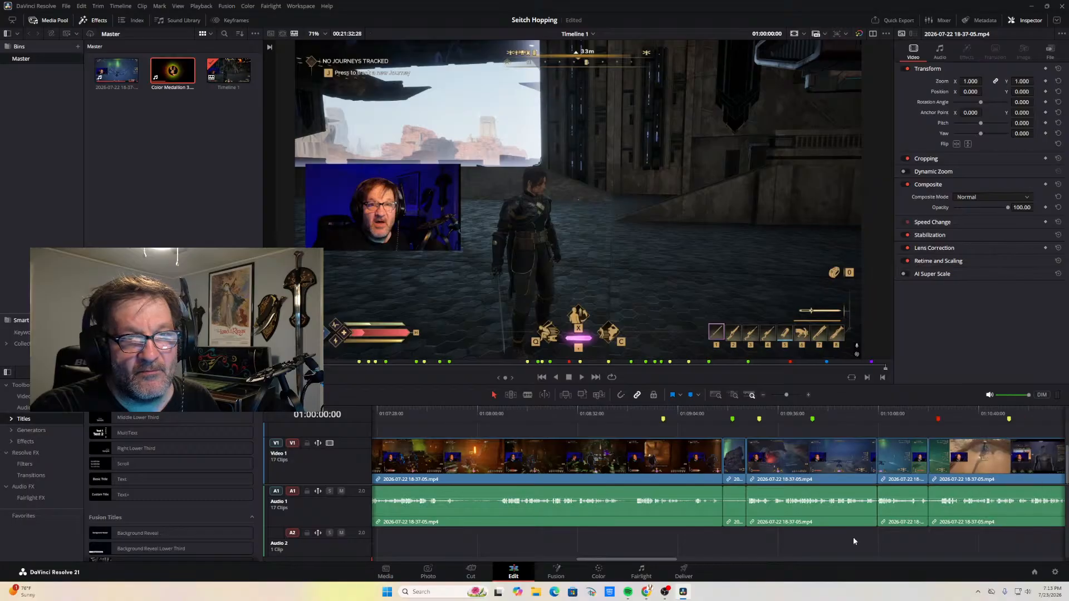
Delete the gaps near 01:13:09 and 01:13:26, plus the long empty stretch after about 01:14:01
drag(646, 560, 761, 561)
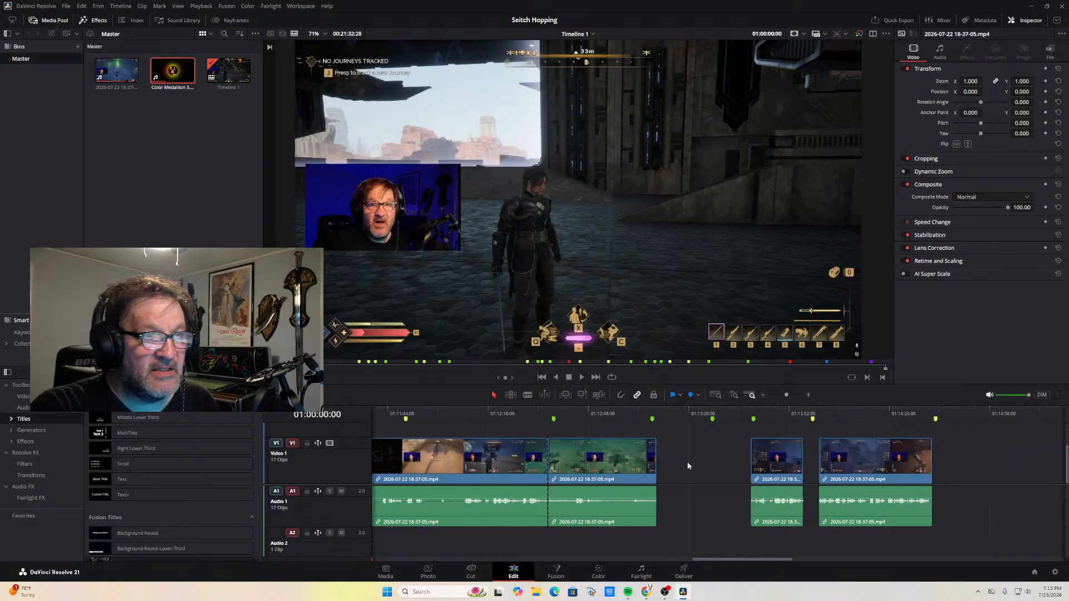
click(677, 454)
key(Delete)
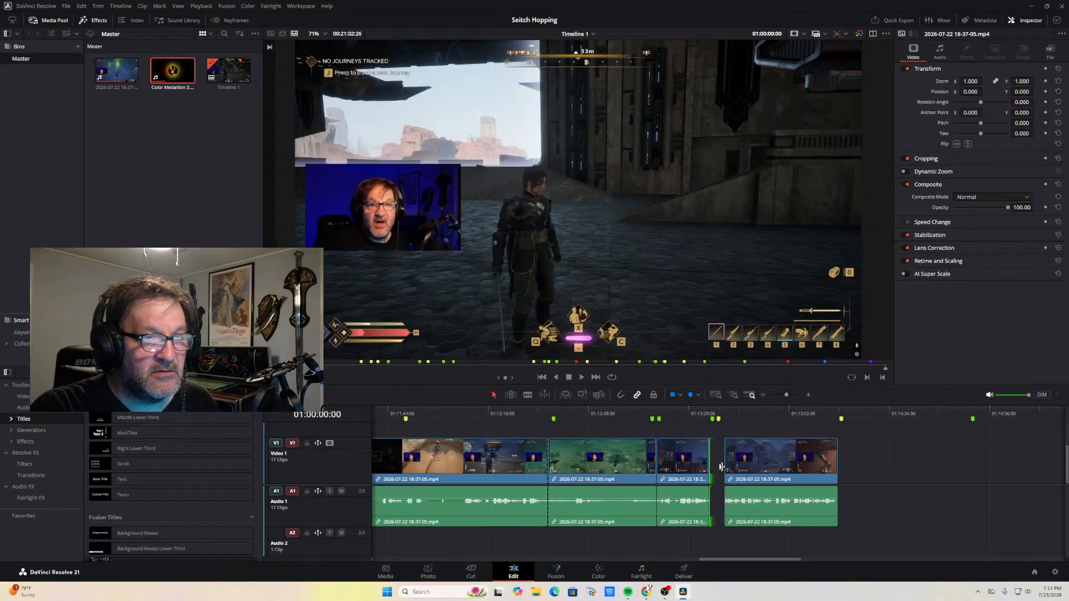
click(904, 469)
click(718, 462)
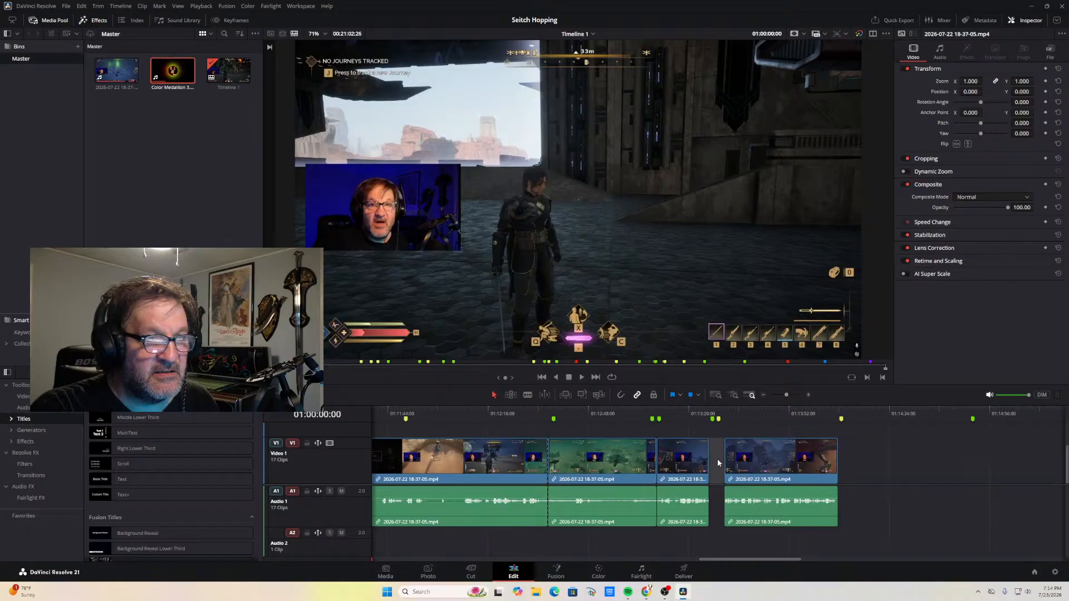
key(Delete)
drag(725, 558, 775, 563)
click(776, 469)
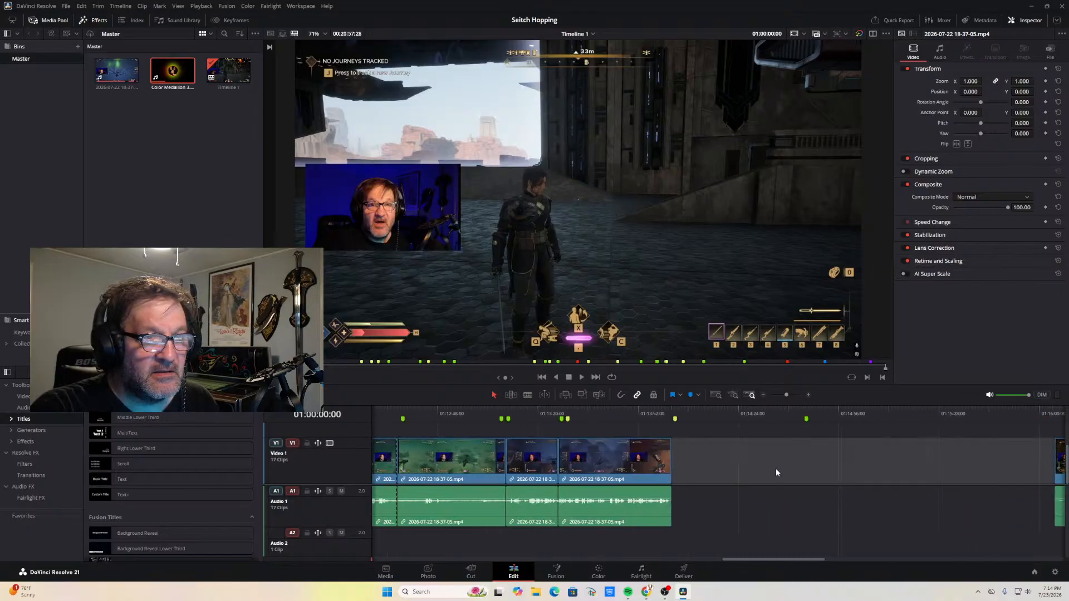
key(Delete)
Check the closed-up clips from 01:16:51:10 back to the timeline's start and save the project
drag(781, 562, 817, 577)
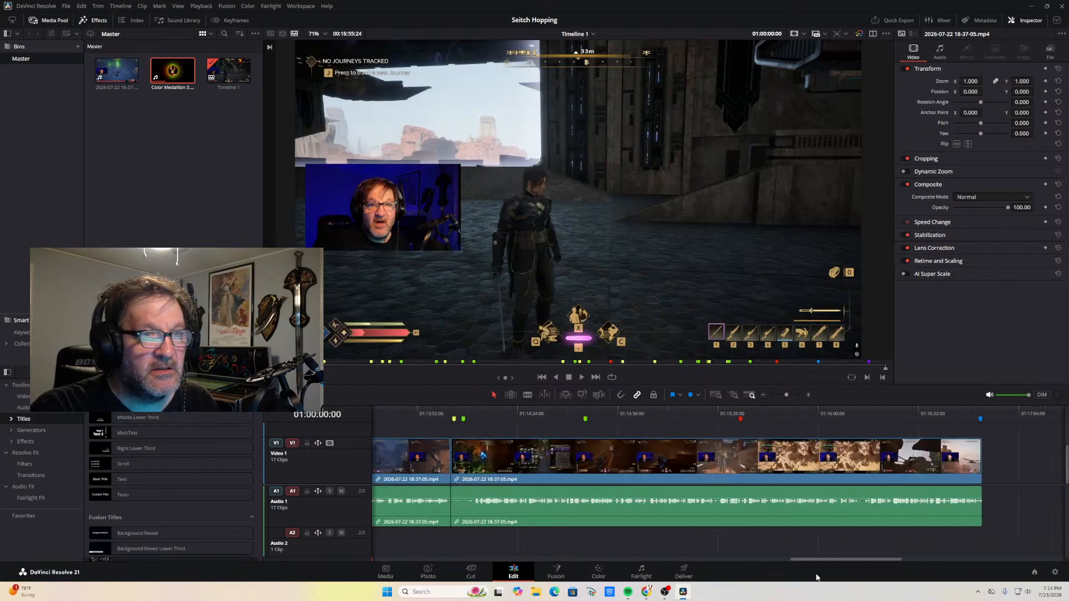
click(980, 410)
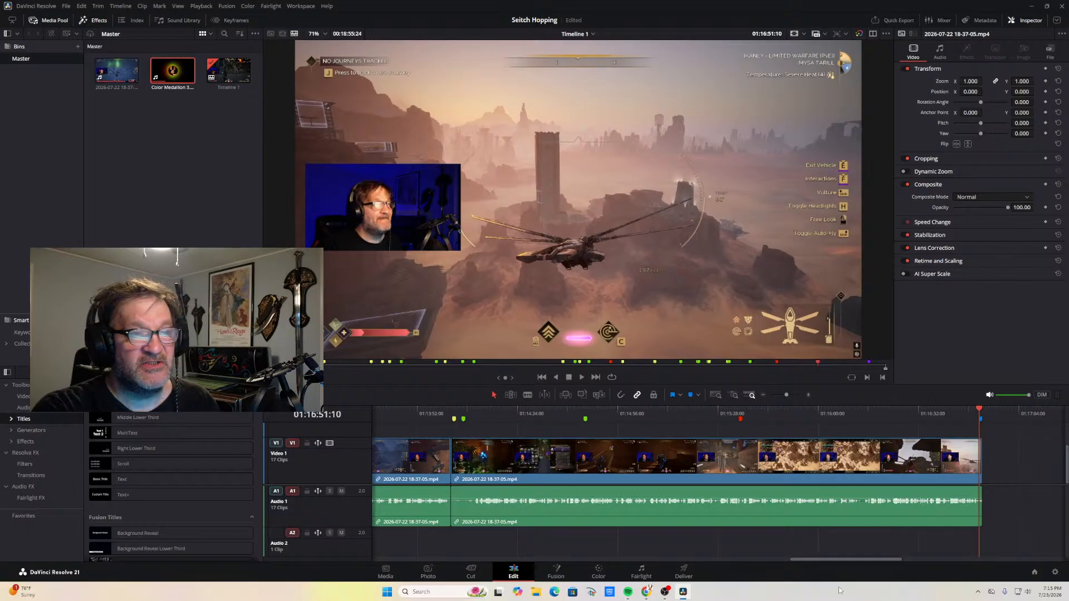
drag(843, 560, 613, 570)
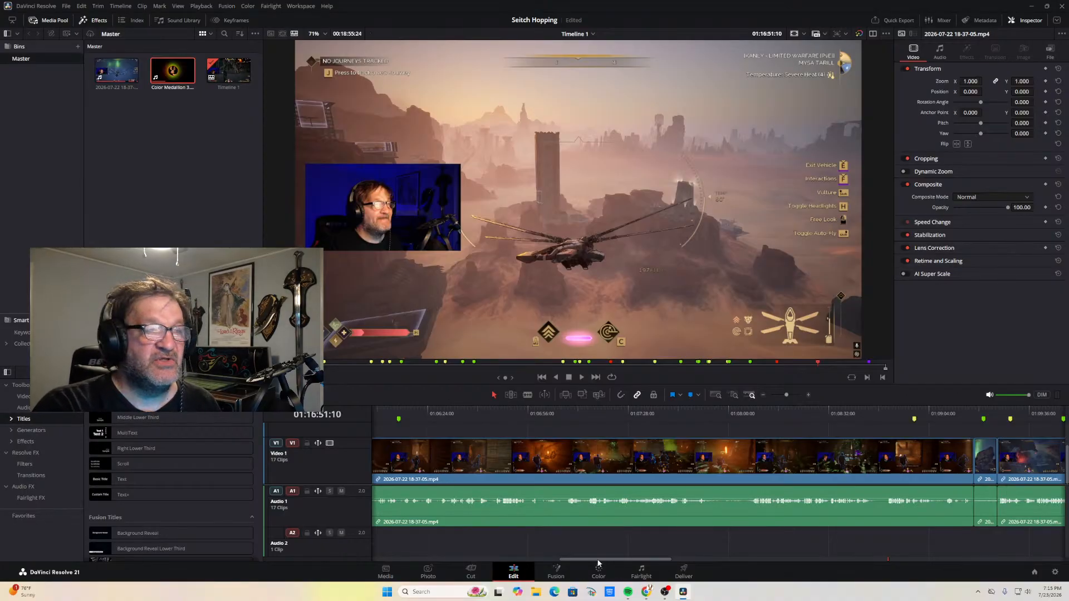
drag(601, 559, 410, 556)
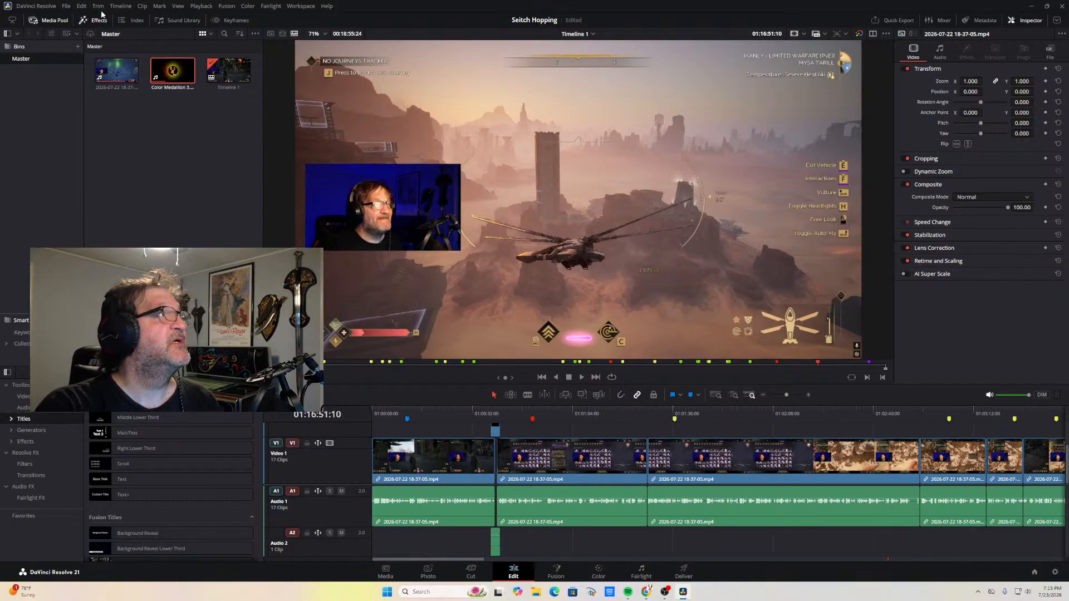
click(67, 6)
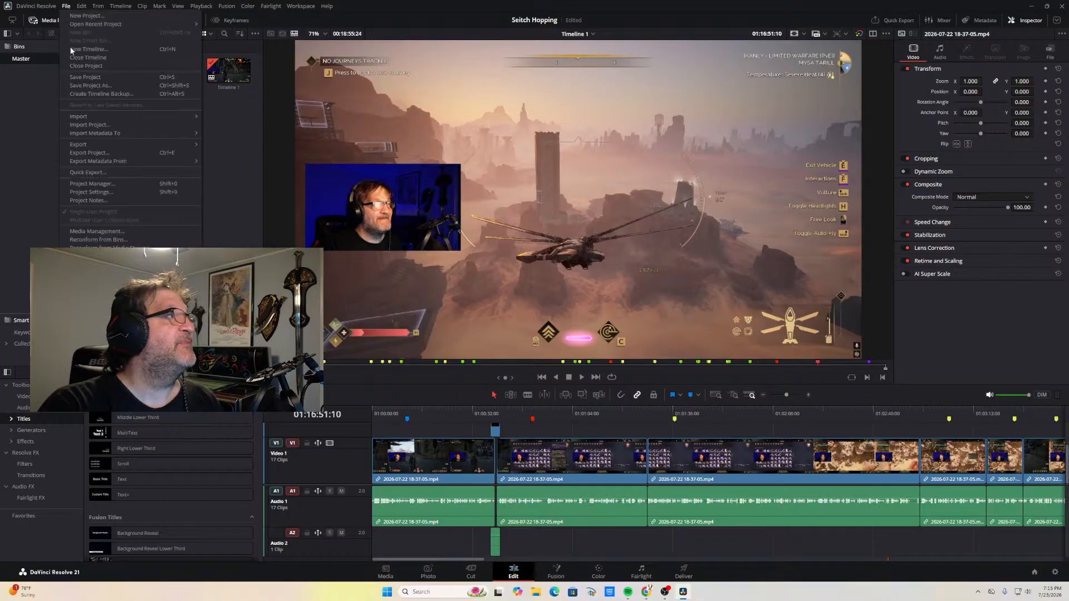
click(83, 78)
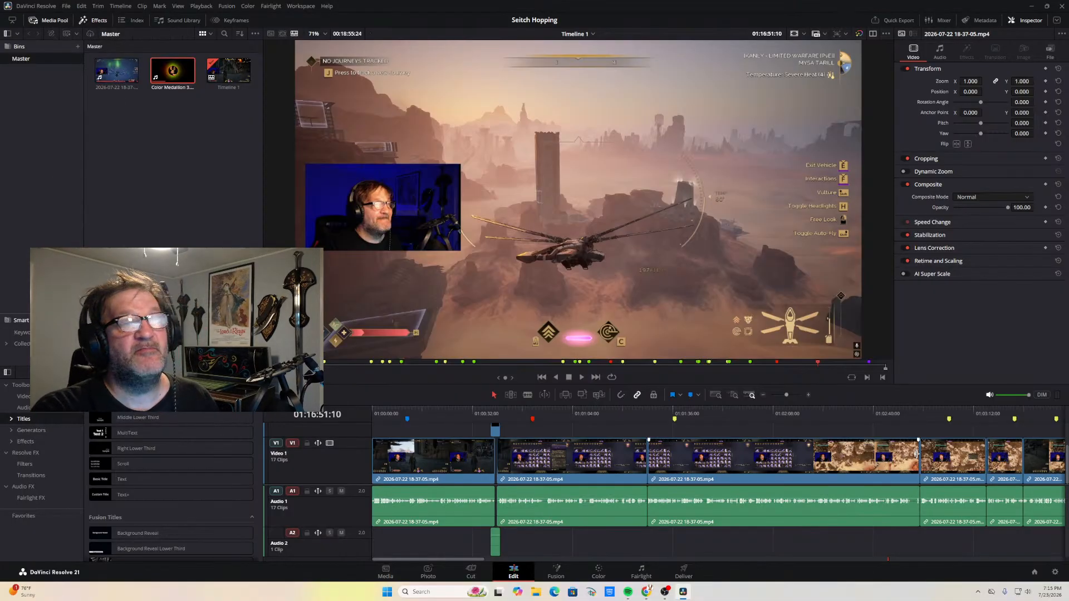
Open the recent project named 5 tips
click(65, 7)
mouse_move(71, 25)
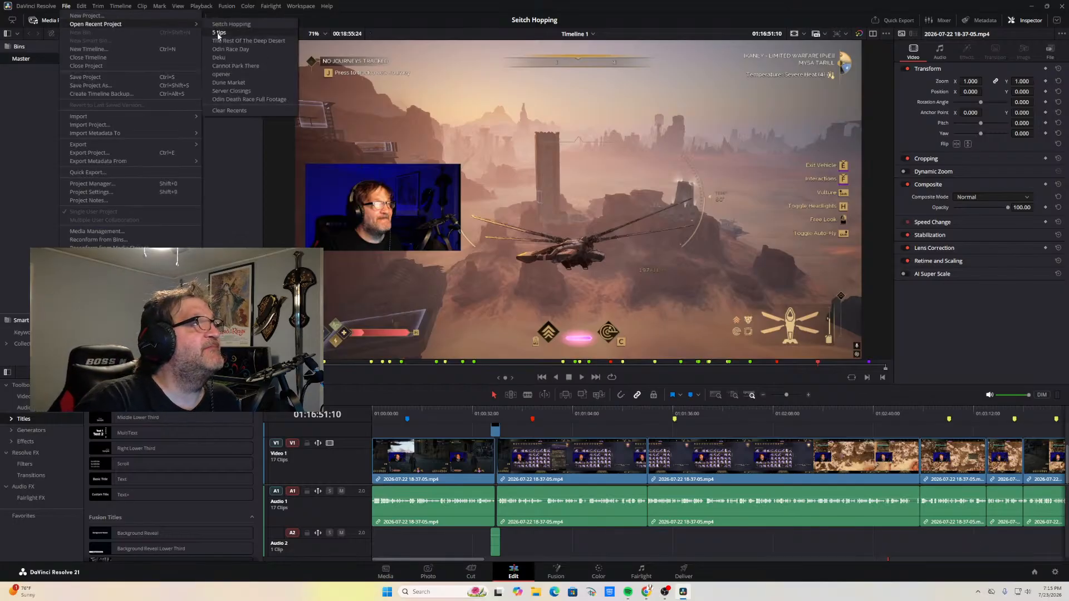
click(218, 33)
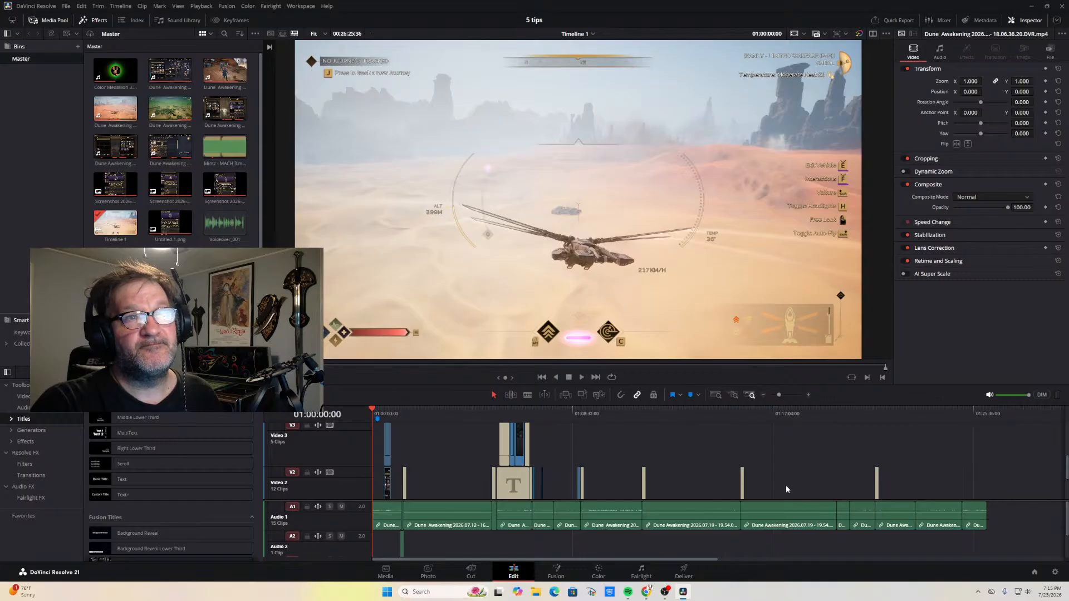
Inspect the Tip 6 title clip and examine the arrangement of video, title and voiceover tracks
click(877, 484)
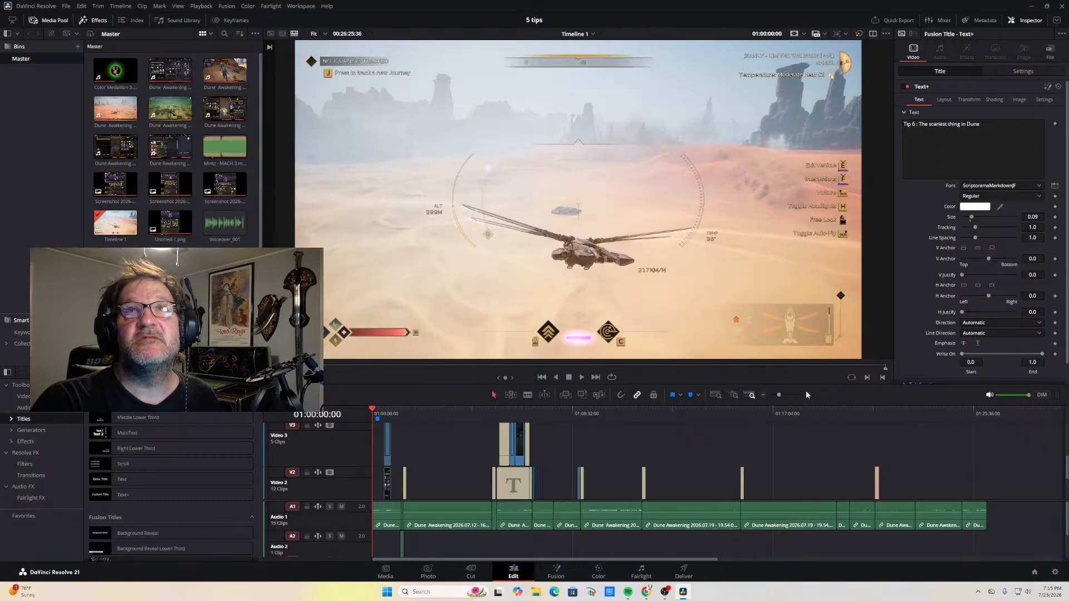
scroll(590, 468, down, 3)
scroll(556, 515, down, 3)
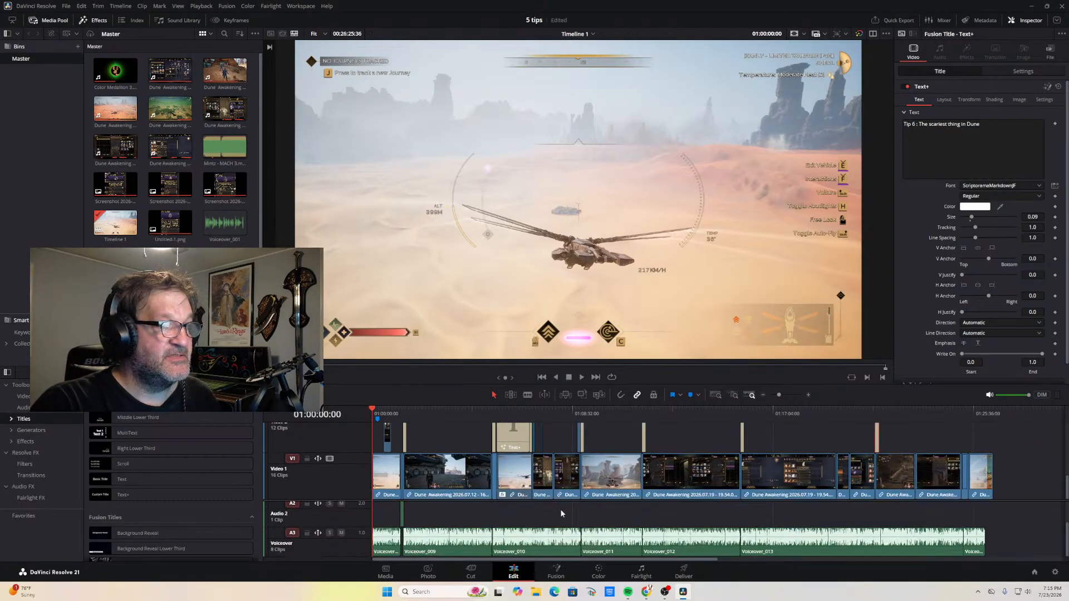
click(764, 396)
click(764, 395)
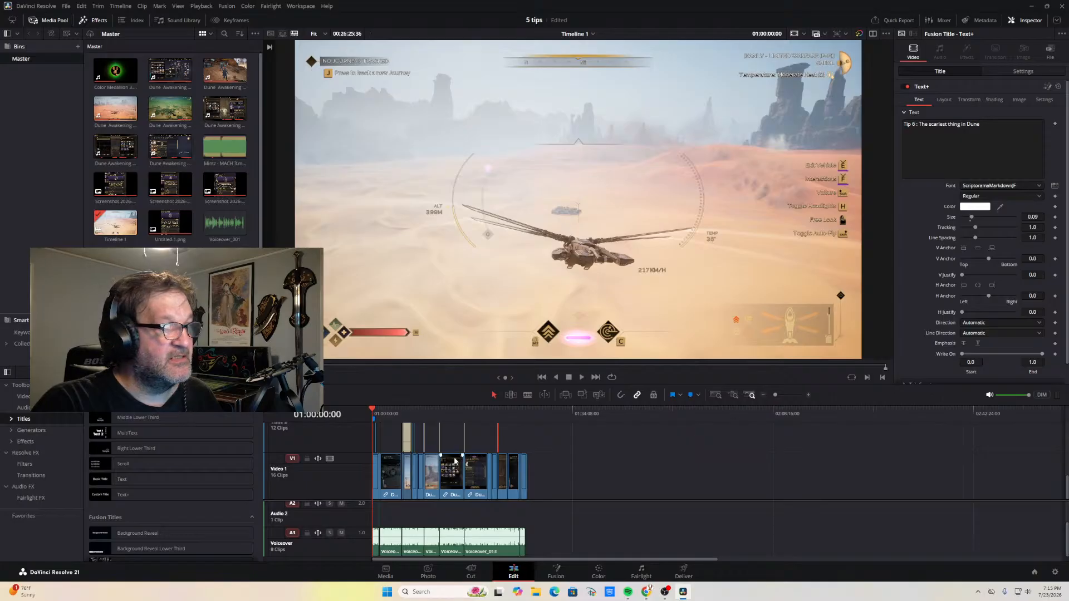
click(807, 395)
click(808, 396)
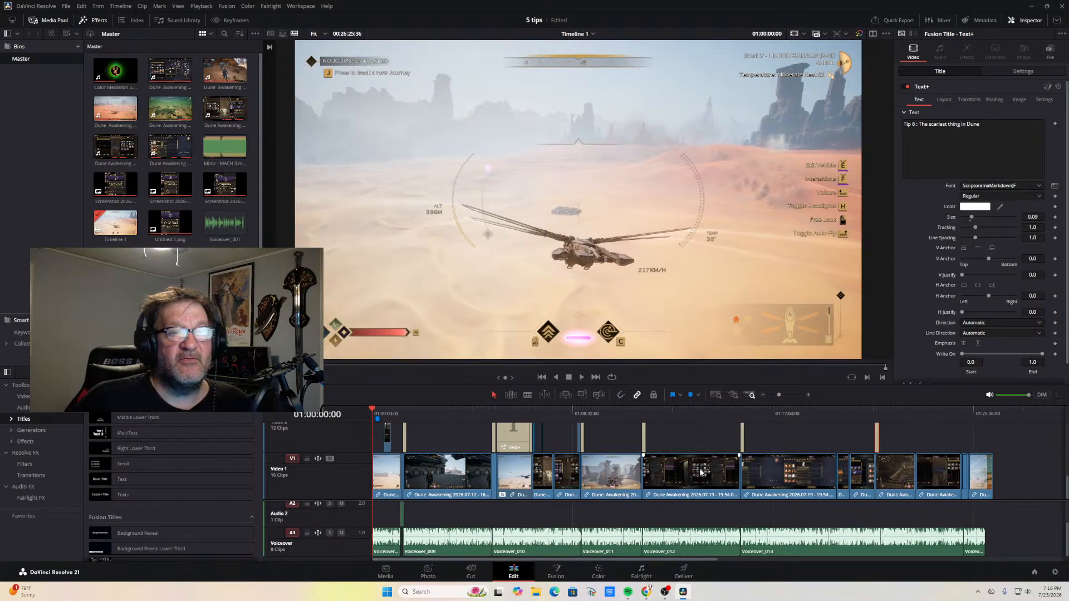
Preview the footage around 01:02:20, inspect the Tip 5 title near 01:15:47, and view the picture-in-picture section at about 01:00:30
click(430, 409)
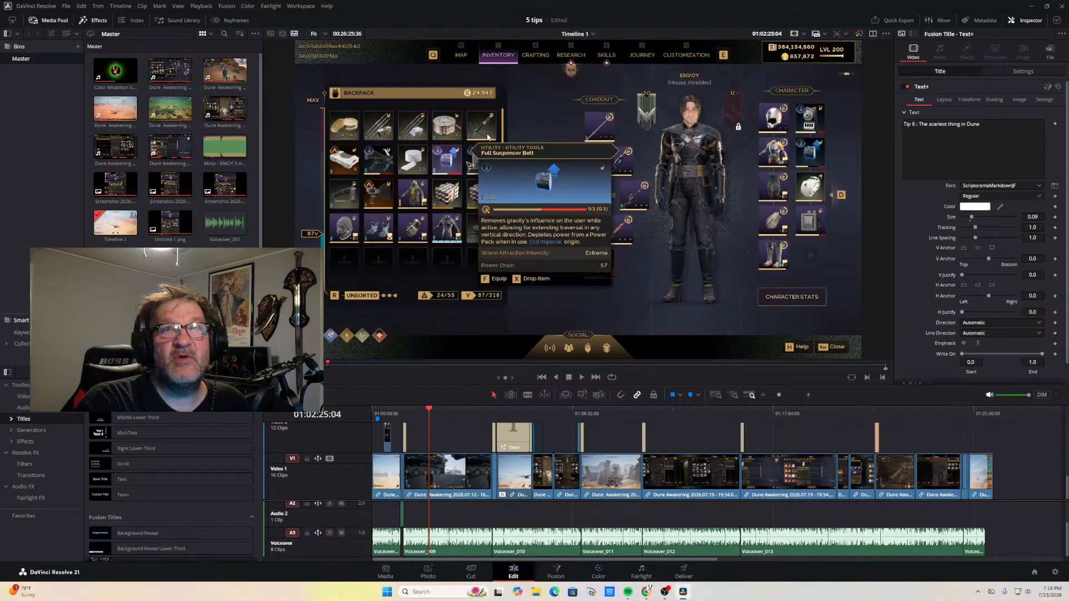
drag(430, 409, 427, 413)
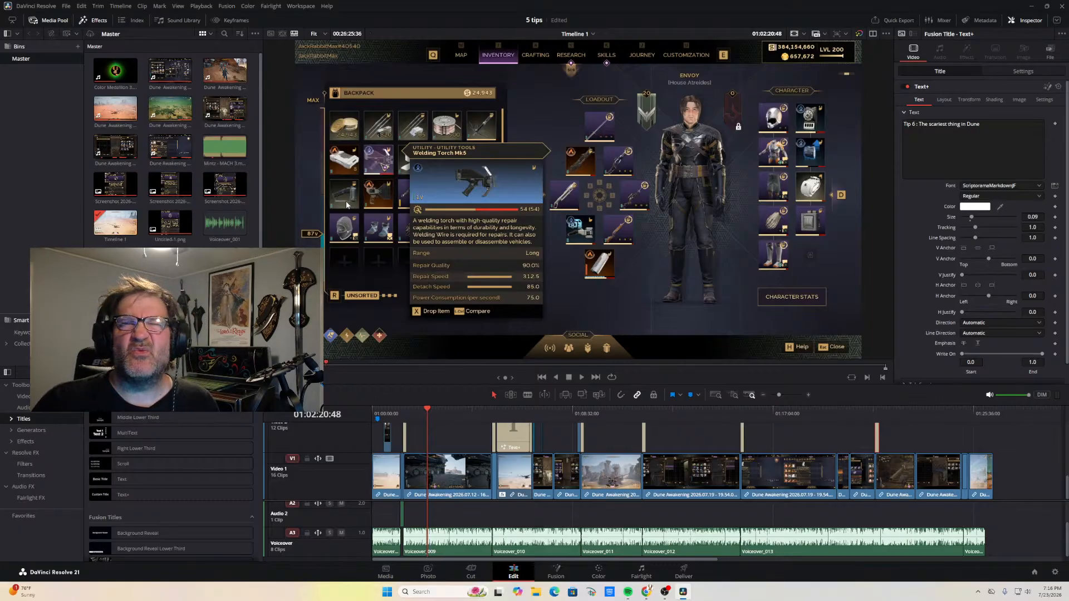
click(744, 428)
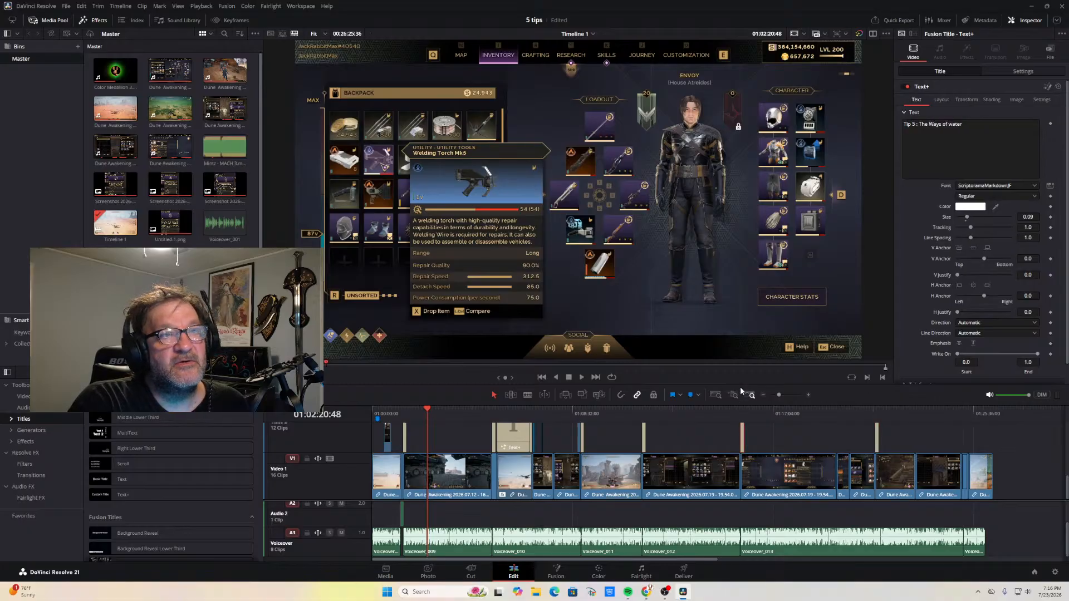
click(742, 411)
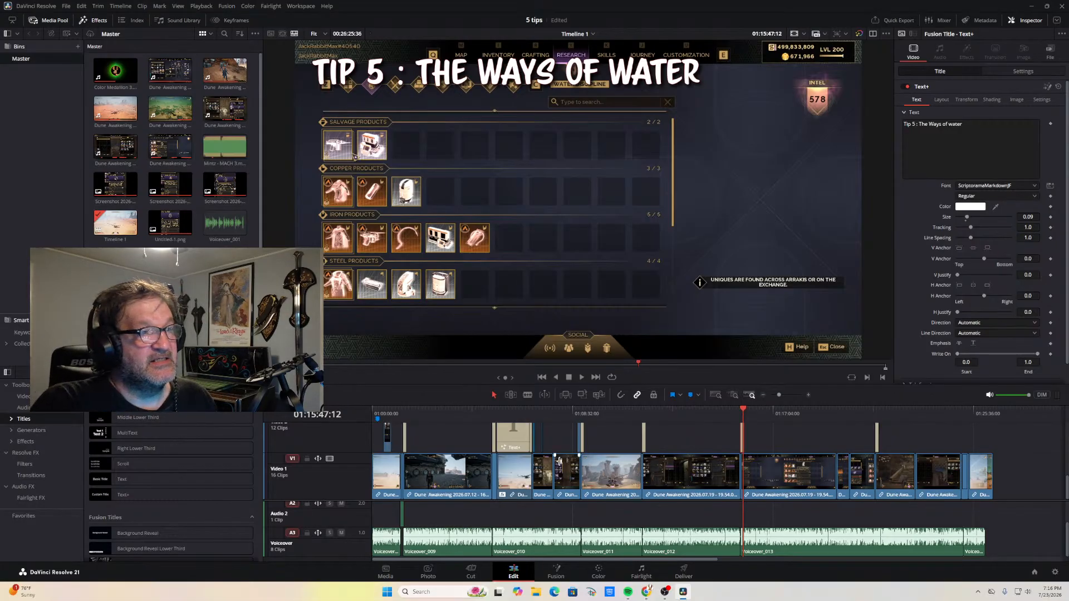
drag(743, 410, 384, 467)
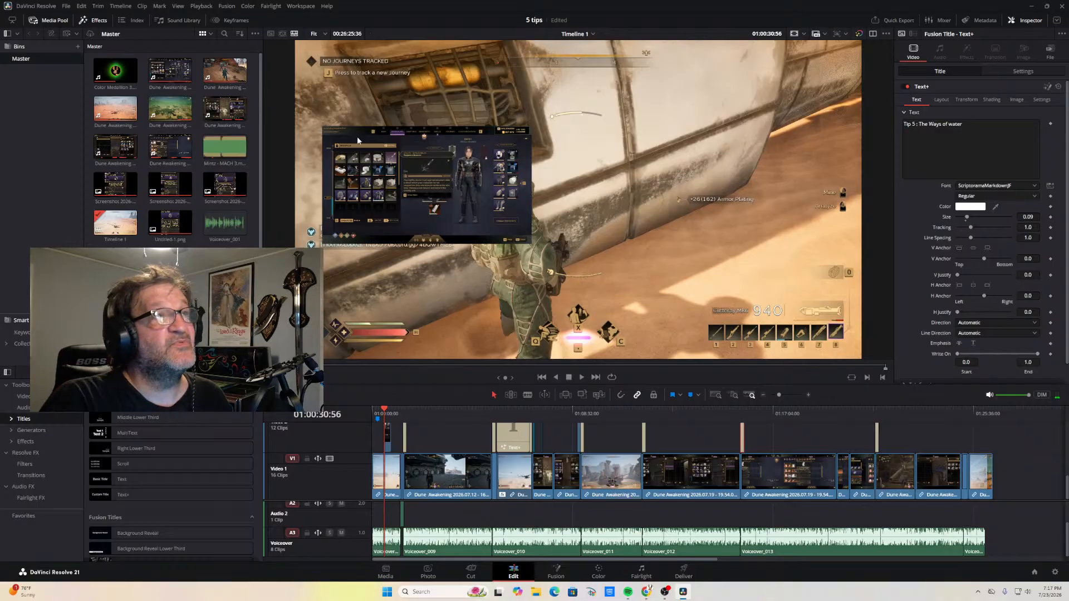
click(164, 32)
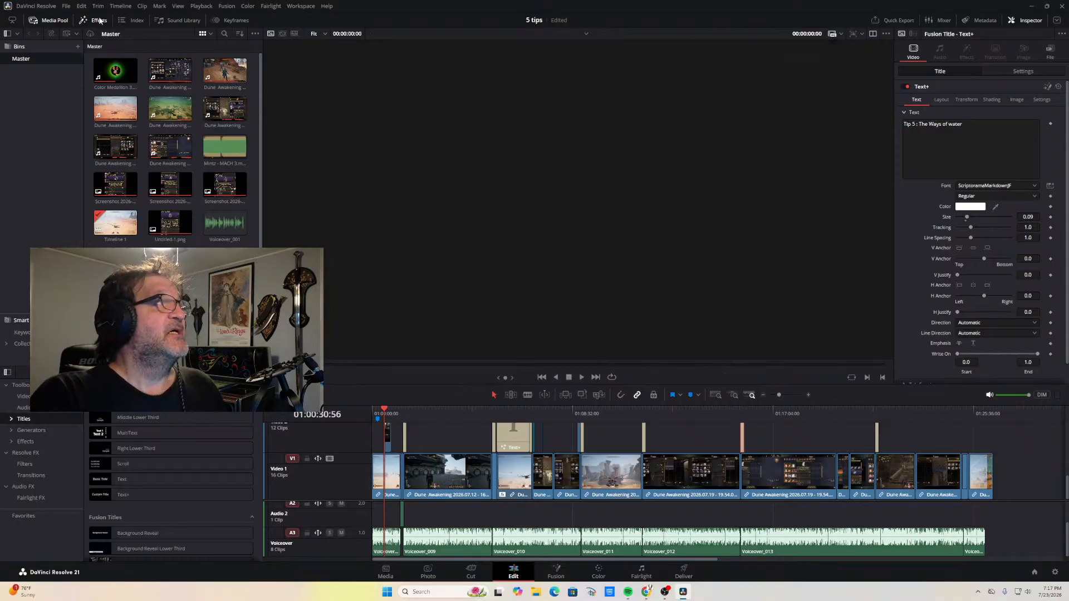
Close the video editor and view the thumbnail image DA Back into the dungeons.png from the channel's Thumbnails folder
click(1062, 7)
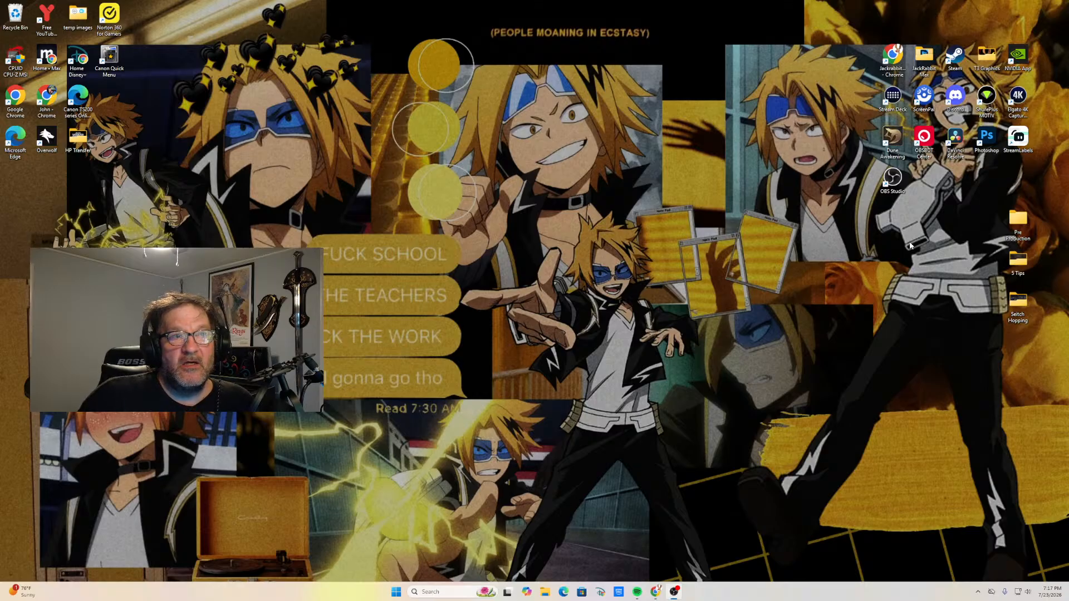
double_click(924, 59)
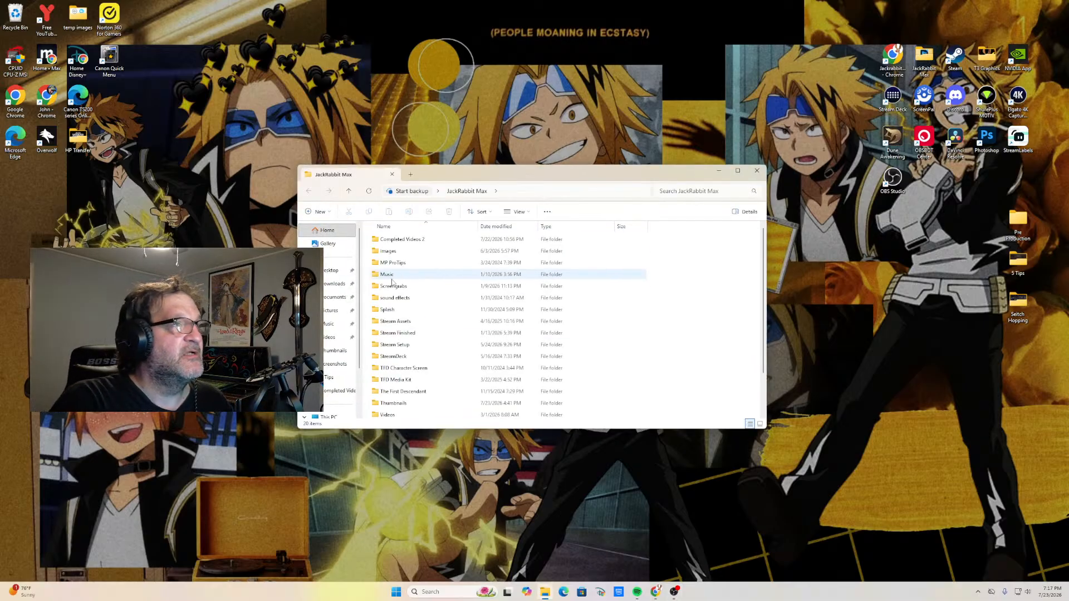
double_click(394, 403)
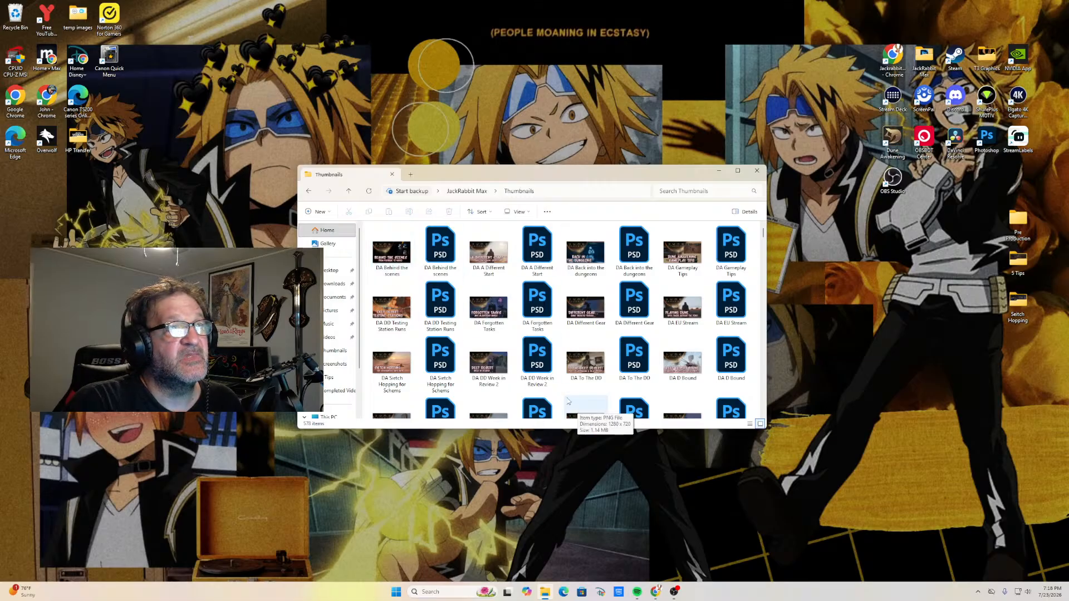
click(581, 255)
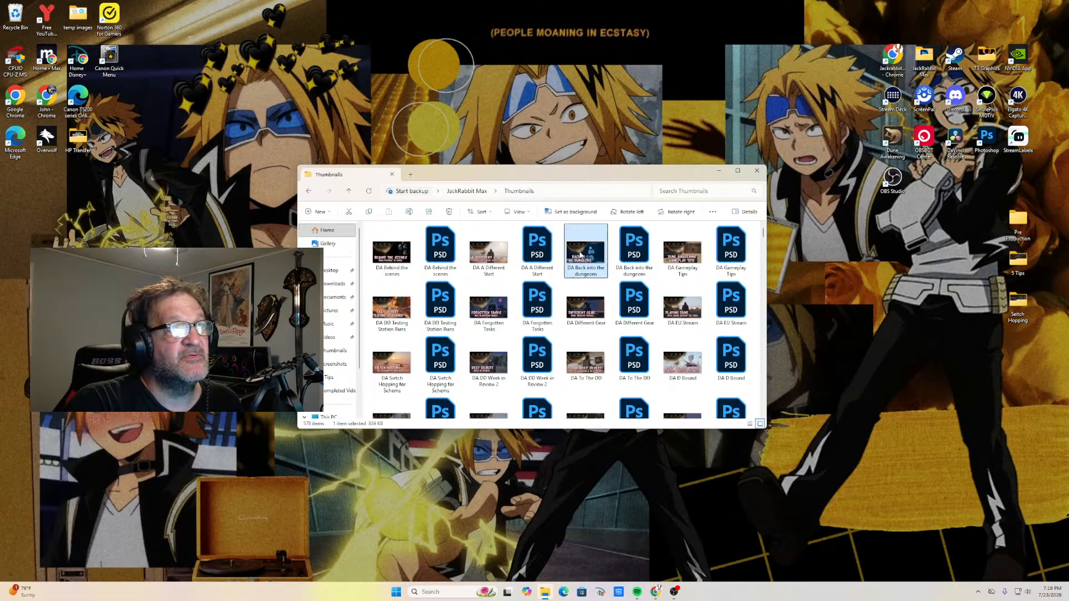
double_click(580, 254)
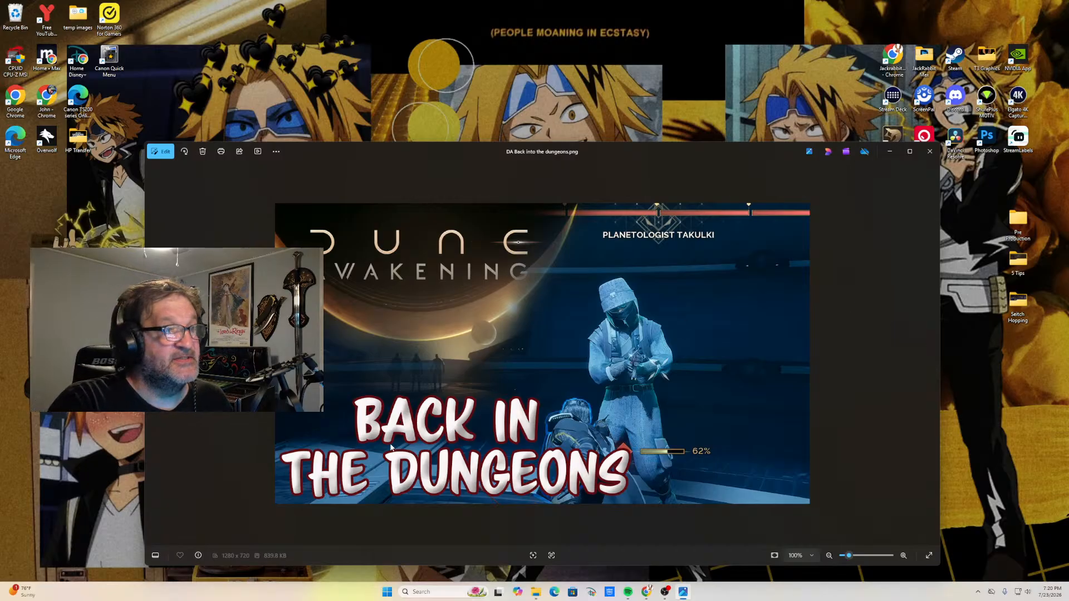
Close the dungeons thumbnail, look through the other thumbnails, and view the DA anniversary week 1 image
click(929, 151)
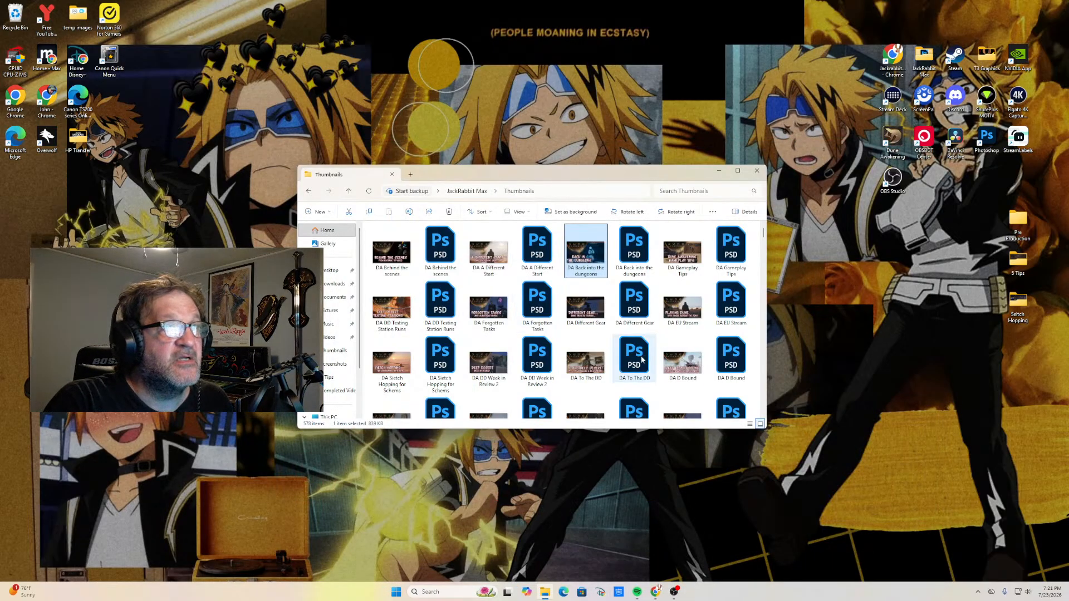
scroll(640, 351, down, 3)
scroll(616, 360, up, 2)
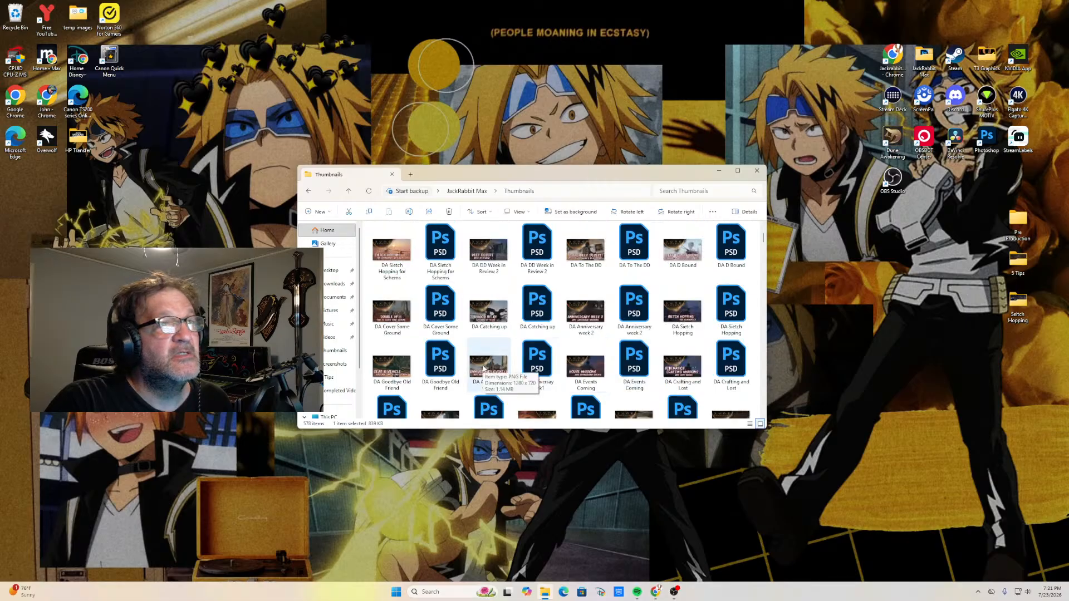
double_click(485, 367)
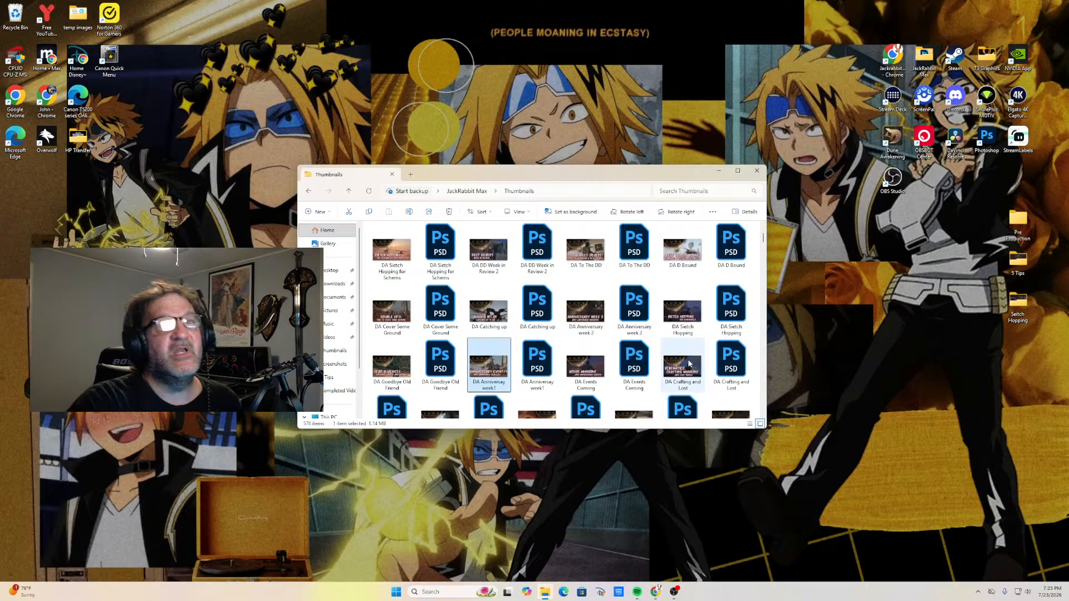
Switch to Chrome and open the signed-in account's YouTube channel page in a maximized window
double_click(881, 71)
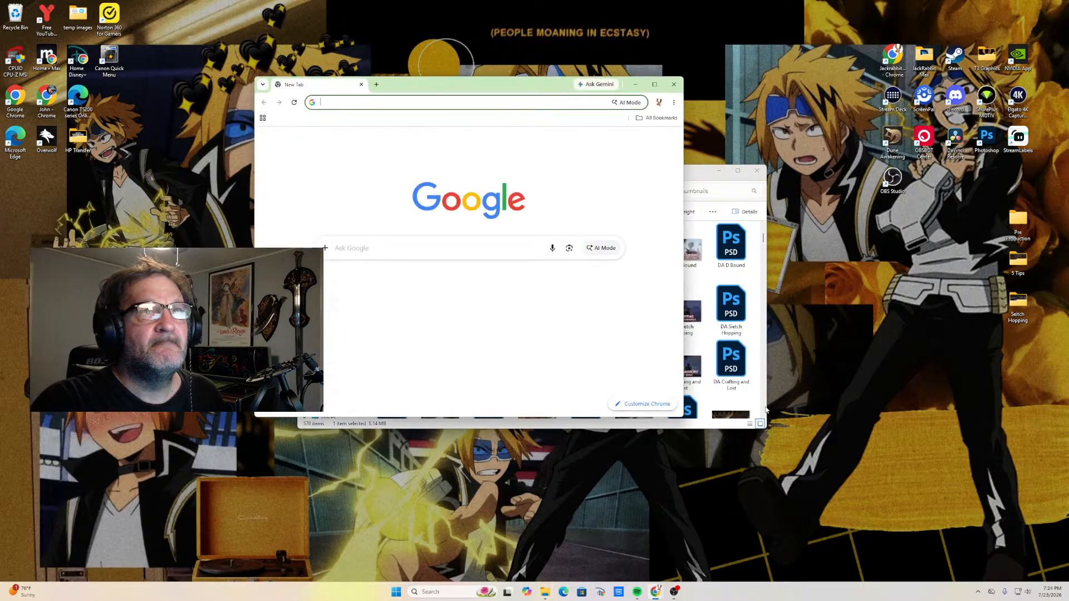
click(649, 140)
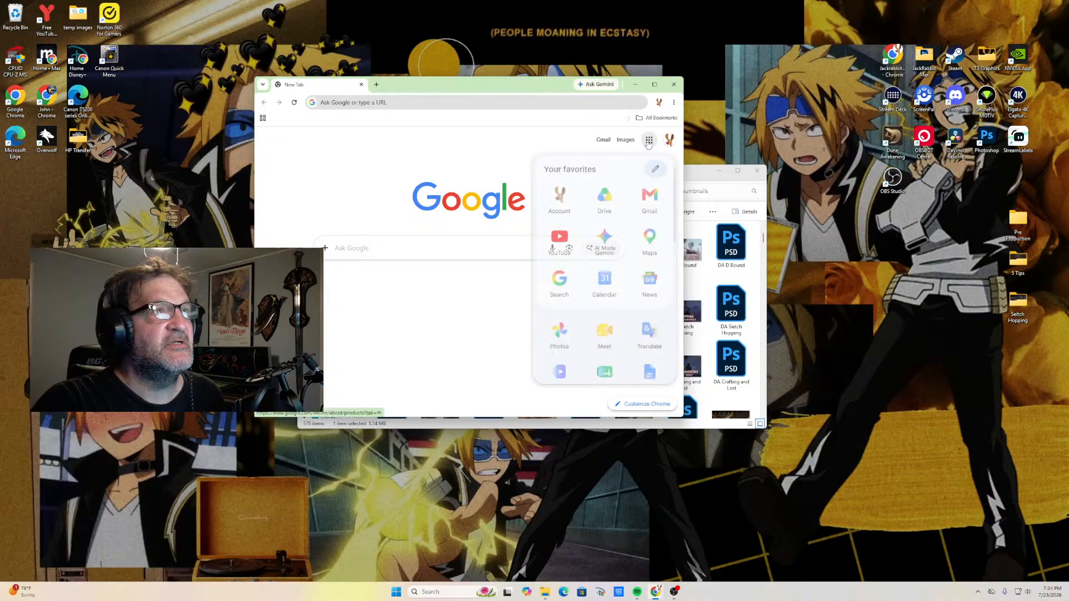
click(562, 239)
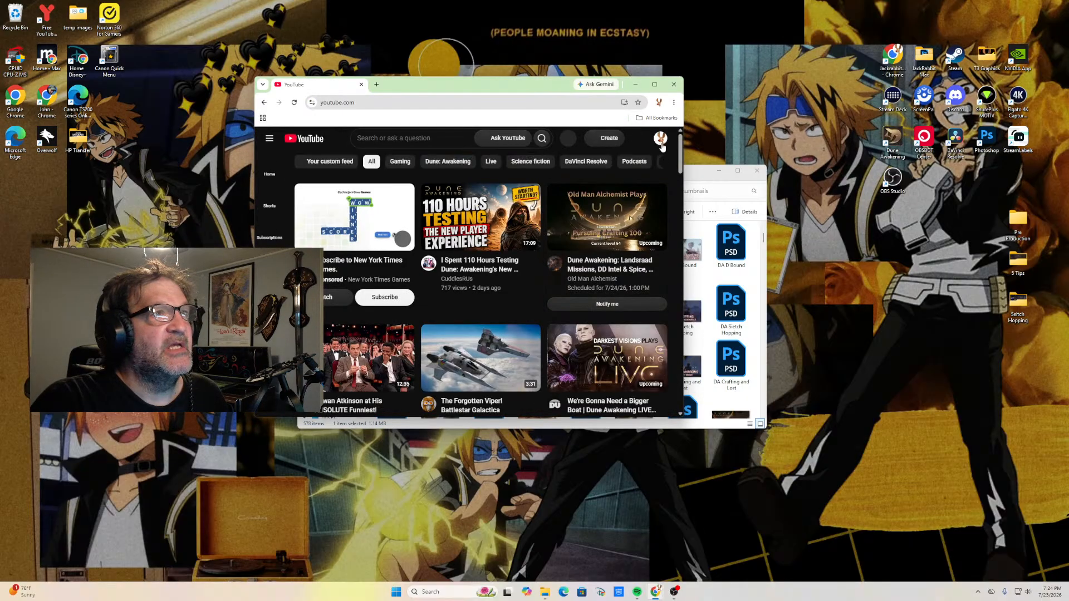
click(660, 139)
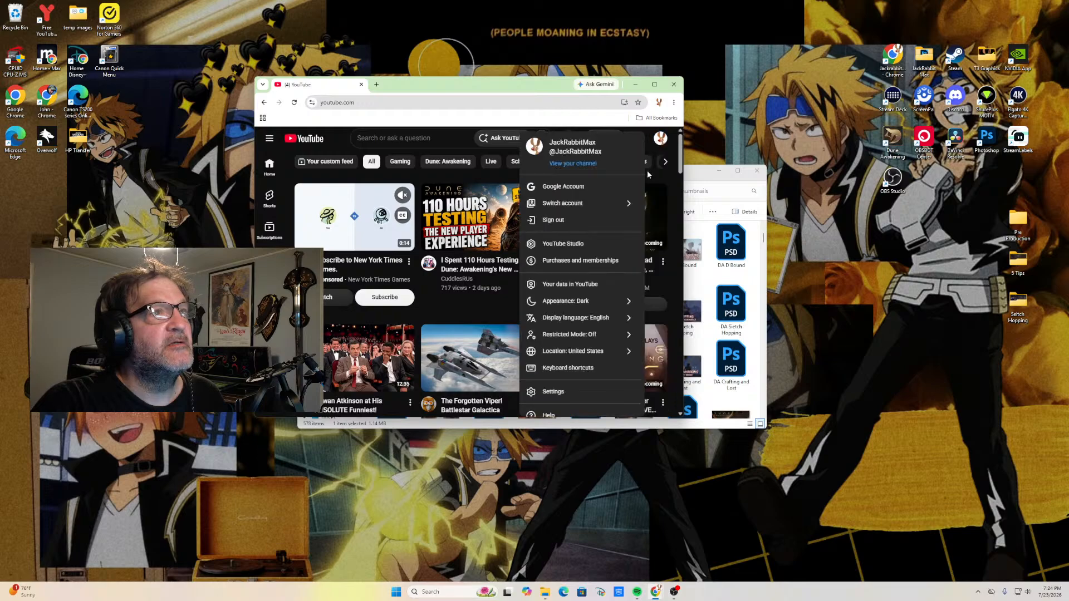
click(584, 163)
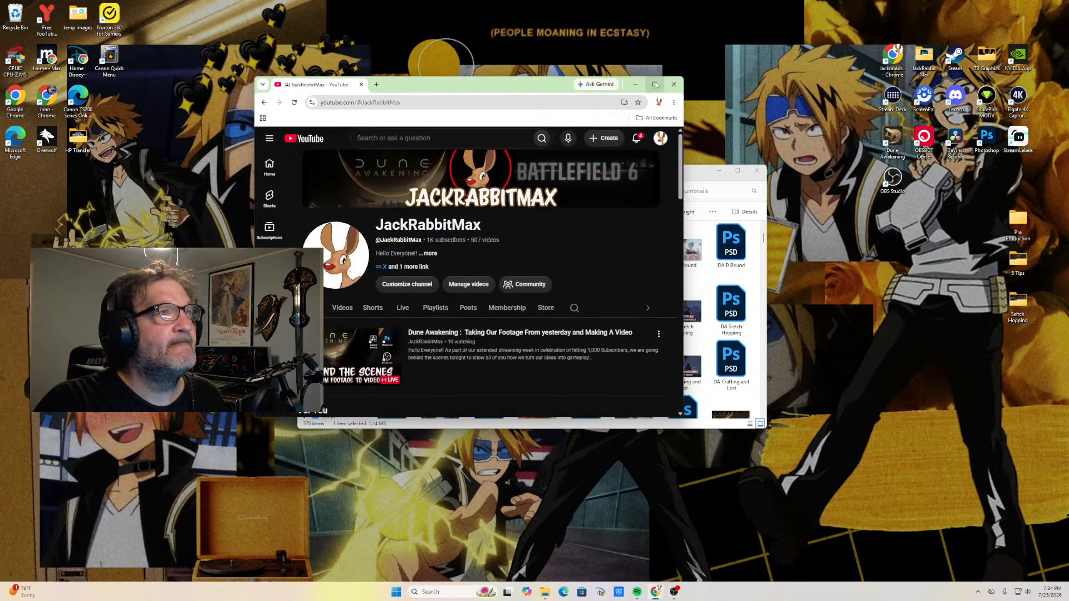
click(655, 84)
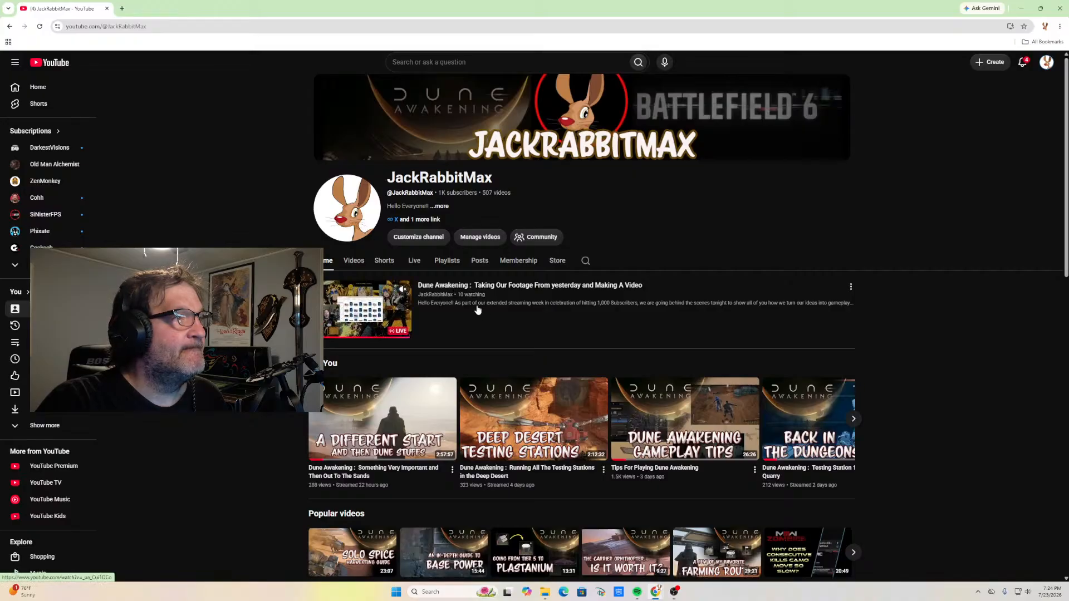
Open the Tips For Playing Dune Awakening video from the channel page, pause it, and glance through its comments
scroll(477, 310, down, 3)
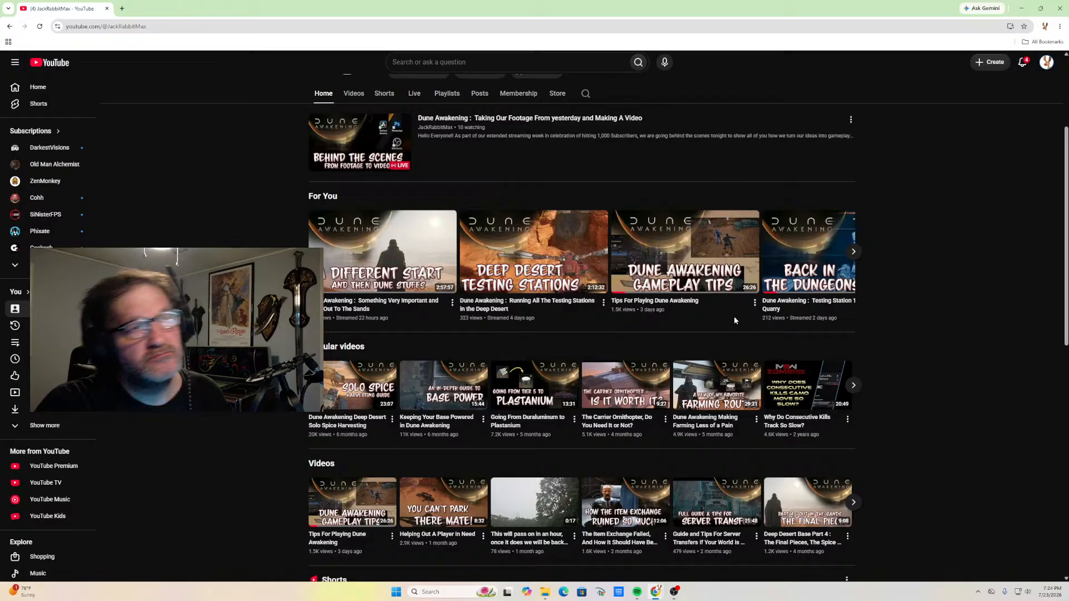
mouse_move(698, 296)
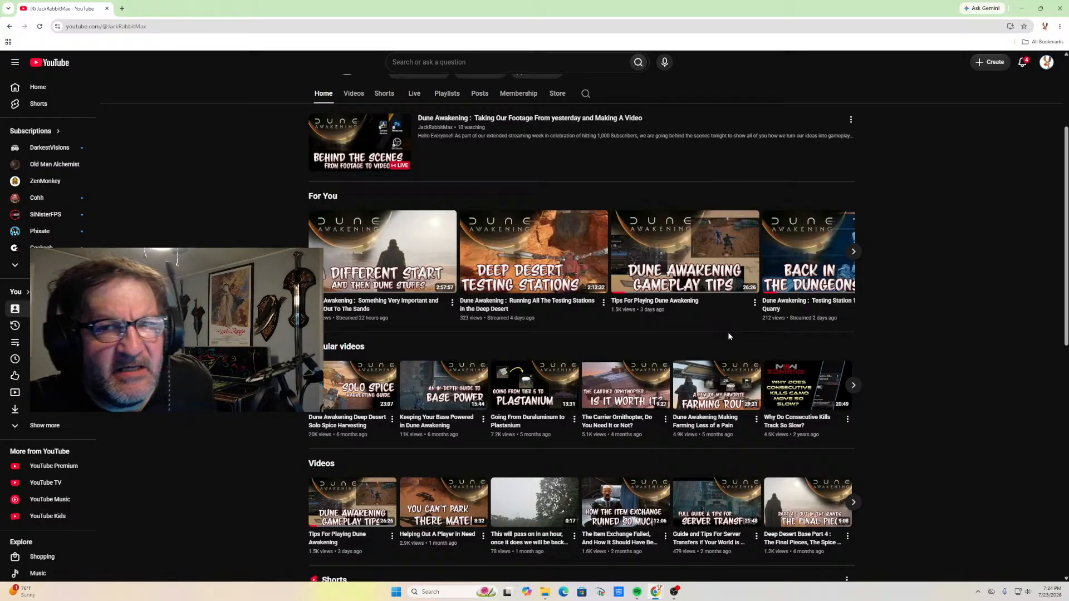
mouse_move(607, 320)
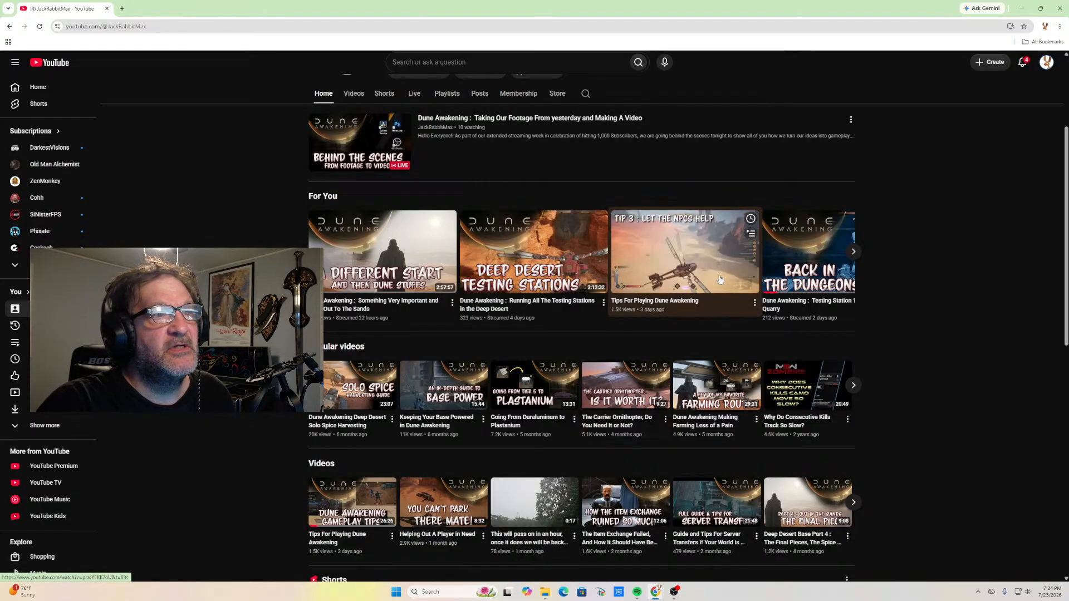
click(622, 309)
click(371, 317)
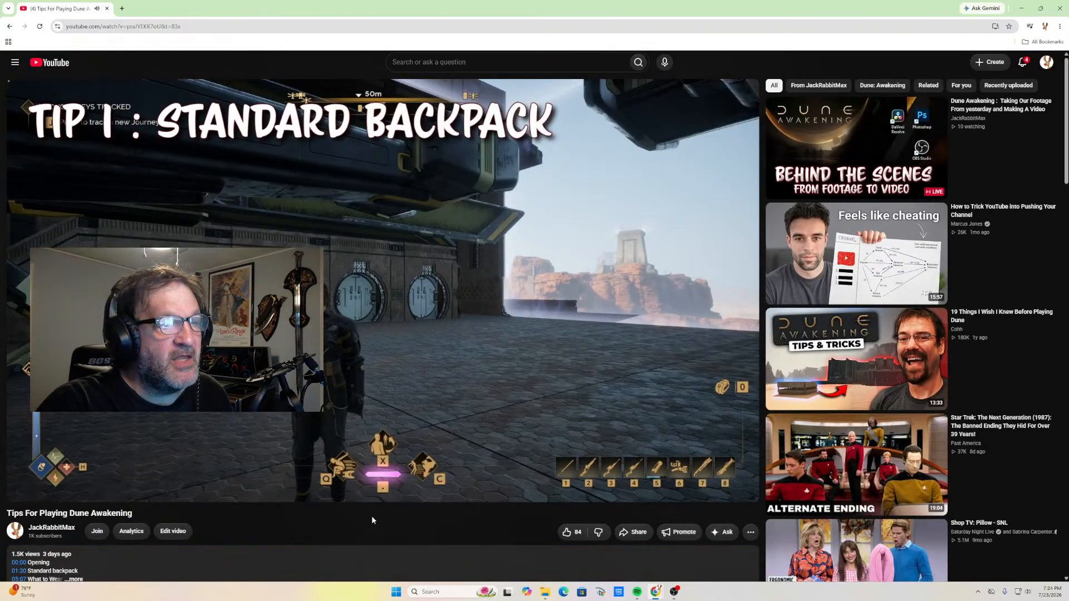
scroll(443, 510, down, 1)
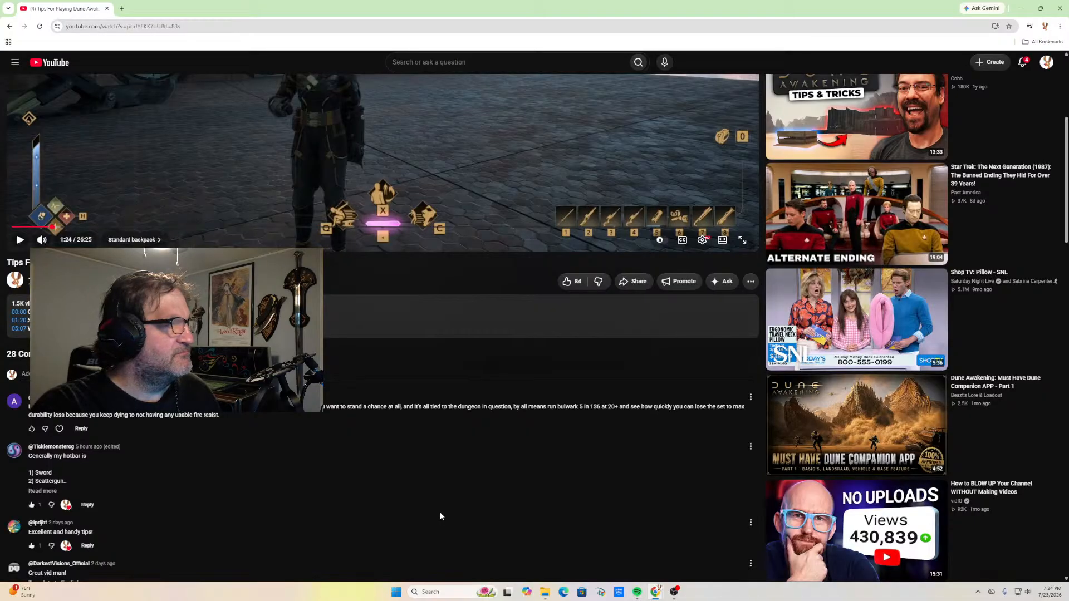
scroll(440, 512, up, 5)
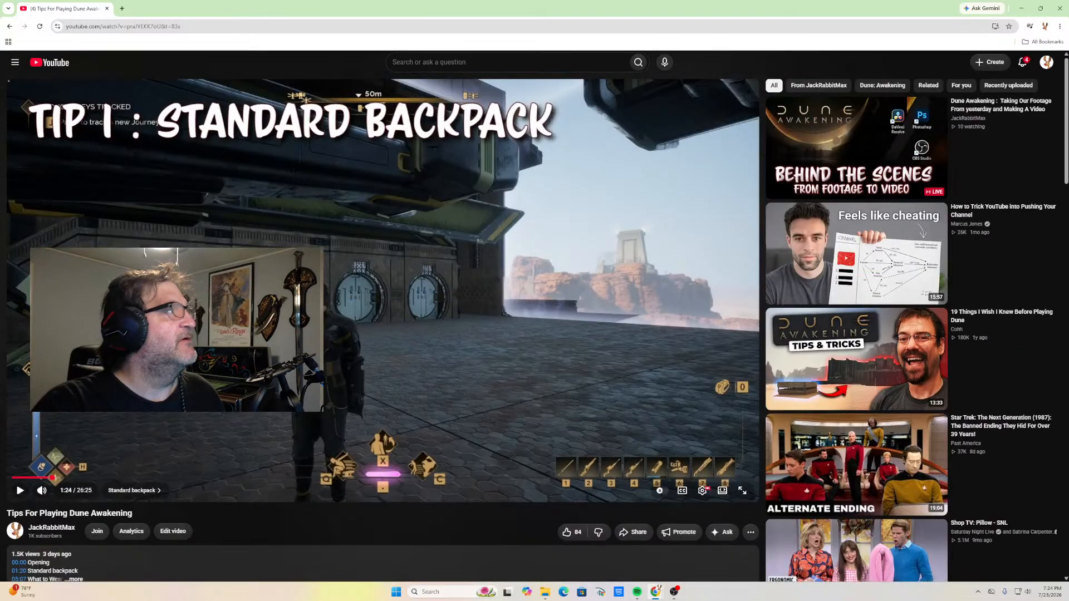
click(1047, 62)
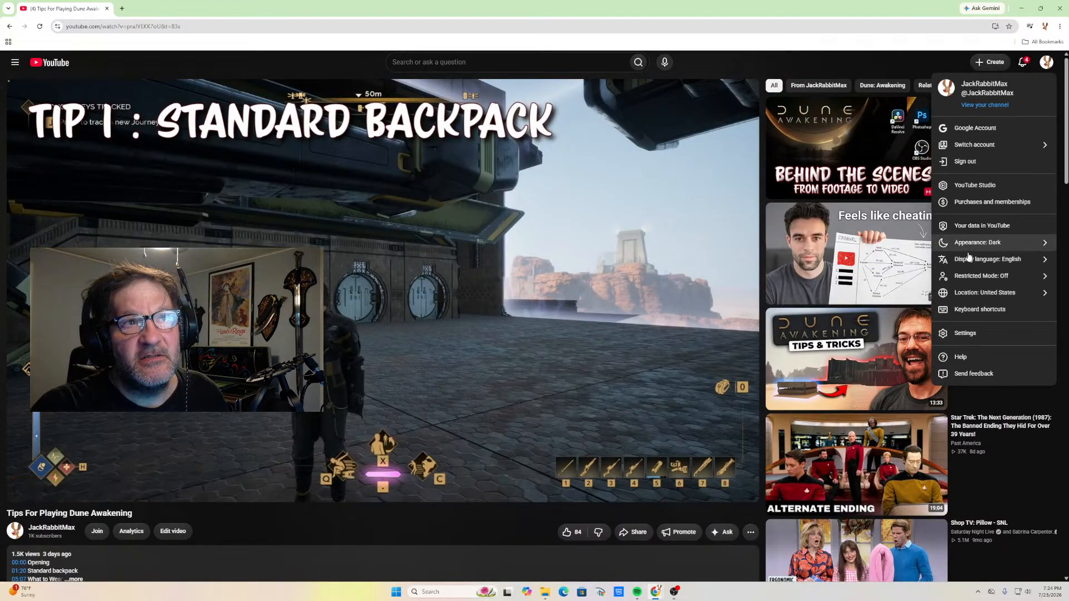
click(979, 185)
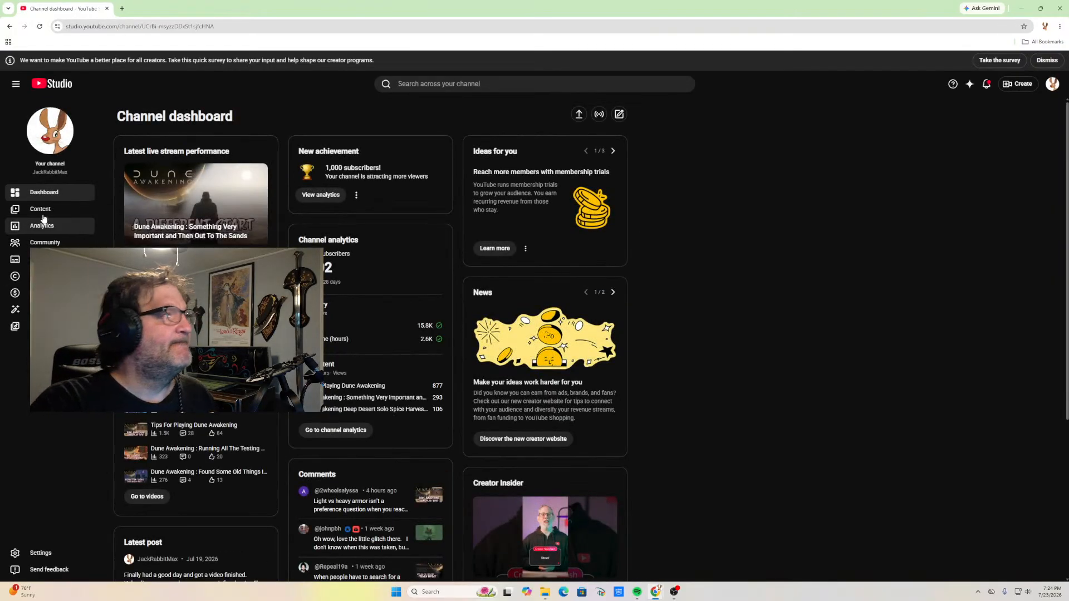
click(38, 210)
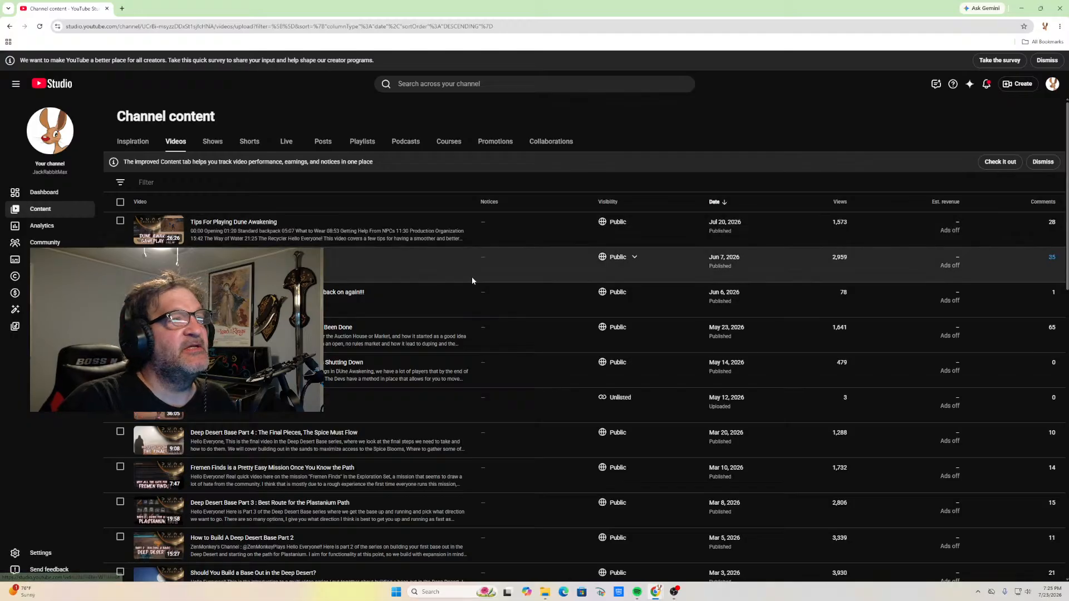
click(216, 238)
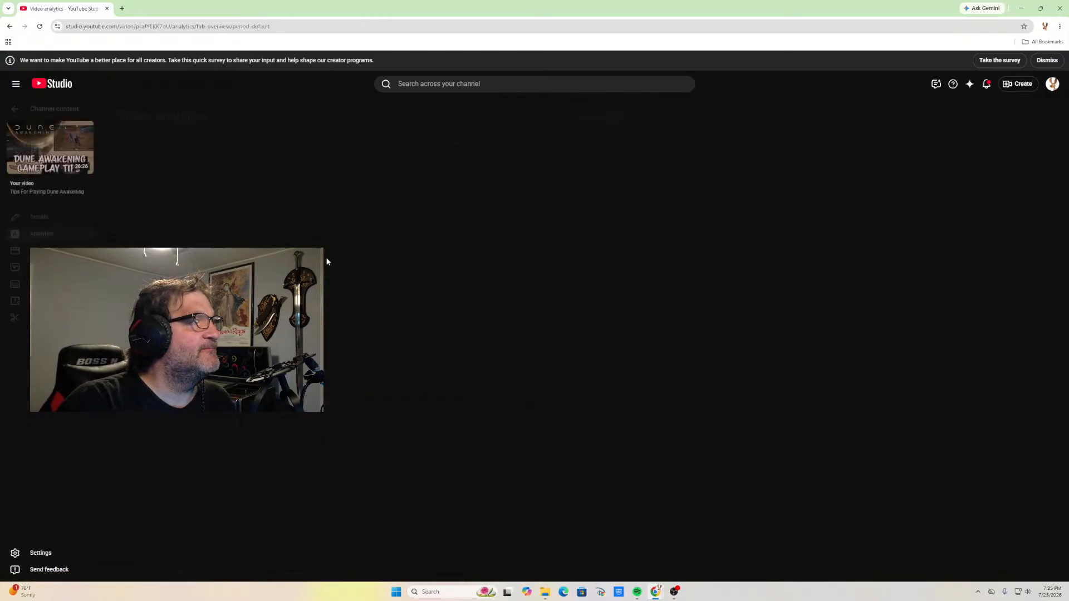
Examine the video's engagement analytics, including watch time, average view duration and the audience retention graph
click(206, 145)
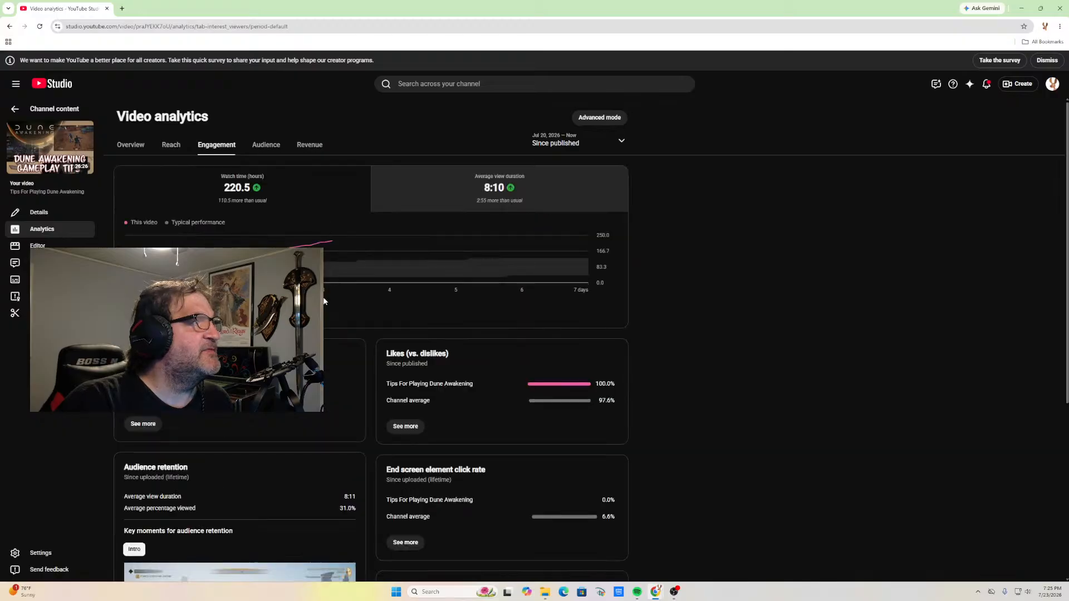
scroll(427, 309, down, 5)
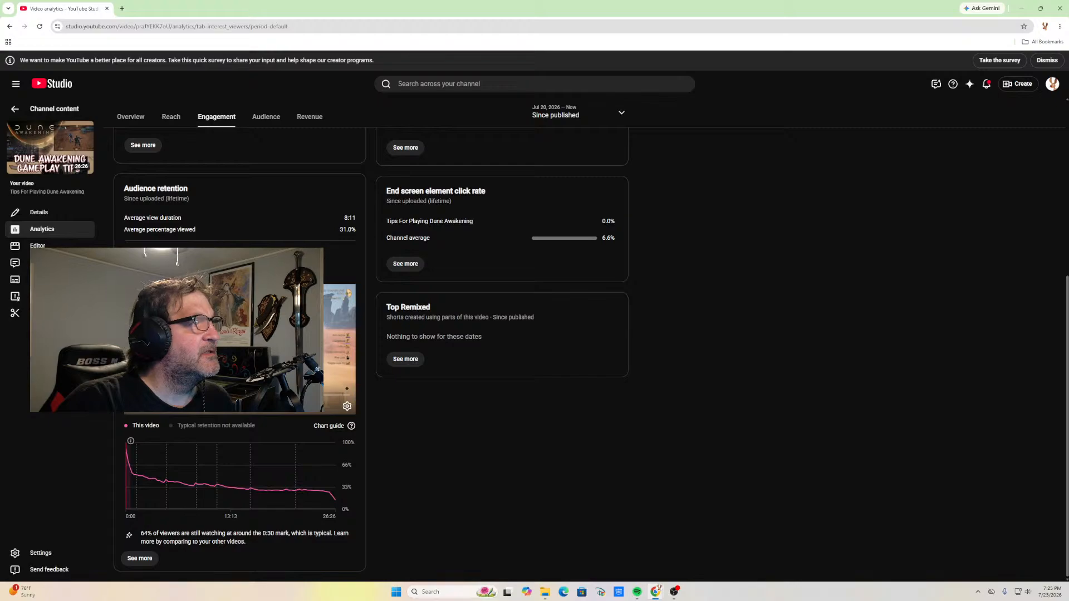
scroll(426, 334, up, 3)
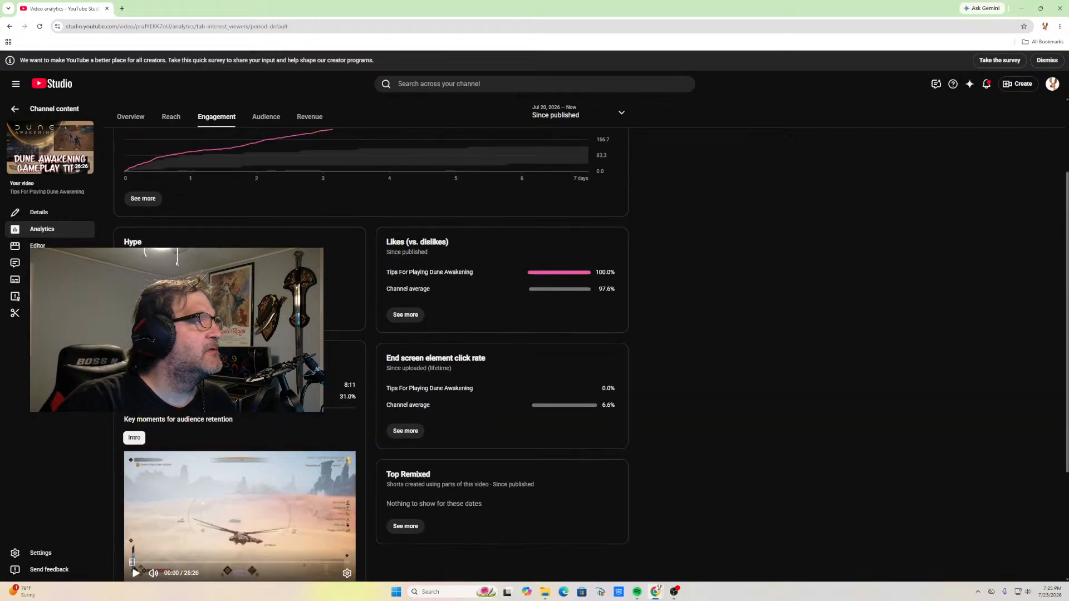
scroll(346, 213, up, 2)
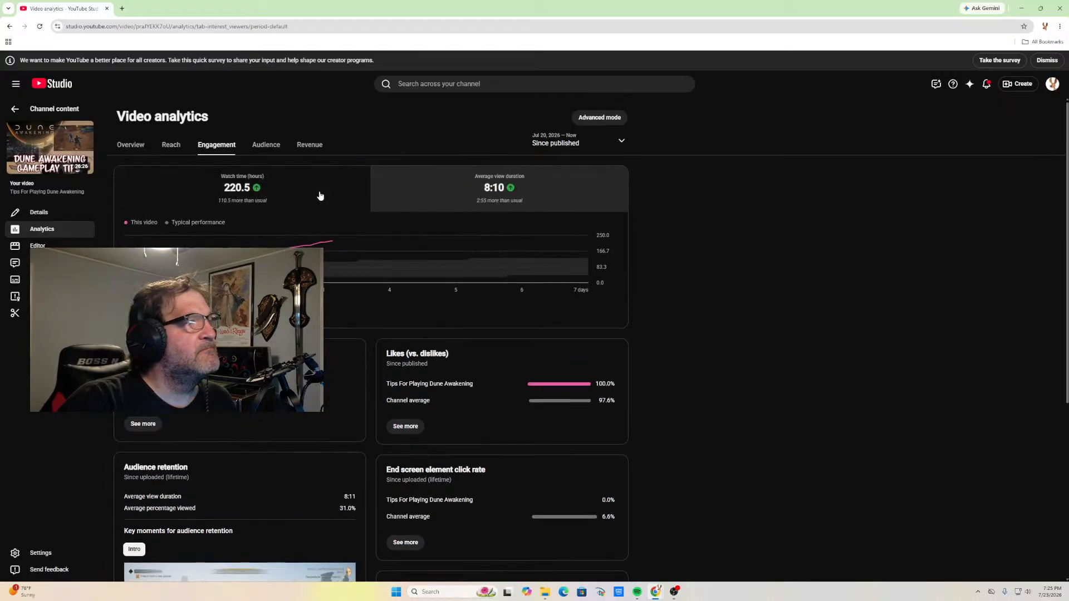
Examine the video's audience analytics, including device type, age and gender, watch time from subscribers and top geographies
click(266, 145)
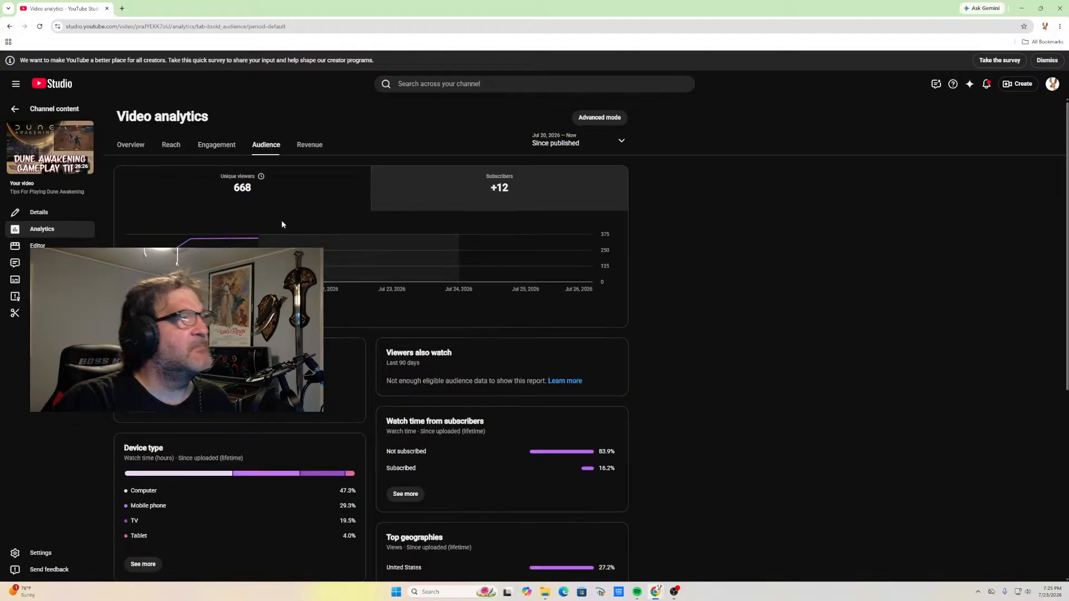
scroll(336, 322, down, 3)
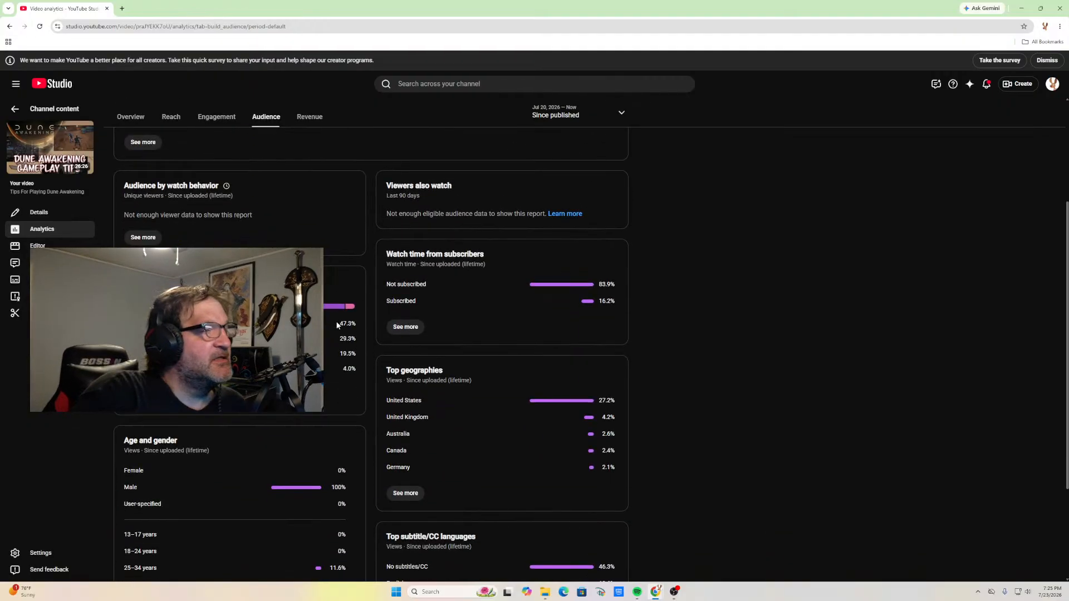
scroll(336, 325, down, 3)
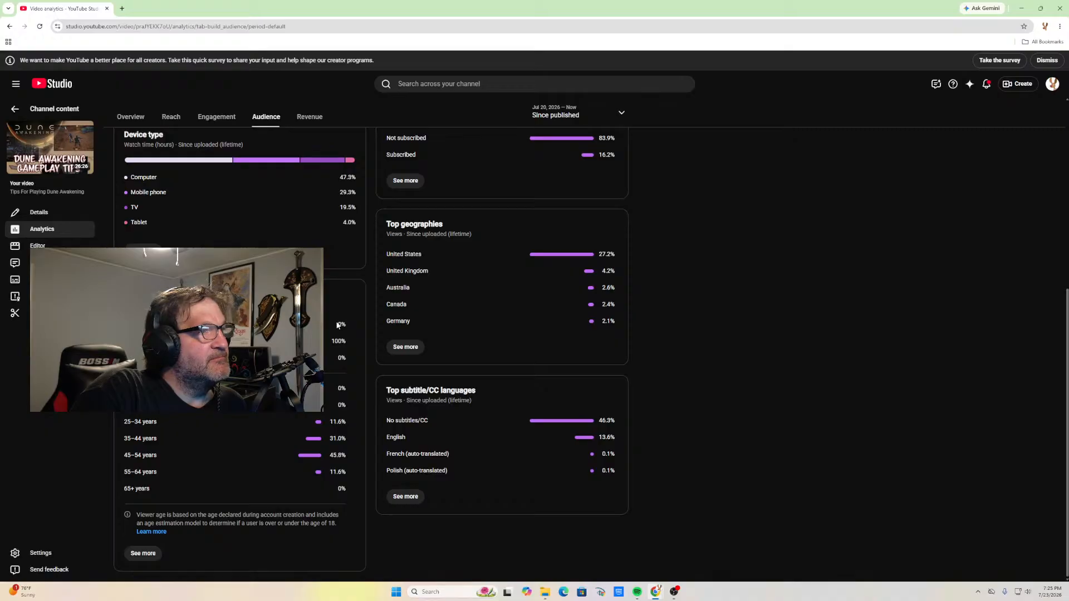
scroll(337, 324, up, 5)
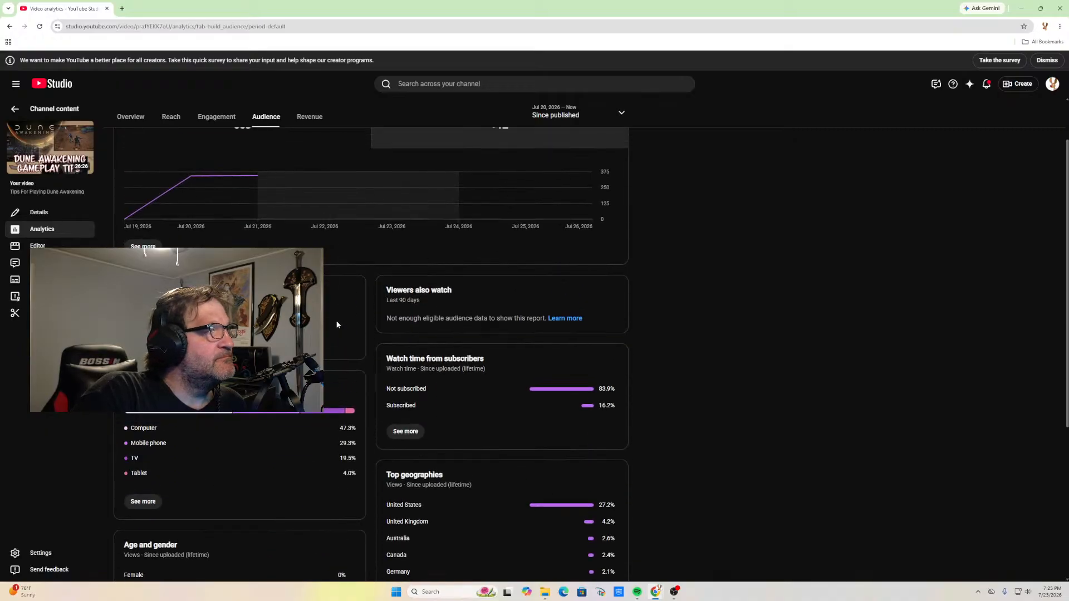
mouse_move(434, 364)
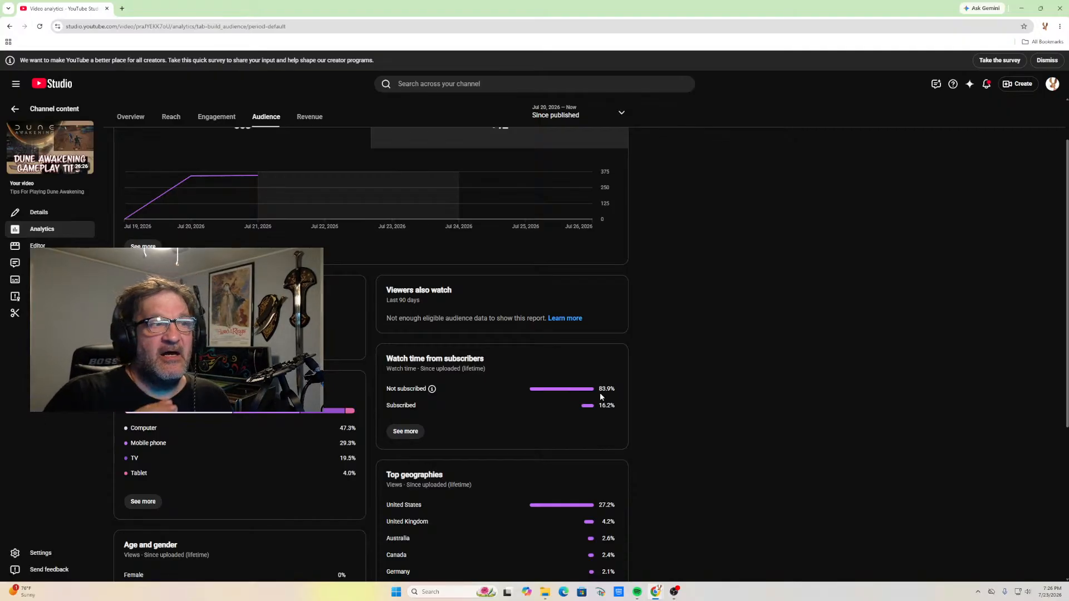
scroll(357, 262, up, 2)
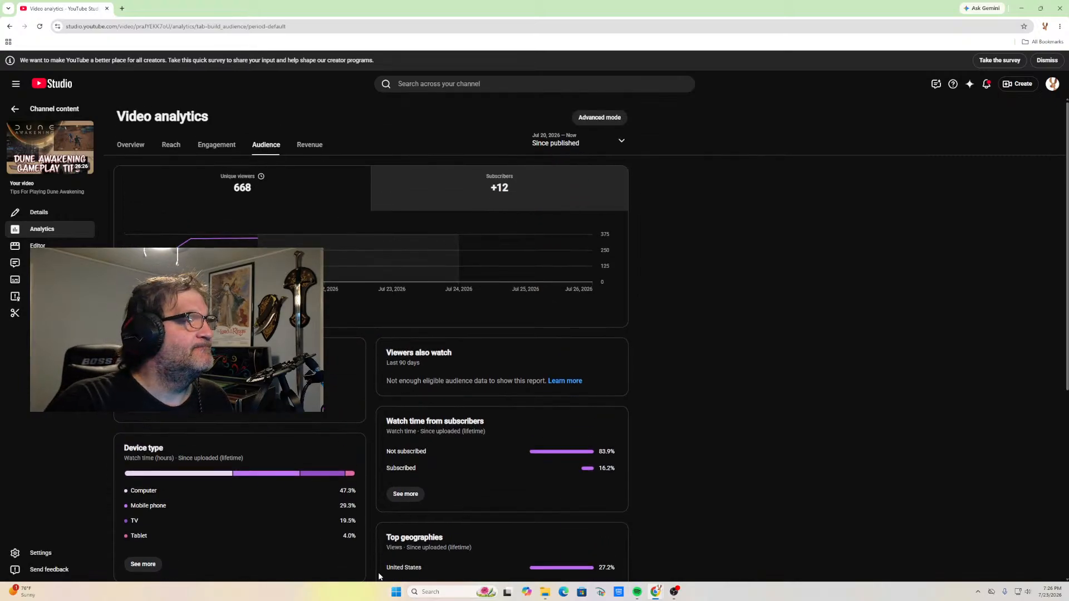
scroll(349, 506, down, 7)
scroll(349, 505, up, 7)
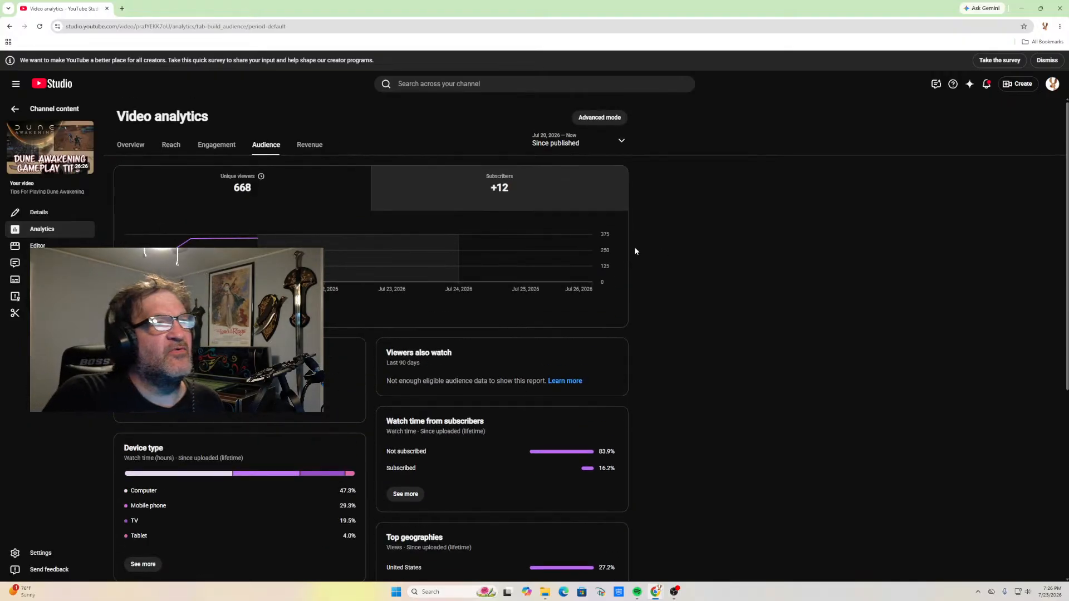
Review the audience breakdown from unique viewers down to subtitle languages, and recheck the average view duration in the engagement analytics
scroll(633, 246, down, 2)
scroll(422, 217, up, 2)
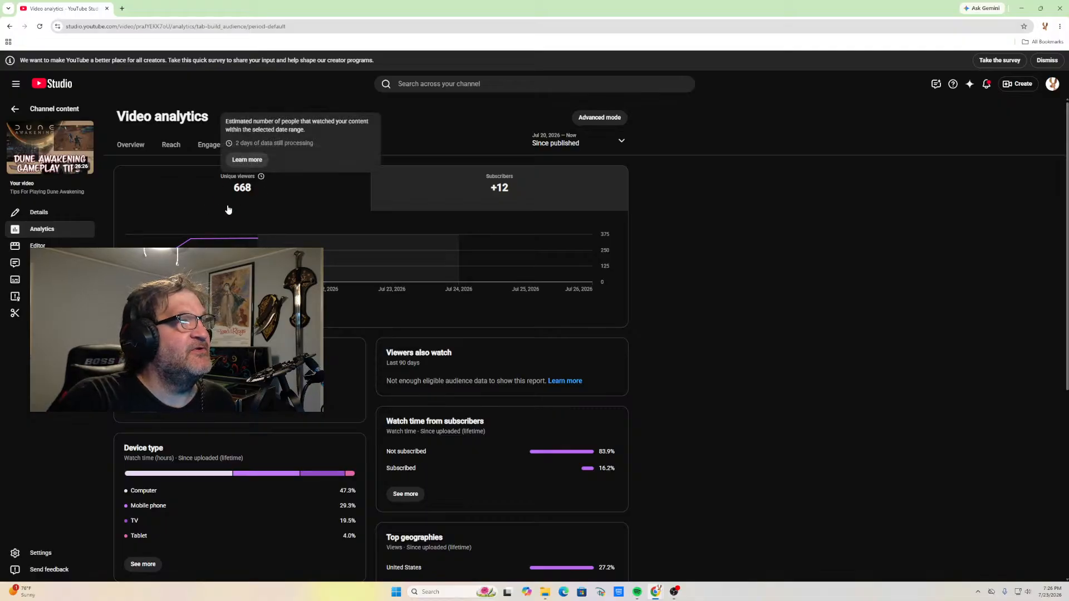
scroll(333, 314, down, 2)
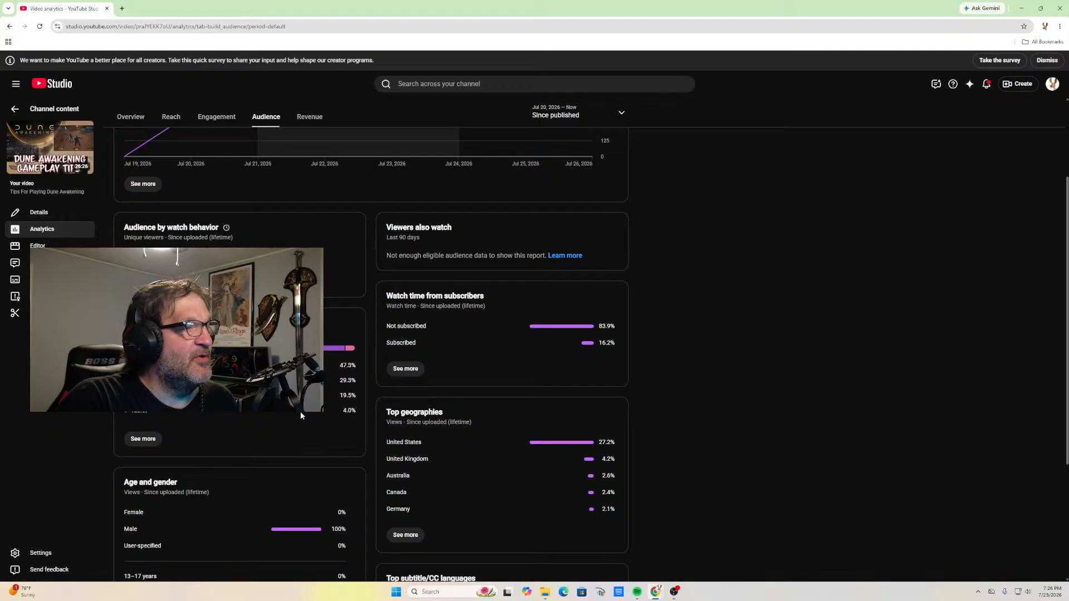
scroll(308, 436, down, 2)
scroll(309, 440, down, 1)
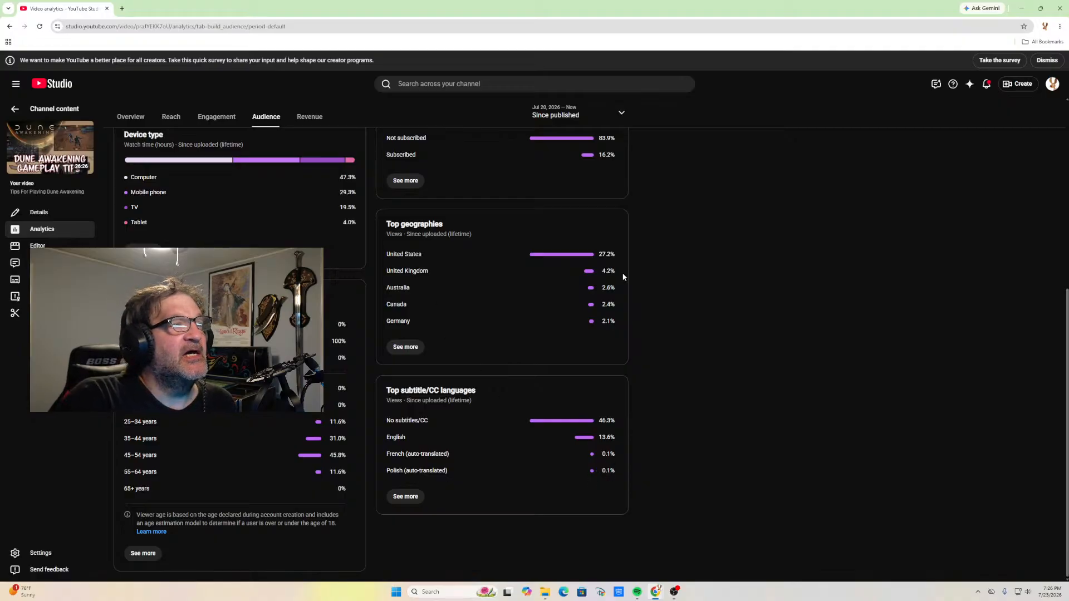
scroll(500, 302, up, 6)
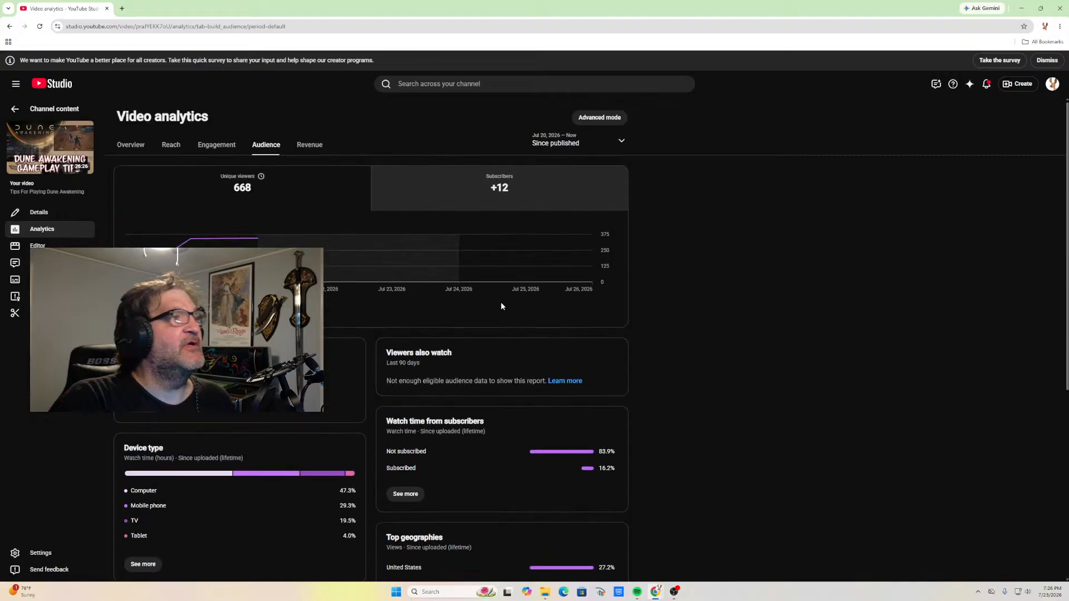
click(216, 146)
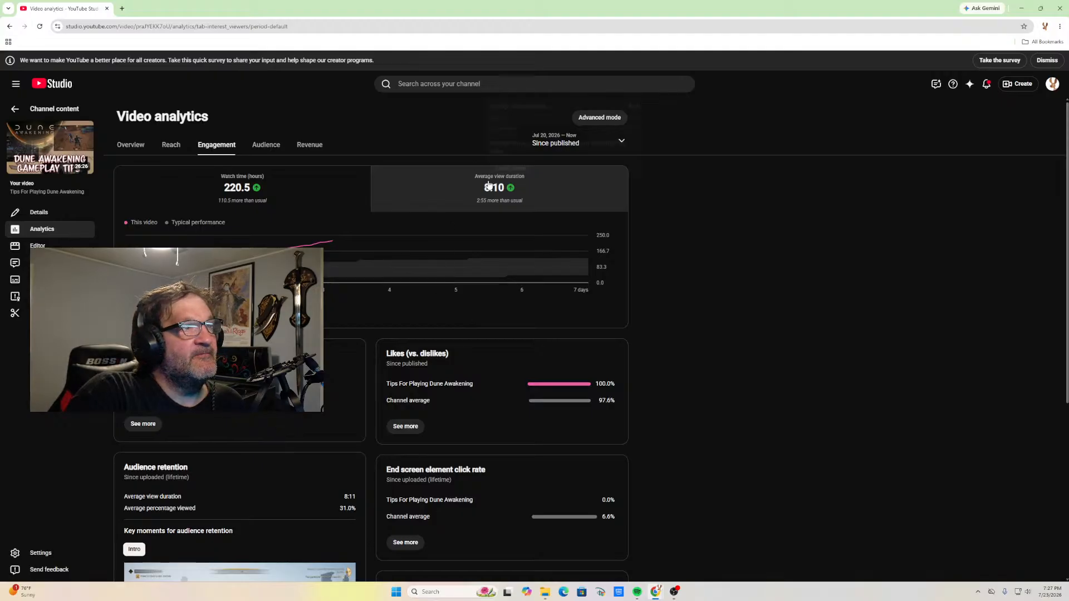
mouse_move(501, 192)
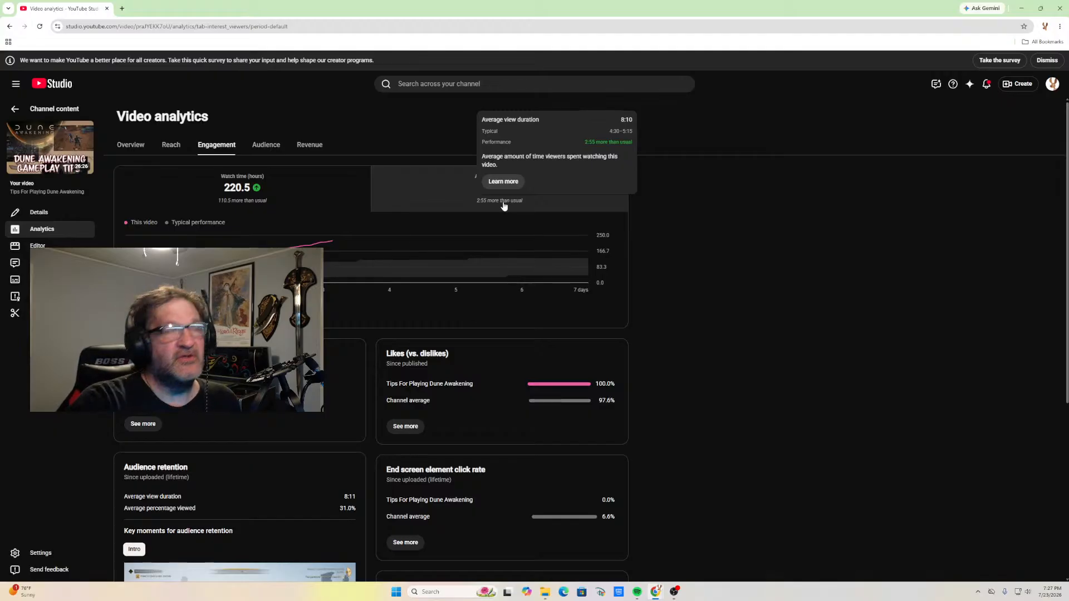
Clear the browser and the Thumbnails folder off the desktop, and launch Dune: Awakening through the Funcom Launcher
click(1022, 11)
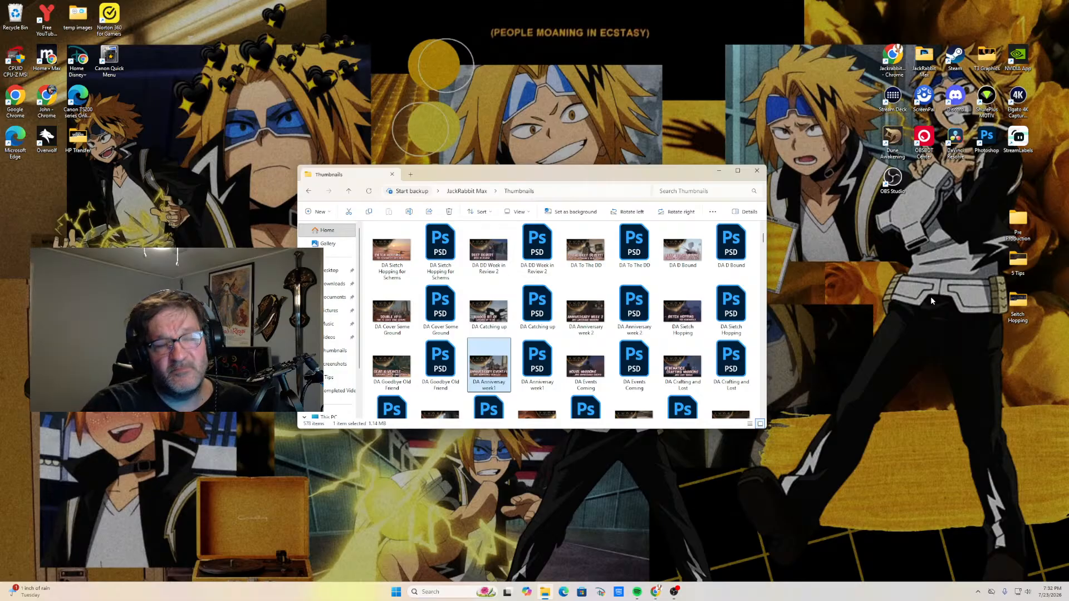
click(757, 171)
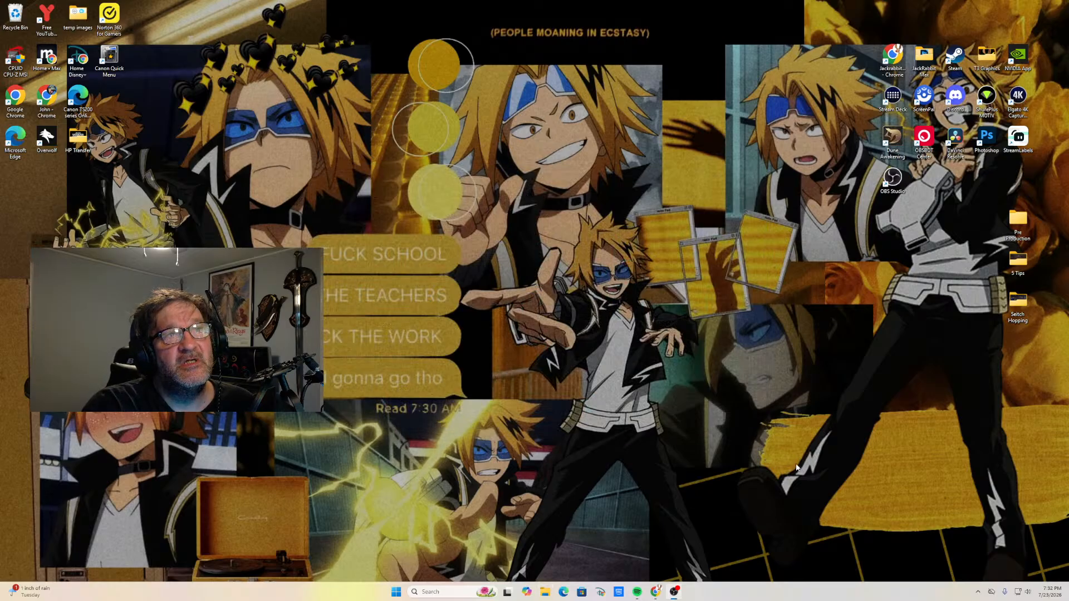
double_click(894, 138)
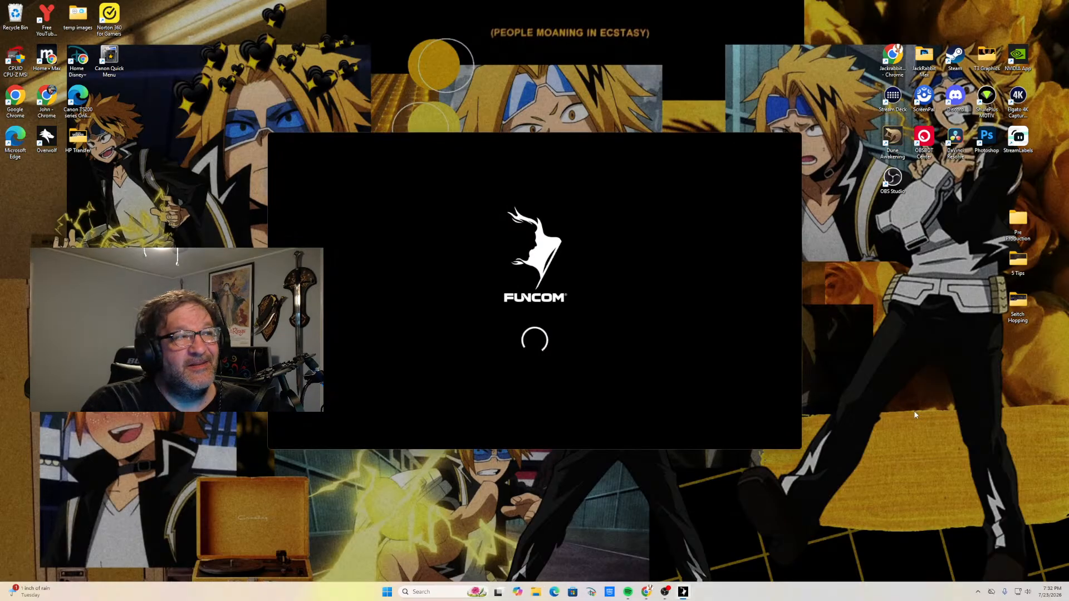
click(651, 401)
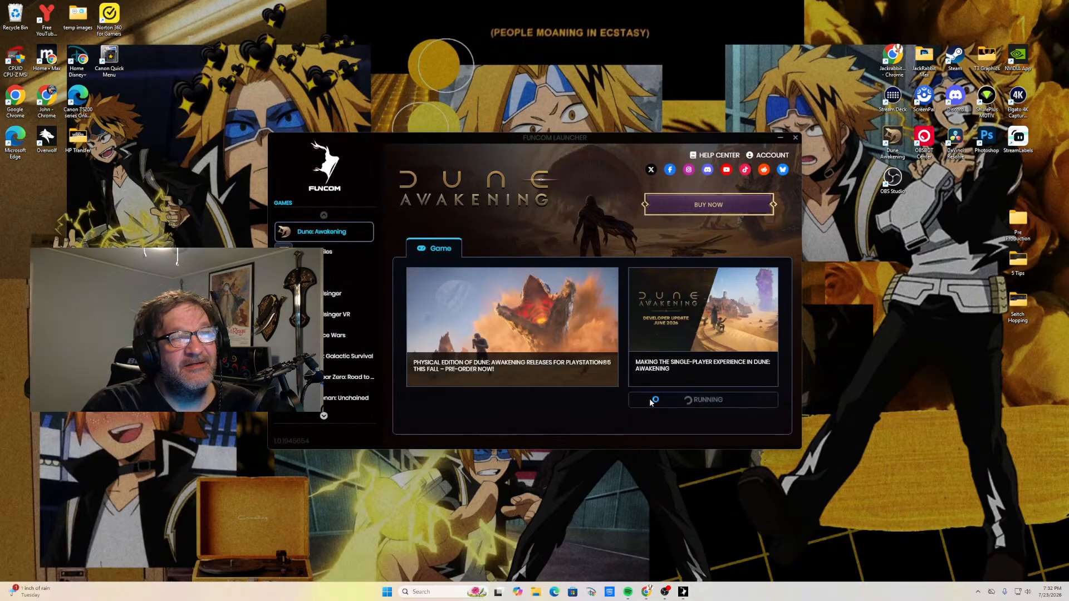